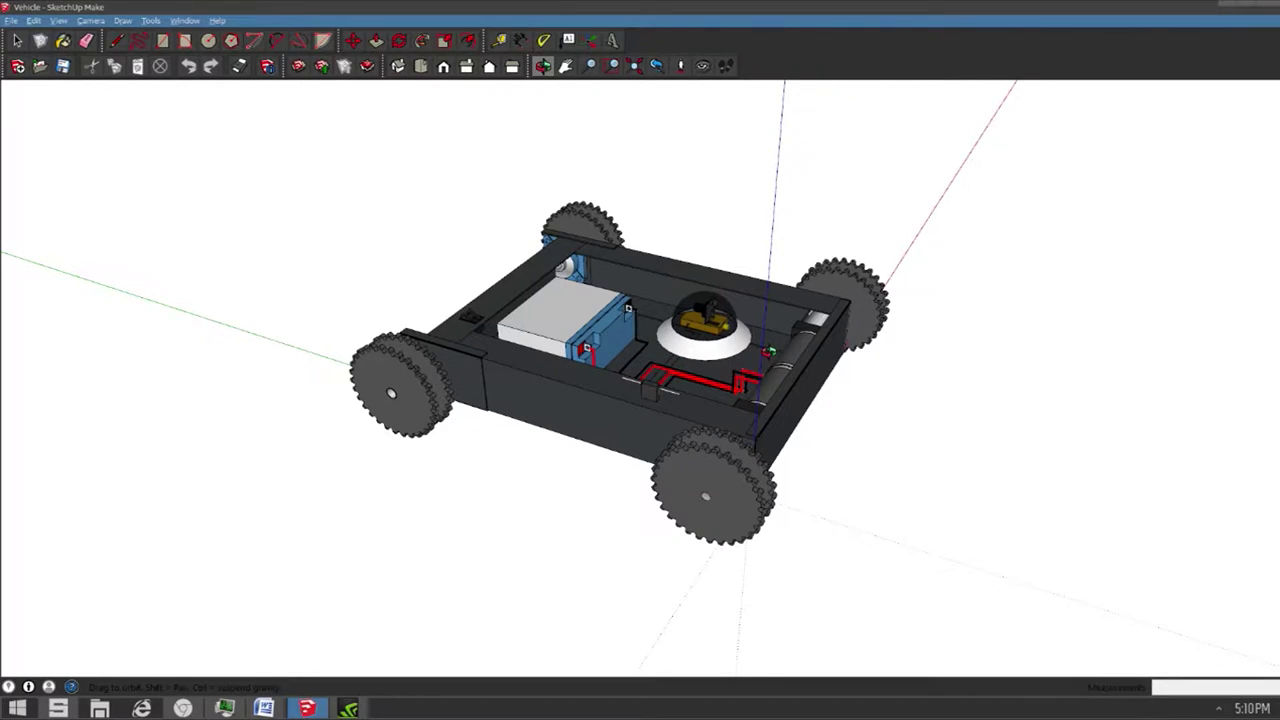
# Inspect the assembled vehicle from all sides, including its frame, sprocket wheels, battery, dome and wiring.
pyautogui.scroll(1, 769, 351)
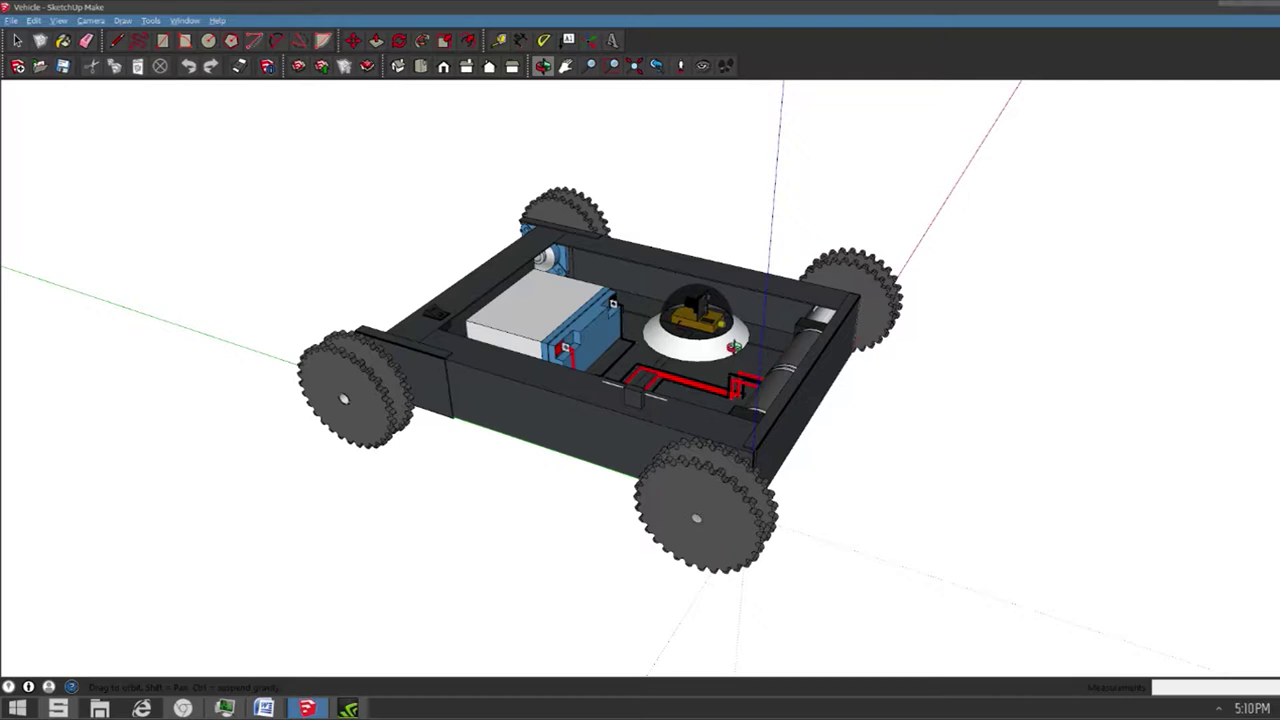
pyautogui.moveTo(482, 367); pyautogui.dragTo(762, 386)
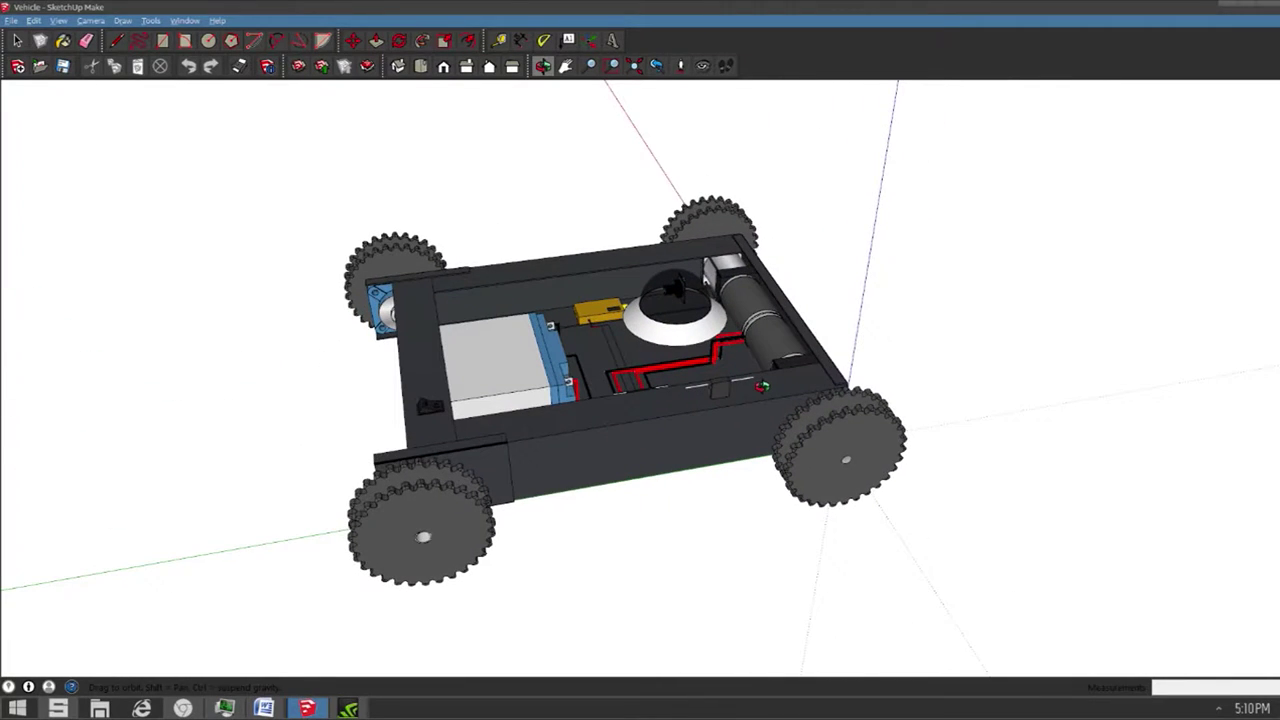
pyautogui.moveTo(455, 391); pyautogui.dragTo(578, 433)
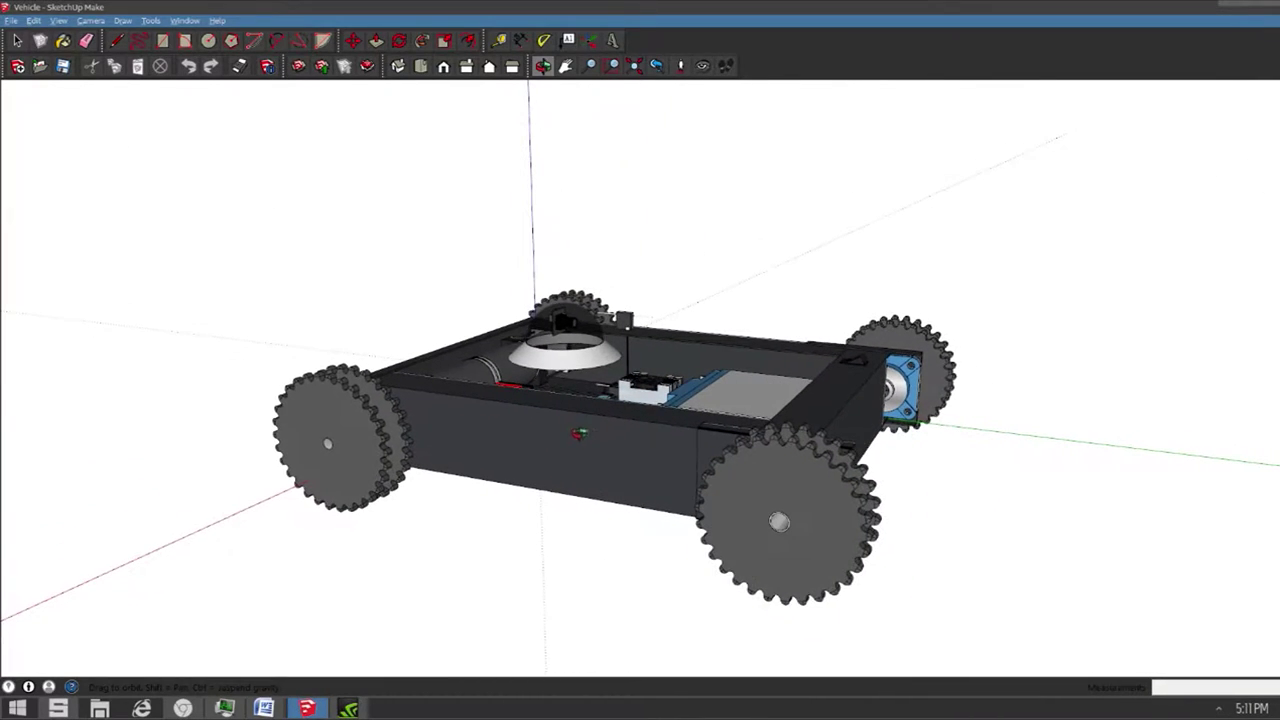
pyautogui.scroll(-2, 716, 447)
pyautogui.moveTo(806, 405); pyautogui.dragTo(408, 462)
pyautogui.moveTo(647, 405); pyautogui.dragTo(284, 389)
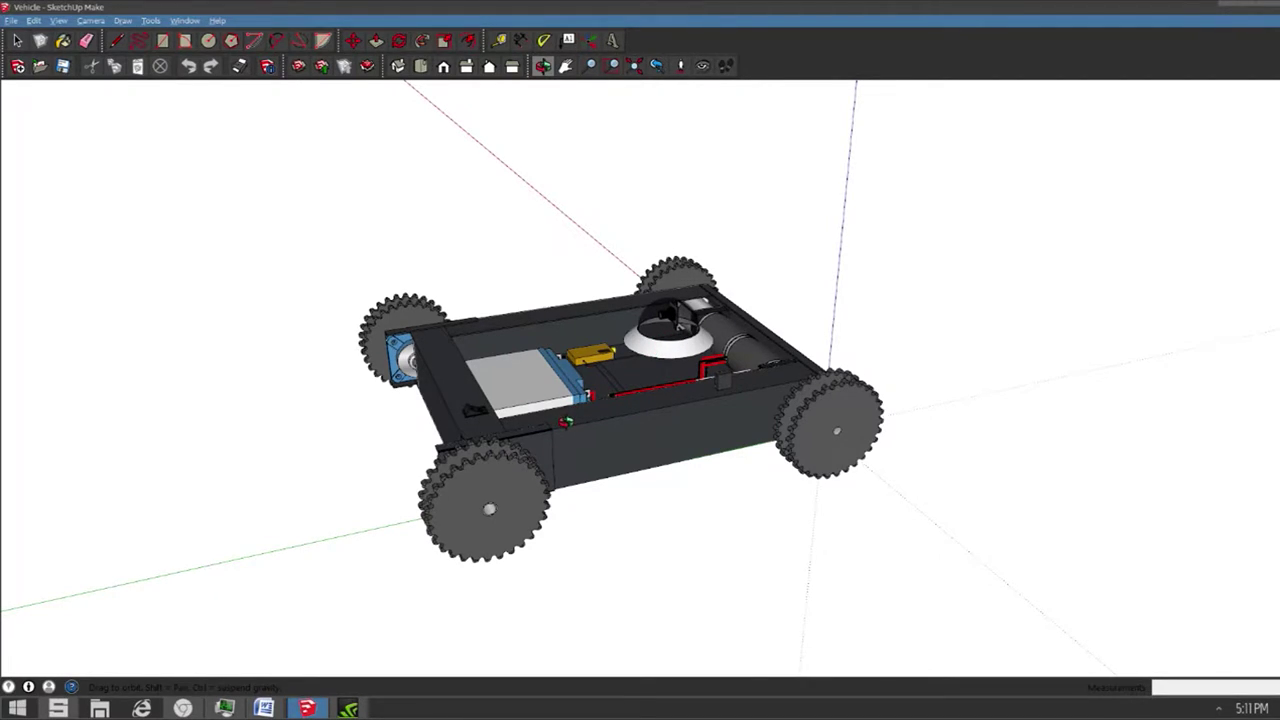
pyautogui.scroll(2, 565, 421)
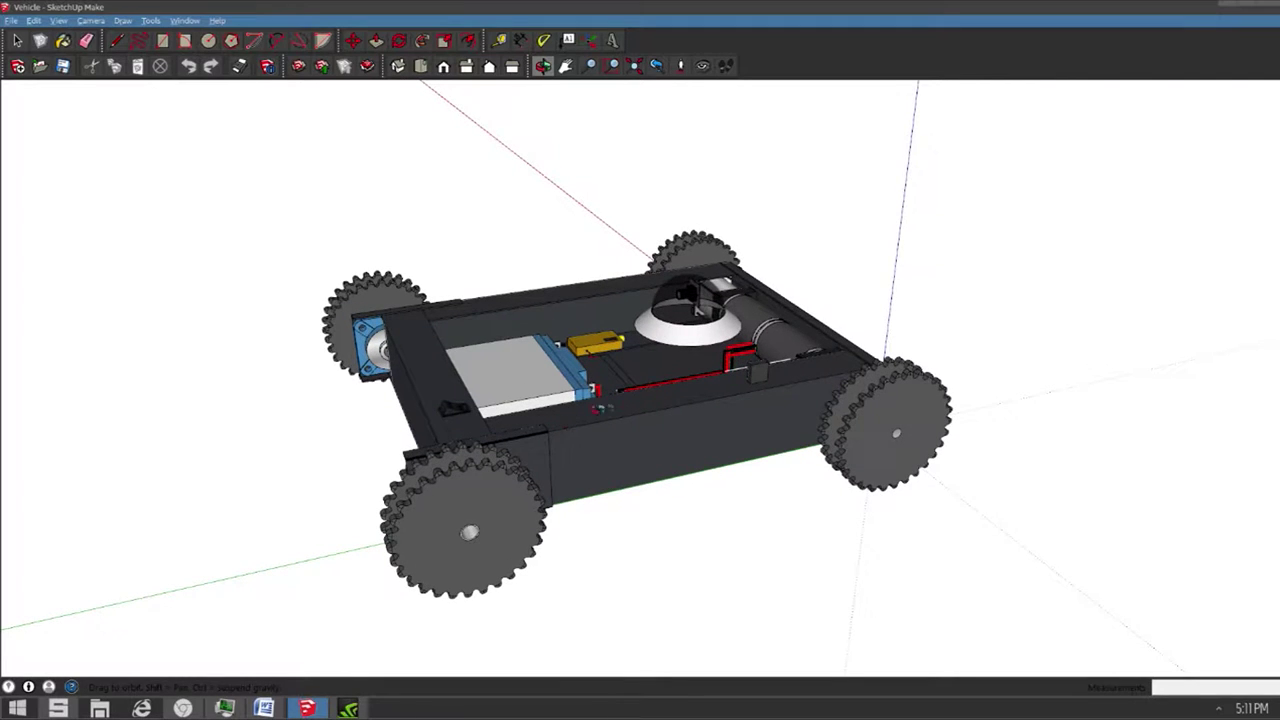
pyautogui.moveTo(770, 410); pyautogui.dragTo(647, 494)
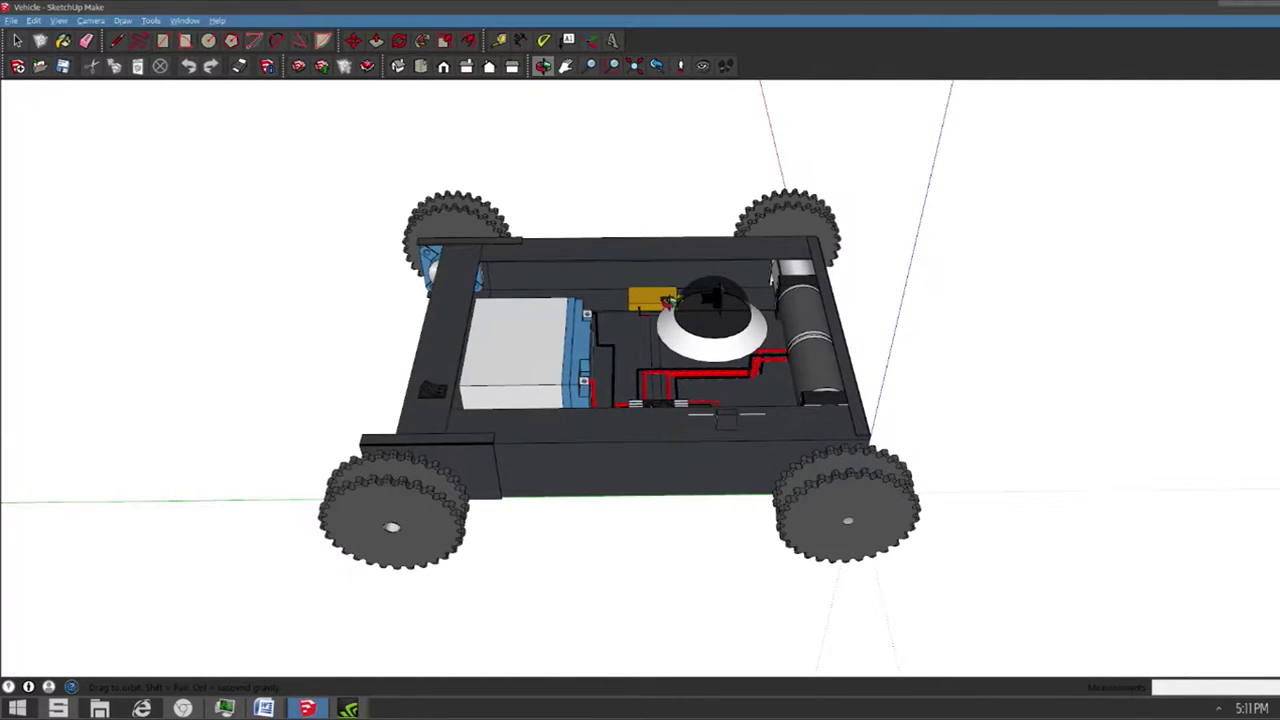
pyautogui.moveTo(674, 301); pyautogui.dragTo(459, 261)
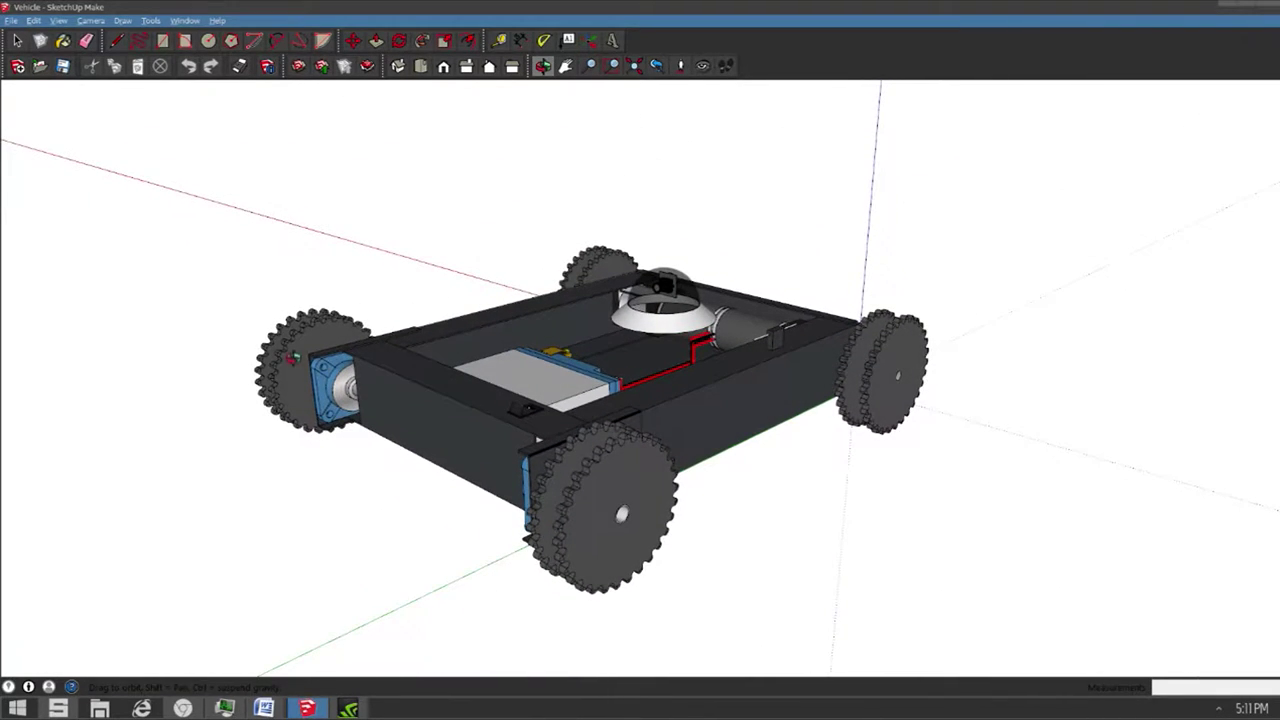
pyautogui.moveTo(293, 358); pyautogui.dragTo(760, 337)
pyautogui.moveTo(470, 380); pyautogui.dragTo(668, 397)
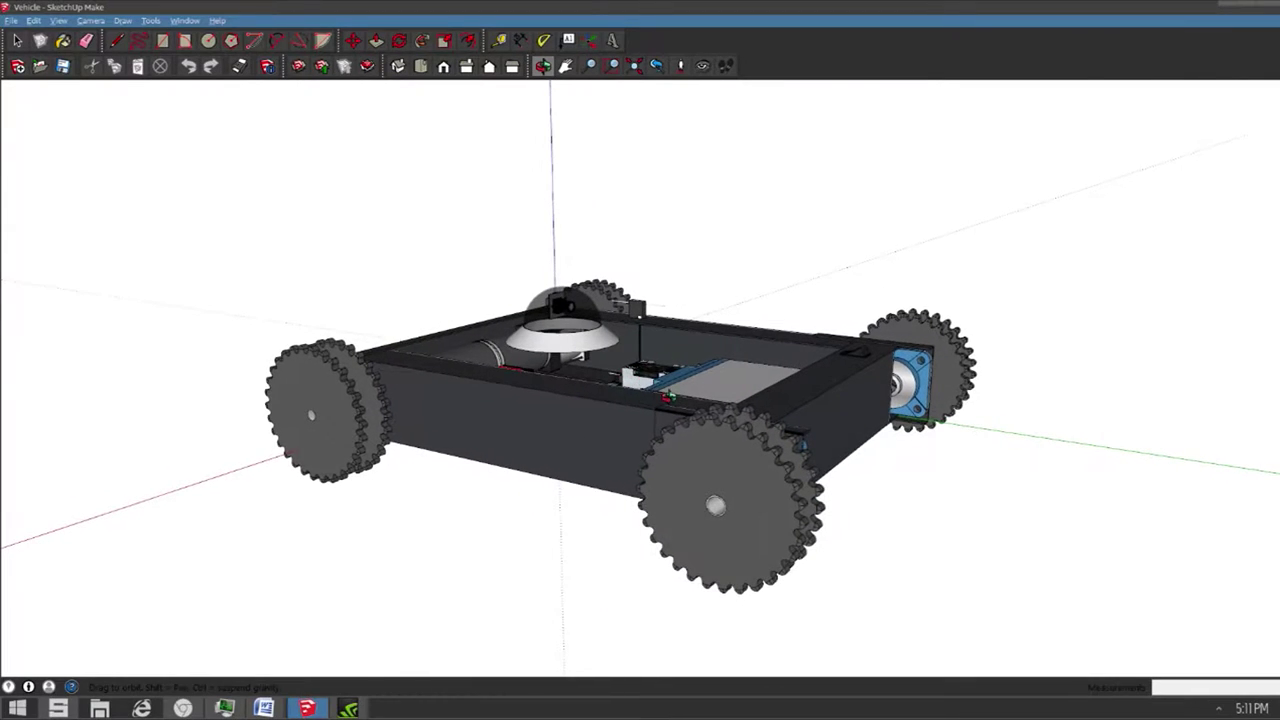
pyautogui.scroll(-8, 731, 428)
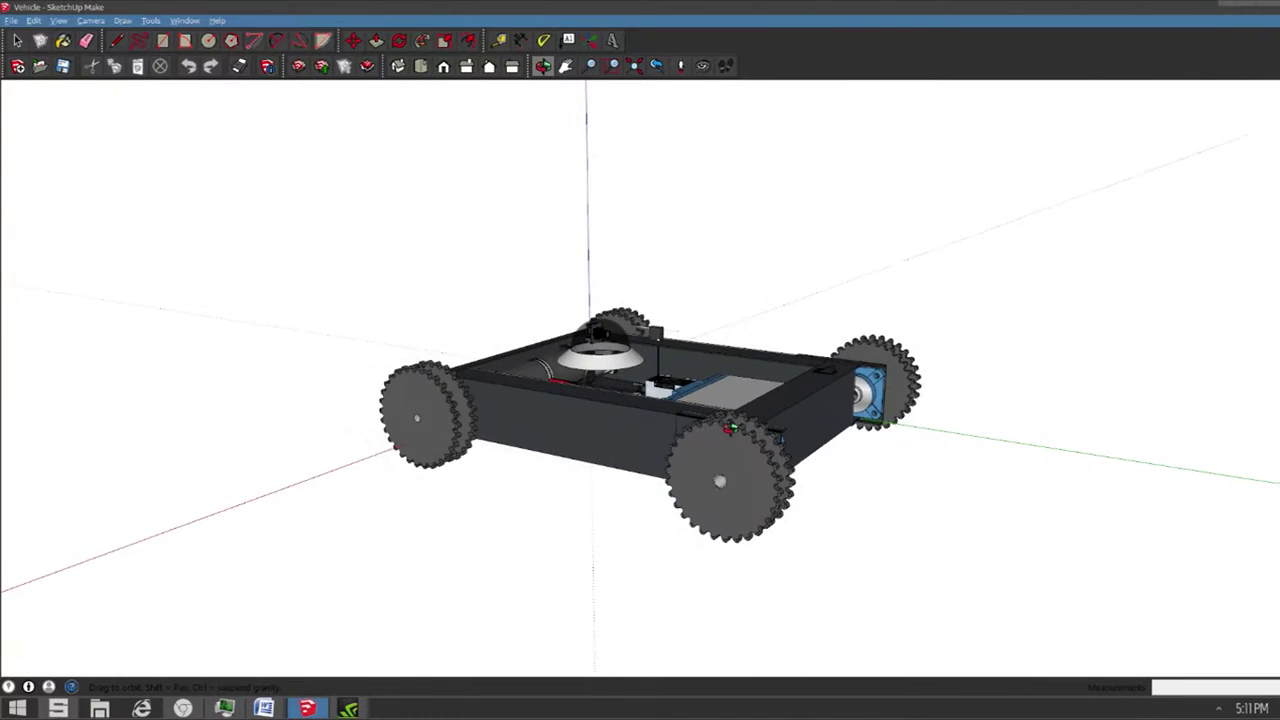
pyautogui.moveTo(731, 428); pyautogui.dragTo(497, 361)
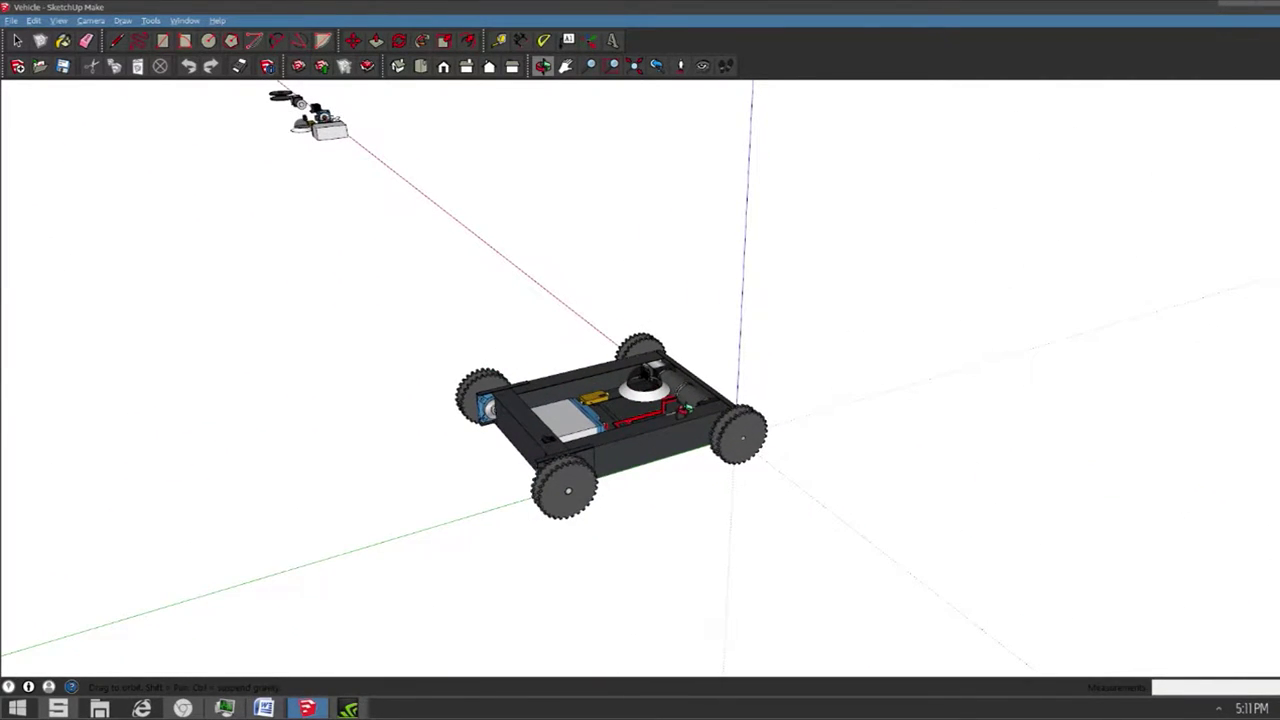
# Compare the vehicle with the separate parts laid out along the red axis, and view its interior wiring up close.
pyautogui.moveTo(683, 409); pyautogui.dragTo(299, 375)
pyautogui.scroll(-5, 640, 409)
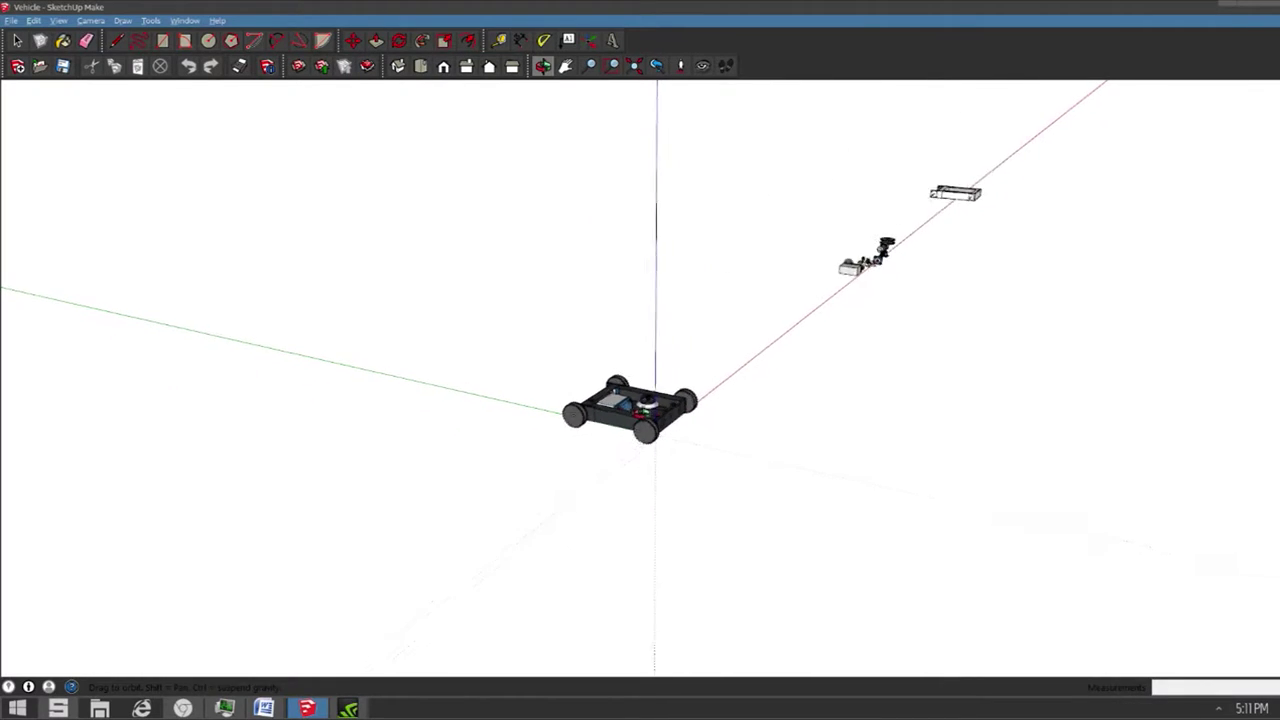
pyautogui.scroll(-2, 640, 410)
pyautogui.scroll(8, 646, 411)
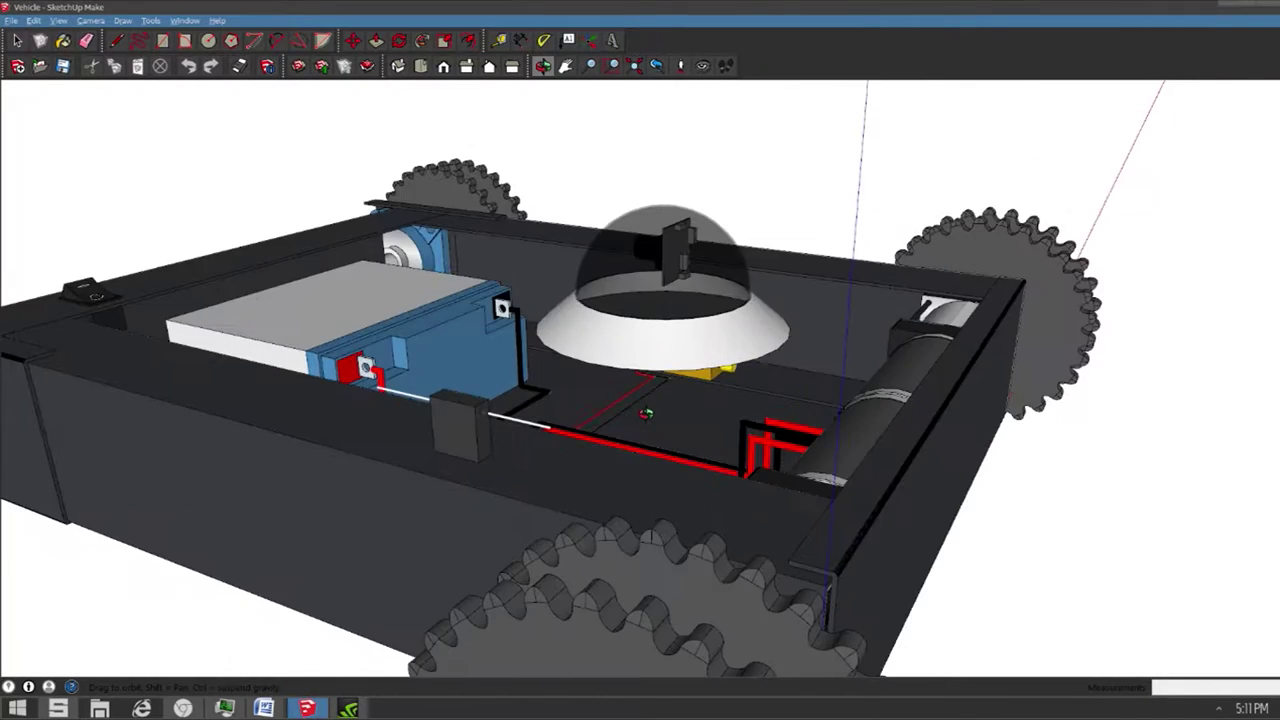
pyautogui.scroll(-3, 646, 412)
pyautogui.moveTo(645, 412); pyautogui.dragTo(857, 515)
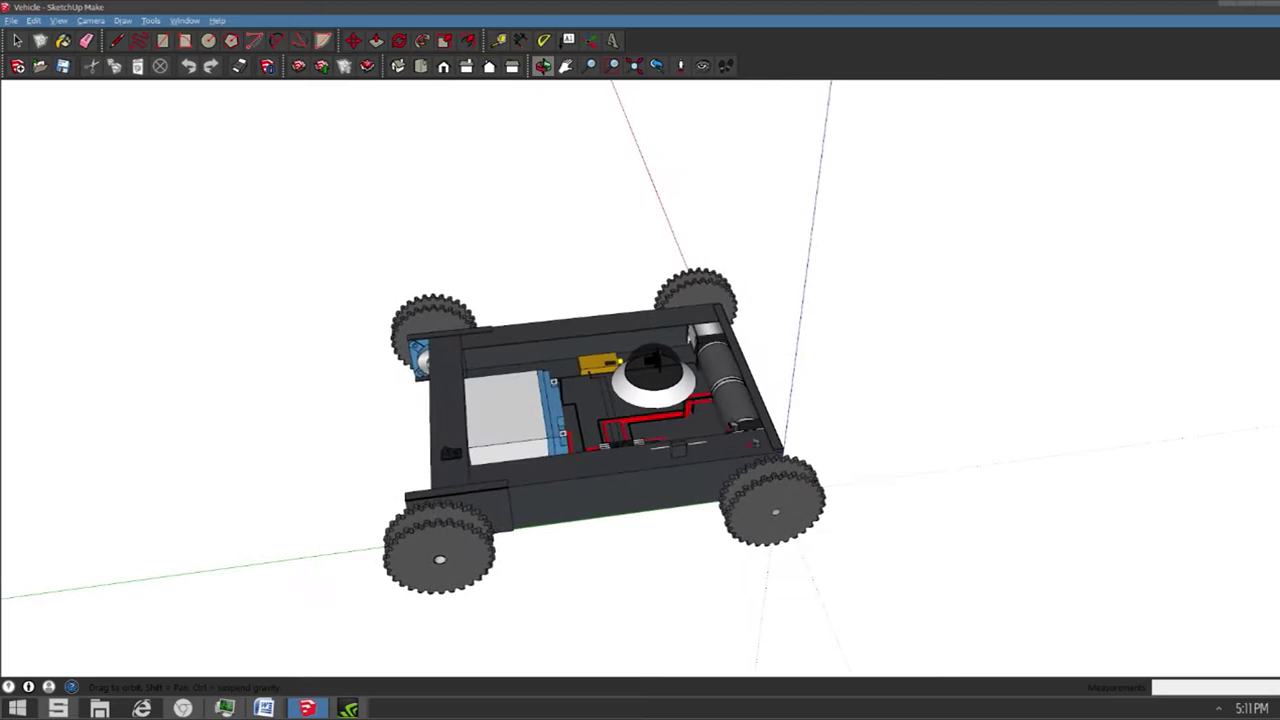
pyautogui.moveTo(672, 368); pyautogui.dragTo(674, 394)
pyautogui.scroll(-5, 672, 393)
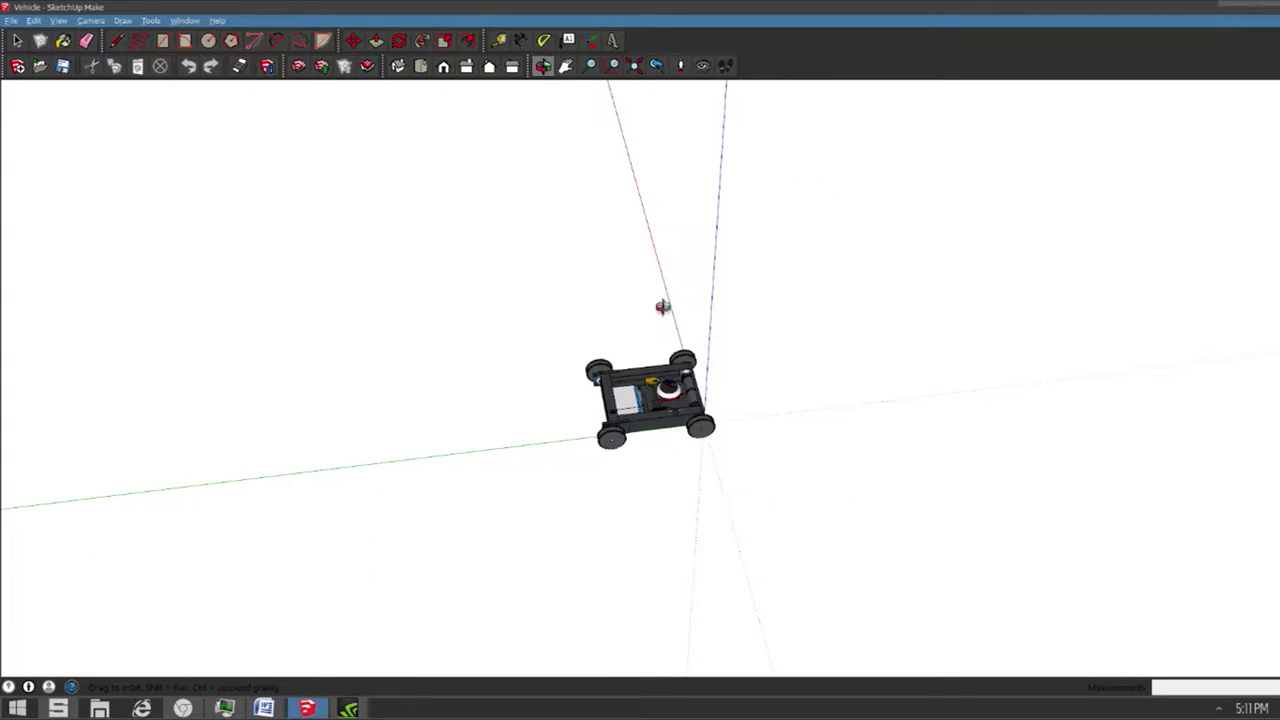
# Go to the separate component models laid out along the red axis and view the row from the battery to the circuit board.
pyautogui.click(566, 67)
pyautogui.moveTo(575, 125); pyautogui.dragTo(648, 445)
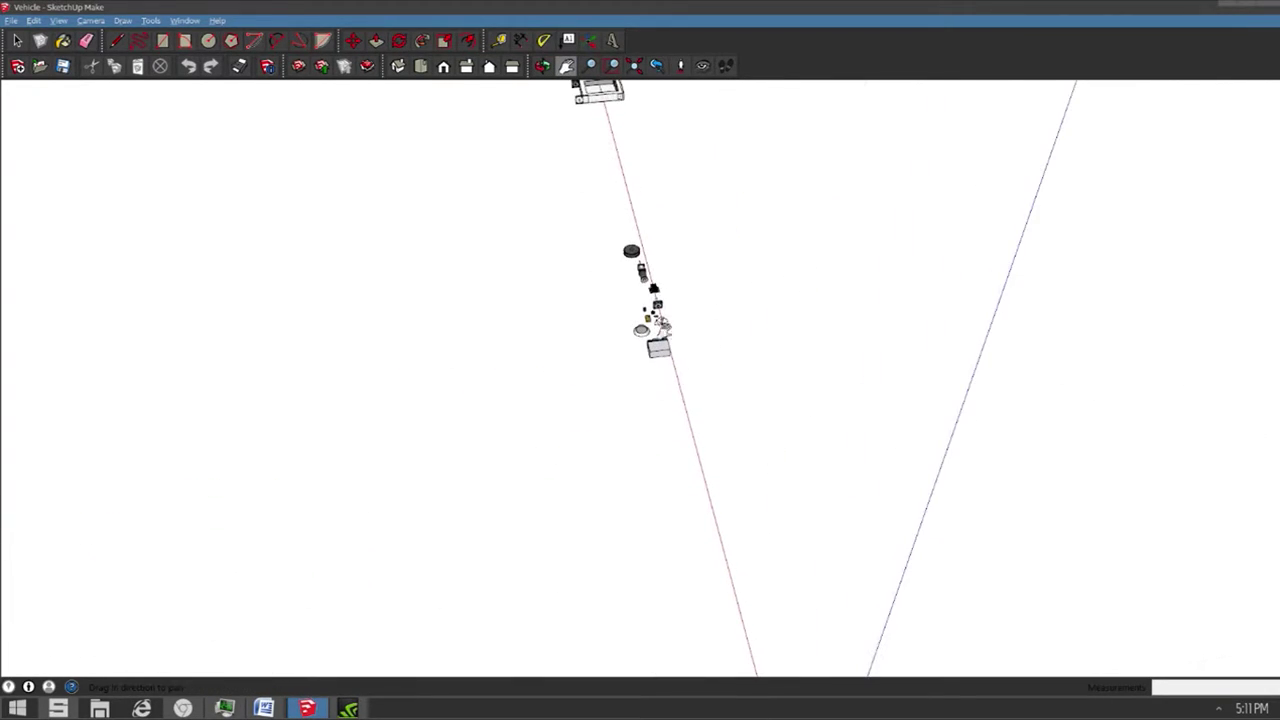
pyautogui.scroll(4, 649, 307)
pyautogui.scroll(4, 648, 308)
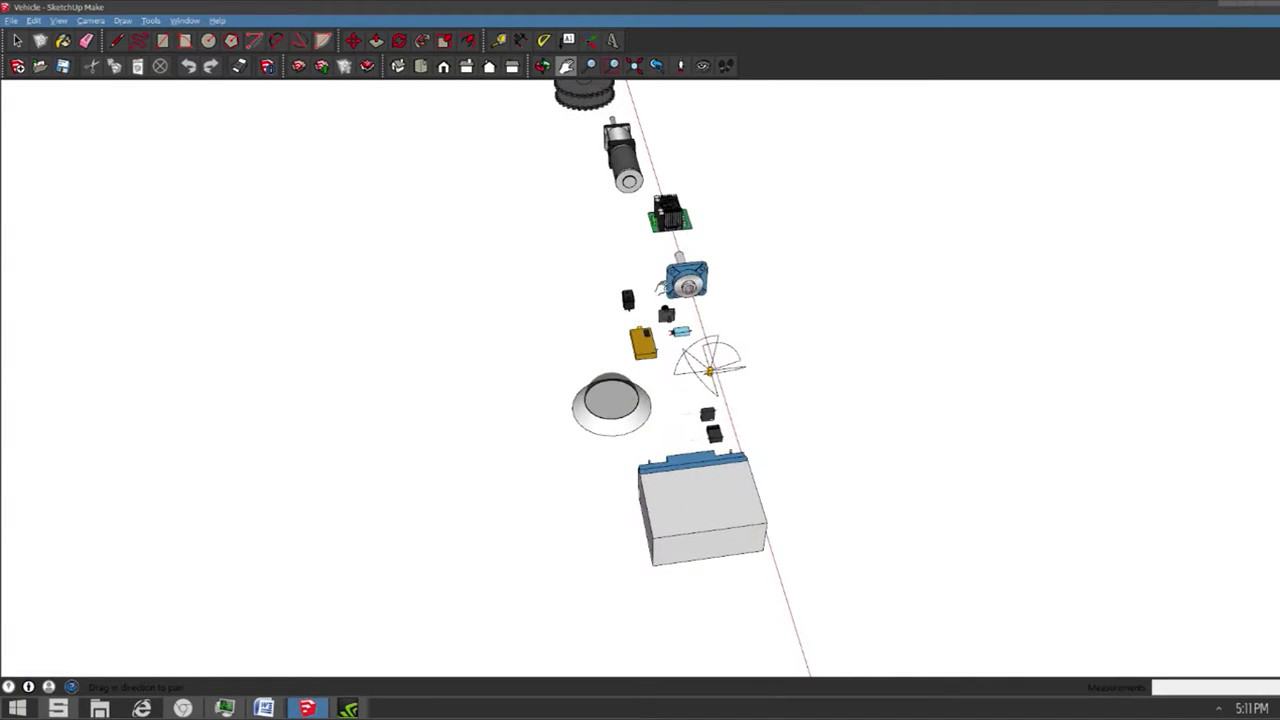
pyautogui.moveTo(664, 281); pyautogui.dragTo(967, 415)
pyautogui.click(541, 66)
pyautogui.scroll(1, 968, 416)
pyautogui.moveTo(791, 426); pyautogui.dragTo(1003, 398)
pyautogui.scroll(3, 981, 317)
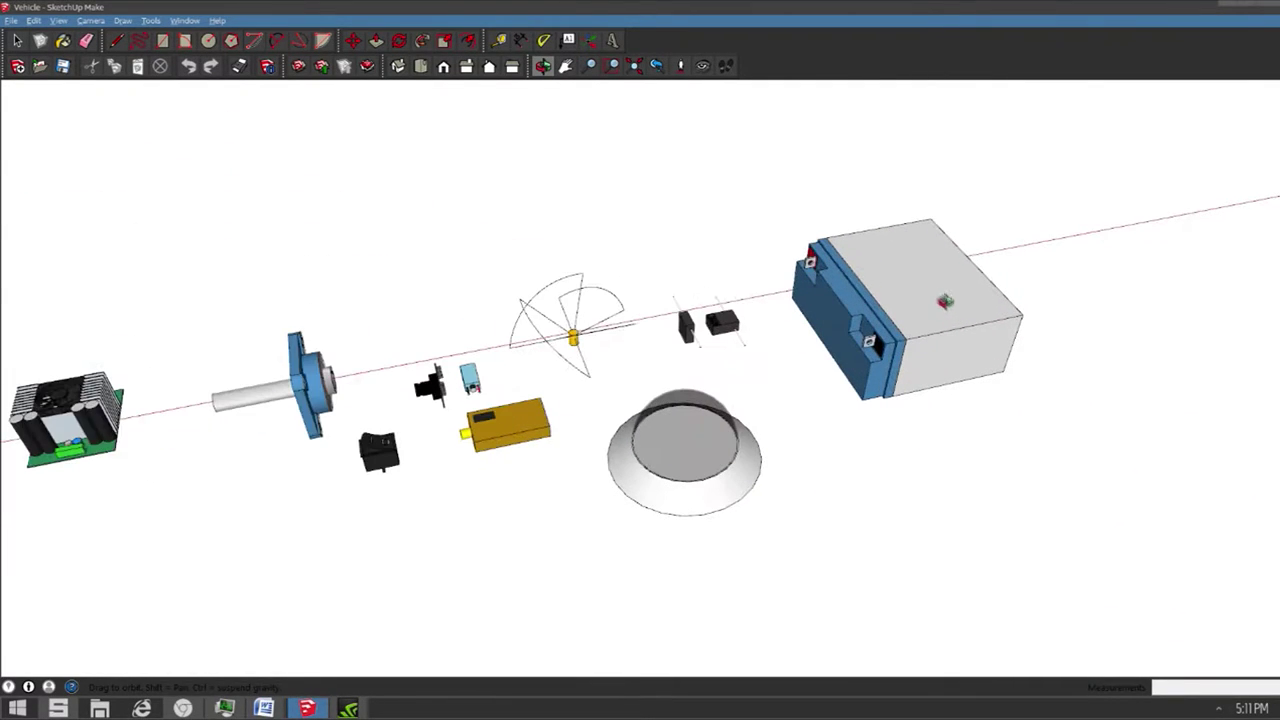
# Examine the two small black box modules between the battery and the yellow cylinder.
pyautogui.scroll(2, 688, 326)
pyautogui.moveTo(688, 332); pyautogui.dragTo(508, 328)
pyautogui.scroll(5, 760, 365)
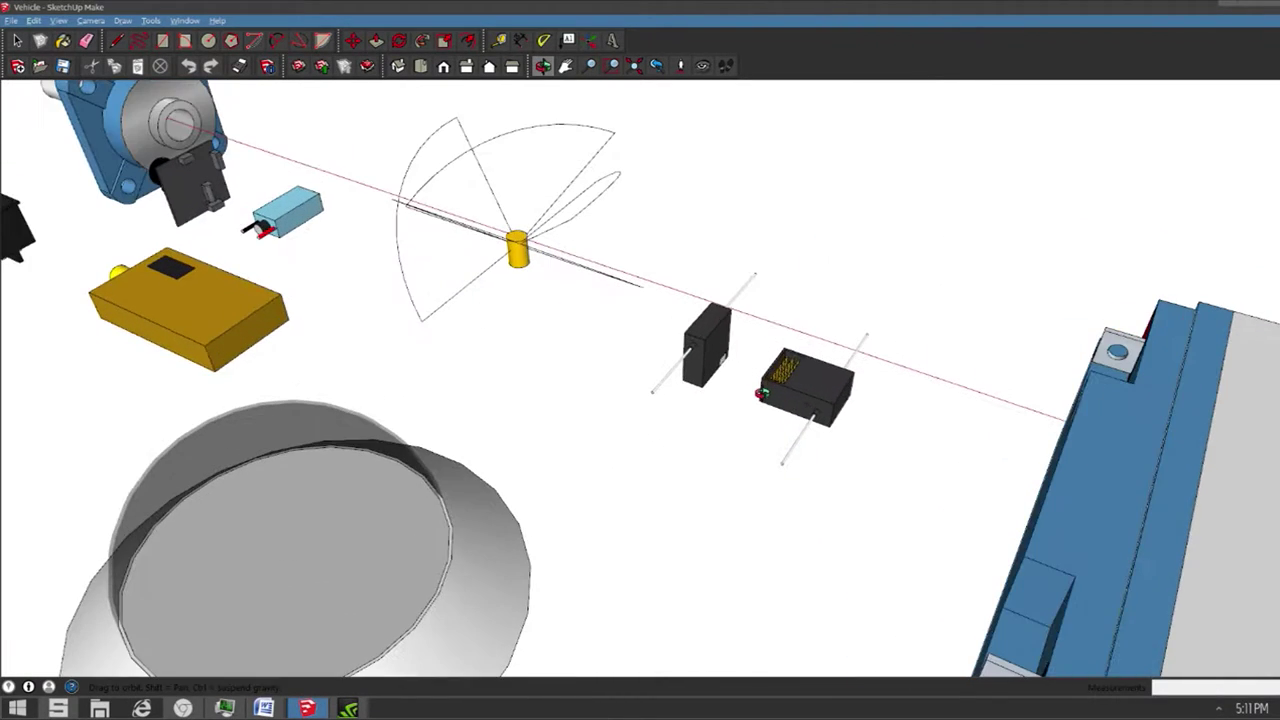
pyautogui.scroll(1, 762, 385)
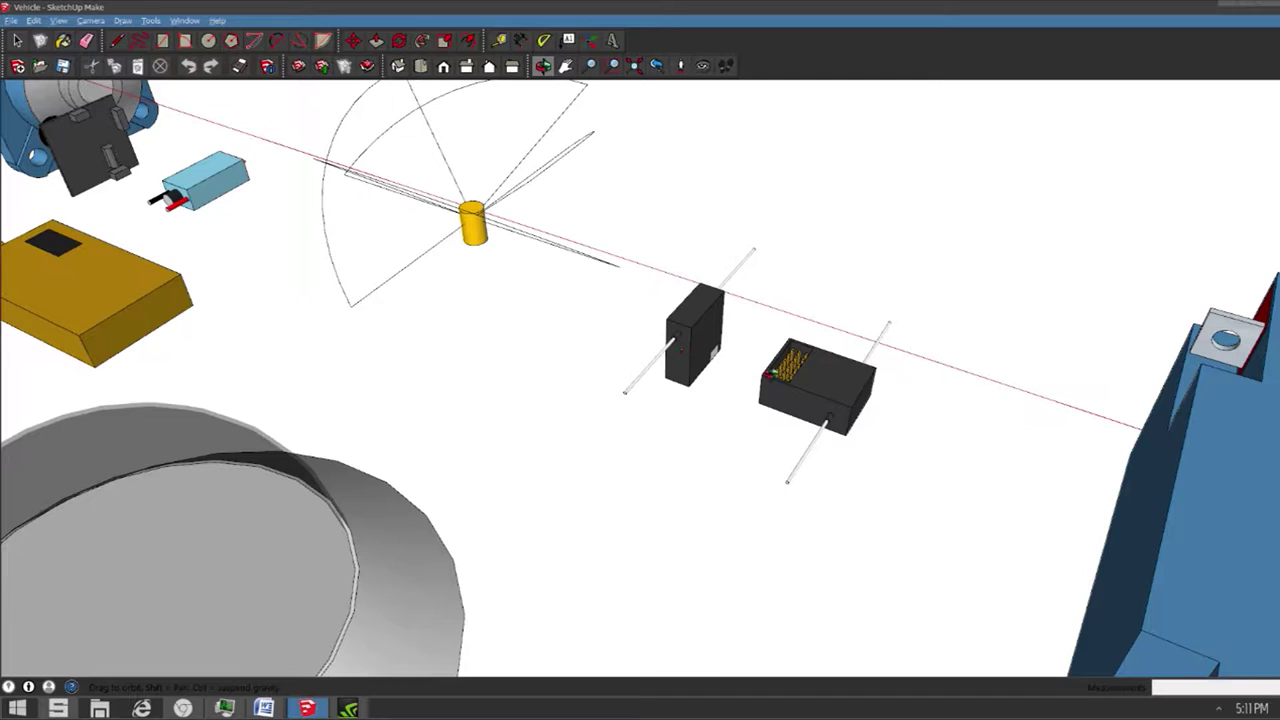
pyautogui.scroll(-2, 806, 385)
pyautogui.scroll(1, 806, 385)
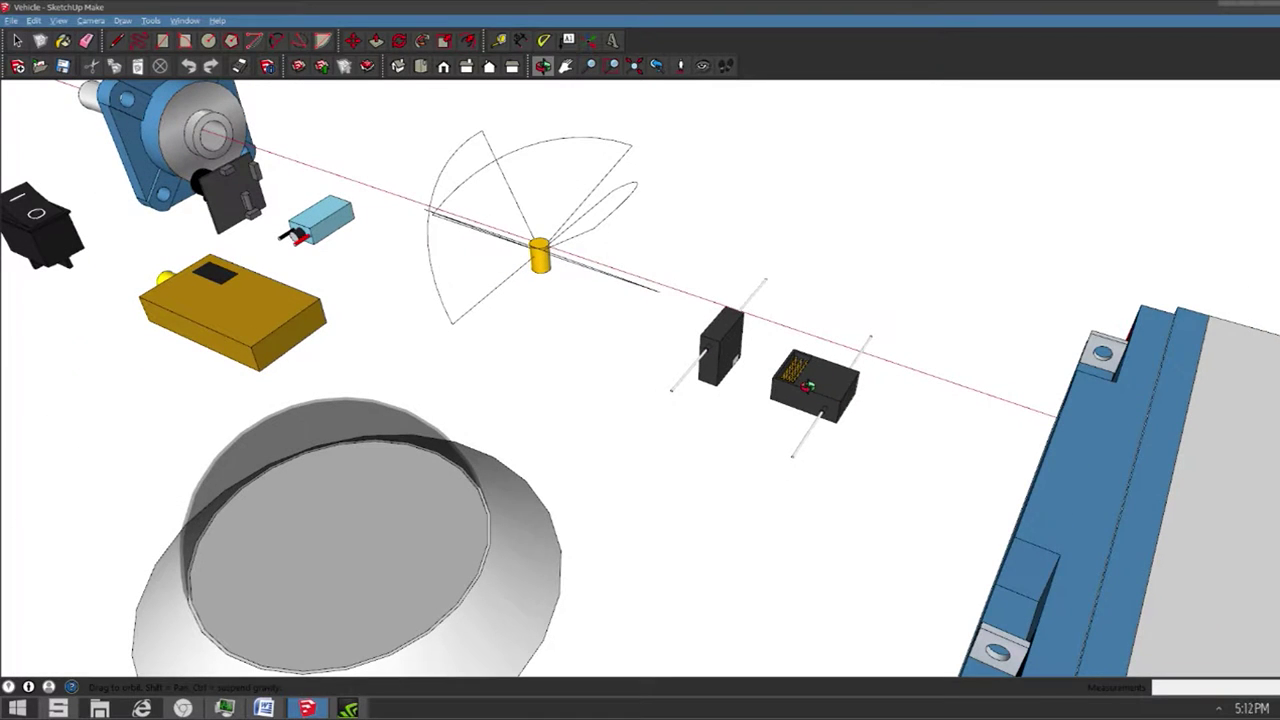
pyautogui.scroll(-3, 812, 385)
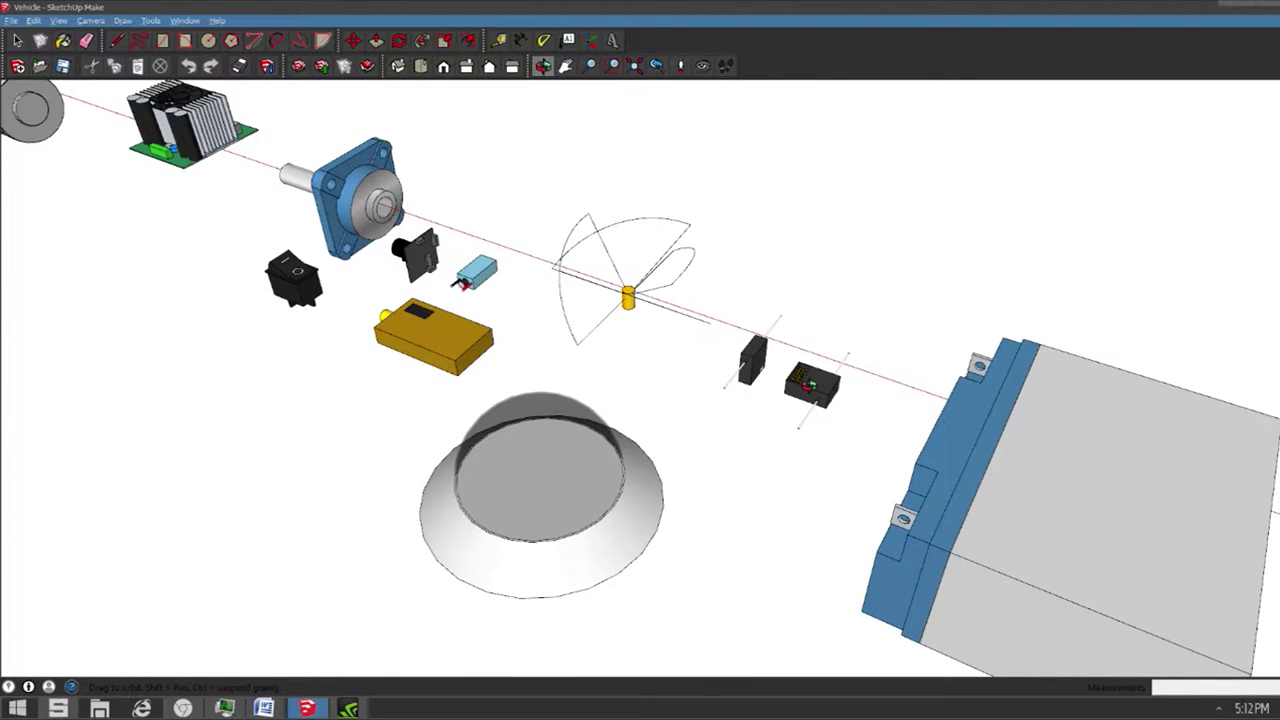
# Examine the camera, light-blue module, gold box and rocker switch models up close.
pyautogui.moveTo(474, 439); pyautogui.dragTo(757, 410, button='middle')
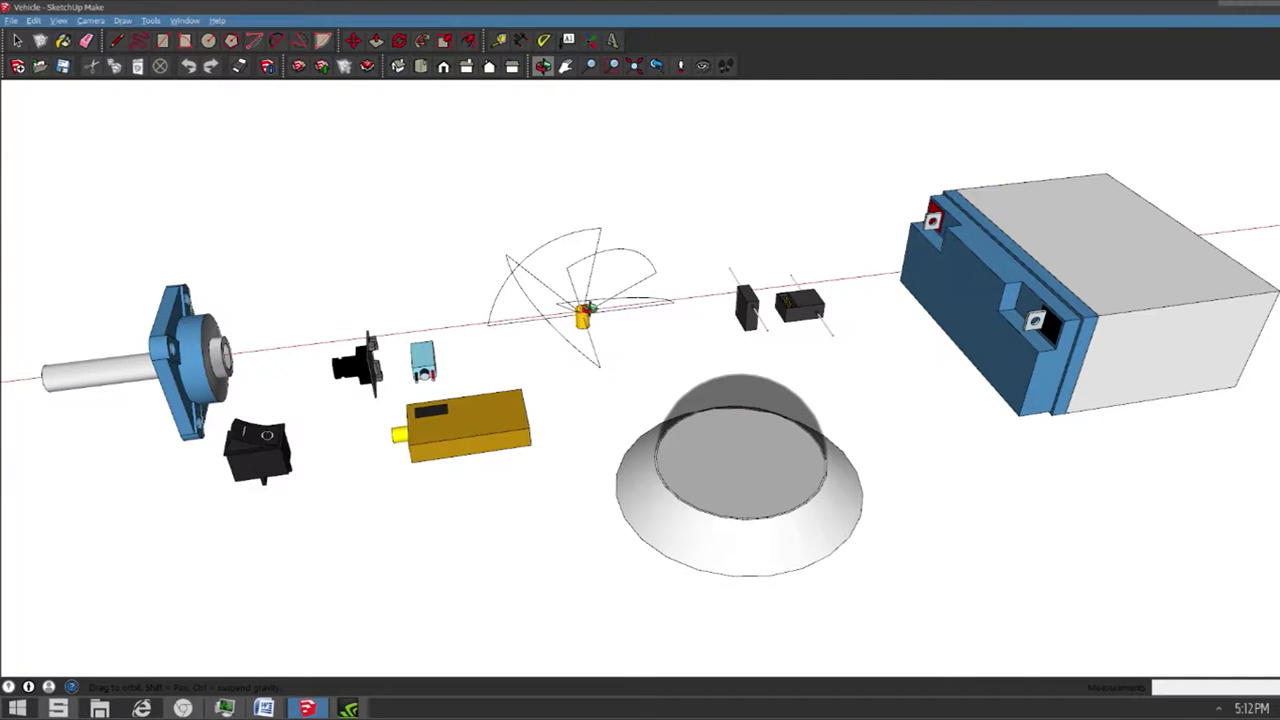
pyautogui.click(545, 70)
pyautogui.moveTo(393, 424); pyautogui.dragTo(629, 366)
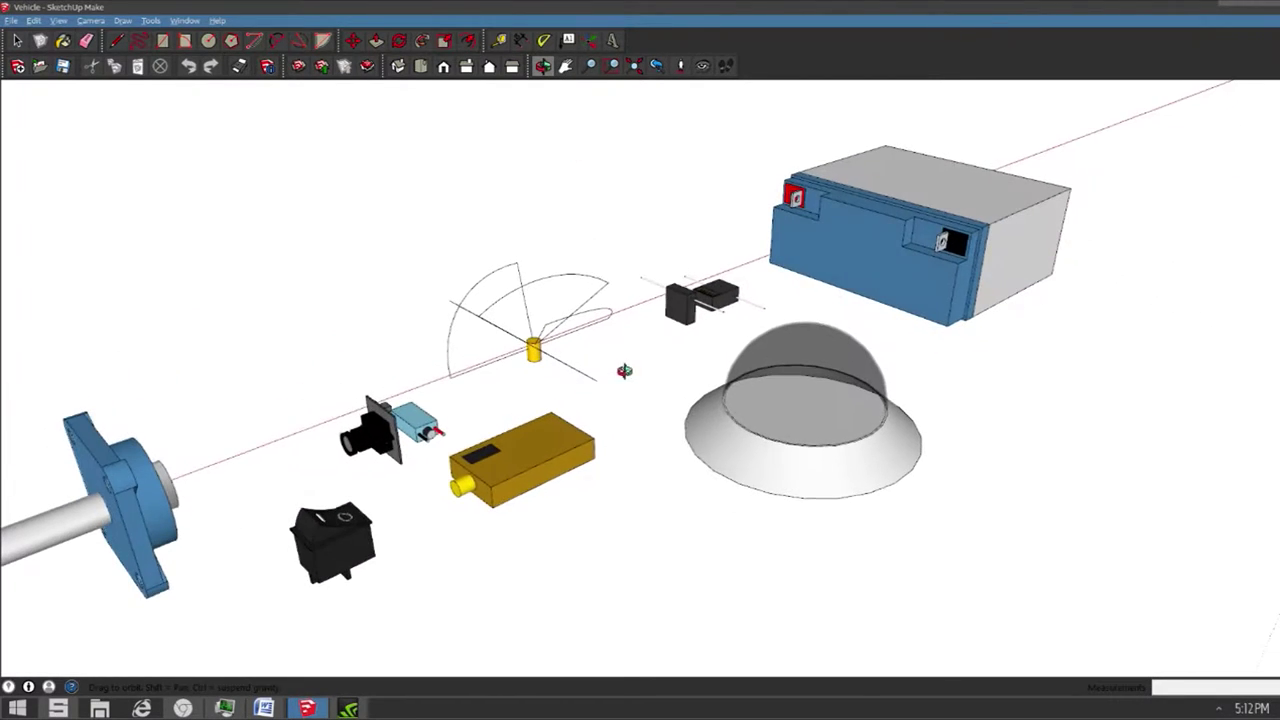
pyautogui.moveTo(471, 408); pyautogui.dragTo(453, 472)
pyautogui.moveTo(364, 428); pyautogui.dragTo(365, 437)
pyautogui.moveTo(300, 400); pyautogui.dragTo(583, 351)
pyautogui.scroll(-3, 386, 522)
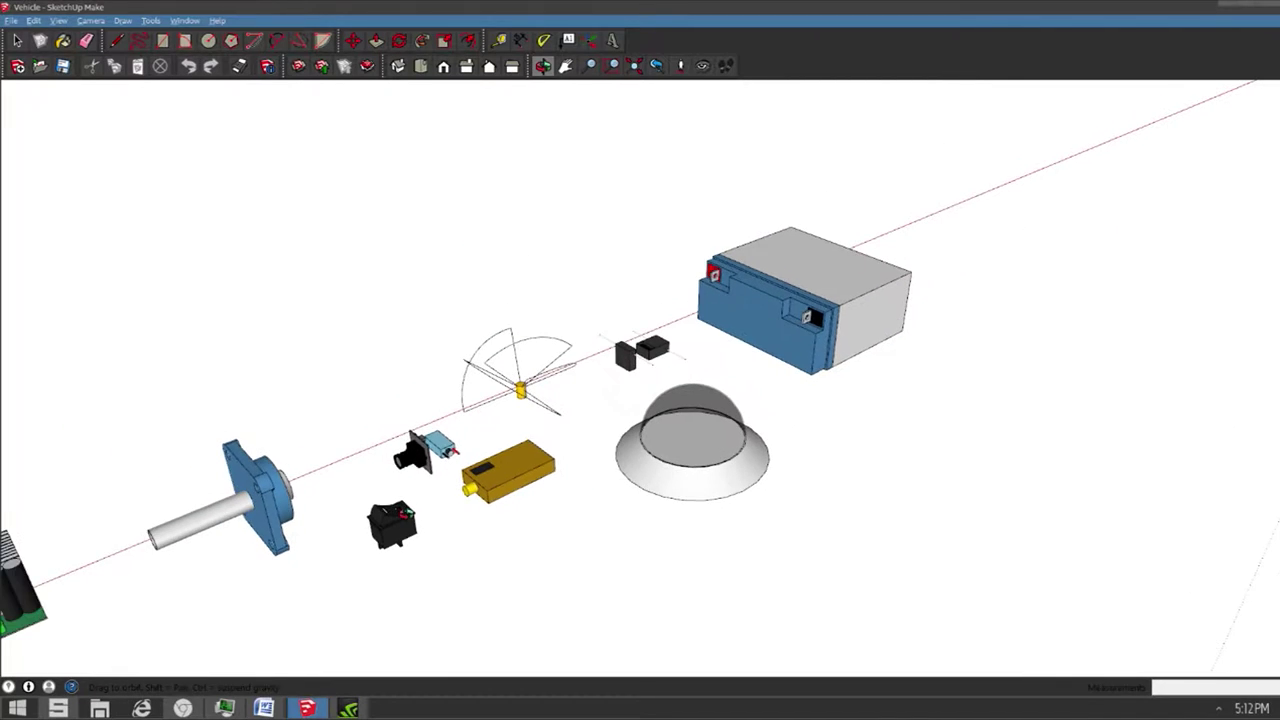
pyautogui.scroll(5, 386, 522)
pyautogui.scroll(2, 400, 530)
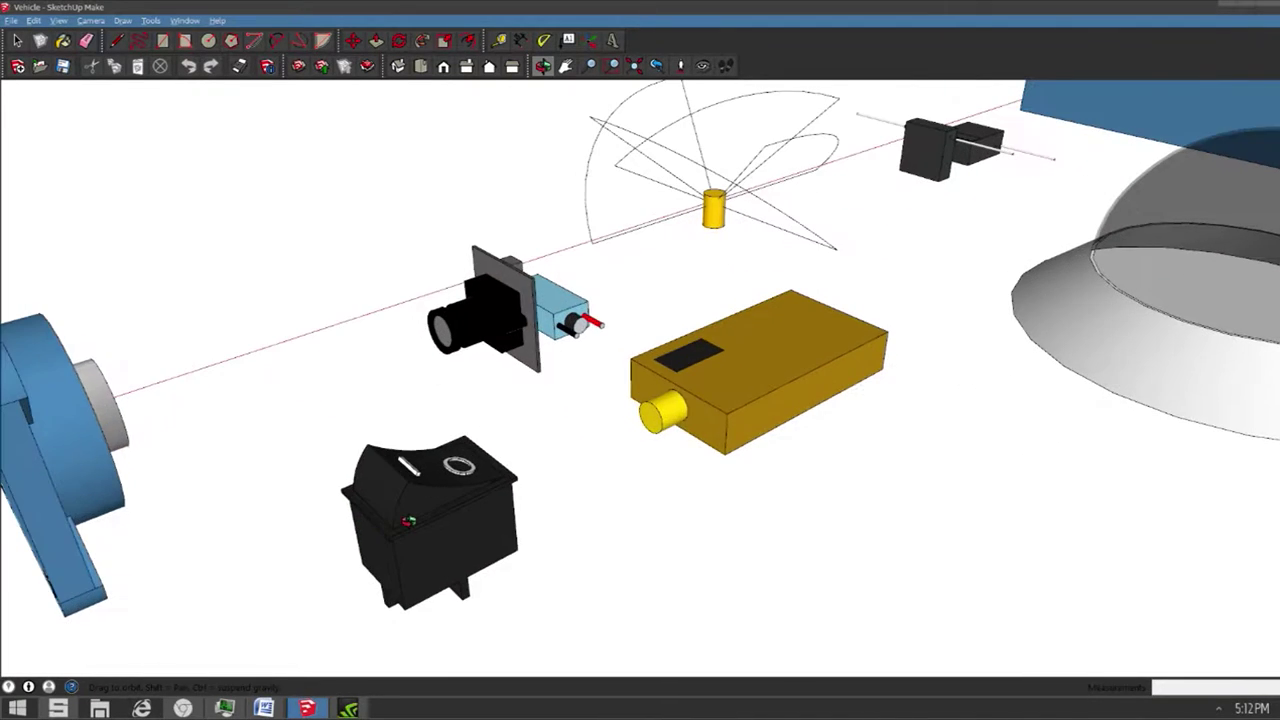
# Examine the blue flange bearing with its shaft from the front and the side.
pyautogui.moveTo(251, 451); pyautogui.dragTo(683, 322)
pyautogui.scroll(-8, 683, 322)
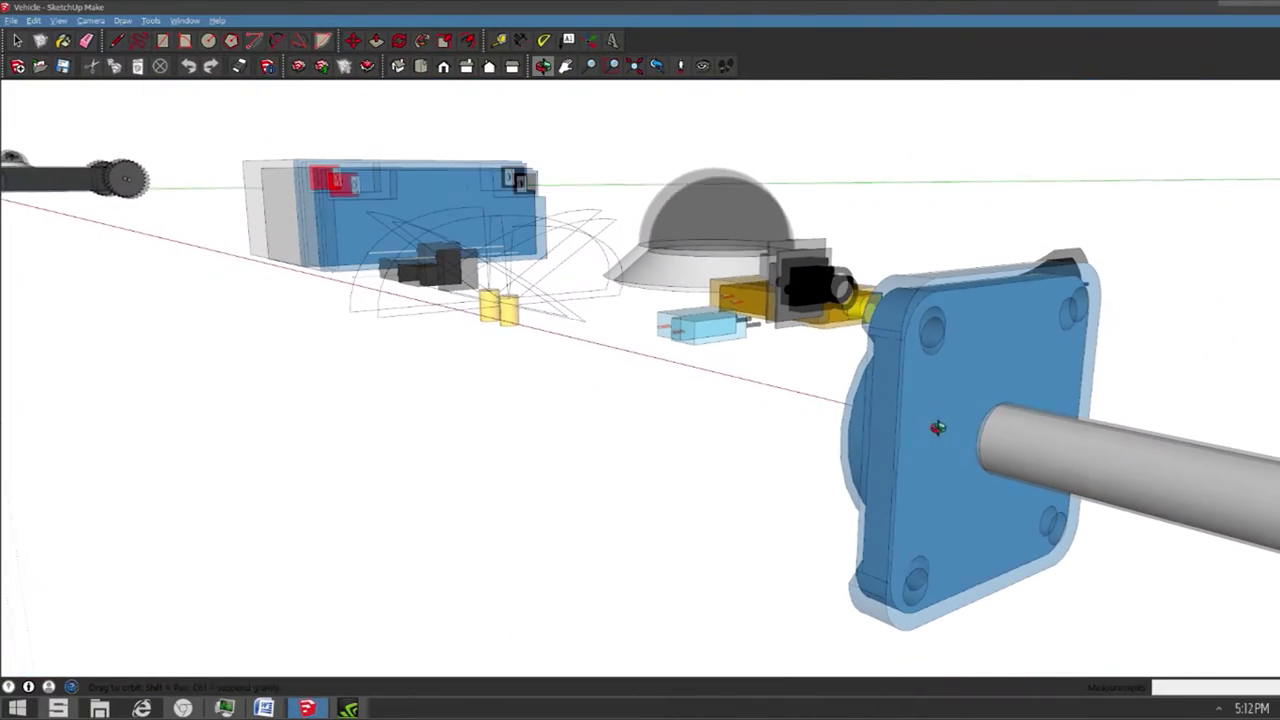
pyautogui.moveTo(948, 440); pyautogui.dragTo(1166, 371)
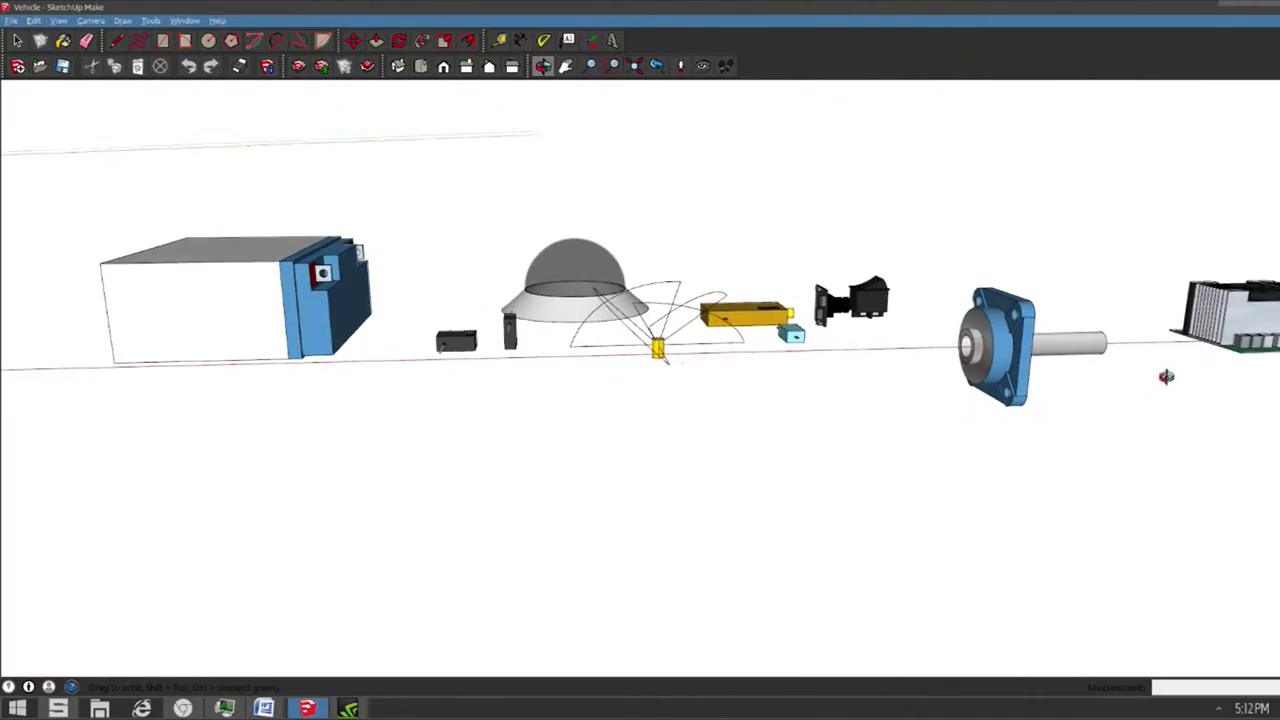
pyautogui.scroll(5, 1070, 352)
pyautogui.scroll(3, 1070, 352)
pyautogui.scroll(-8, 1091, 340)
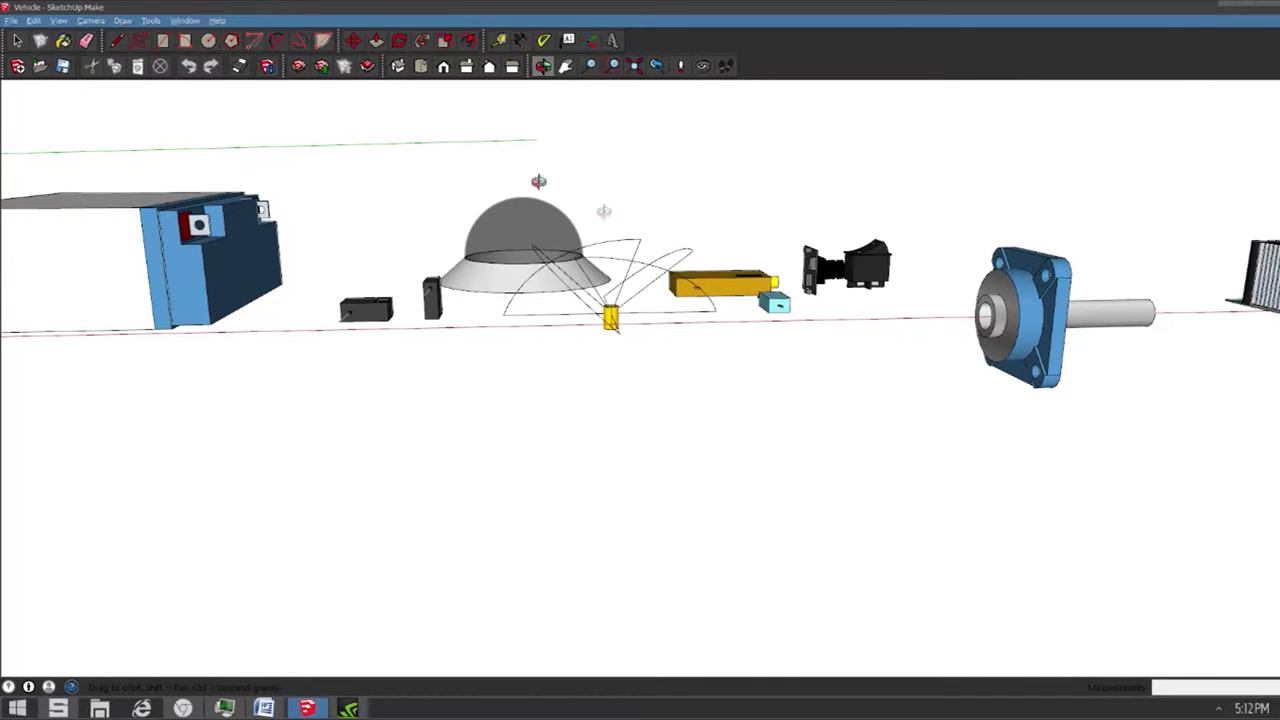
# Examine the green circuit board with its heat sink and fan from the side and from above.
pyautogui.click(566, 67)
pyautogui.moveTo(943, 308); pyautogui.dragTo(300, 288)
pyautogui.scroll(1, 716, 322)
pyautogui.scroll(2, 716, 281)
pyautogui.moveTo(674, 263); pyautogui.dragTo(674, 334)
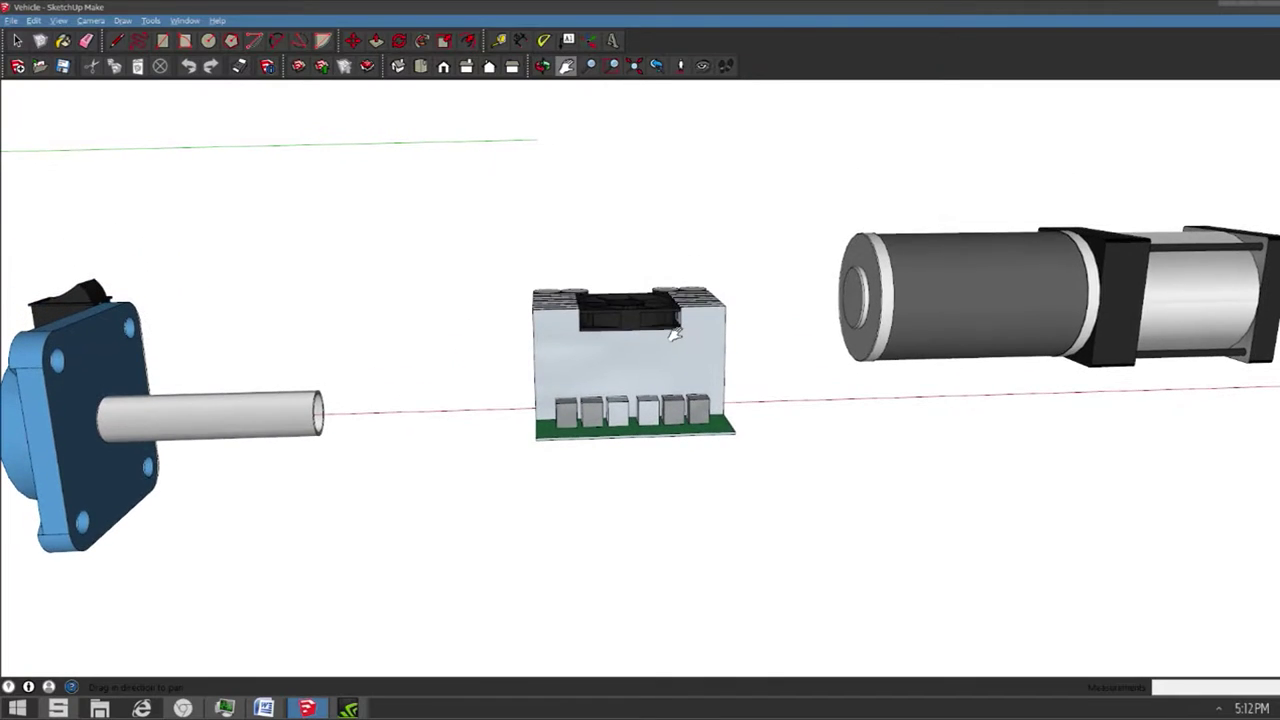
pyautogui.moveTo(650, 385); pyautogui.dragTo(869, 480)
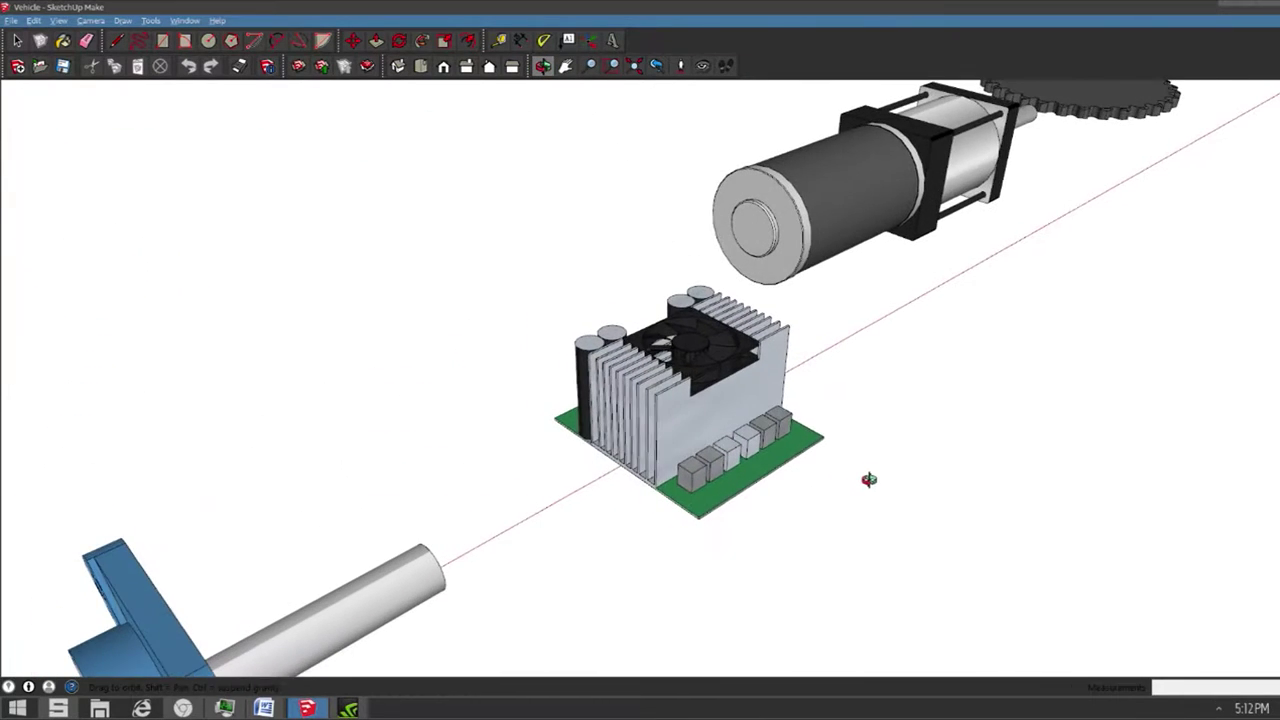
# Examine the gear motor and the double sprocket wheel beyond the circuit board.
pyautogui.click(566, 65)
pyautogui.moveTo(960, 165); pyautogui.dragTo(670, 355)
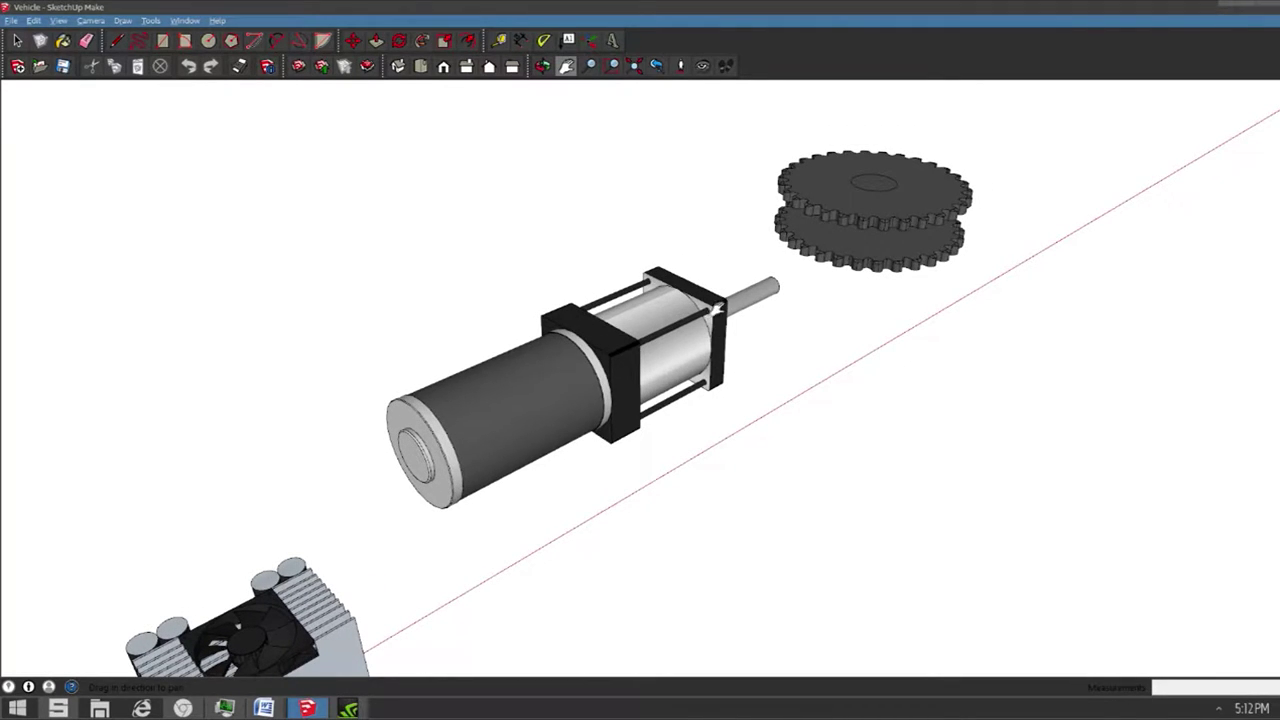
pyautogui.moveTo(717, 310); pyautogui.dragTo(565, 387)
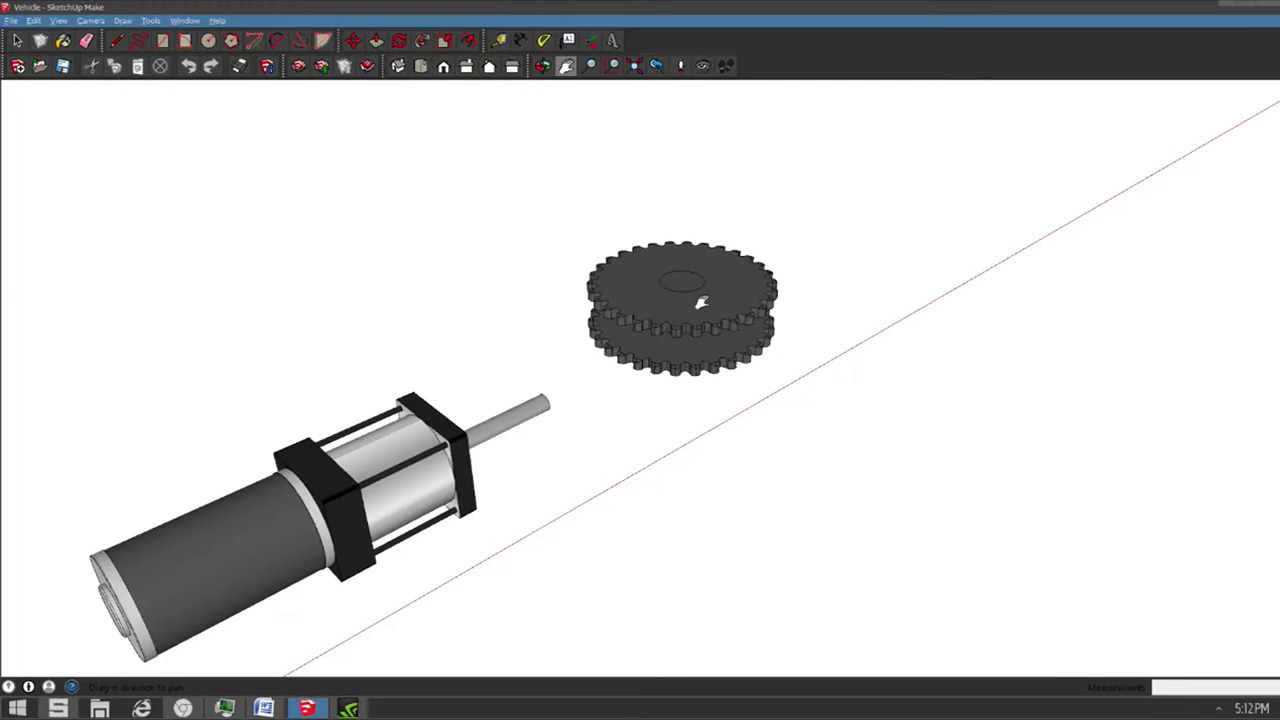
# Examine the unpainted chassis frame, including its axle shafts, side plates and corner bearing.
pyautogui.scroll(-8, 707, 298)
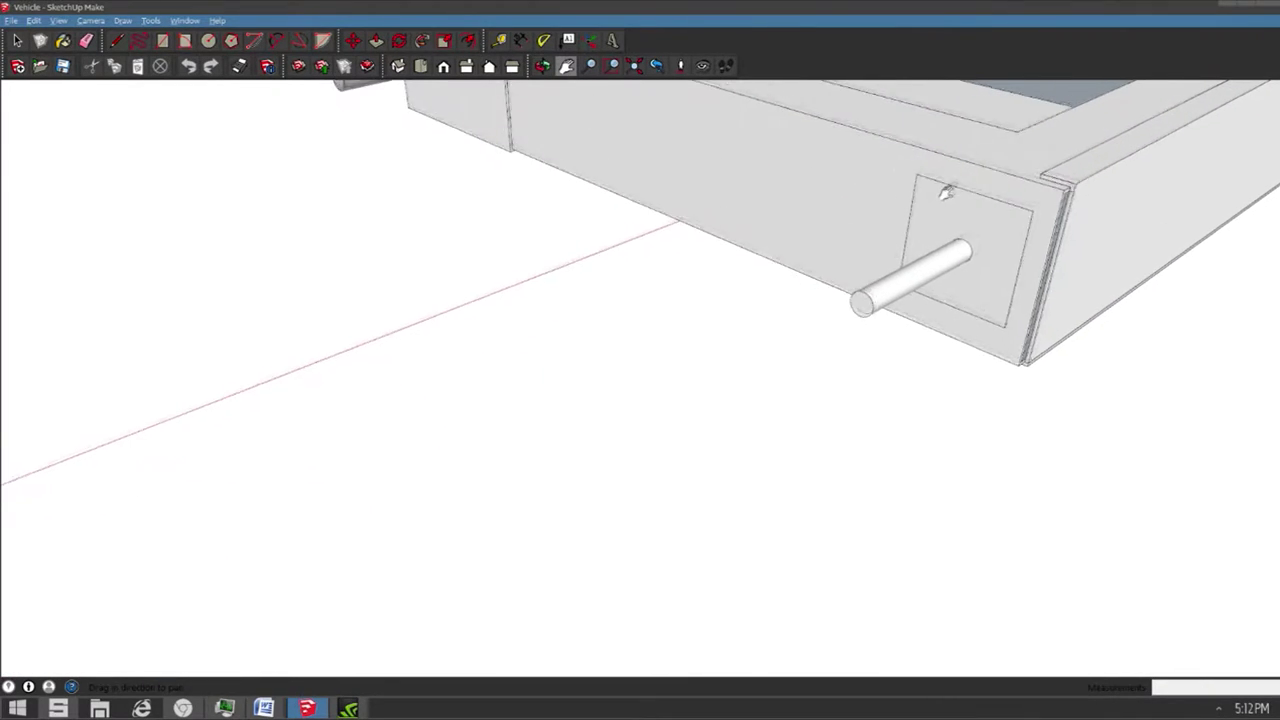
pyautogui.moveTo(640, 400); pyautogui.dragTo(677, 555, button='middle')
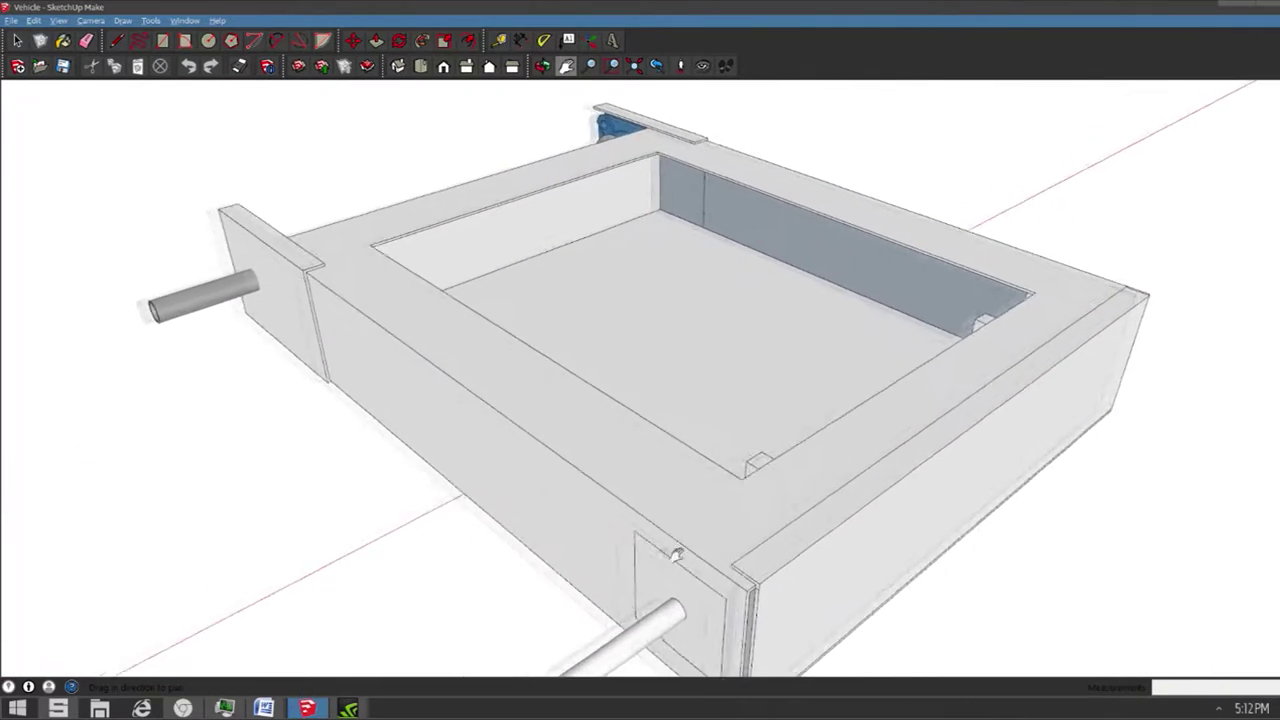
pyautogui.moveTo(677, 555); pyautogui.dragTo(749, 564)
pyautogui.moveTo(437, 291); pyautogui.dragTo(795, 476)
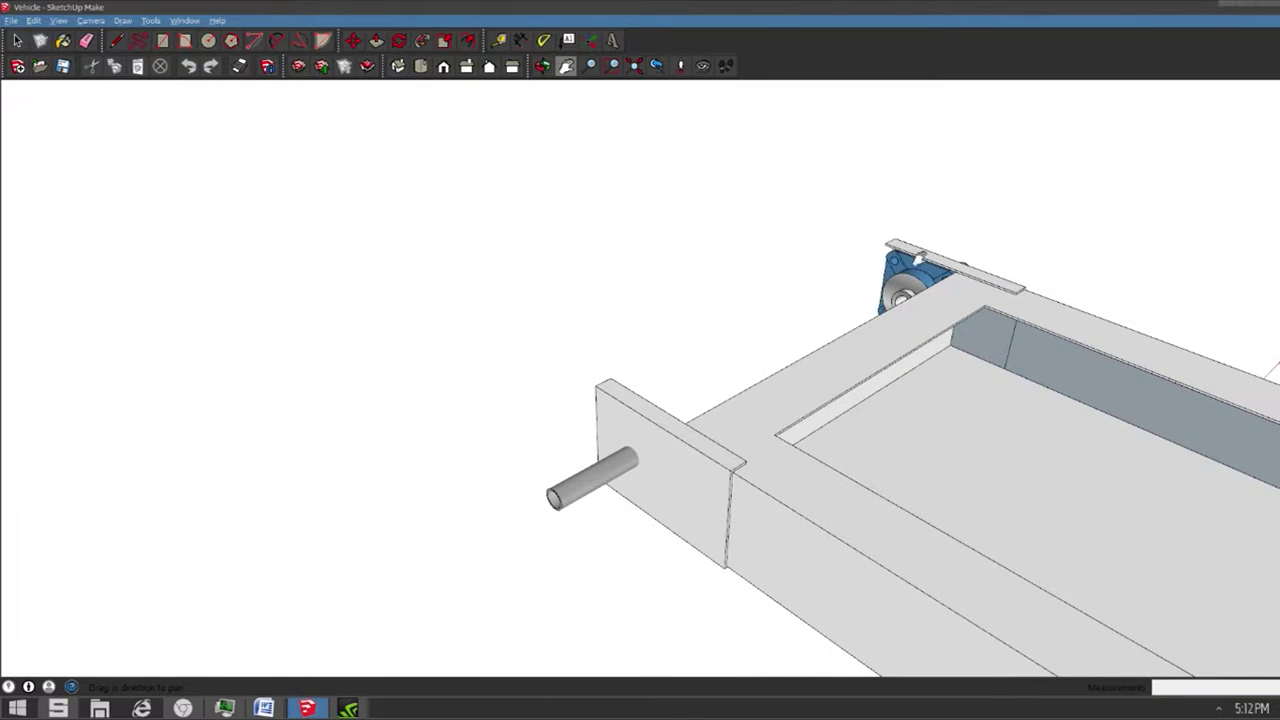
# Measure the bare chassis frame's length between its two end edges with the Tape Measure.
pyautogui.moveTo(884, 418); pyautogui.dragTo(503, 220)
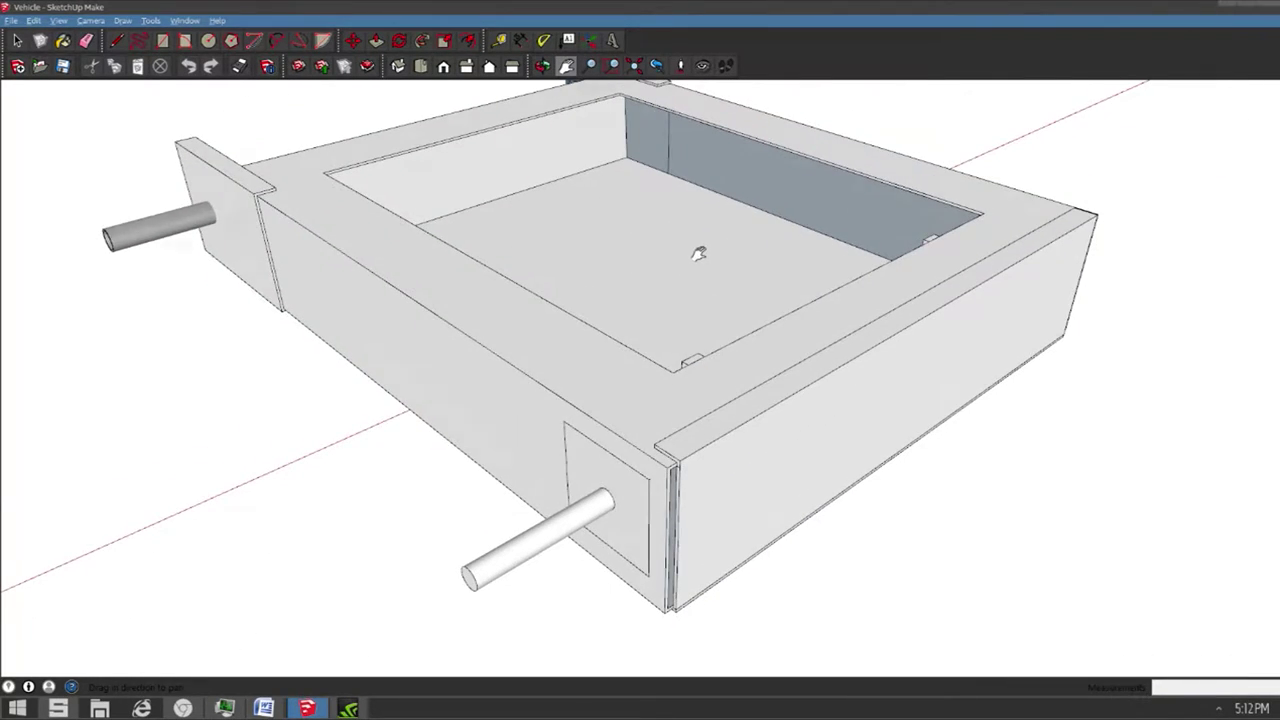
pyautogui.scroll(-6, 714, 272)
pyautogui.scroll(5, 708, 272)
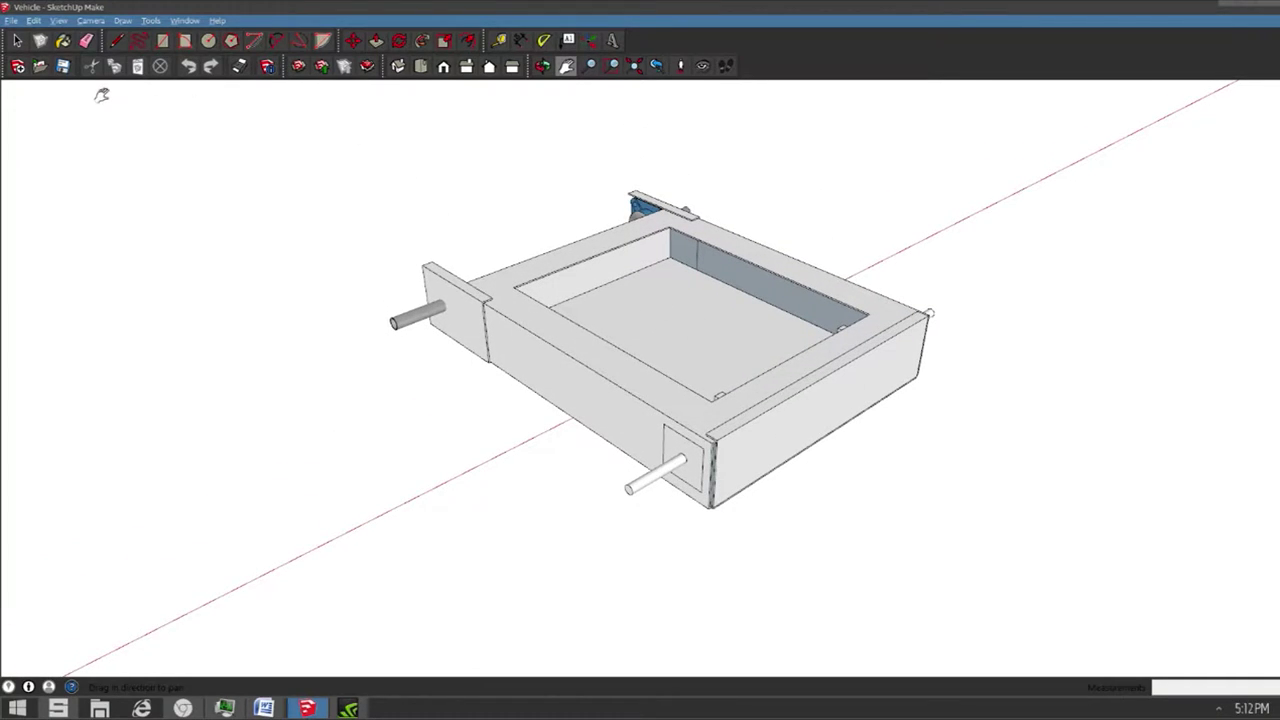
pyautogui.click(498, 40)
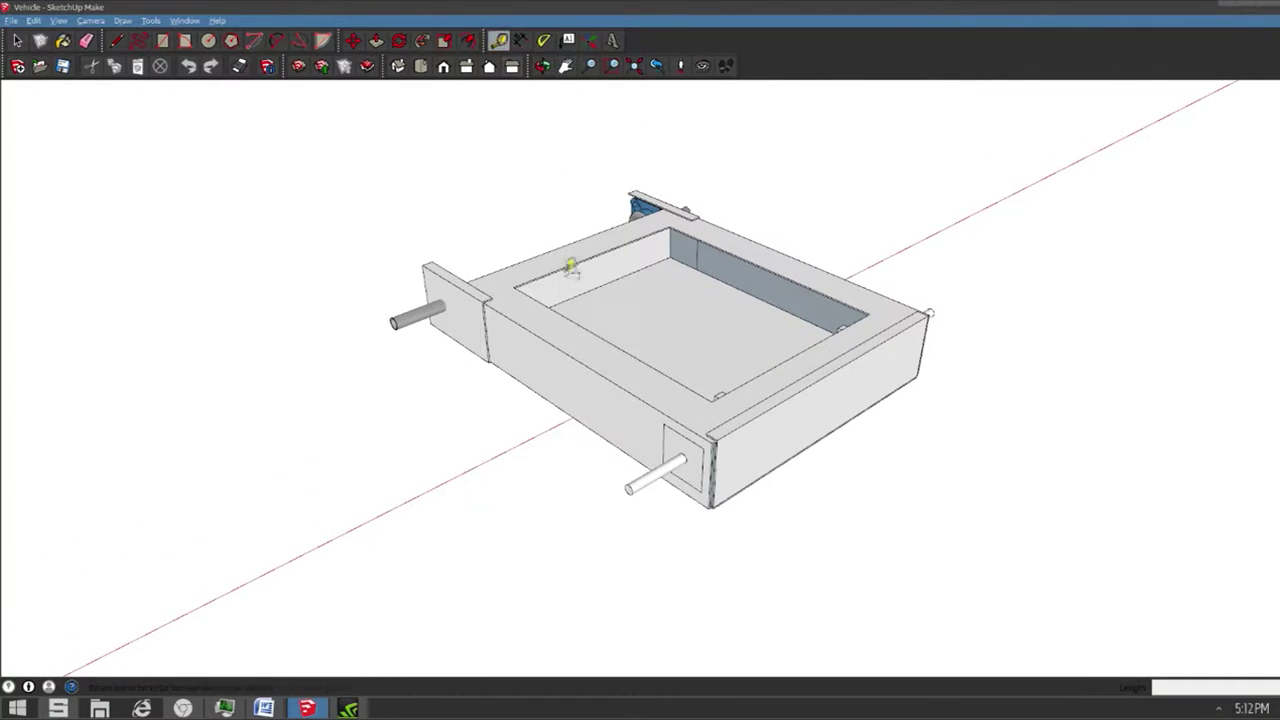
pyautogui.click(480, 274)
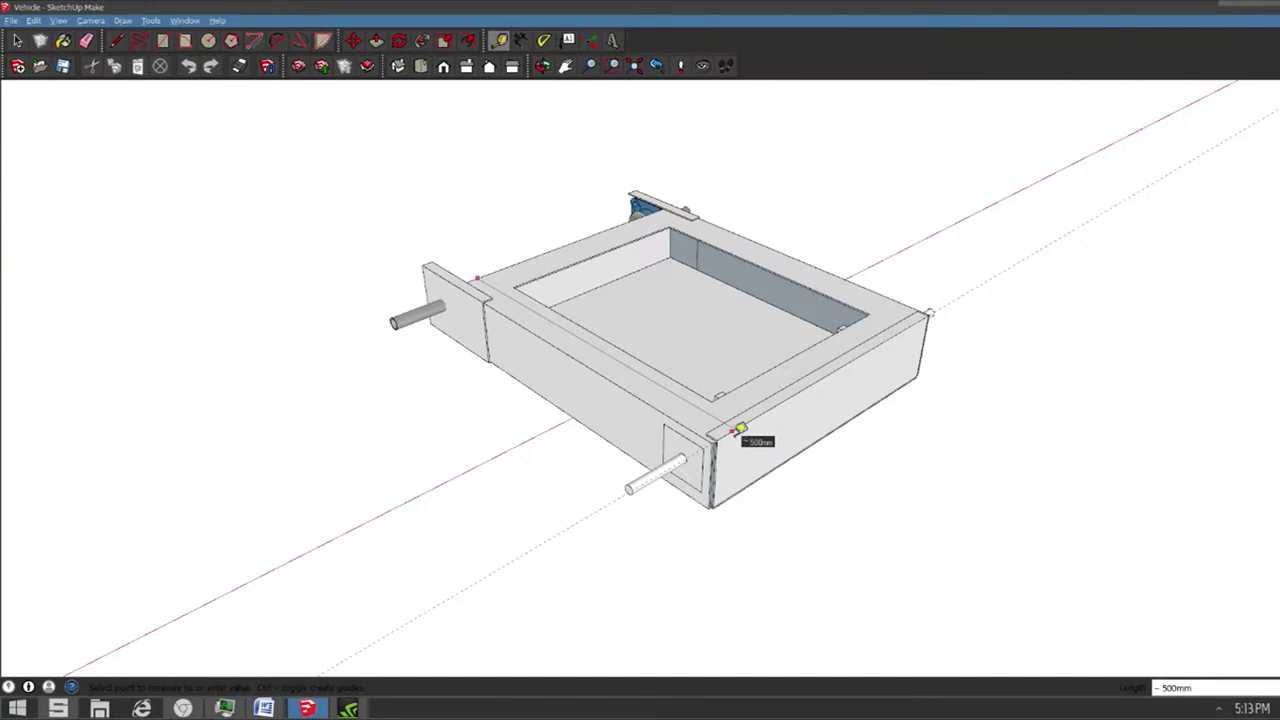
pyautogui.click(912, 297)
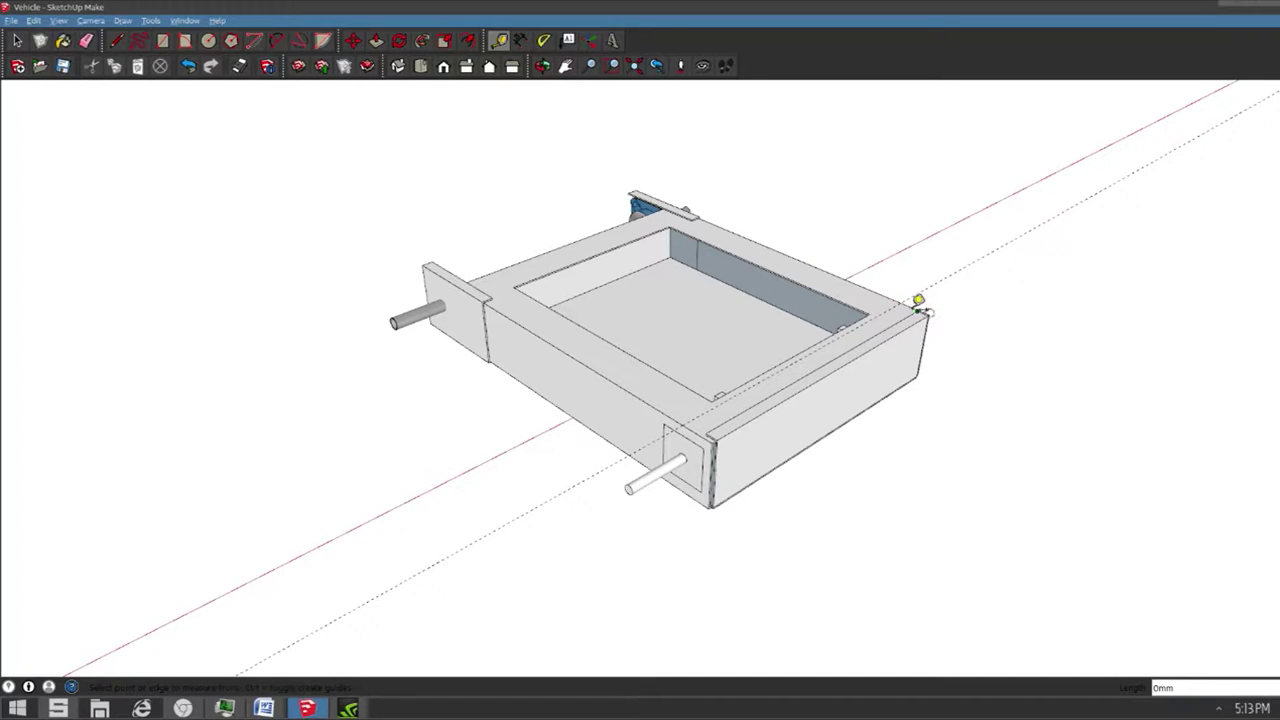
pyautogui.click(918, 301)
# Delete all guides from the model.
pyautogui.click(542, 65)
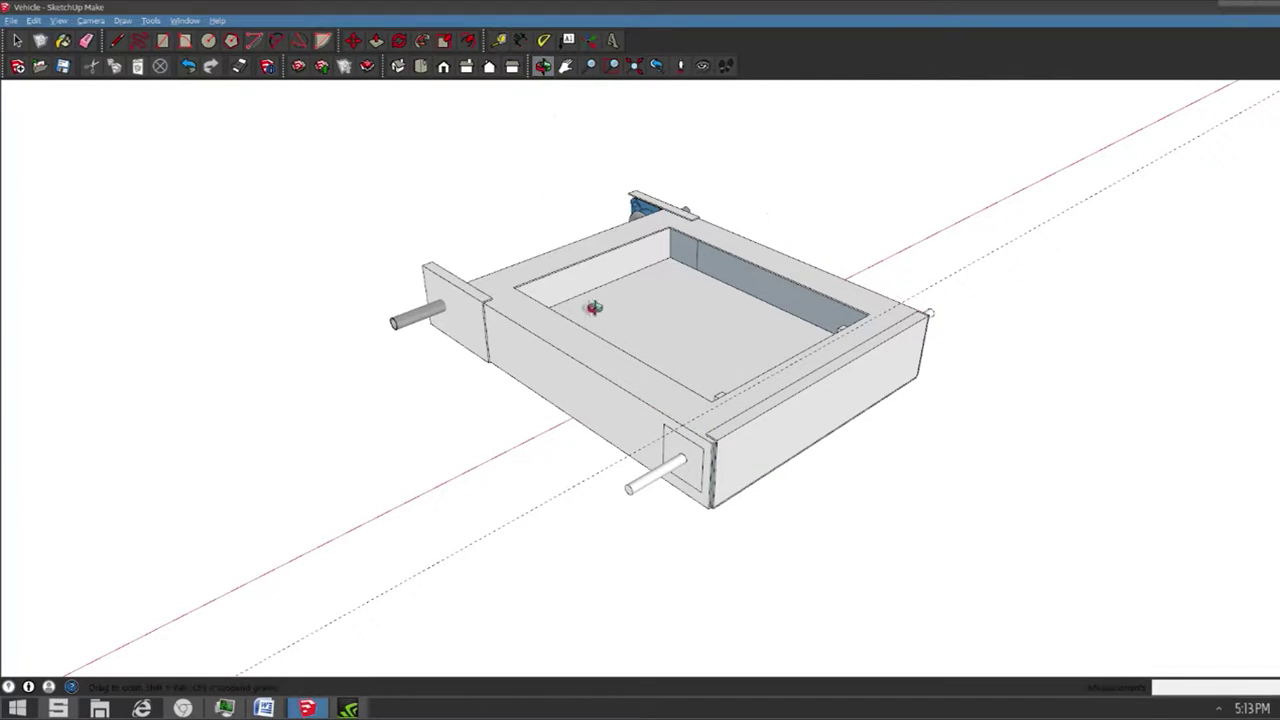
pyautogui.scroll(-5, 723, 343)
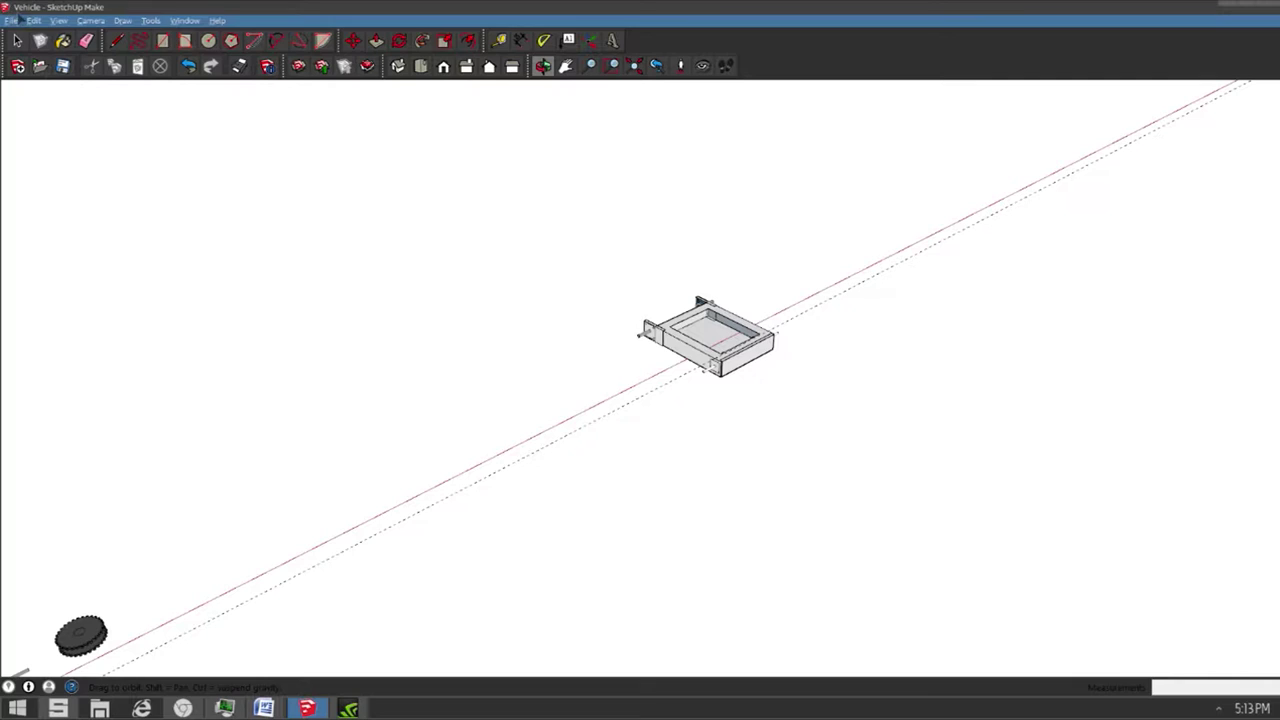
pyautogui.click(33, 20)
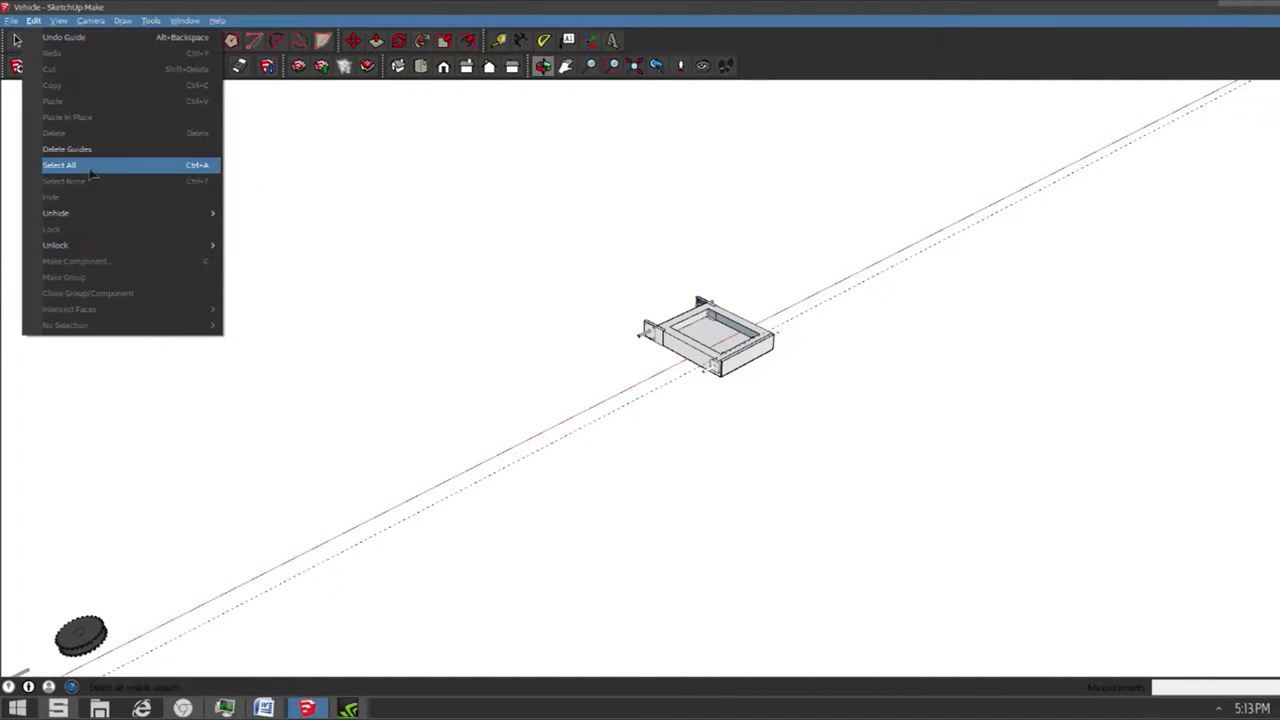
pyautogui.moveTo(7, 23)
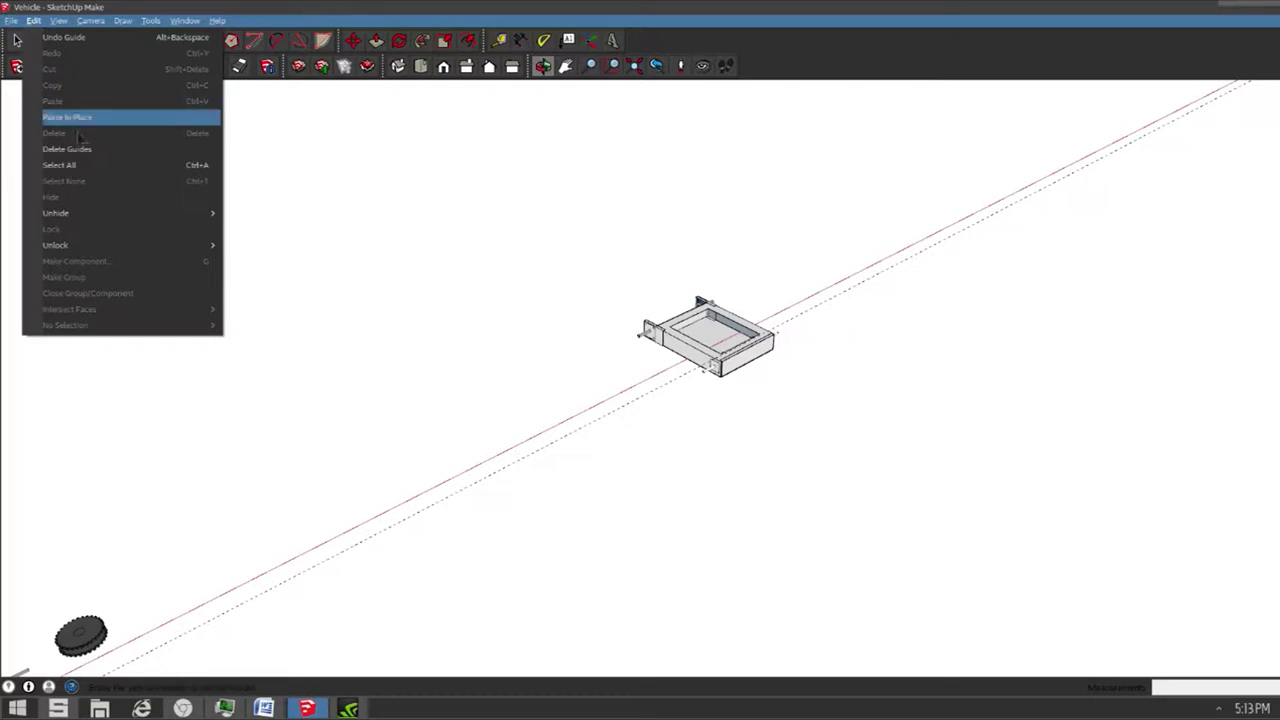
pyautogui.click(66, 149)
# Examine the finished vehicle at the origin from its long side.
pyautogui.moveTo(487, 321); pyautogui.dragTo(736, 352, button='middle')
pyautogui.scroll(-2, 736, 352)
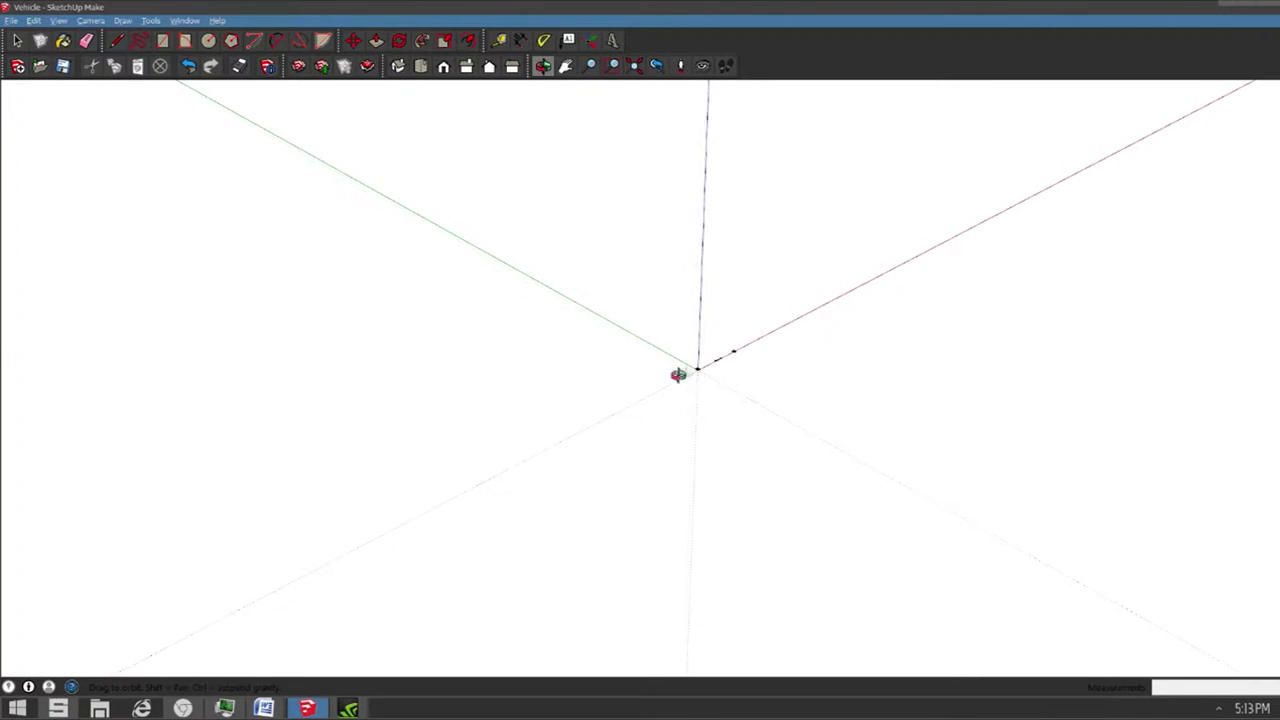
pyautogui.scroll(8, 677, 374)
pyautogui.scroll(8, 689, 400)
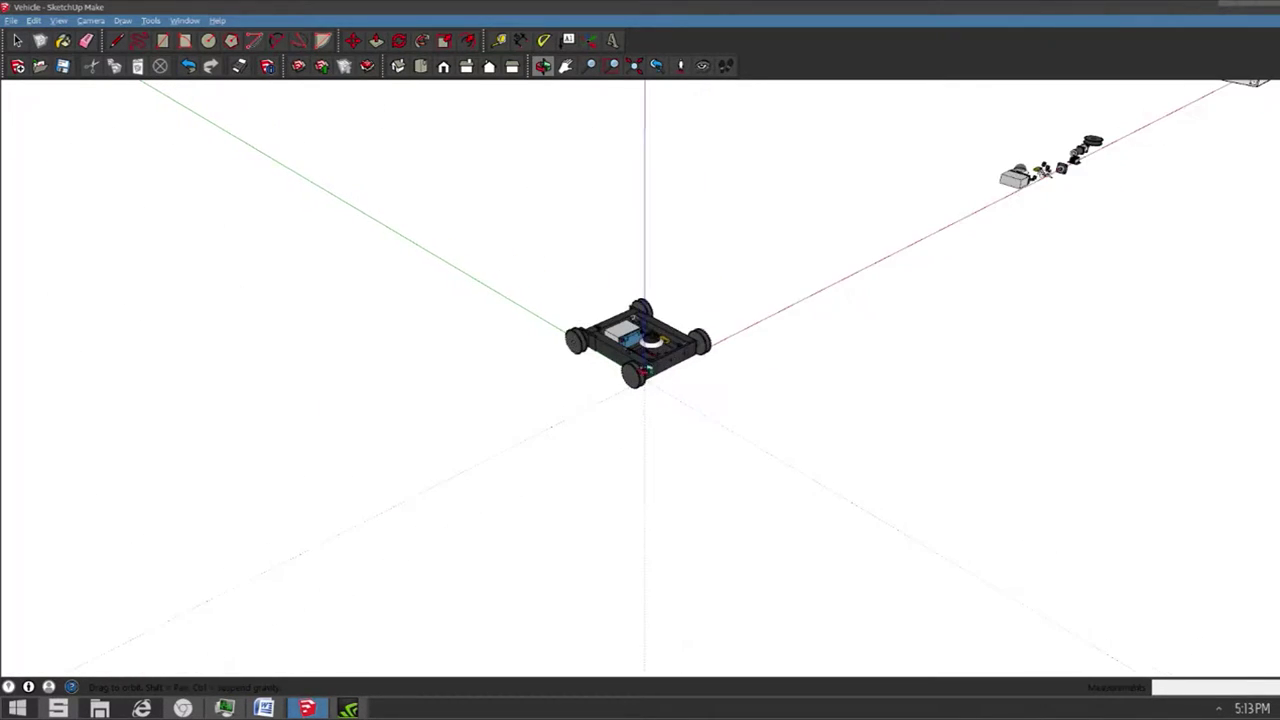
pyautogui.moveTo(689, 400)
pyautogui.mouseDown(button='middle')
pyautogui.moveTo(837, 414)
pyautogui.moveTo(640, 377)
pyautogui.moveTo(638, 337)
pyautogui.mouseUp(button='middle')
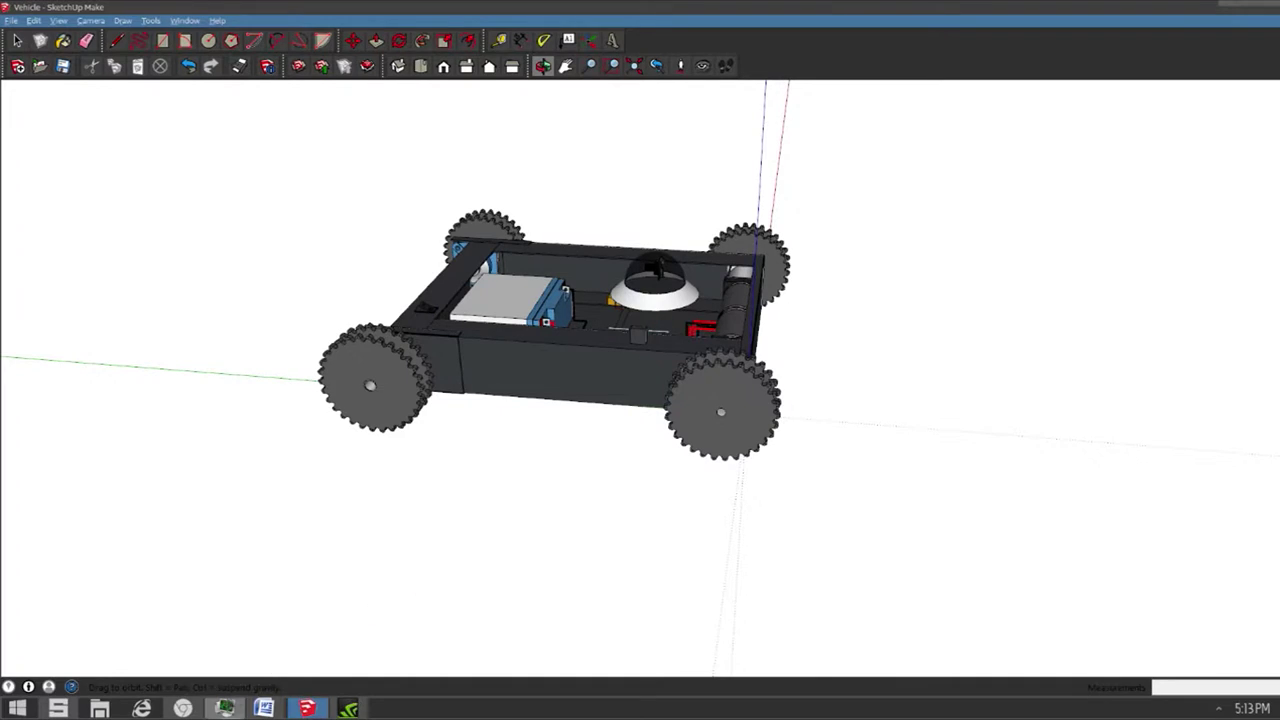
# Switch to the ROBOT document in Word, read the electronics parts list, and return to the SketchUp vehicle model.
pyautogui.moveTo(263, 708)
pyautogui.click(337, 634)
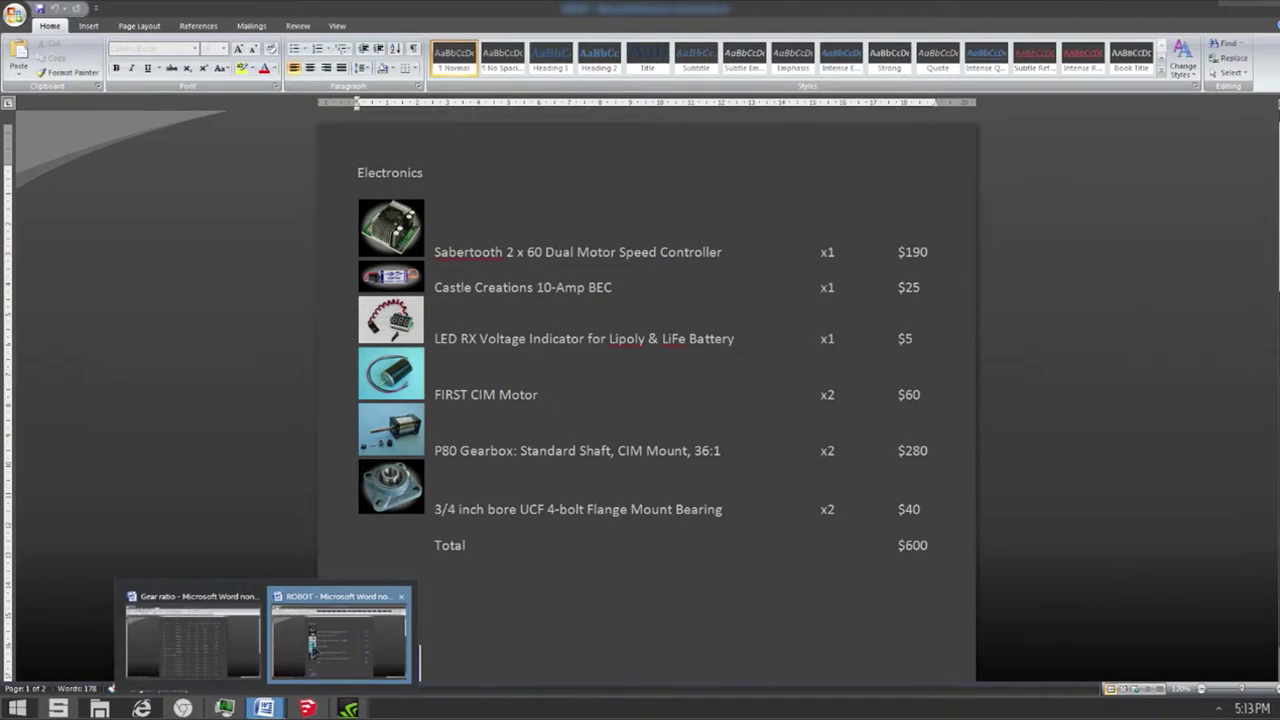
pyautogui.click(298, 710)
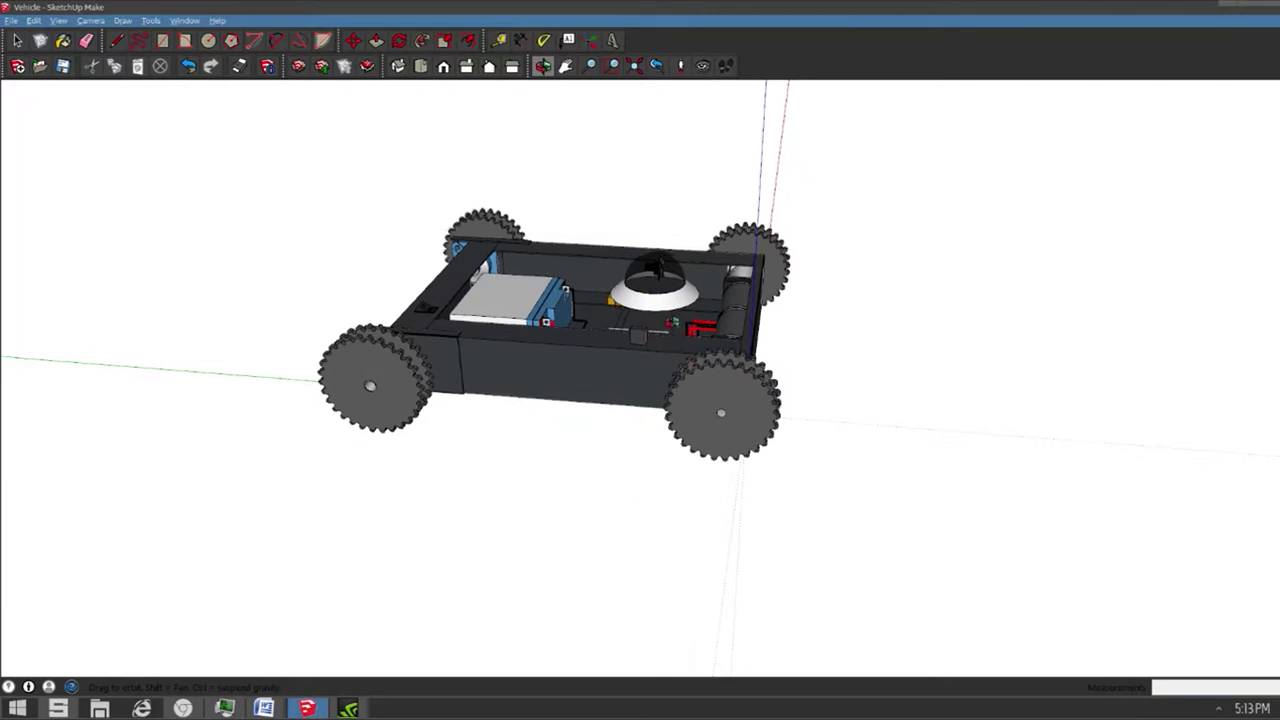
# Examine the vehicle's interior layout of motors, battery and electronics from both ends.
pyautogui.moveTo(654, 400); pyautogui.dragTo(75, 602)
pyautogui.moveTo(582, 390); pyautogui.dragTo(557, 355)
pyautogui.scroll(4, 631, 328)
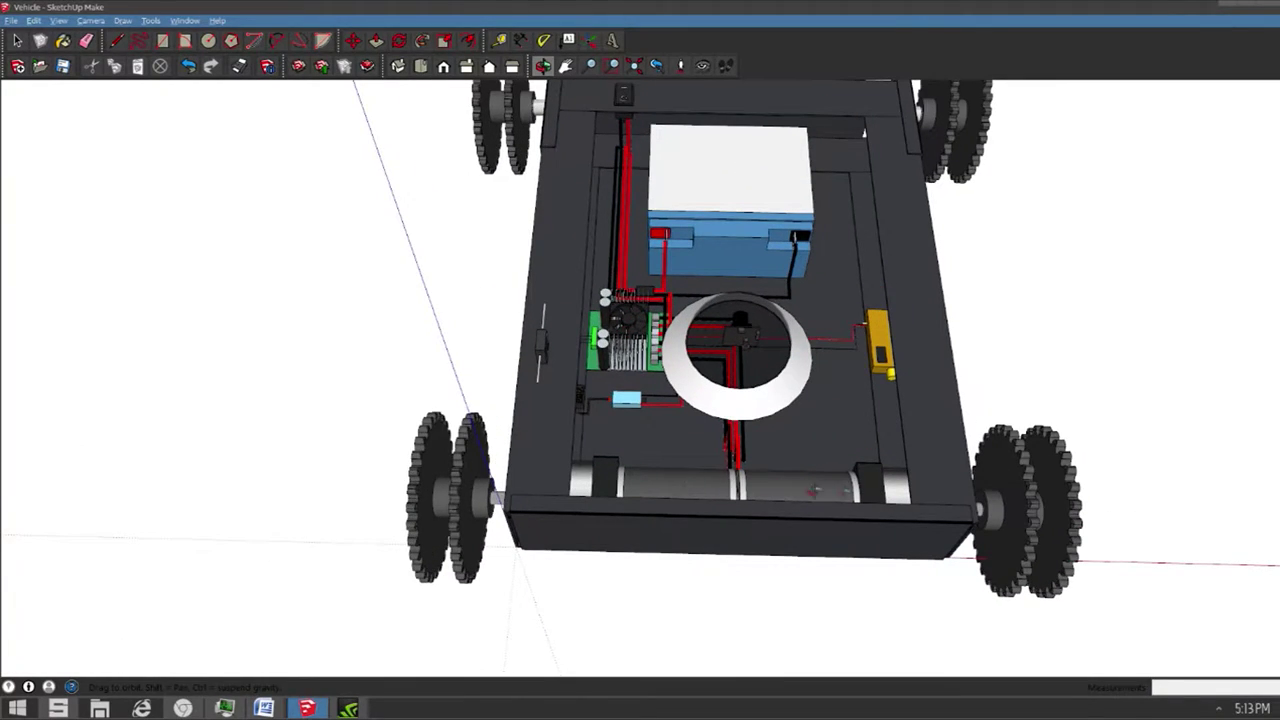
pyautogui.moveTo(814, 492); pyautogui.dragTo(214, 374)
pyautogui.moveTo(925, 489); pyautogui.dragTo(439, 275)
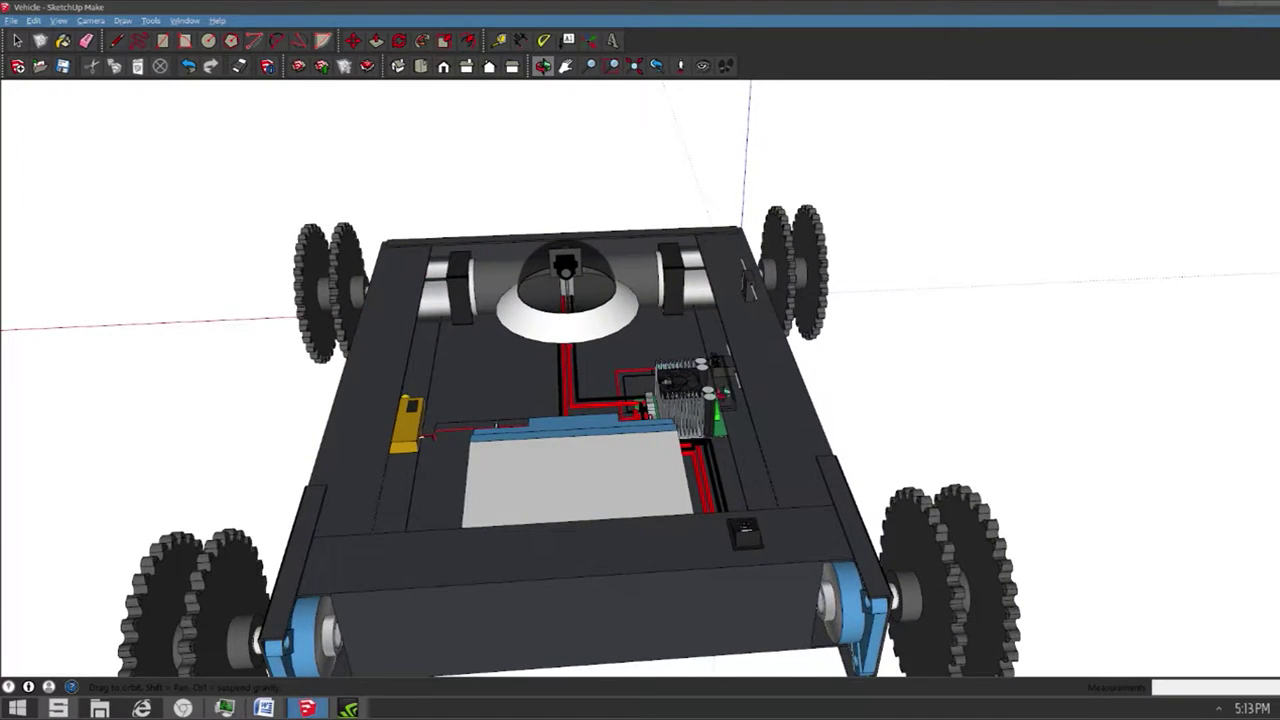
# Examine the motor controller's heat sink, fan and wire connections close up.
pyautogui.scroll(10, 688, 404)
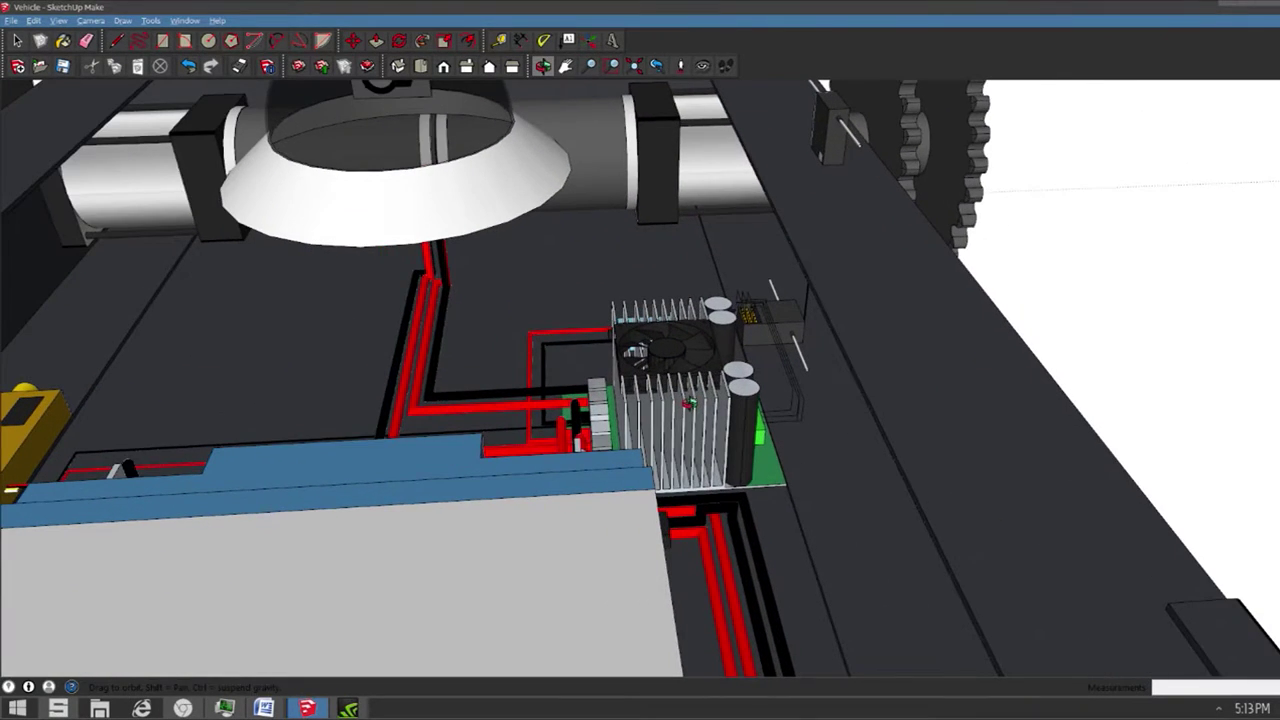
pyautogui.moveTo(687, 366); pyautogui.dragTo(840, 457)
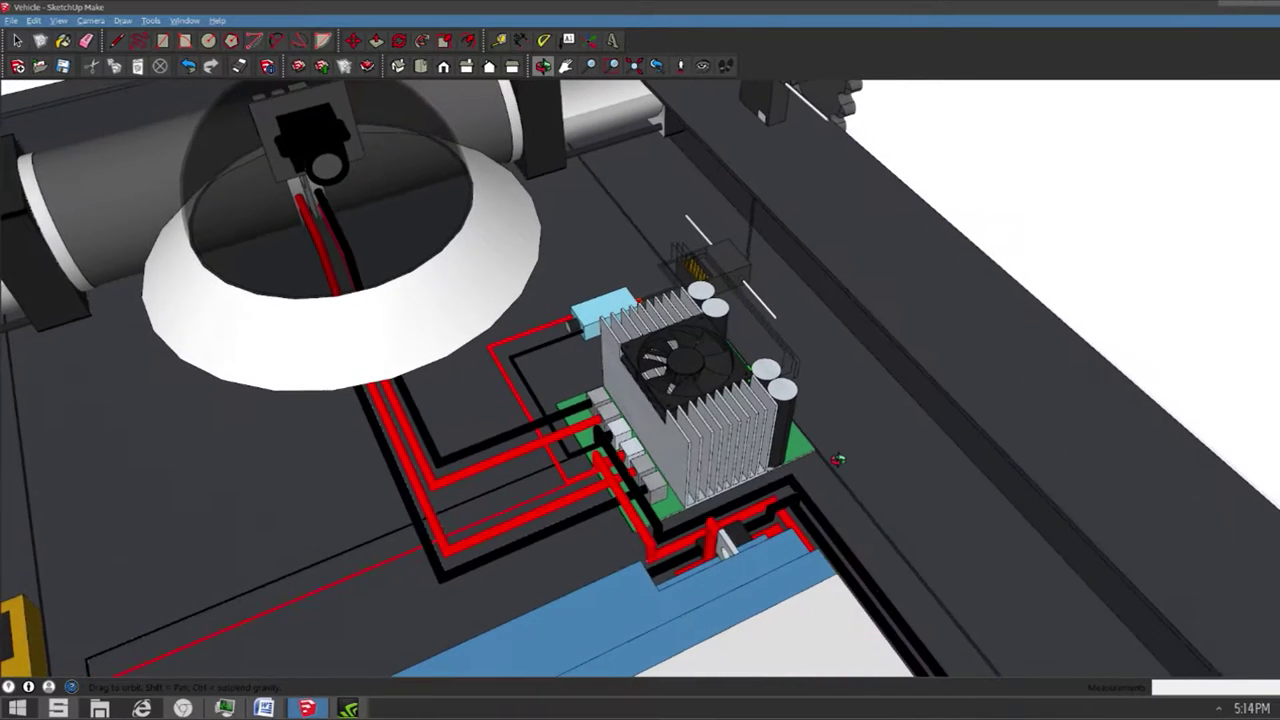
pyautogui.moveTo(676, 418)
pyautogui.mouseDown()
pyautogui.moveTo(780, 423)
pyautogui.moveTo(750, 400)
pyautogui.mouseUp()
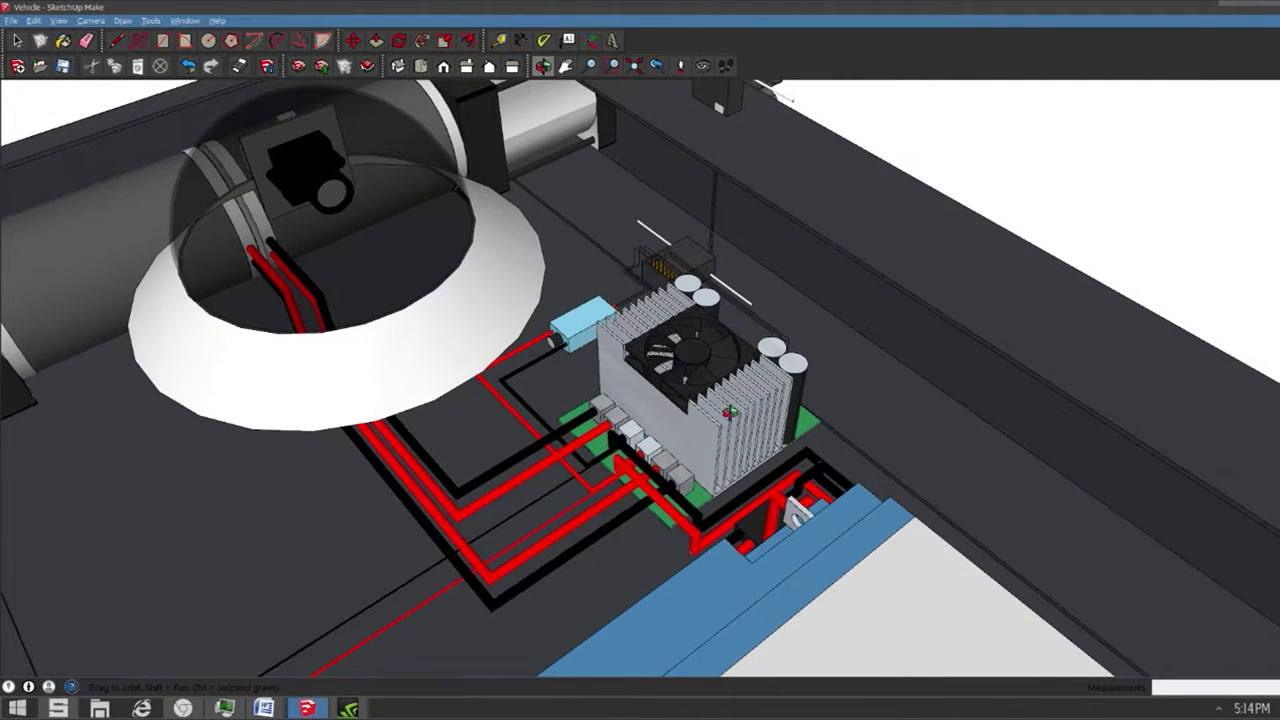
pyautogui.scroll(-2, 731, 411)
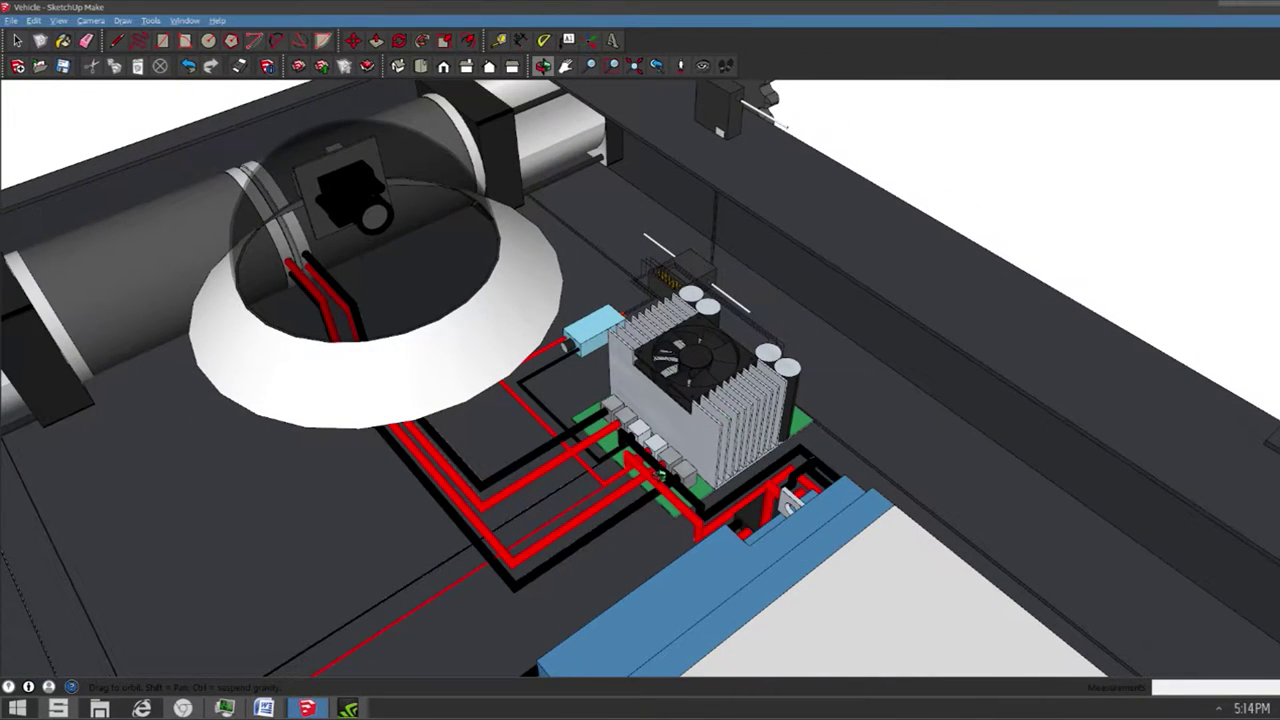
pyautogui.scroll(-2, 735, 420)
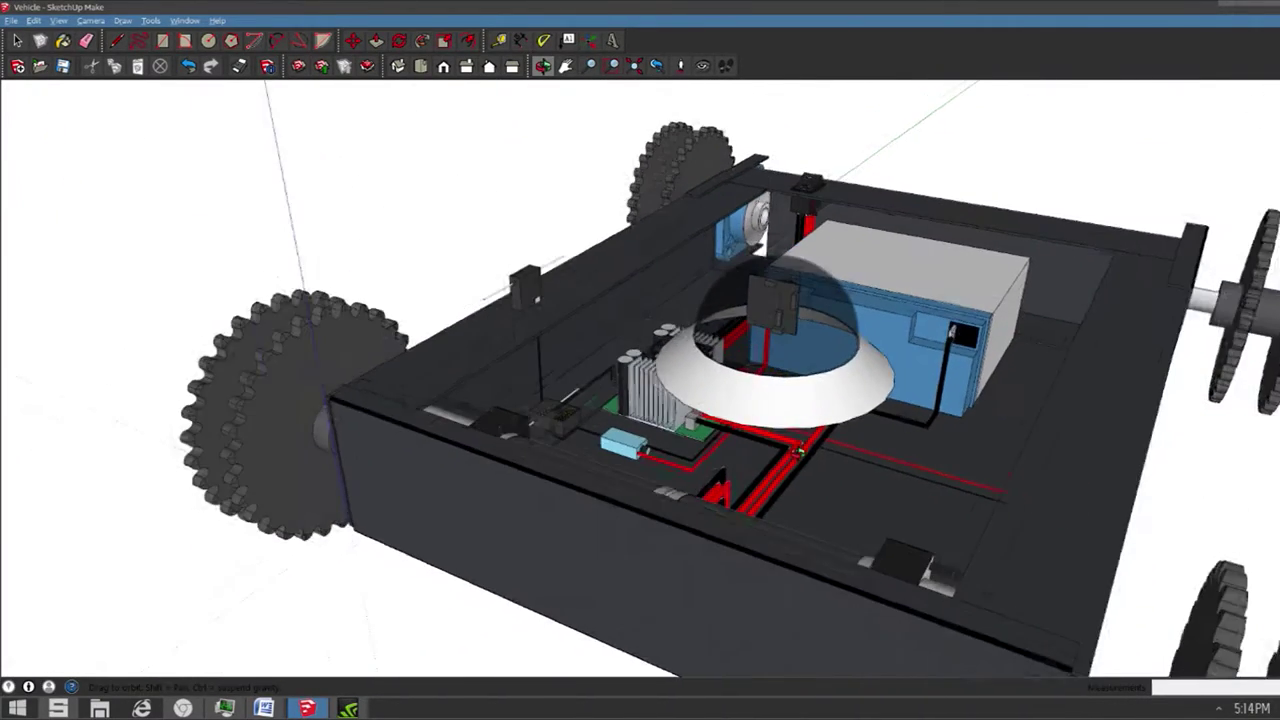
# Examine the wiring between motors, controller and battery, and the yellow box's connection, from the side and the motor end.
pyautogui.moveTo(798, 452); pyautogui.dragTo(509, 471)
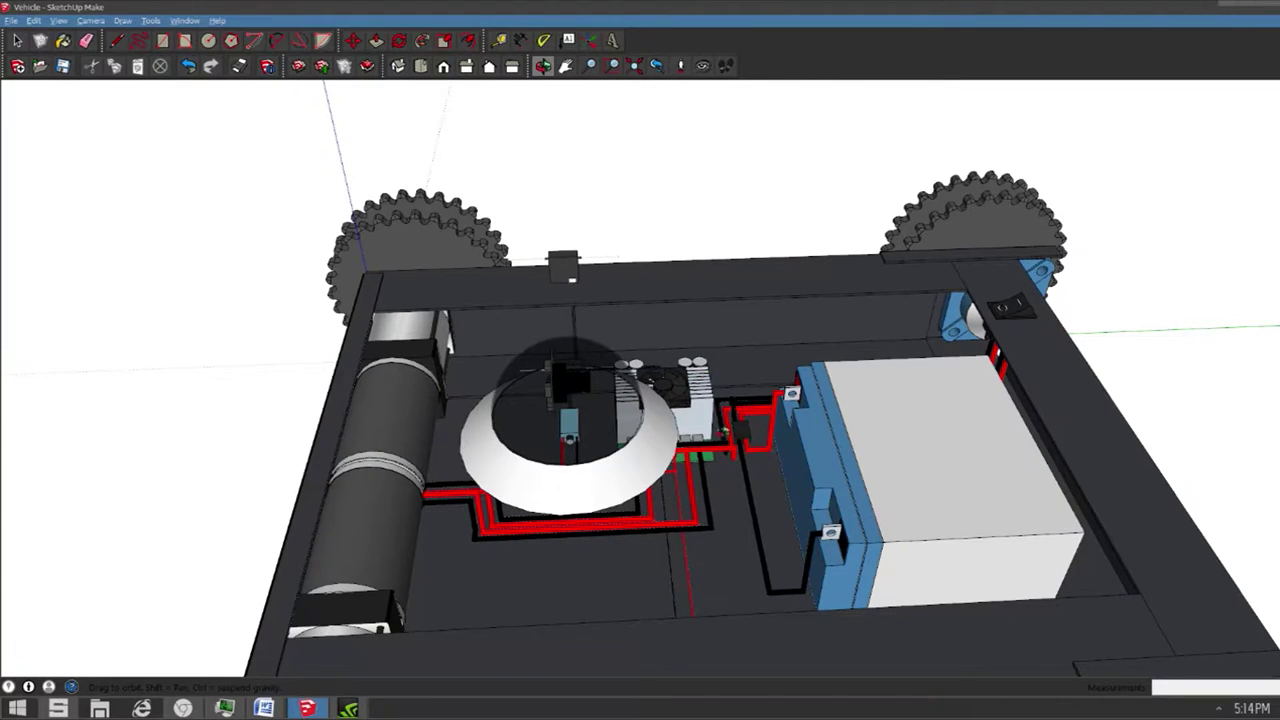
pyautogui.moveTo(690, 415); pyautogui.dragTo(893, 279)
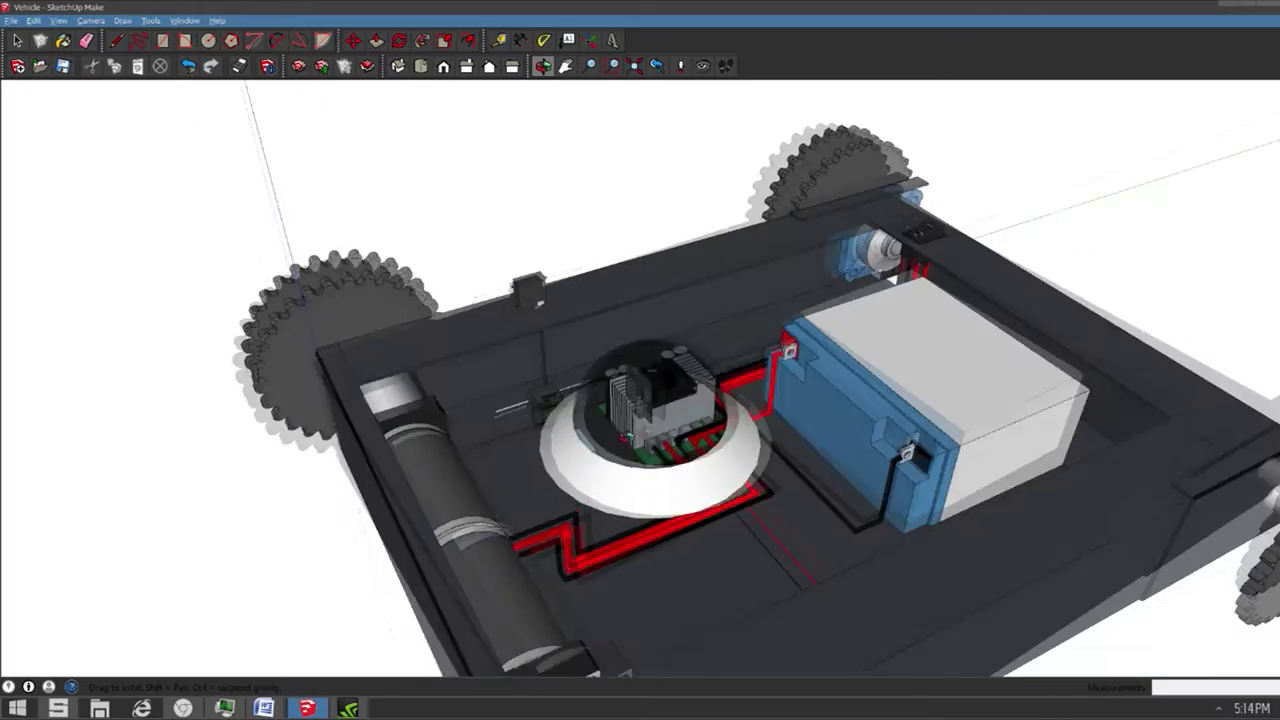
pyautogui.moveTo(626, 437); pyautogui.dragTo(858, 515)
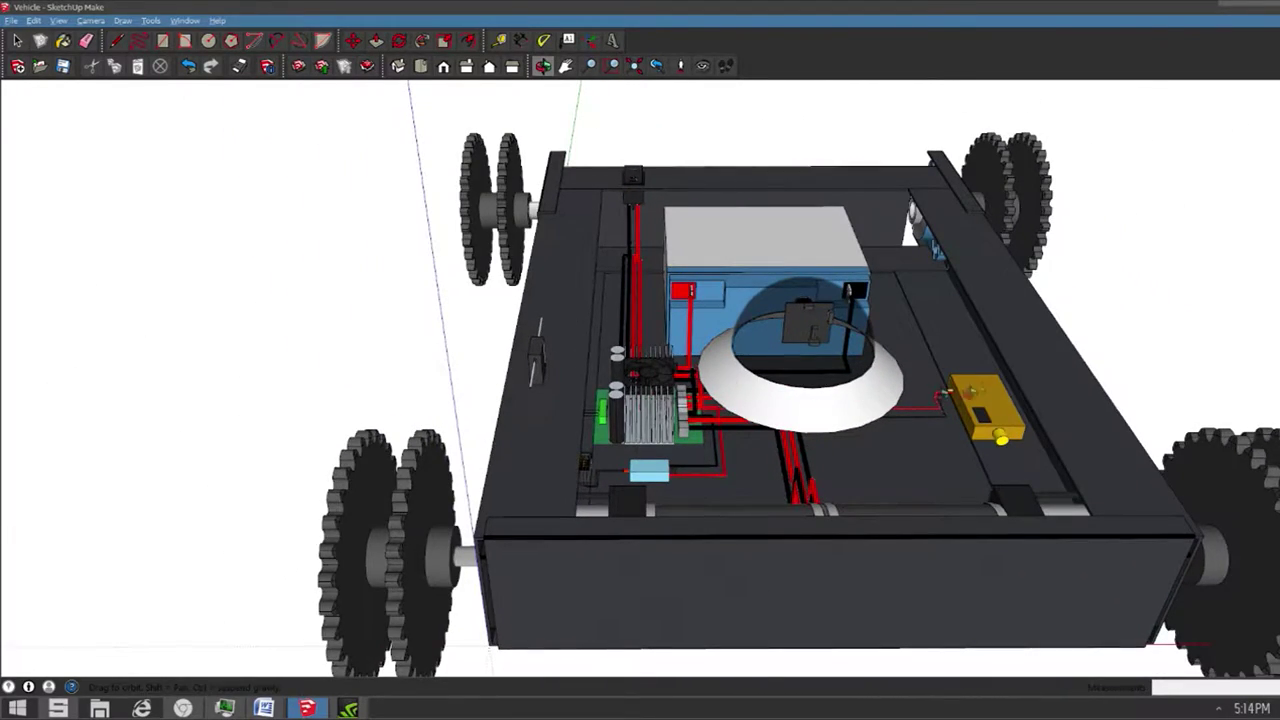
pyautogui.moveTo(968, 358); pyautogui.dragTo(460, 490)
pyautogui.moveTo(395, 239); pyautogui.dragTo(1157, 231)
pyautogui.moveTo(643, 491); pyautogui.dragTo(562, 382)
pyautogui.scroll(-2, 650, 391)
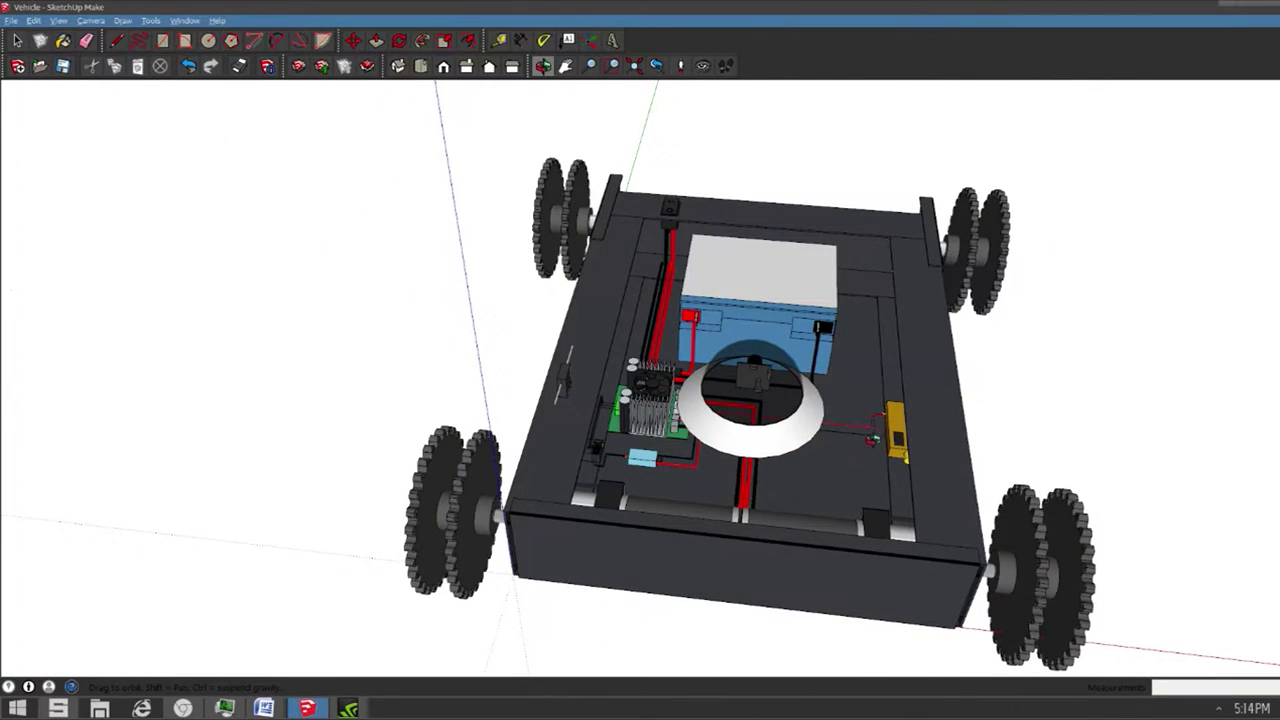
# Switch to Word to view the picture of the Castle 10-amp BEC, and return to the SketchUp vehicle model.
pyautogui.click(404, 648)
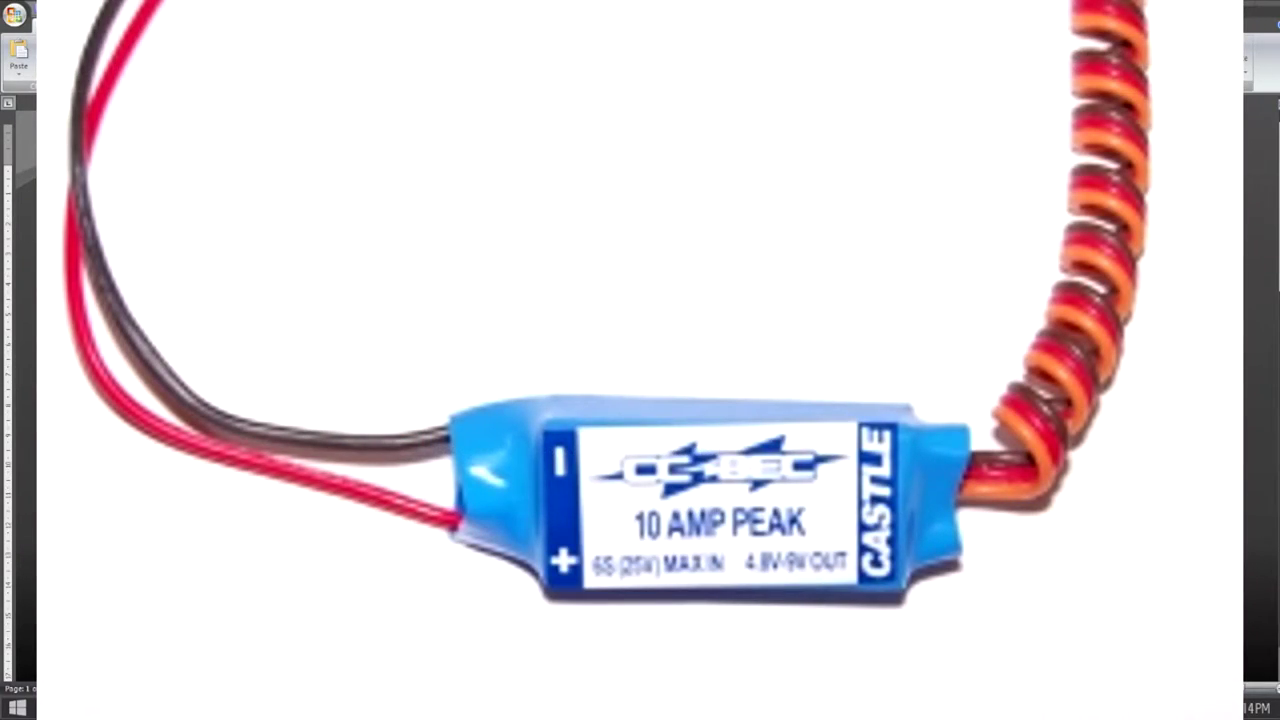
pyautogui.hotkey('alt', 'Tab')
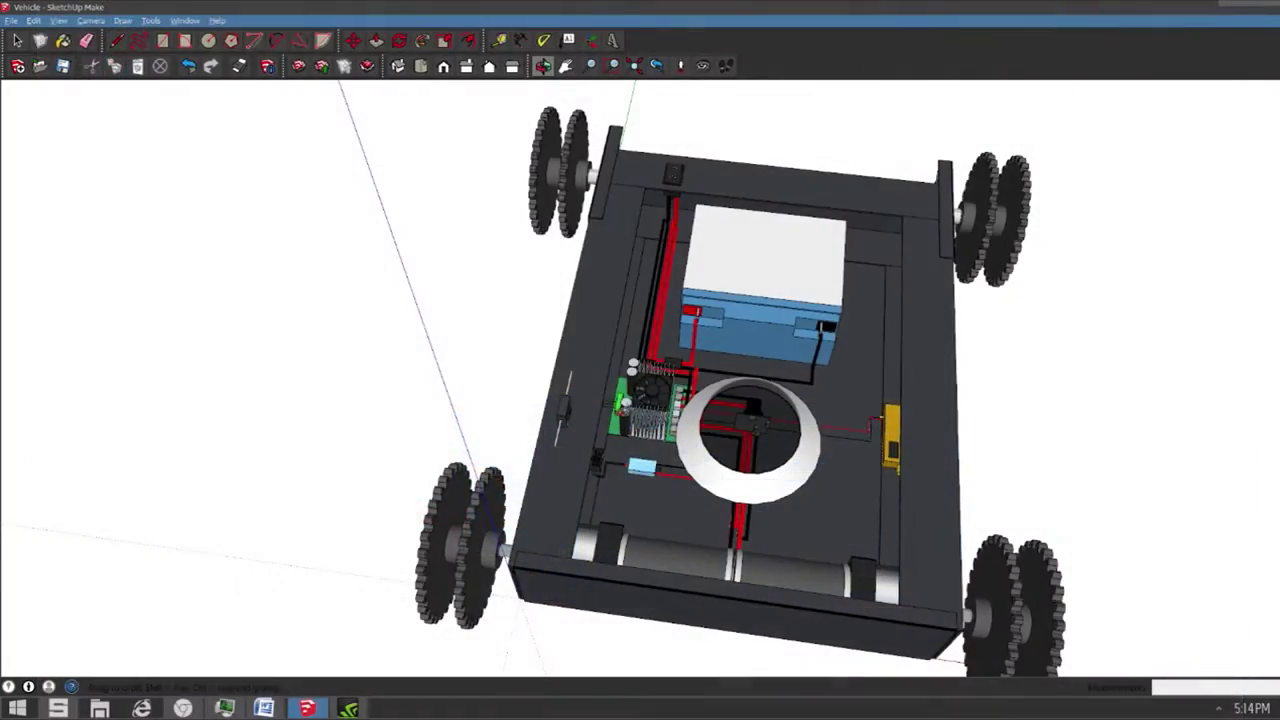
# Examine the light blue BEC's place beside the motor controller and the power switch wiring from both ends.
pyautogui.scroll(1, 653, 396)
pyautogui.moveTo(726, 326); pyautogui.dragTo(230, 450)
pyautogui.moveTo(791, 446); pyautogui.dragTo(339, 406)
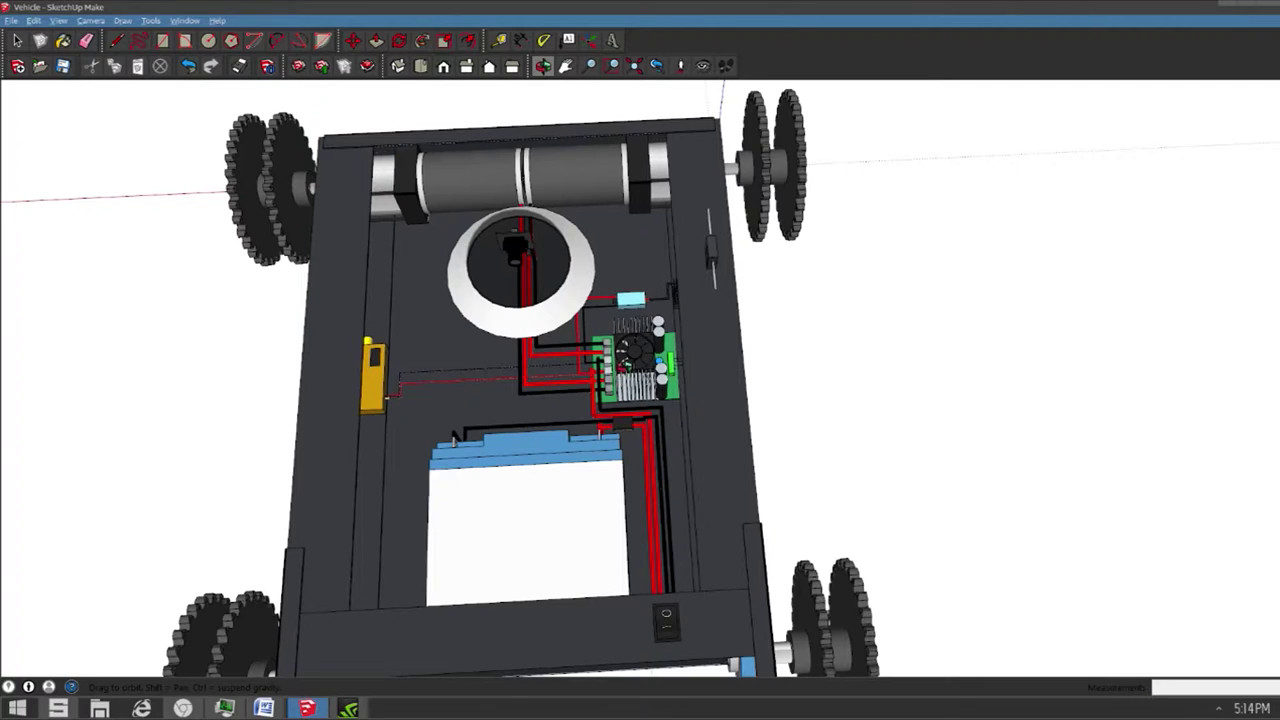
pyautogui.moveTo(636, 398); pyautogui.dragTo(634, 292)
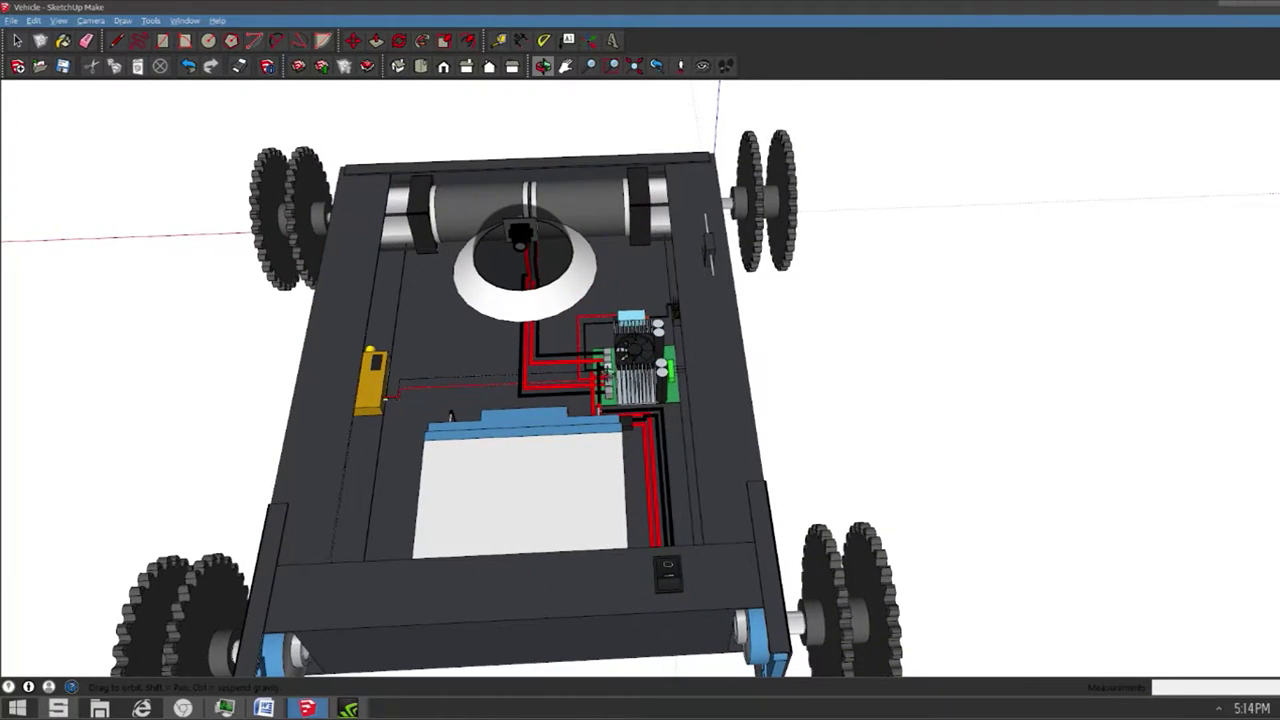
pyautogui.moveTo(614, 392); pyautogui.dragTo(738, 353)
pyautogui.moveTo(482, 216); pyautogui.dragTo(683, 411)
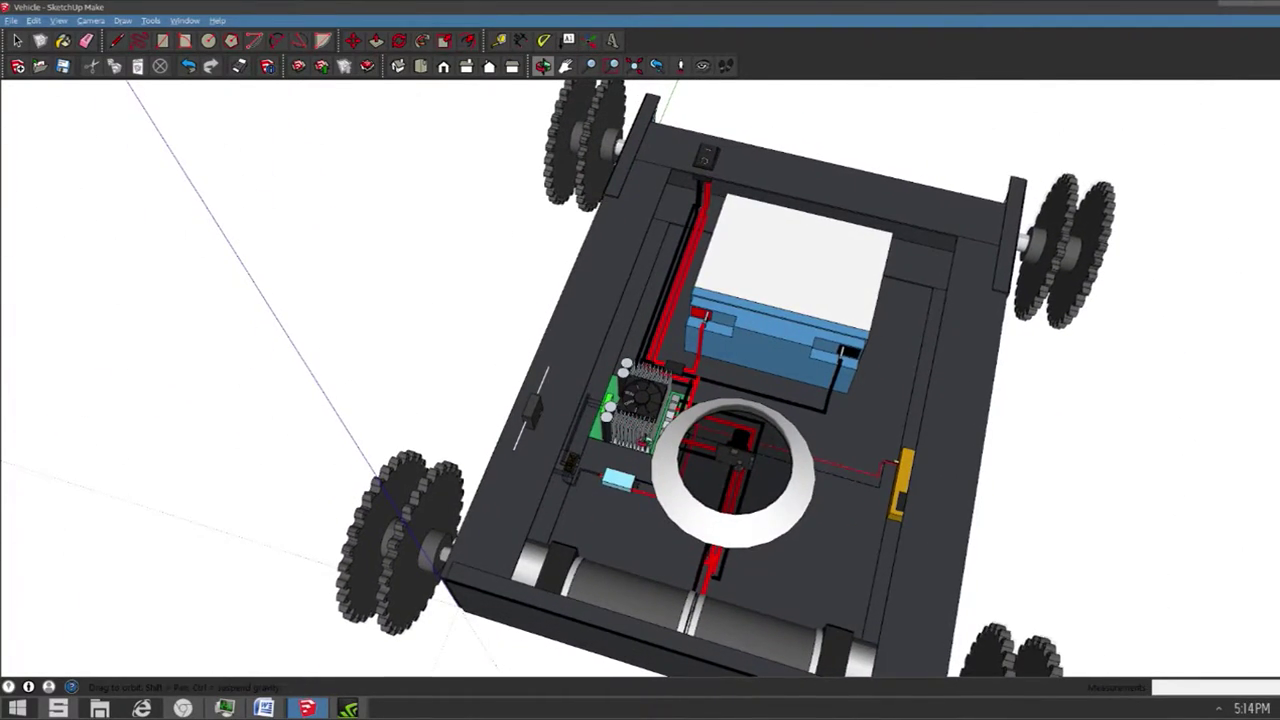
# Examine the controller's links to the battery, BEC, receiver and camera dome close up from several angles.
pyautogui.moveTo(646, 421); pyautogui.dragTo(515, 405)
pyautogui.scroll(2, 601, 389)
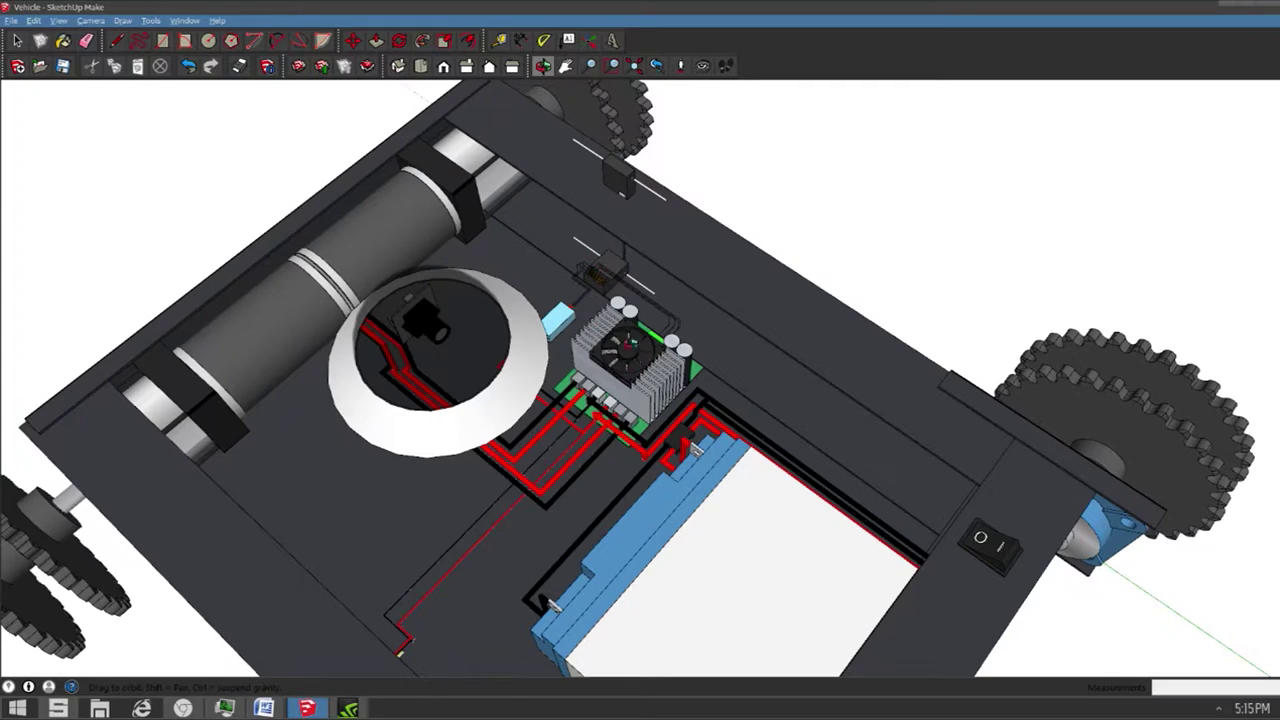
pyautogui.moveTo(616, 324); pyautogui.dragTo(439, 311)
pyautogui.scroll(4, 630, 288)
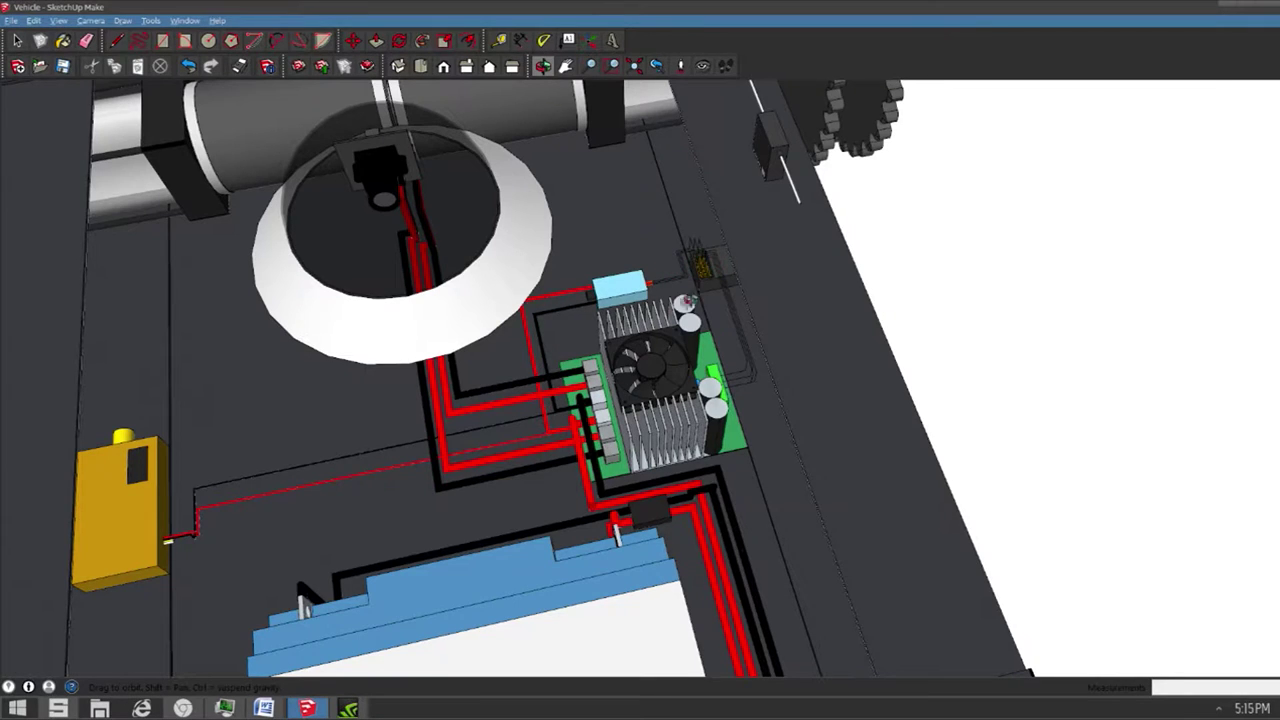
pyautogui.moveTo(688, 302); pyautogui.dragTo(603, 417)
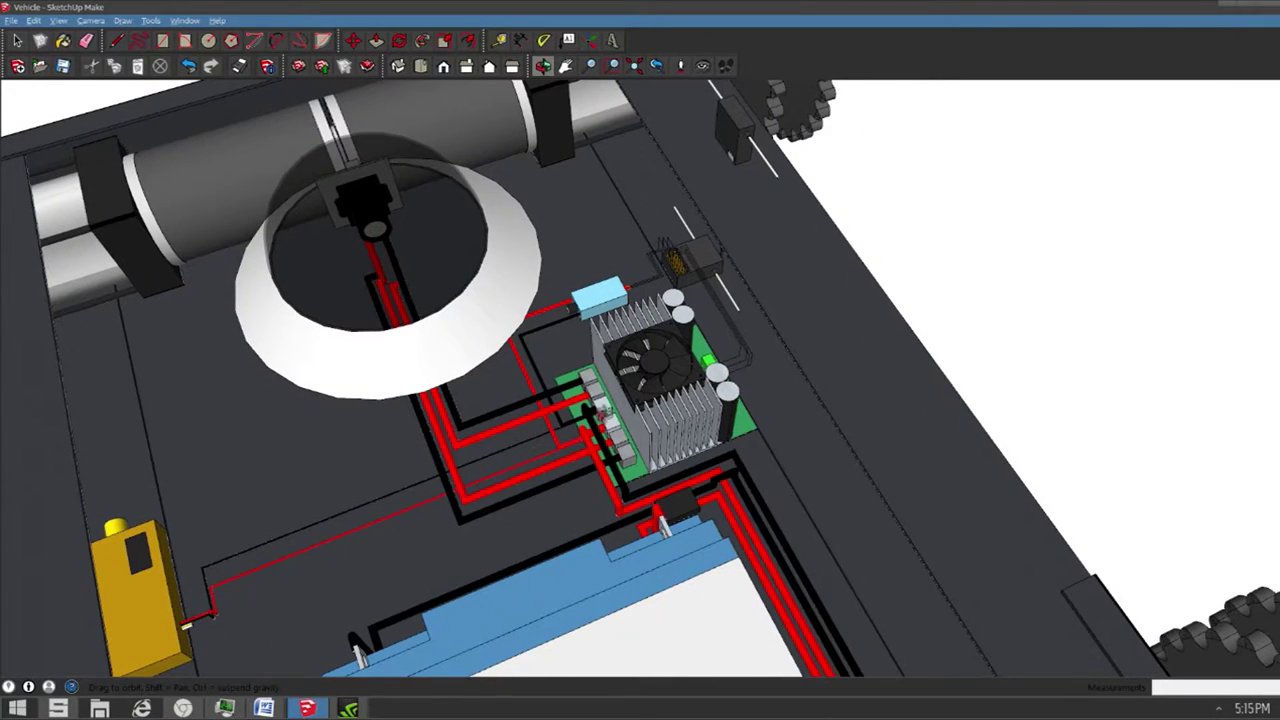
pyautogui.moveTo(549, 500); pyautogui.dragTo(614, 539)
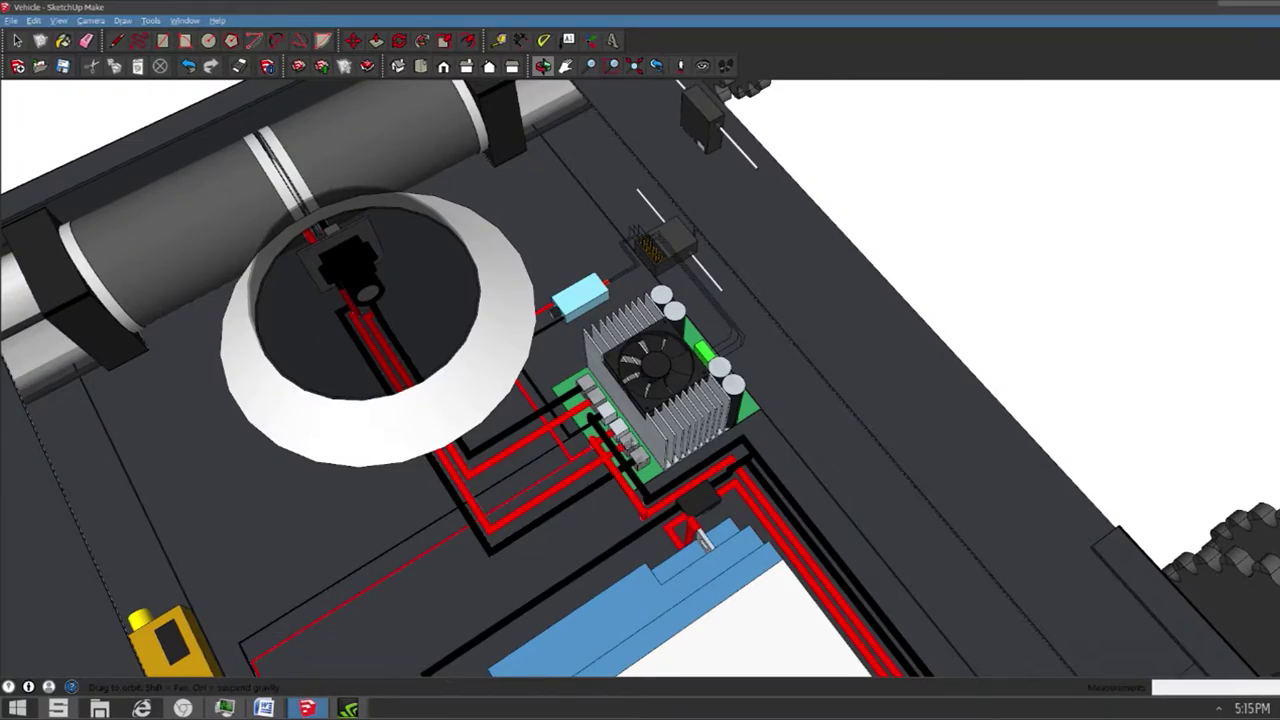
pyautogui.moveTo(705, 540); pyautogui.dragTo(864, 219)
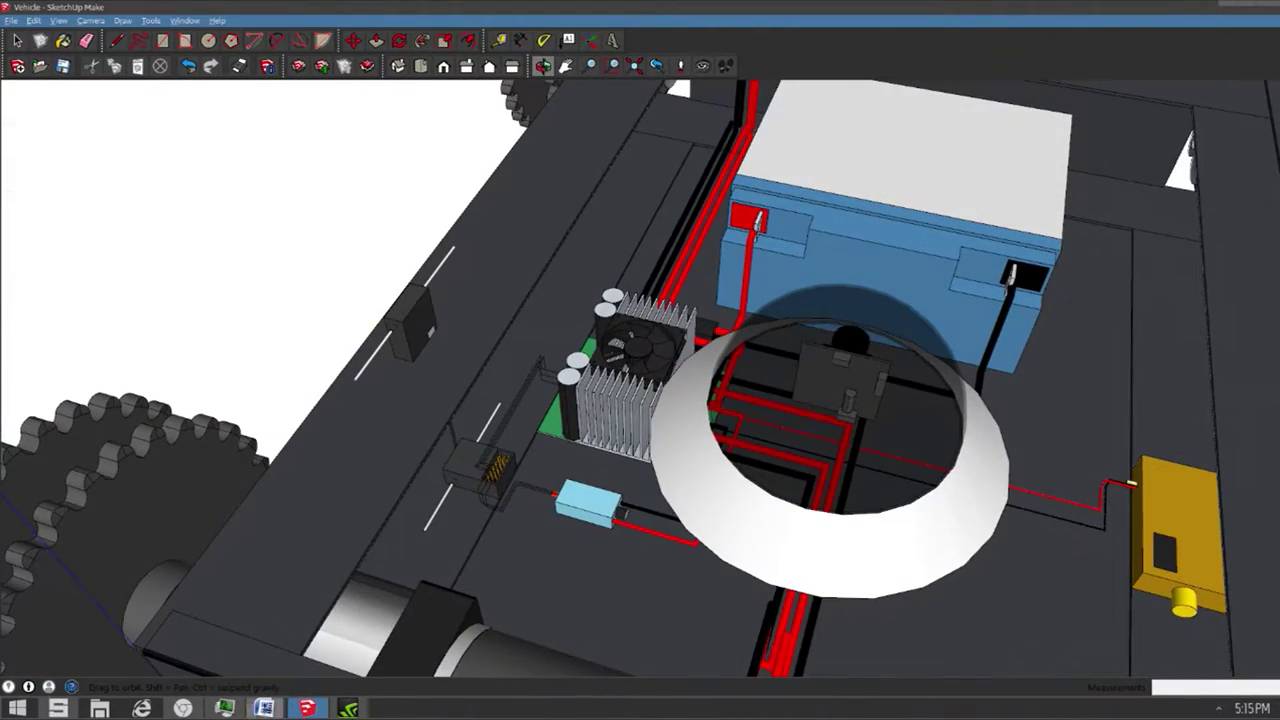
# Switch to Word to view the LED RX voltage indicator, and return to SketchUp to view the whole vehicle.
pyautogui.click(264, 708)
pyautogui.click(337, 629)
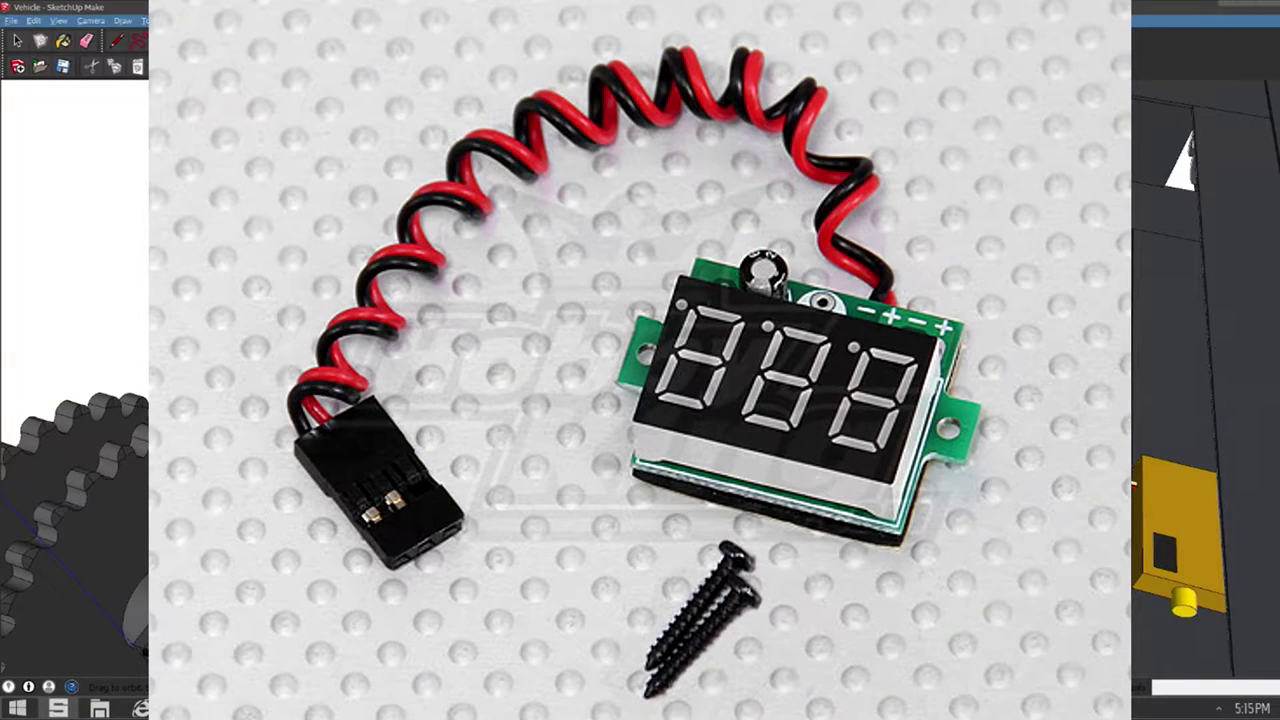
pyautogui.scroll(-6, 640, 380)
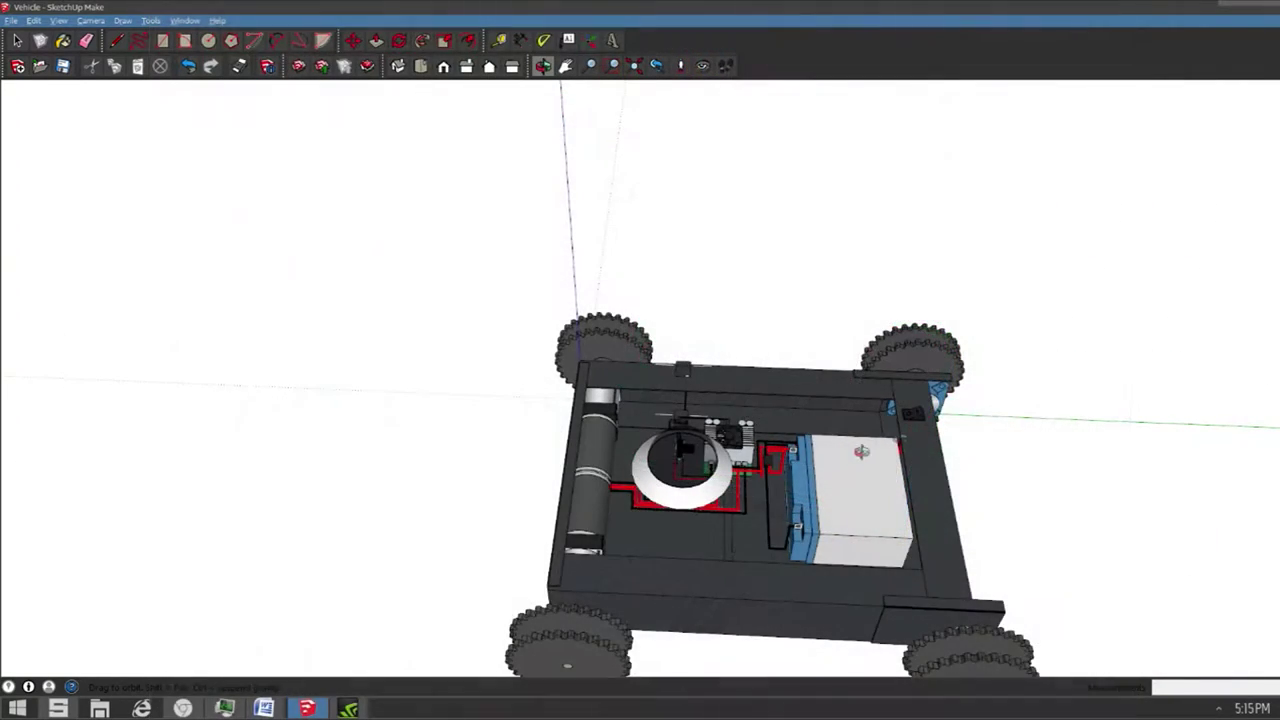
pyautogui.moveTo(860, 452); pyautogui.dragTo(1129, 514)
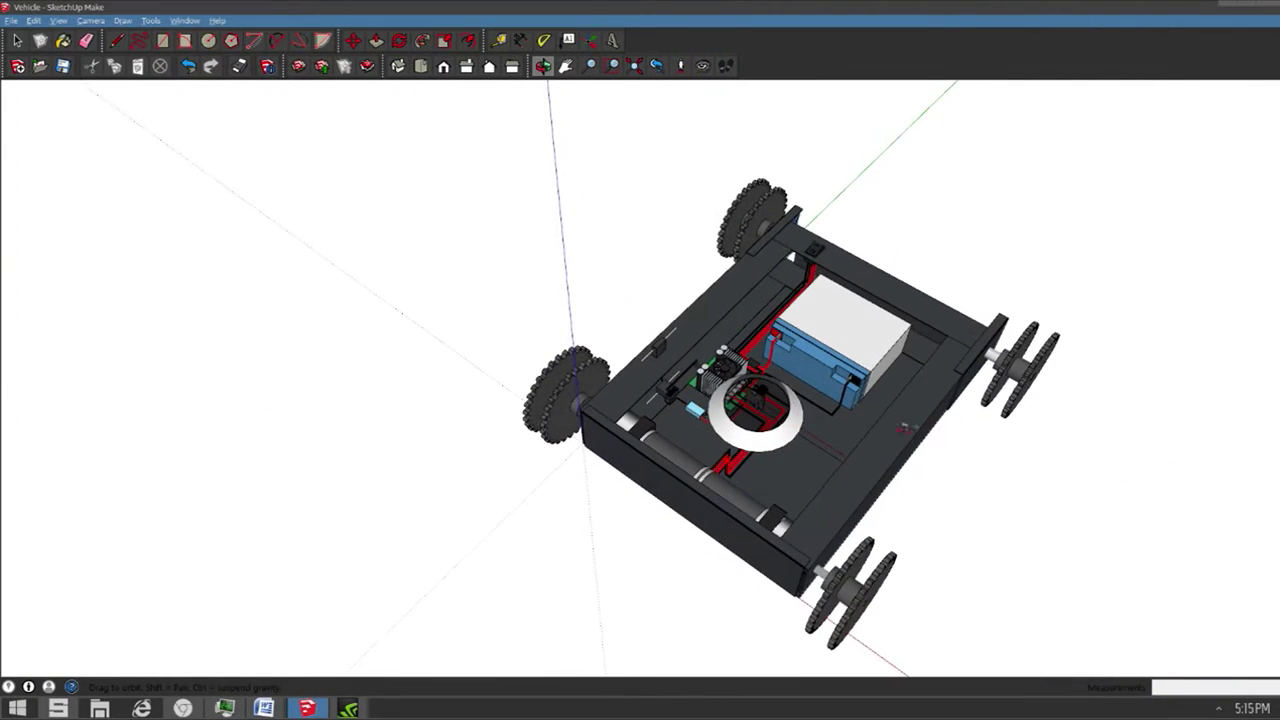
pyautogui.scroll(2, 940, 334)
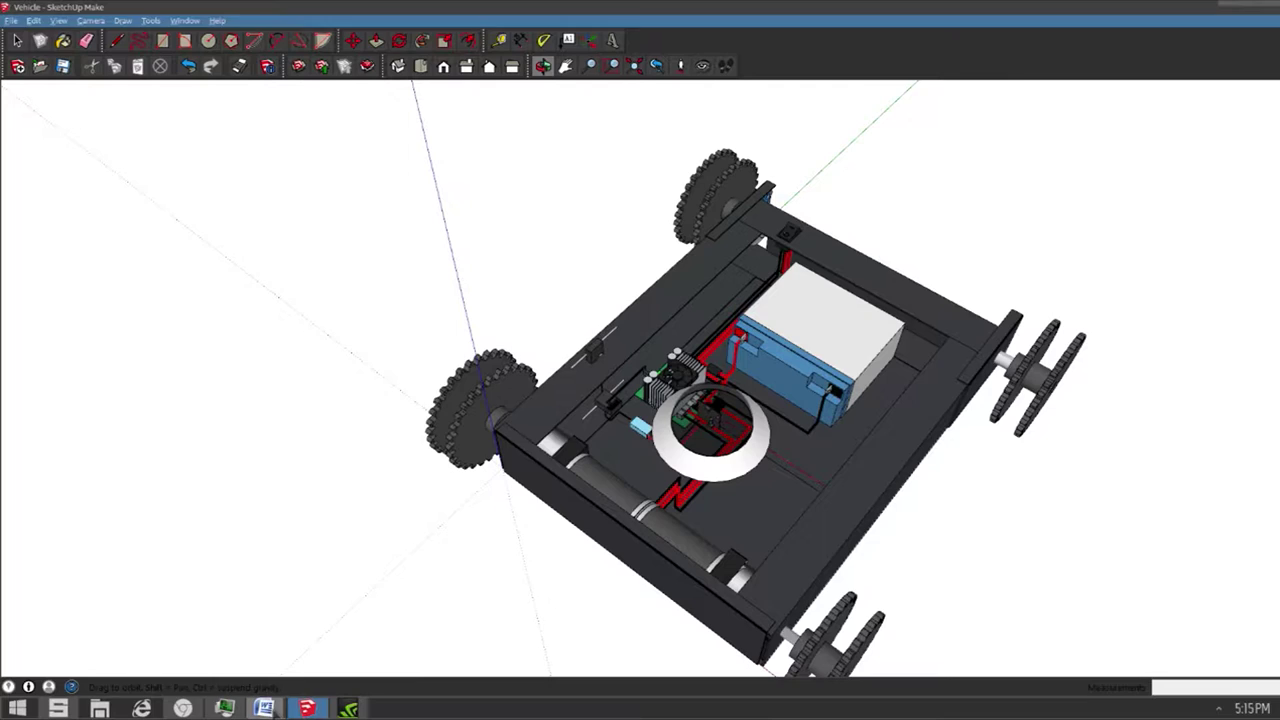
# Consult the motor and gearbox entries in Word's electronics list, and examine the motor assembly in the SketchUp vehicle model.
pyautogui.moveTo(270, 708)
pyautogui.click(302, 676)
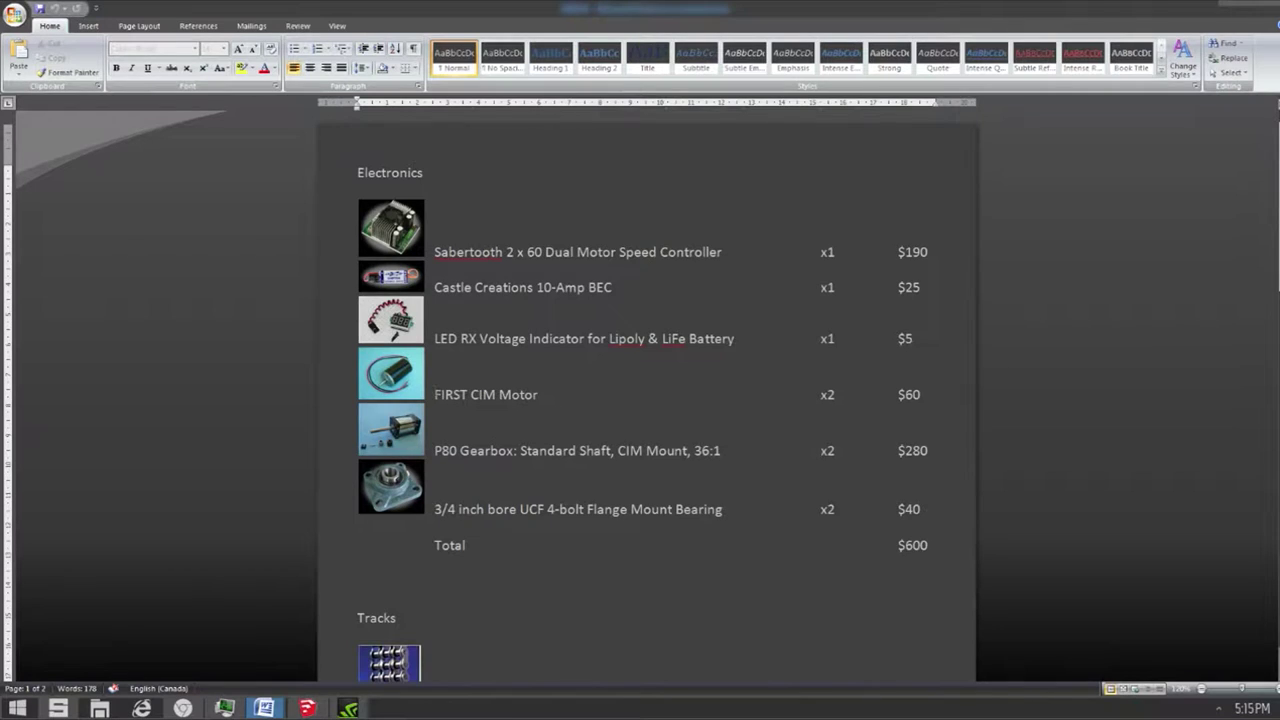
pyautogui.click(307, 708)
pyautogui.moveTo(711, 413)
pyautogui.mouseDown()
pyautogui.moveTo(566, 408)
pyautogui.moveTo(331, 443)
pyautogui.mouseUp()
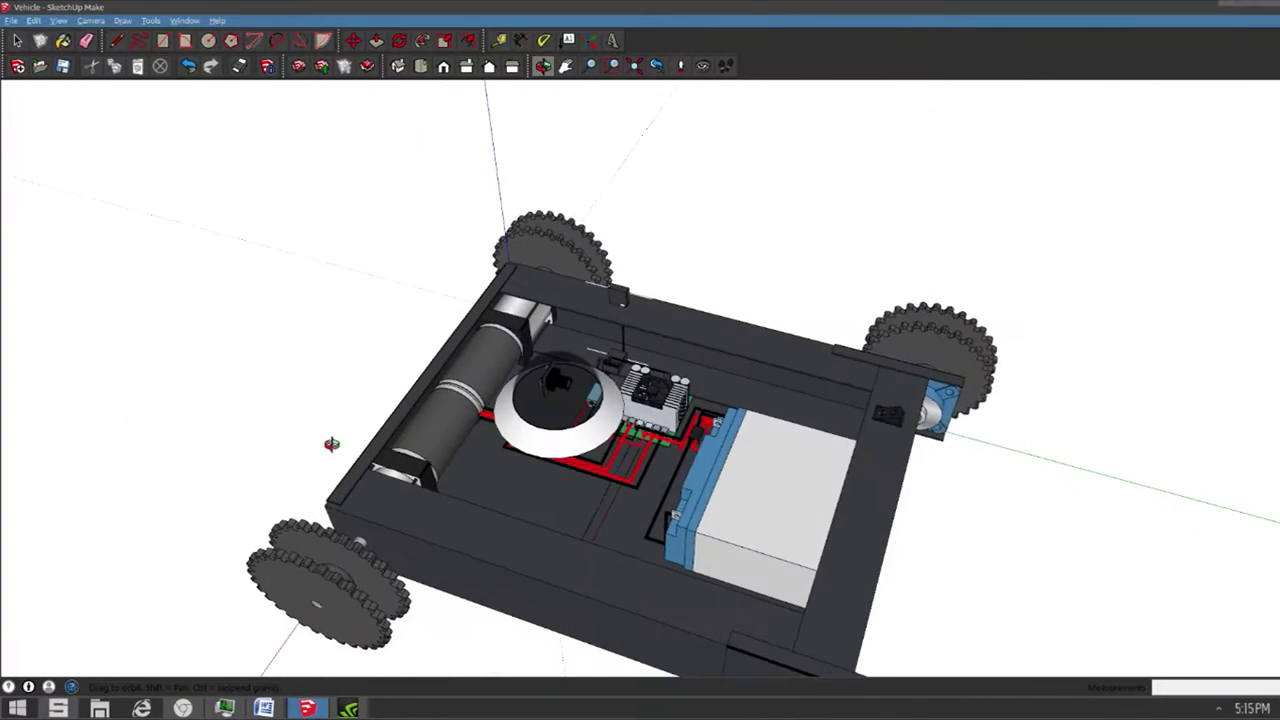
pyautogui.moveTo(606, 358)
pyautogui.mouseDown()
pyautogui.moveTo(553, 434)
pyautogui.moveTo(388, 347)
pyautogui.moveTo(786, 183)
pyautogui.moveTo(835, 300)
pyautogui.mouseUp()
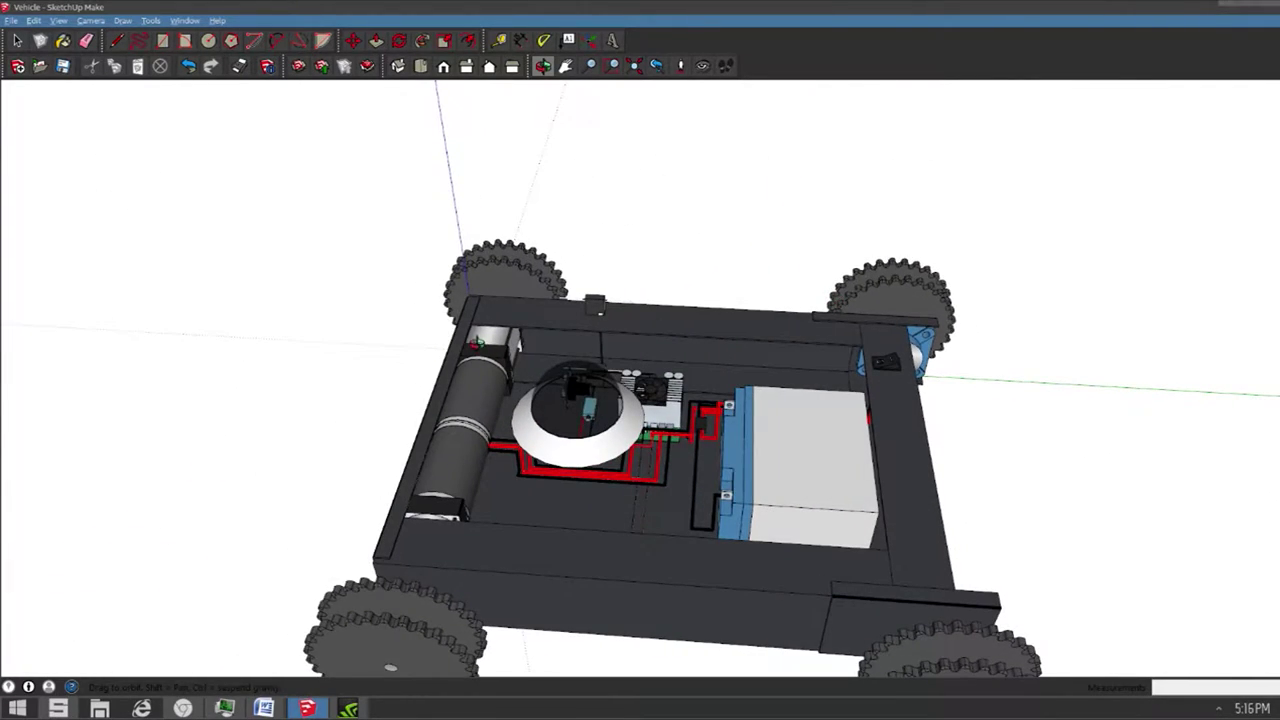
pyautogui.moveTo(478, 342); pyautogui.dragTo(878, 492)
# Switch to Word to check the gearbox entry in the ROBOT document, and bring up the start of the Gear ratio table.
pyautogui.moveTo(264, 708)
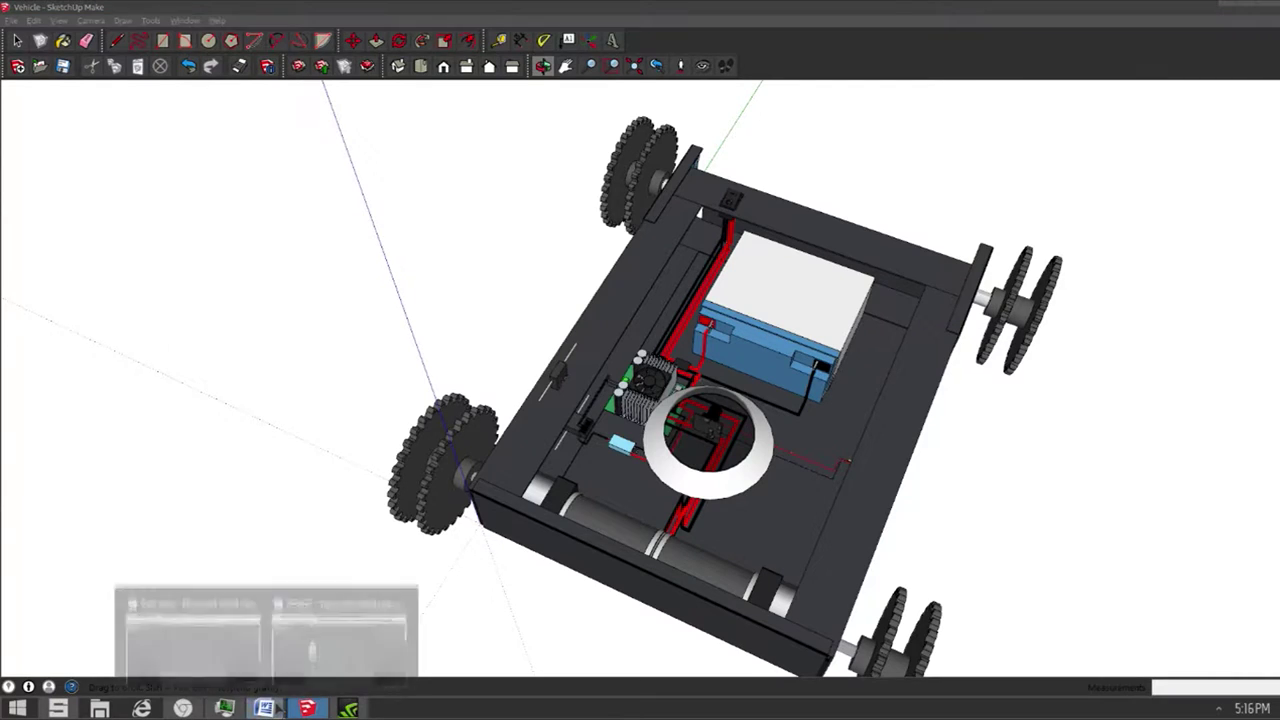
pyautogui.click(338, 637)
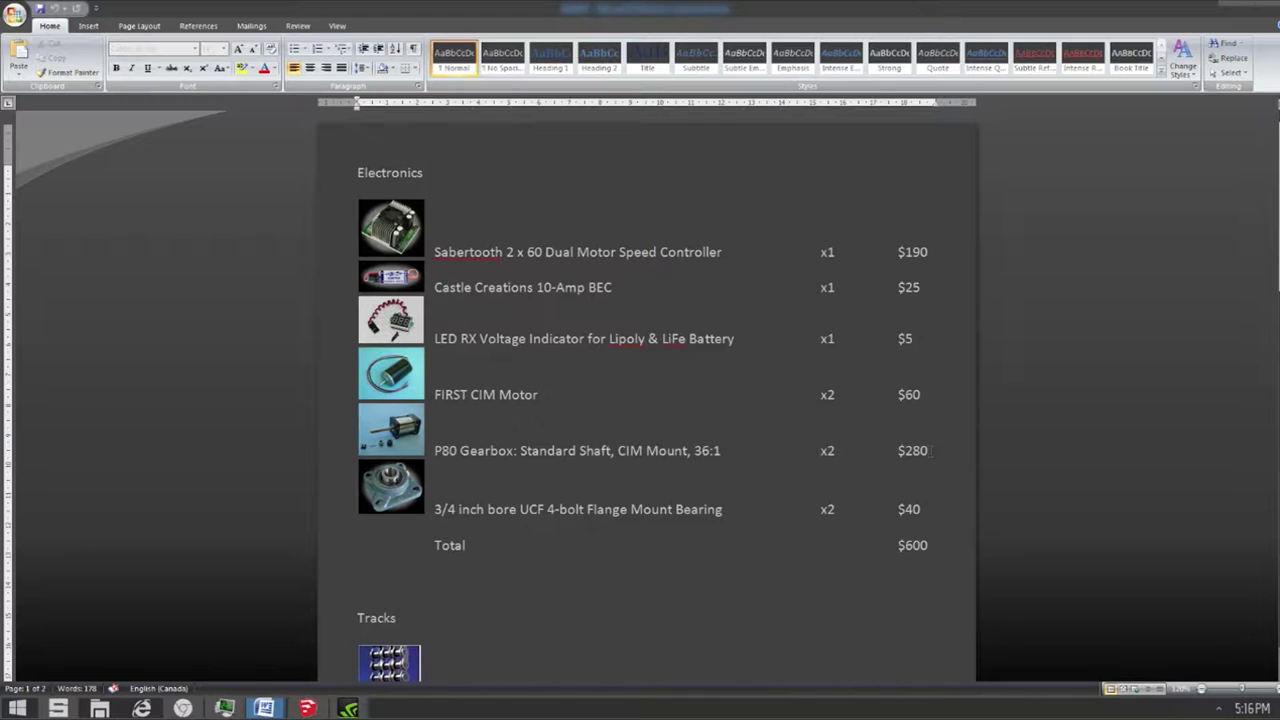
pyautogui.moveTo(264, 708)
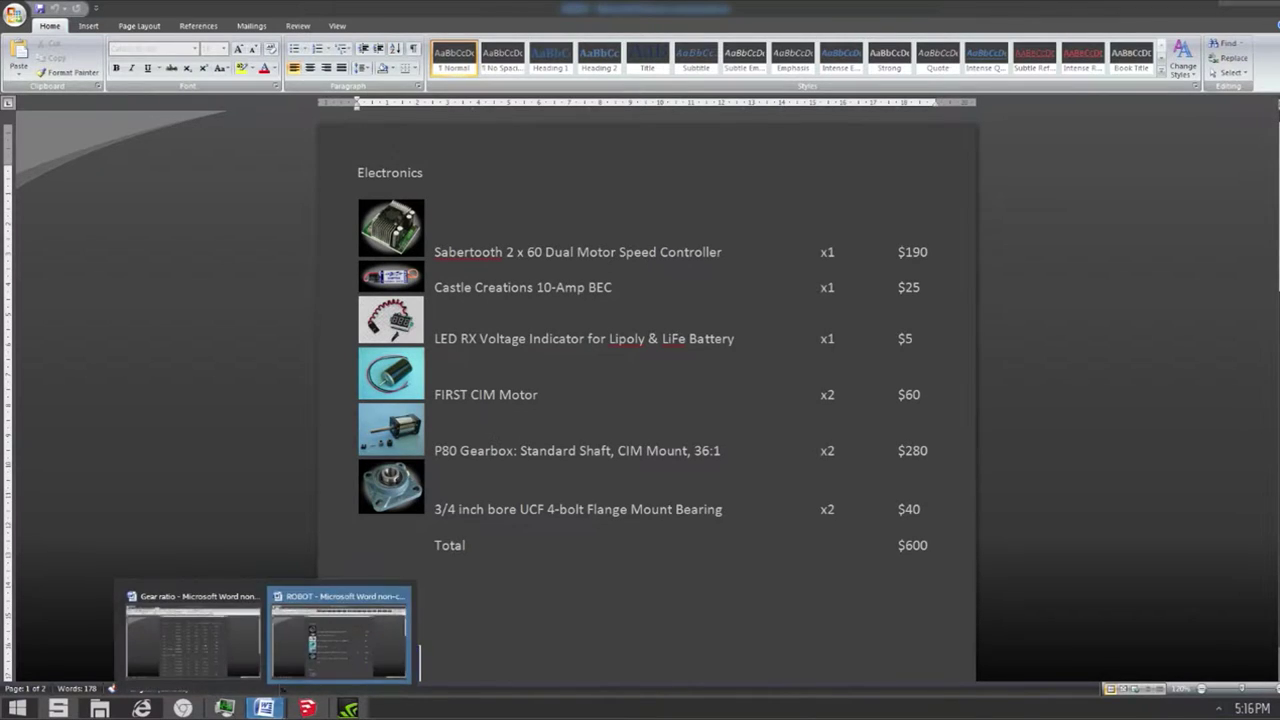
pyautogui.click(208, 622)
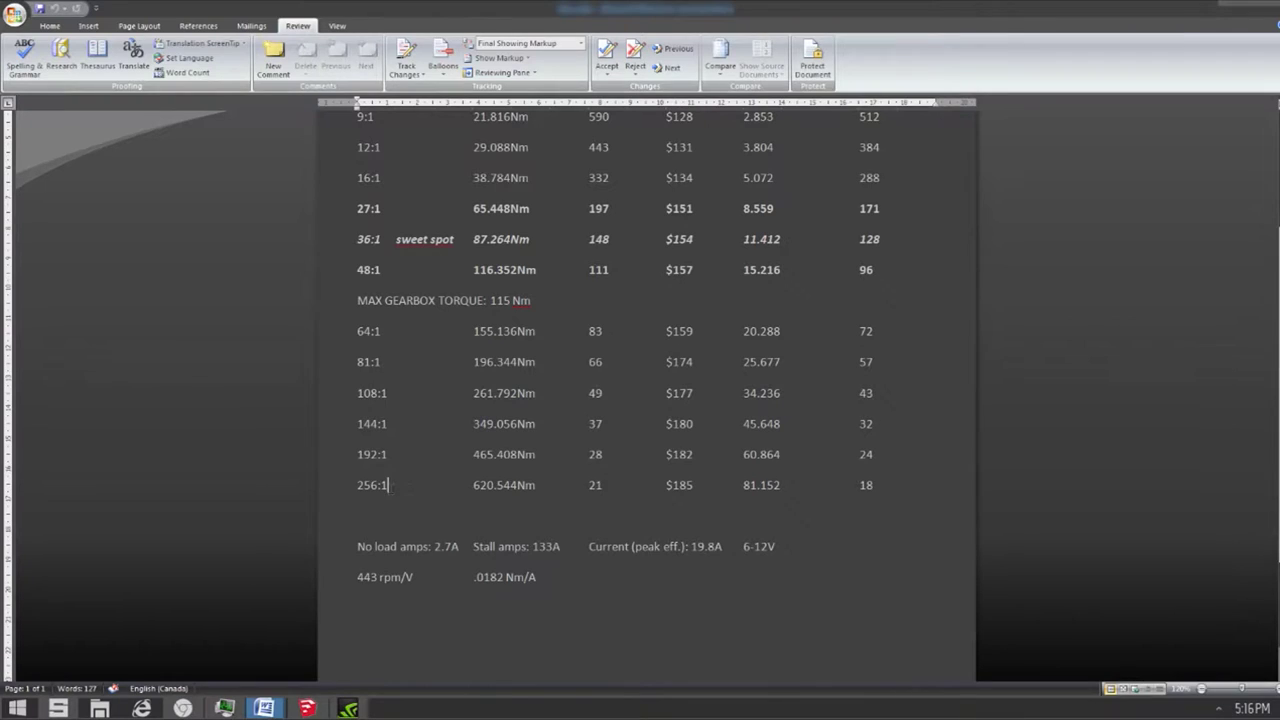
pyautogui.scroll(3, 410, 489)
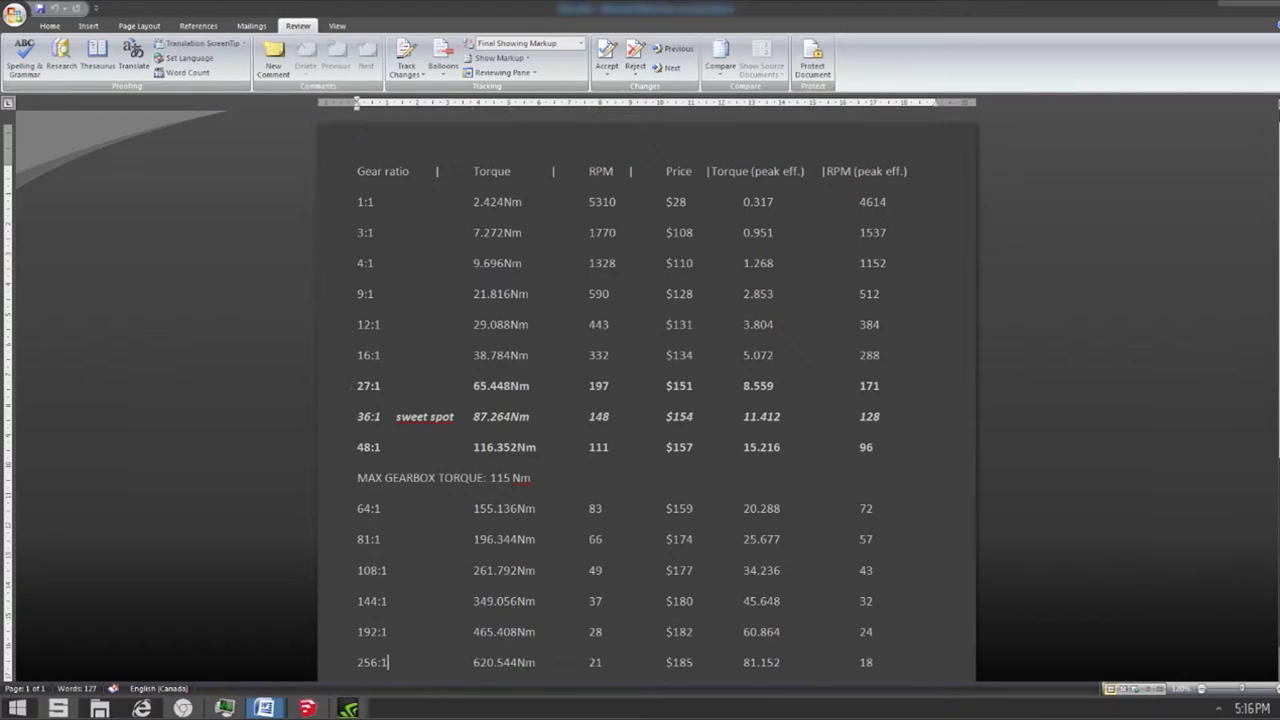
# Highlight the 27:1 to 48:1 rows of the gear ratio table and compare their torque with the maximum gearbox torque.
pyautogui.moveTo(356, 386); pyautogui.dragTo(914, 458)
pyautogui.click(910, 456)
pyautogui.hotkey('alt', 'shift')
pyautogui.click(356, 421)
pyautogui.hotkey('alt', 'shift')
pyautogui.click(519, 479)
pyautogui.moveTo(545, 448); pyautogui.dragTo(470, 392)
pyautogui.click(551, 447)
# Highlight the 36:1 sweet spot row, and compare it with the torque and RPM of the 27:1 row.
pyautogui.moveTo(350, 414); pyautogui.dragTo(895, 416)
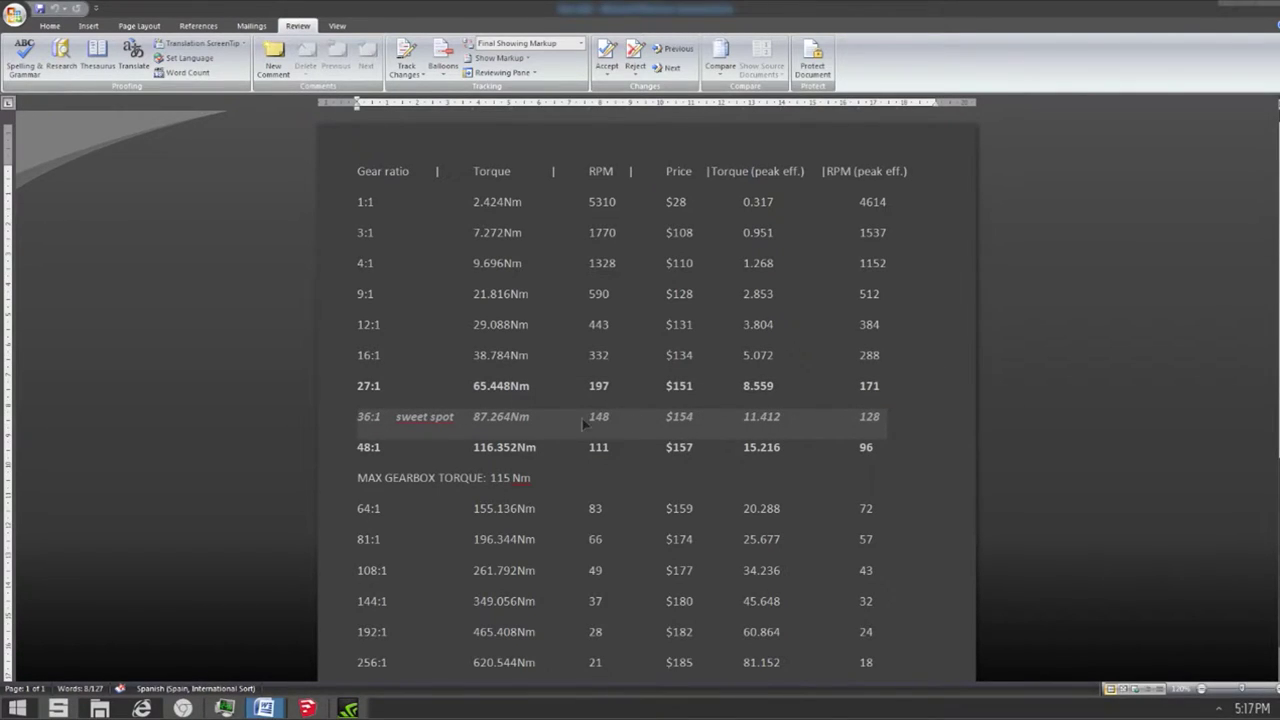
pyautogui.hotkey('ctrl', 'b')
pyautogui.click(895, 418)
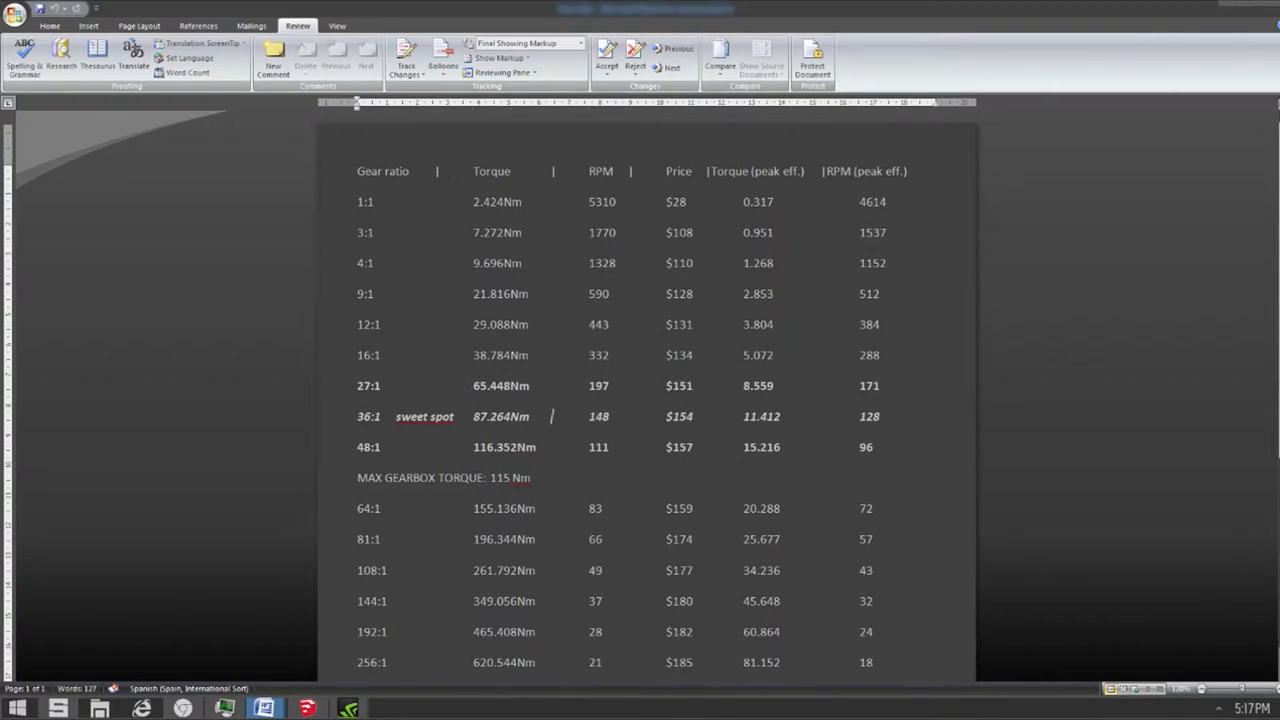
pyautogui.moveTo(474, 386); pyautogui.dragTo(609, 386)
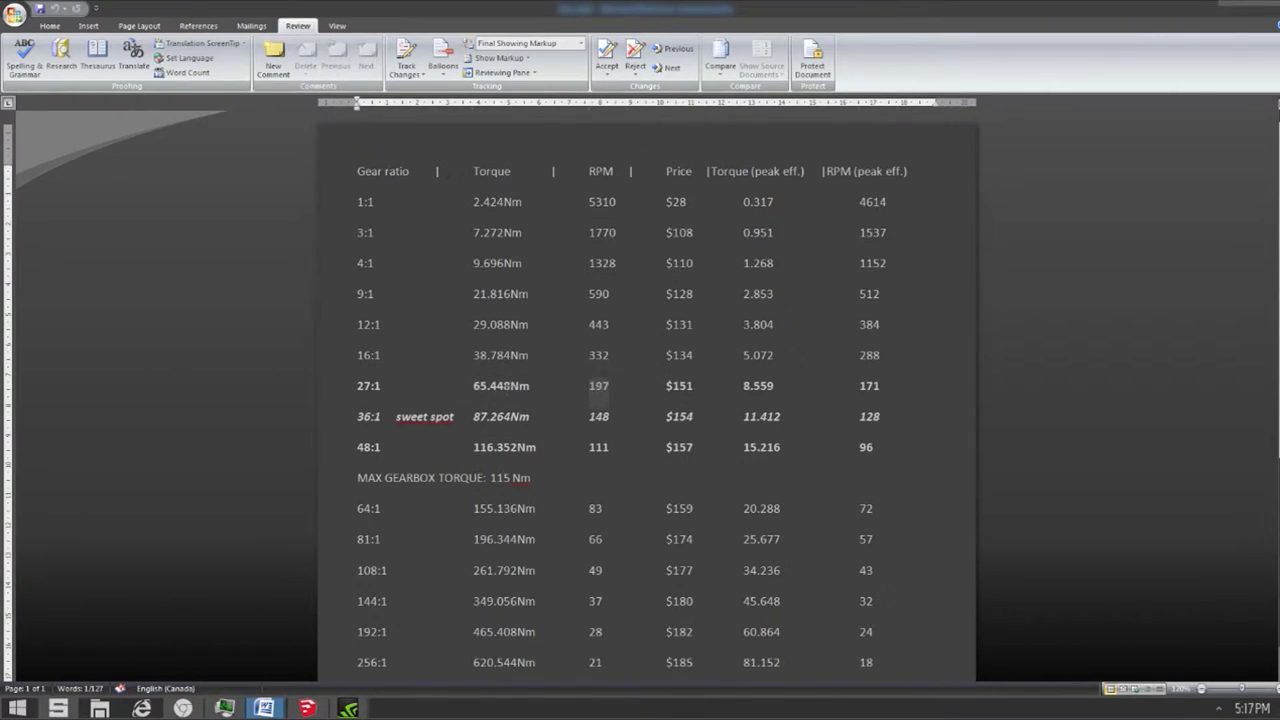
pyautogui.click(503, 385)
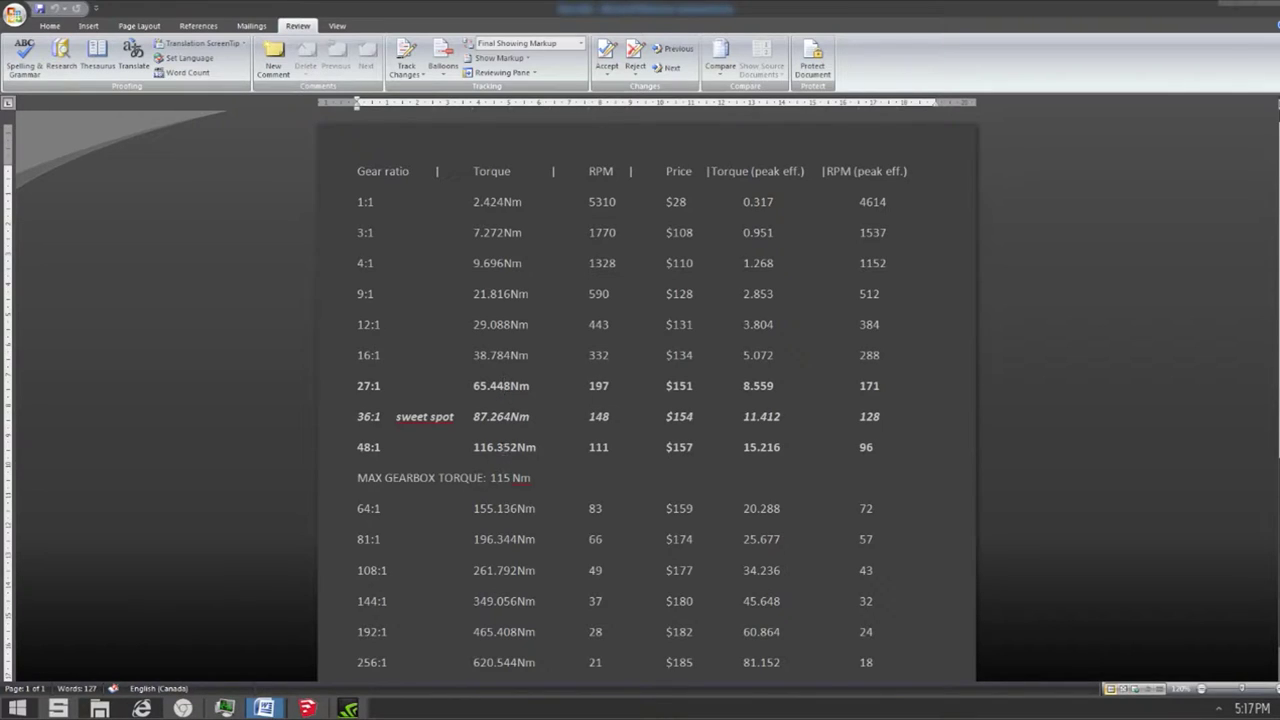
# Highlight the 48:1 row's values and compare them with the torque and RPM of the 36:1 sweet spot.
pyautogui.click(590, 447)
pyautogui.moveTo(474, 447); pyautogui.dragTo(881, 458)
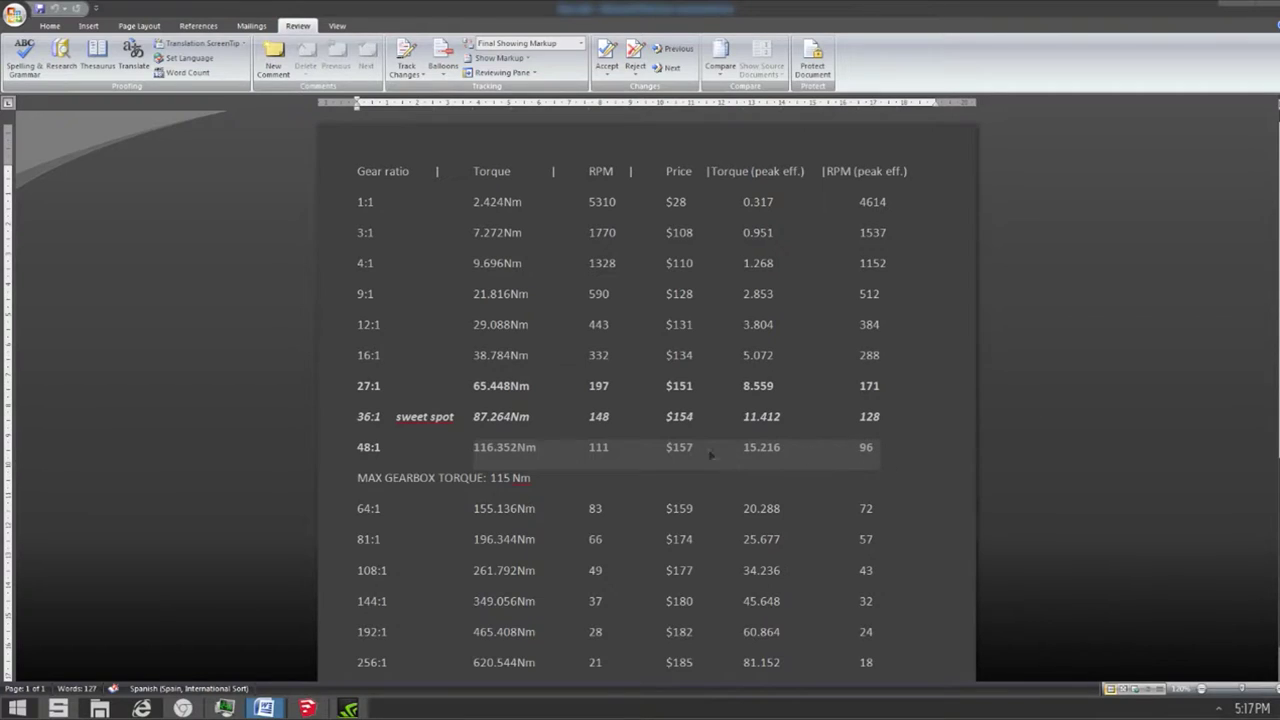
pyautogui.hotkey('ctrl', 'b')
pyautogui.moveTo(532, 417); pyautogui.dragTo(396, 417)
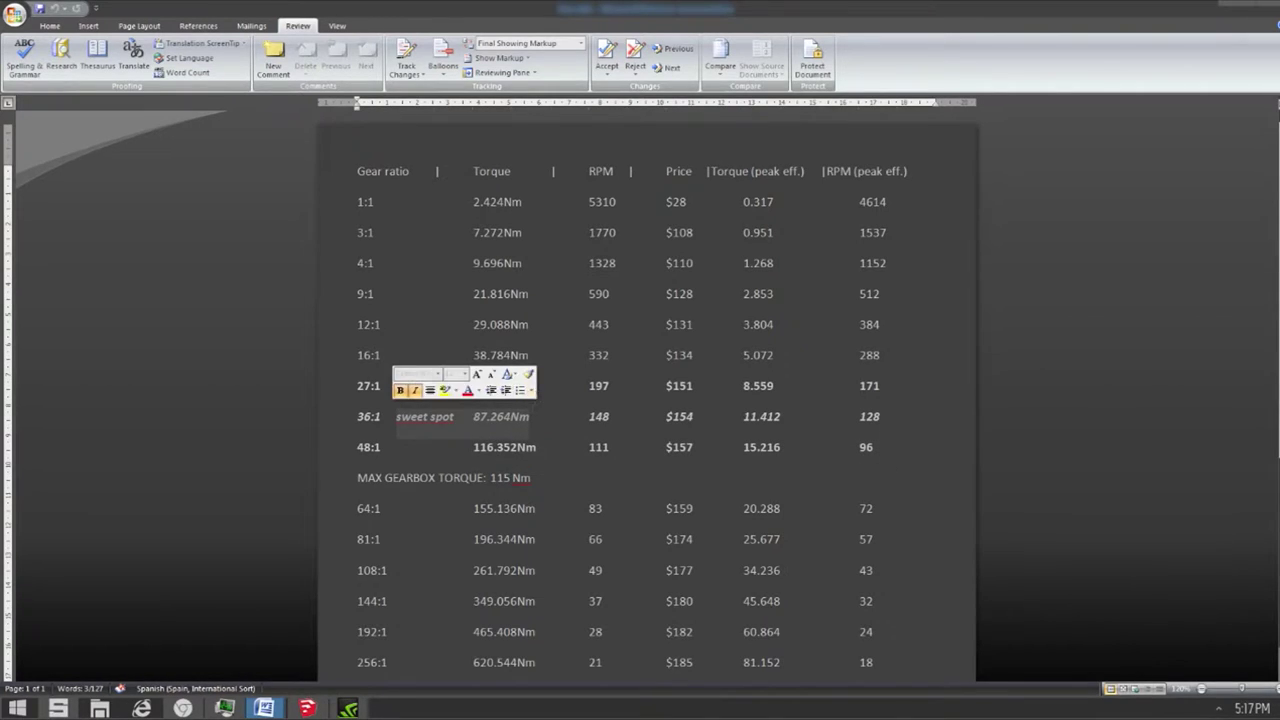
pyautogui.click(436, 386)
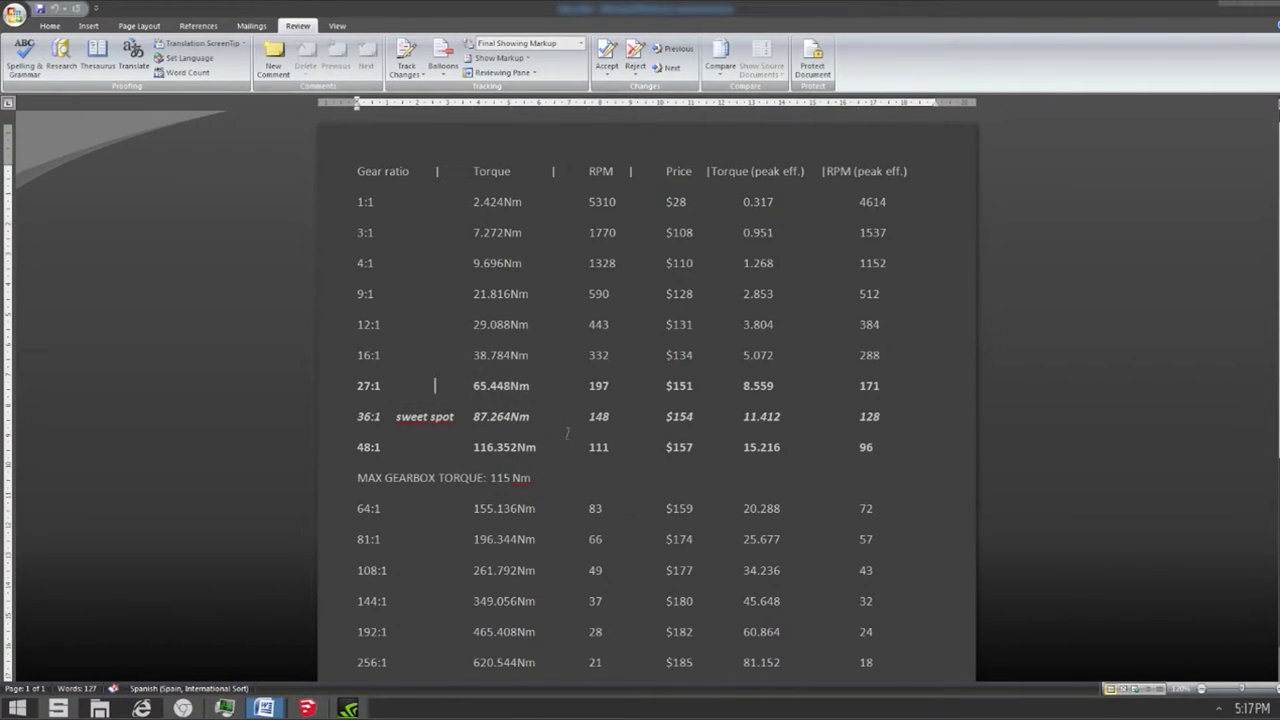
pyautogui.click(589, 418)
# Return briefly to the SketchUp vehicle, and switch to Word's ROBOT document to view the flange mount bearing.
pyautogui.moveTo(305, 708)
pyautogui.click(305, 708)
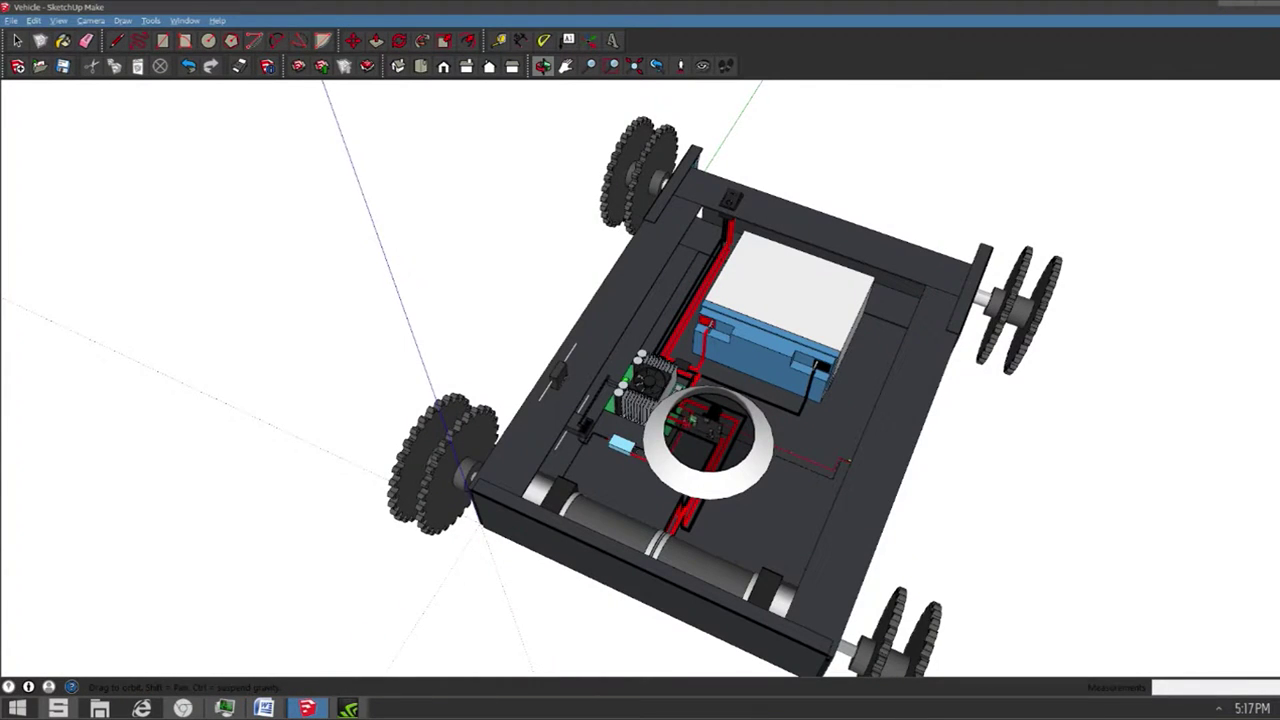
pyautogui.click(263, 708)
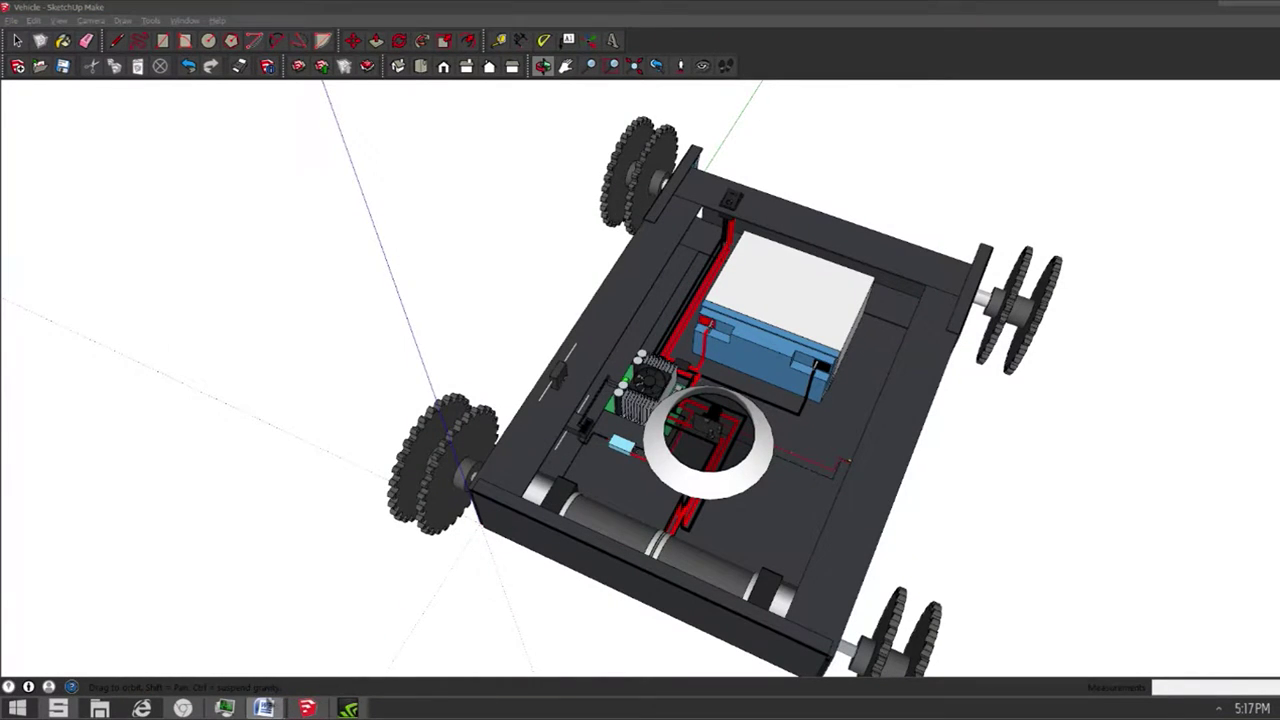
pyautogui.click(312, 635)
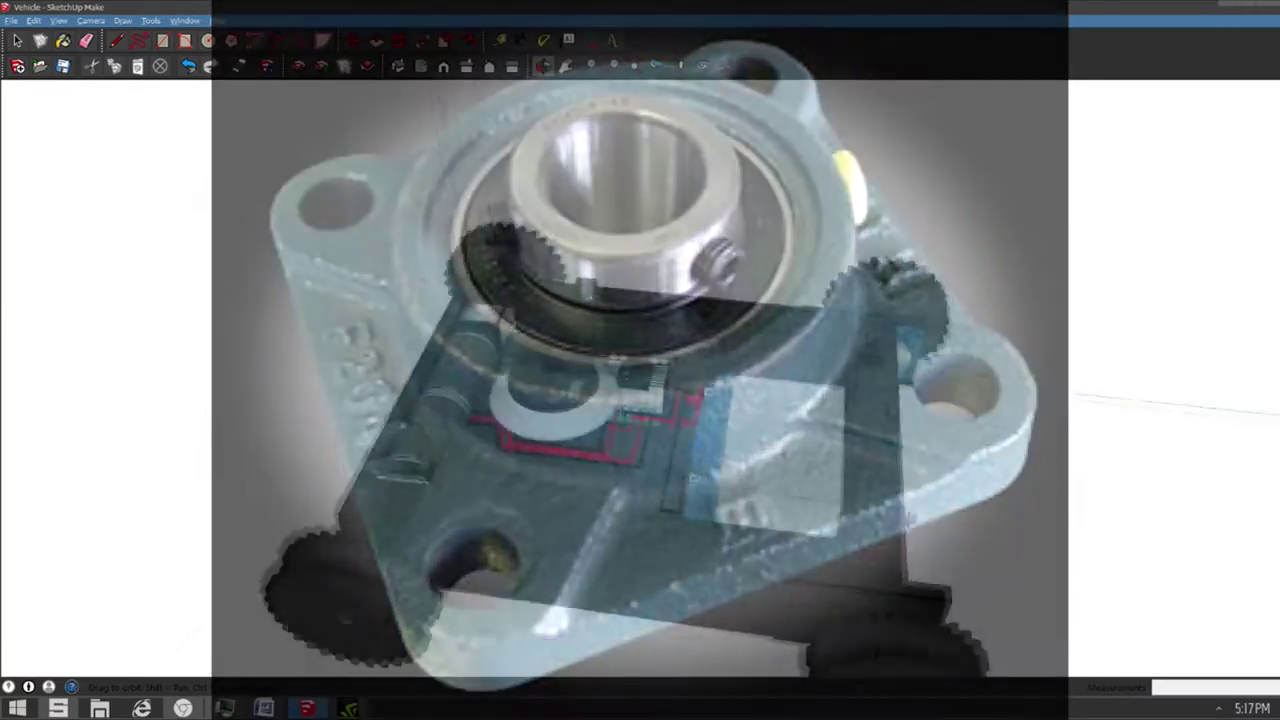
# Examine the blue flange mount bearings and sprocket axles at the battery end of the SketchUp vehicle.
pyautogui.moveTo(800, 470); pyautogui.dragTo(644, 386)
pyautogui.scroll(2, 950, 456)
pyautogui.moveTo(912, 422); pyautogui.dragTo(810, 425)
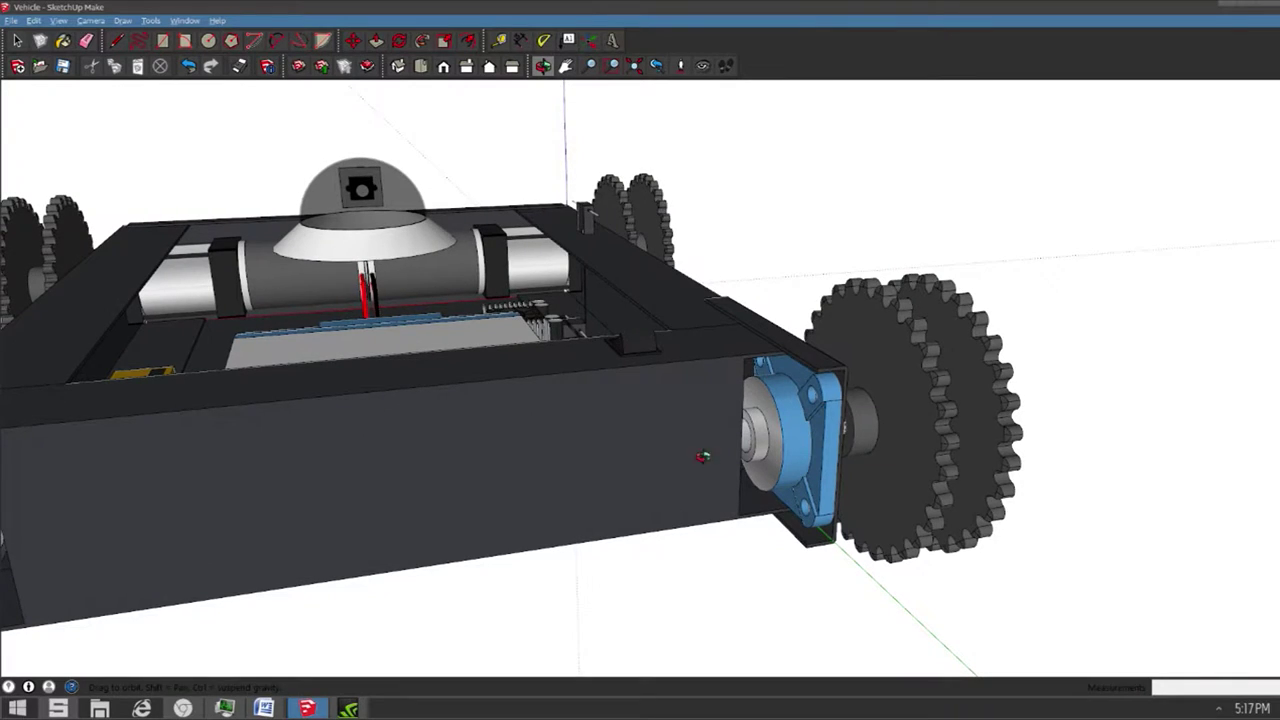
pyautogui.moveTo(703, 456); pyautogui.dragTo(361, 476)
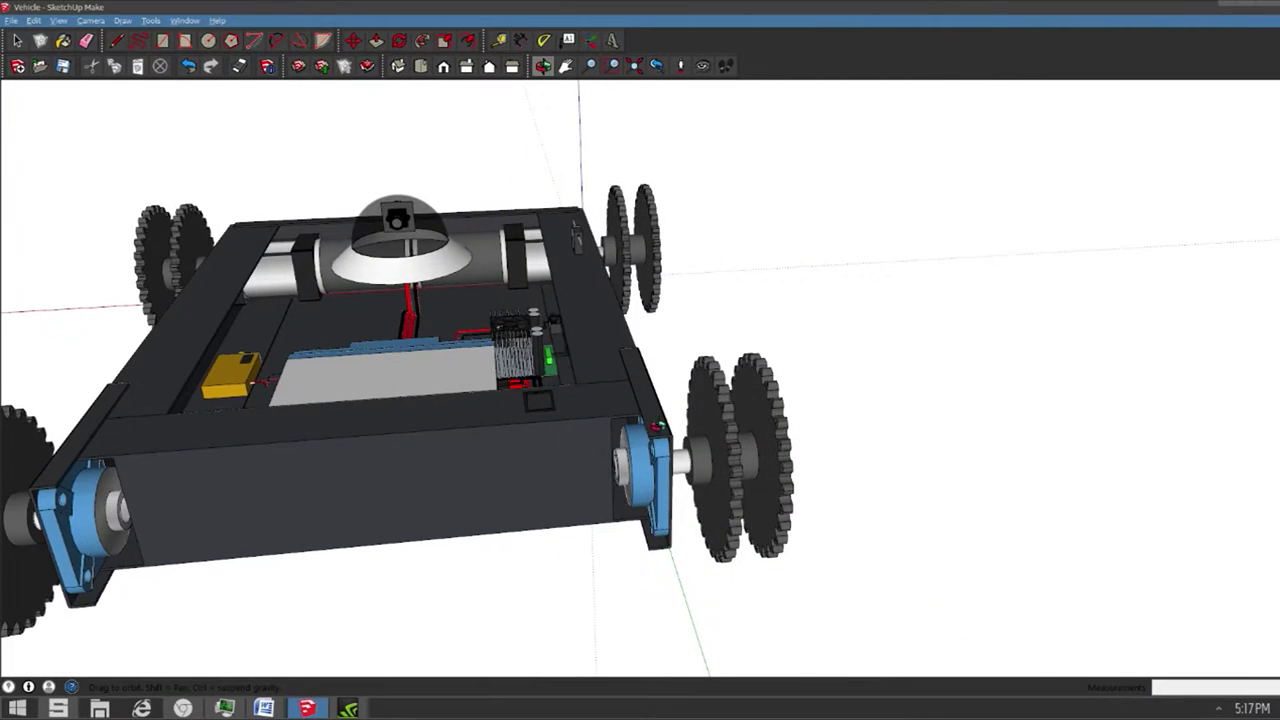
pyautogui.moveTo(631, 378)
pyautogui.mouseDown()
pyautogui.moveTo(652, 298)
pyautogui.moveTo(570, 457)
pyautogui.moveTo(650, 360)
pyautogui.moveTo(751, 277)
pyautogui.moveTo(720, 255)
pyautogui.moveTo(662, 372)
pyautogui.mouseUp()
pyautogui.scroll(3, 691, 287)
pyautogui.scroll(-8, 600, 370)
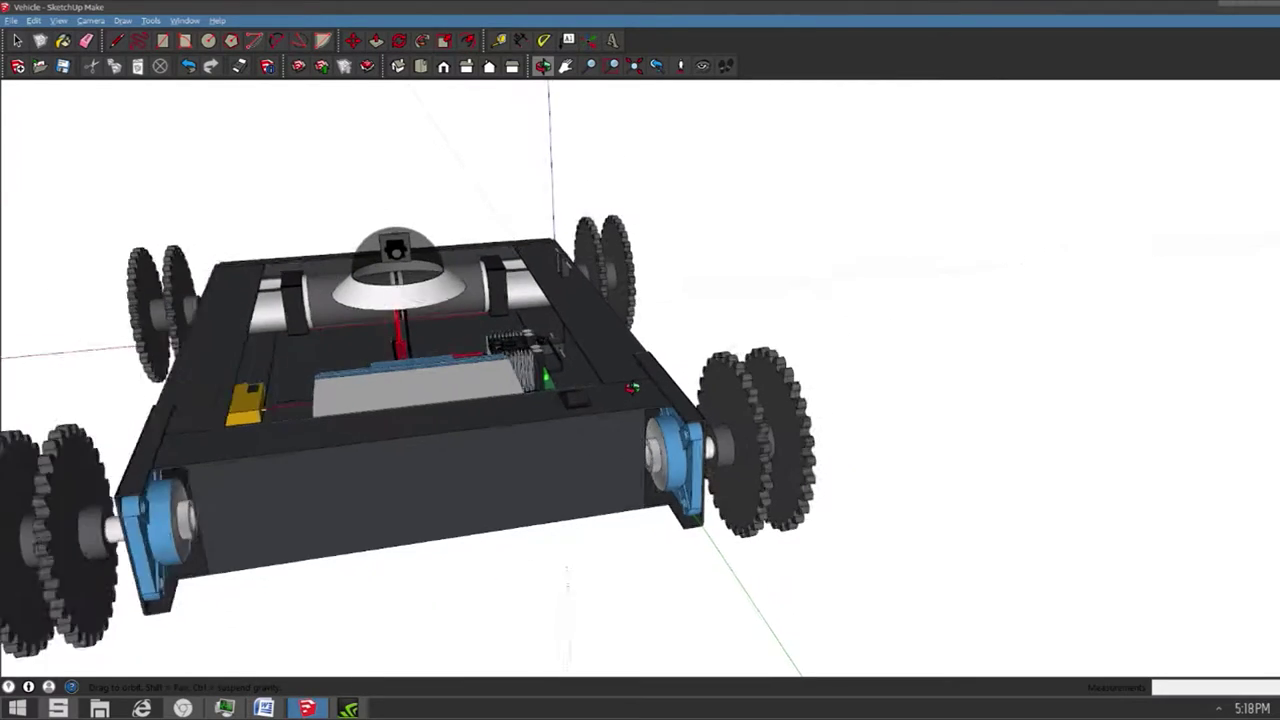
# Examine the motor-end sprockets, their axle and the chassis end plate from the side and low angles.
pyautogui.moveTo(340, 330); pyautogui.dragTo(836, 406)
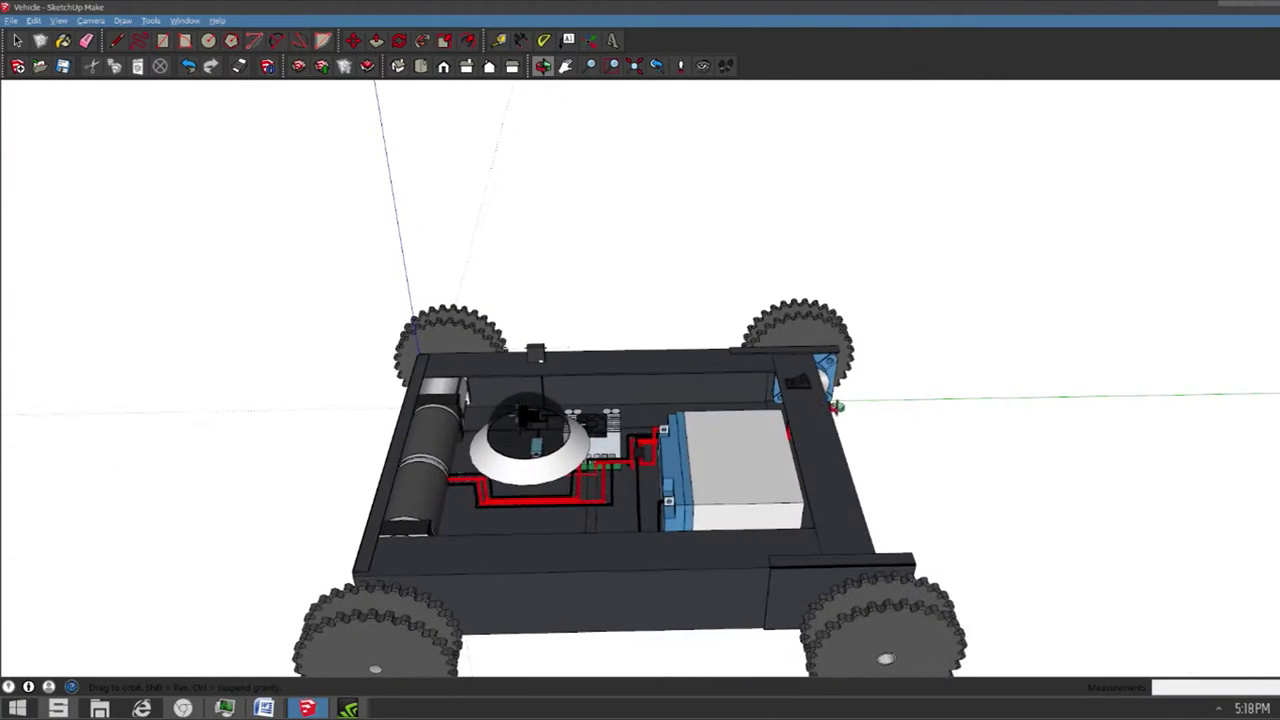
pyautogui.moveTo(289, 411); pyautogui.dragTo(835, 360)
pyautogui.scroll(4, 603, 479)
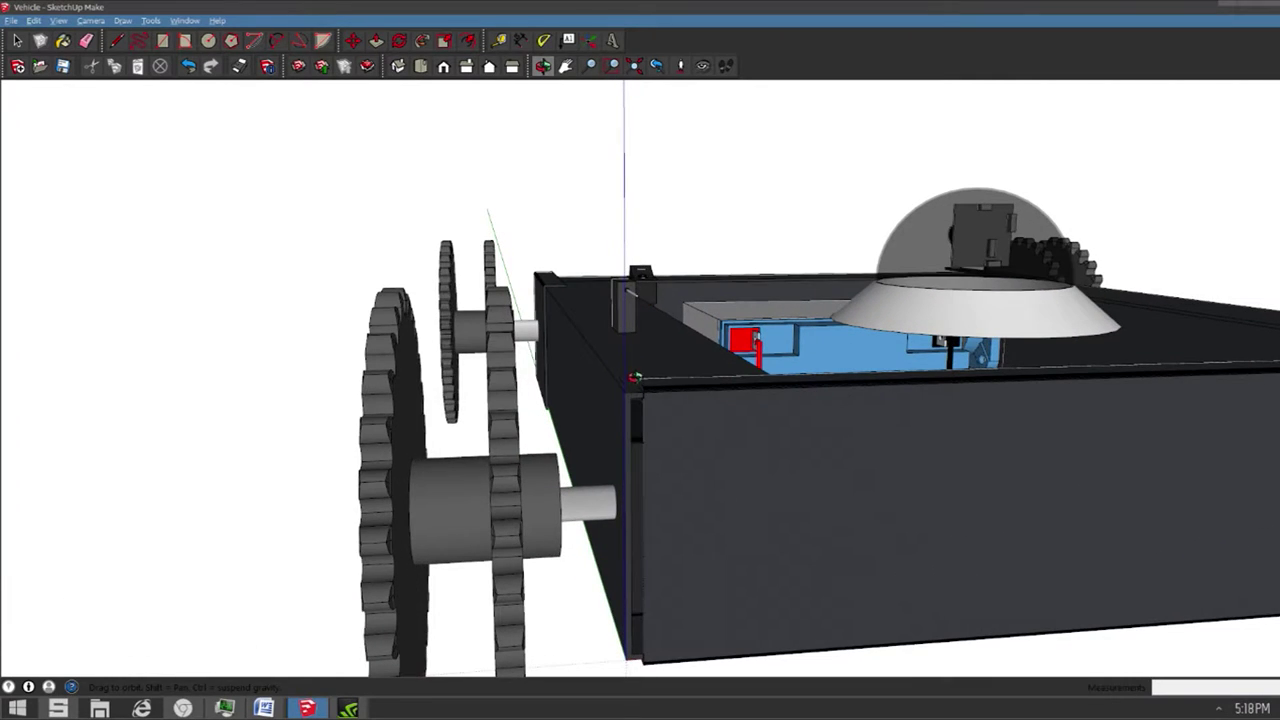
pyautogui.moveTo(775, 388); pyautogui.dragTo(634, 286)
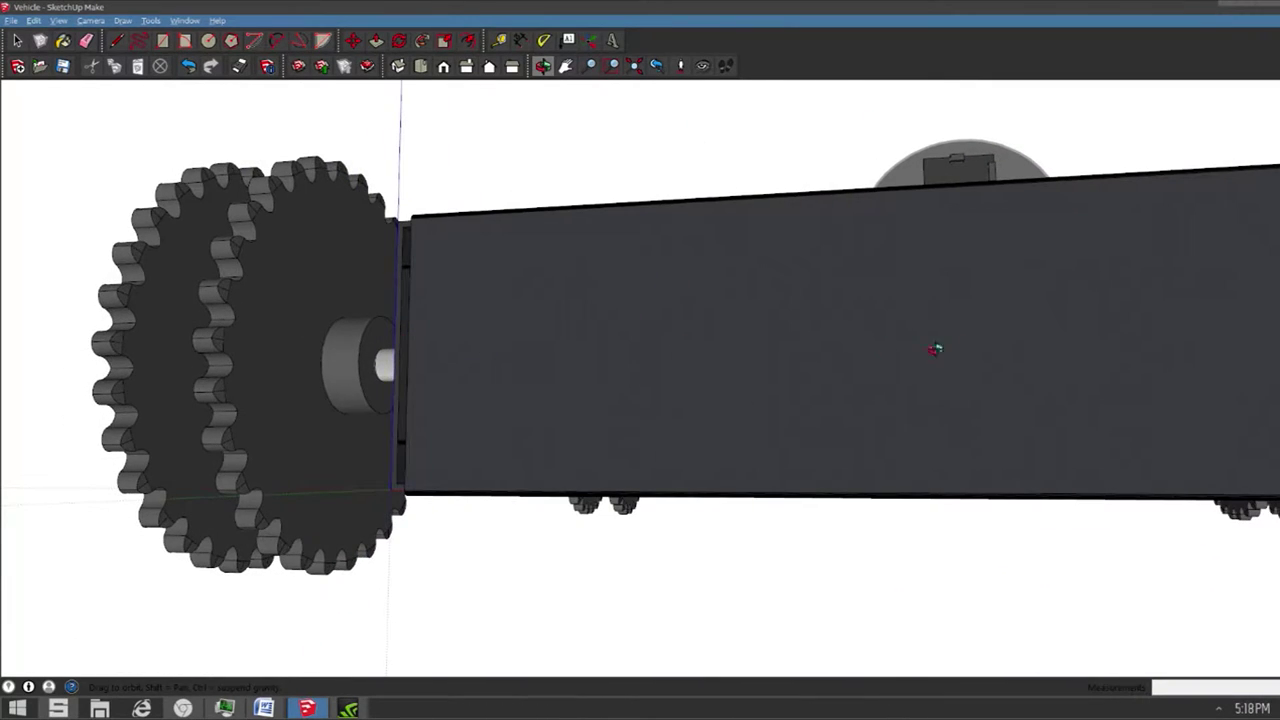
pyautogui.scroll(-2, 965, 372)
pyautogui.moveTo(966, 369)
pyautogui.mouseDown()
pyautogui.moveTo(440, 459)
pyautogui.moveTo(868, 548)
pyautogui.moveTo(890, 490)
pyautogui.mouseUp()
pyautogui.scroll(-4, 440, 459)
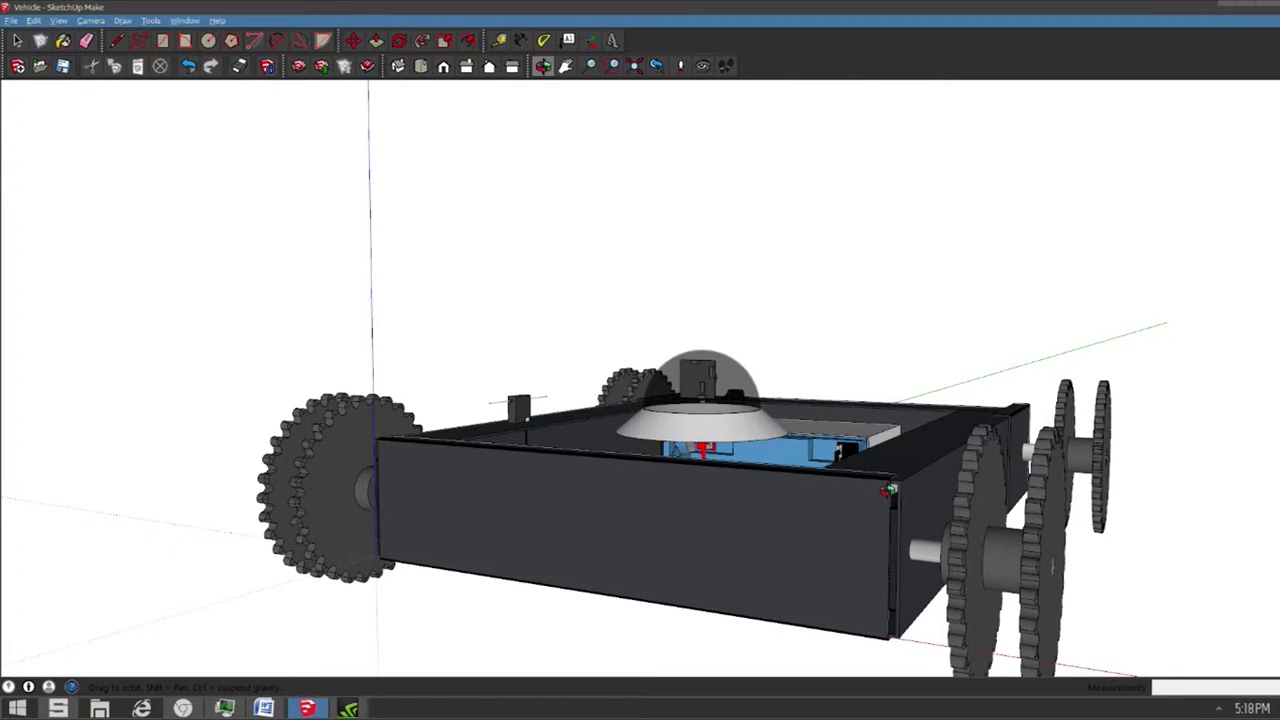
# View the complete vehicle from the battery end, with its bearings, open chassis and sprocket pairs.
pyautogui.moveTo(694, 486); pyautogui.dragTo(589, 455)
pyautogui.moveTo(986, 457); pyautogui.dragTo(350, 543)
pyautogui.moveTo(657, 612); pyautogui.dragTo(421, 516)
pyautogui.scroll(-4, 490, 519)
pyautogui.moveTo(564, 523); pyautogui.dragTo(633, 565)
# Switch to the ROBOT document in Word and review the Tracks list with its roller chain, connecting links and gears.
pyautogui.click(264, 708)
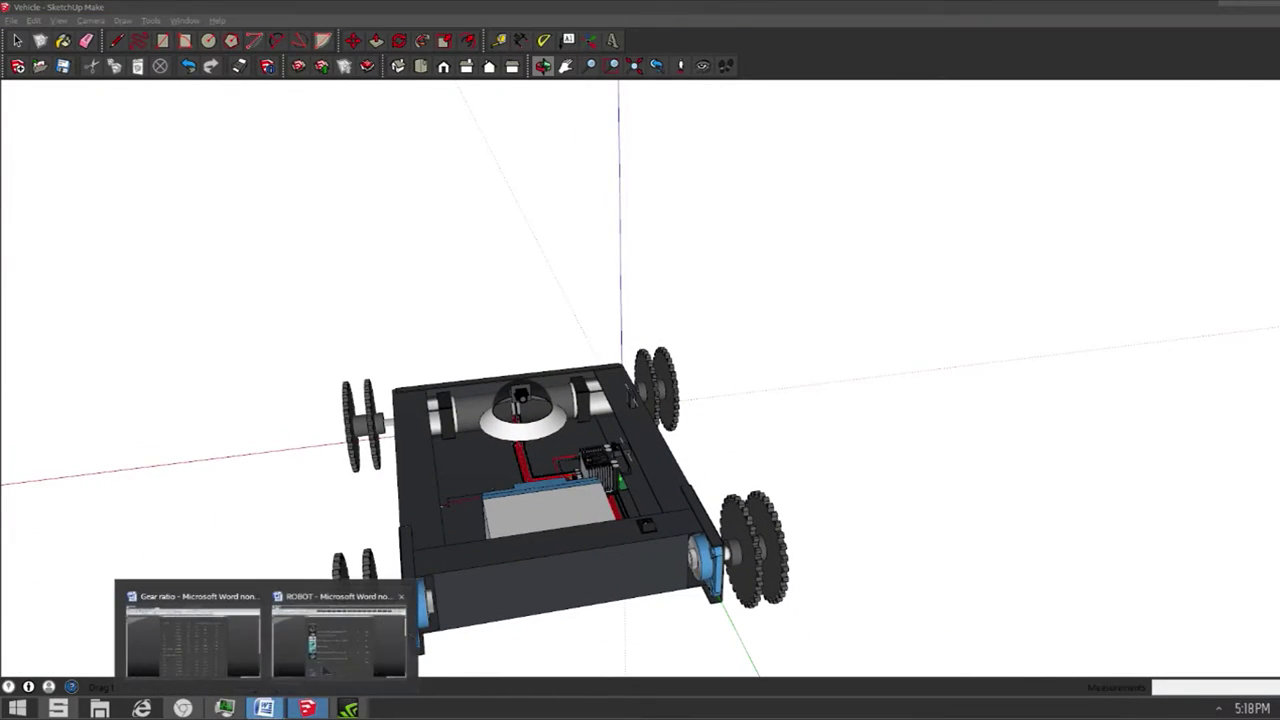
pyautogui.click(340, 628)
pyautogui.scroll(-5, 616, 461)
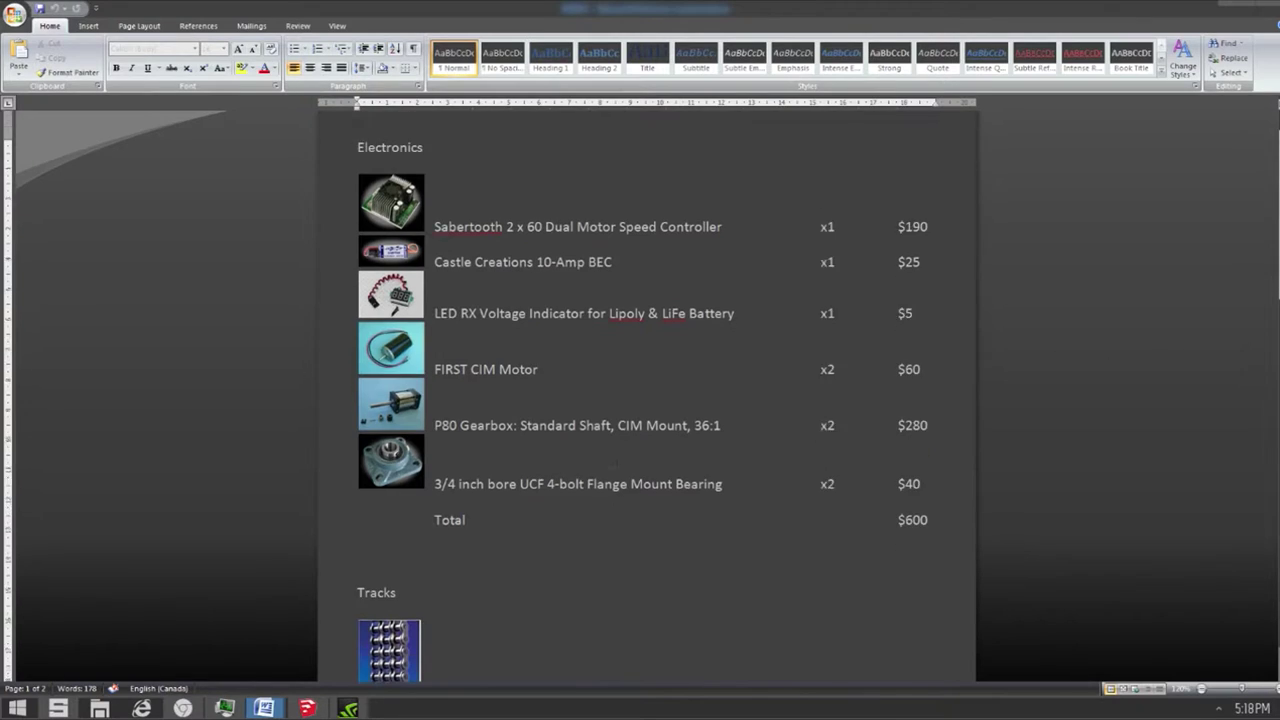
pyautogui.scroll(-1, 616, 461)
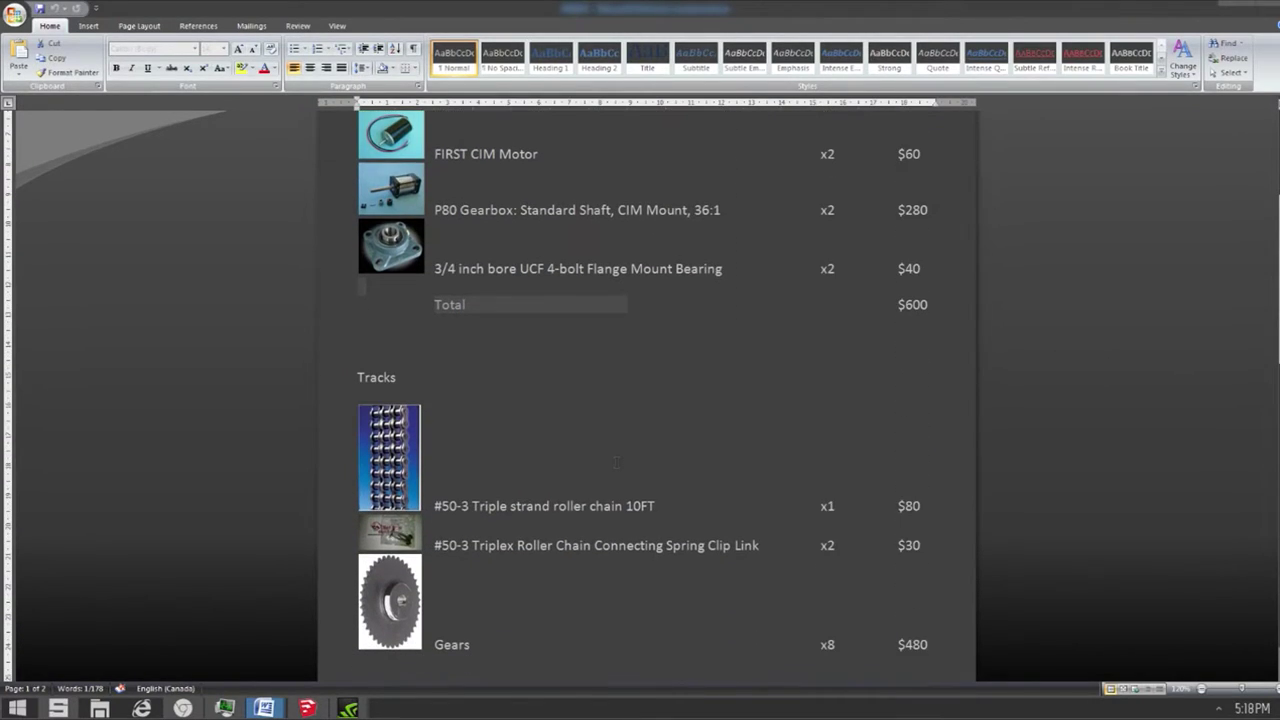
pyautogui.scroll(2, 394, 108)
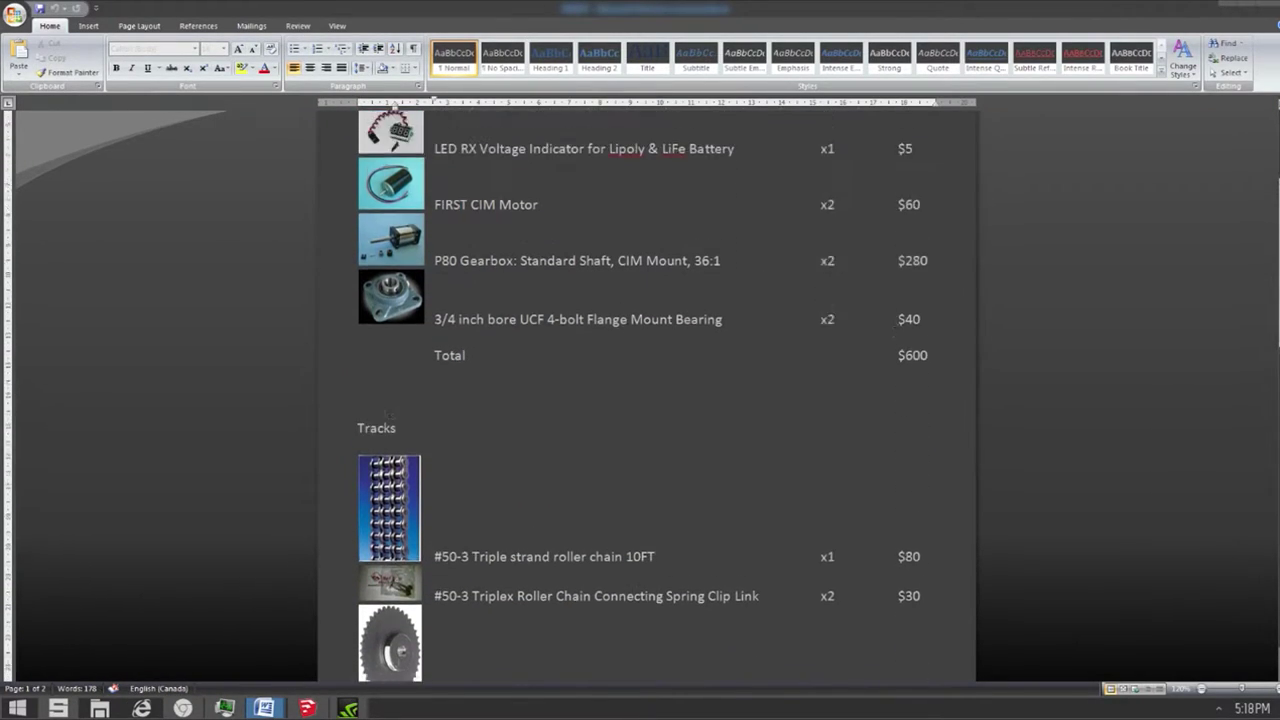
pyautogui.scroll(-4, 394, 110)
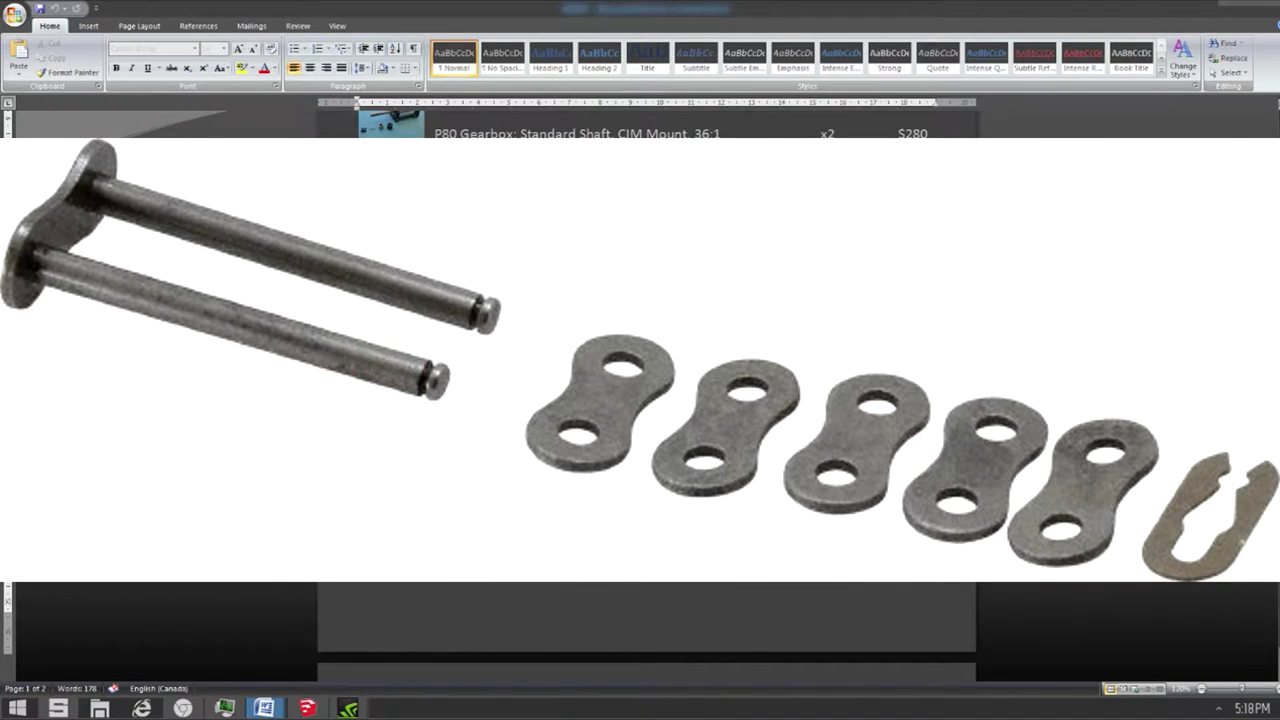
pyautogui.scroll(-3, 646, 620)
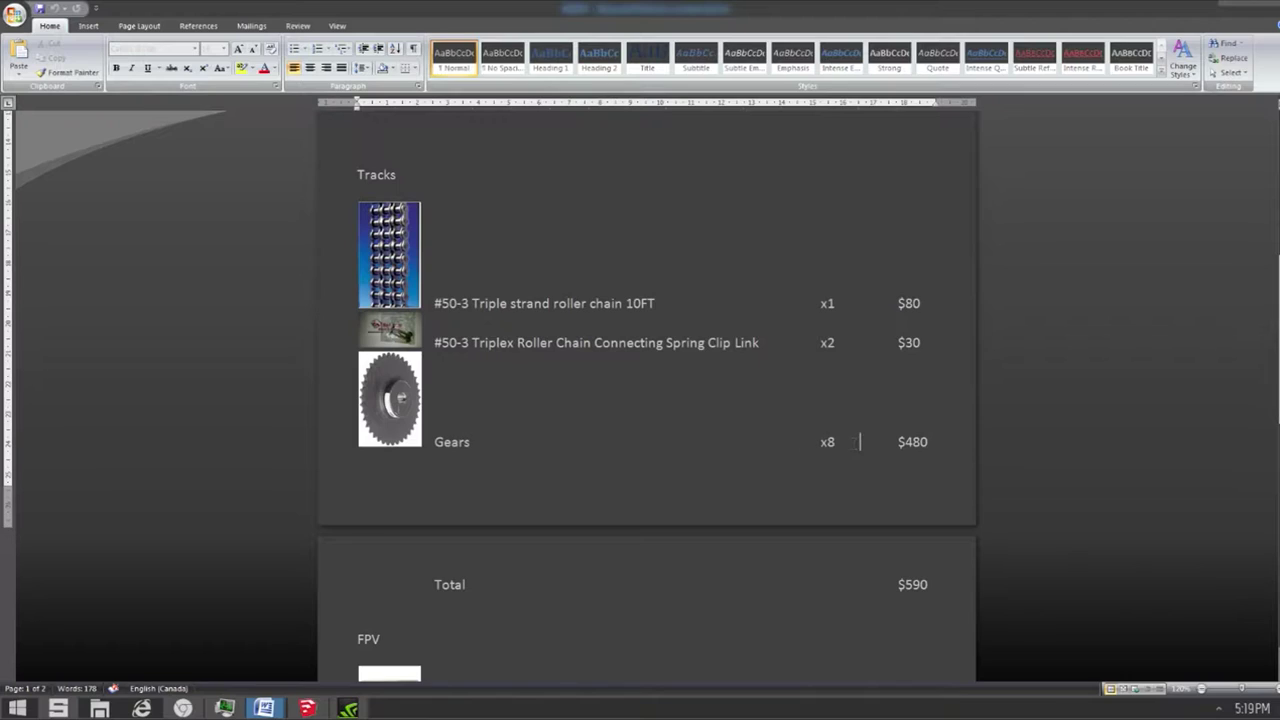
# Review the Gears row with its quantity and price in the Tracks list.
pyautogui.click(845, 443)
pyautogui.click(360, 445)
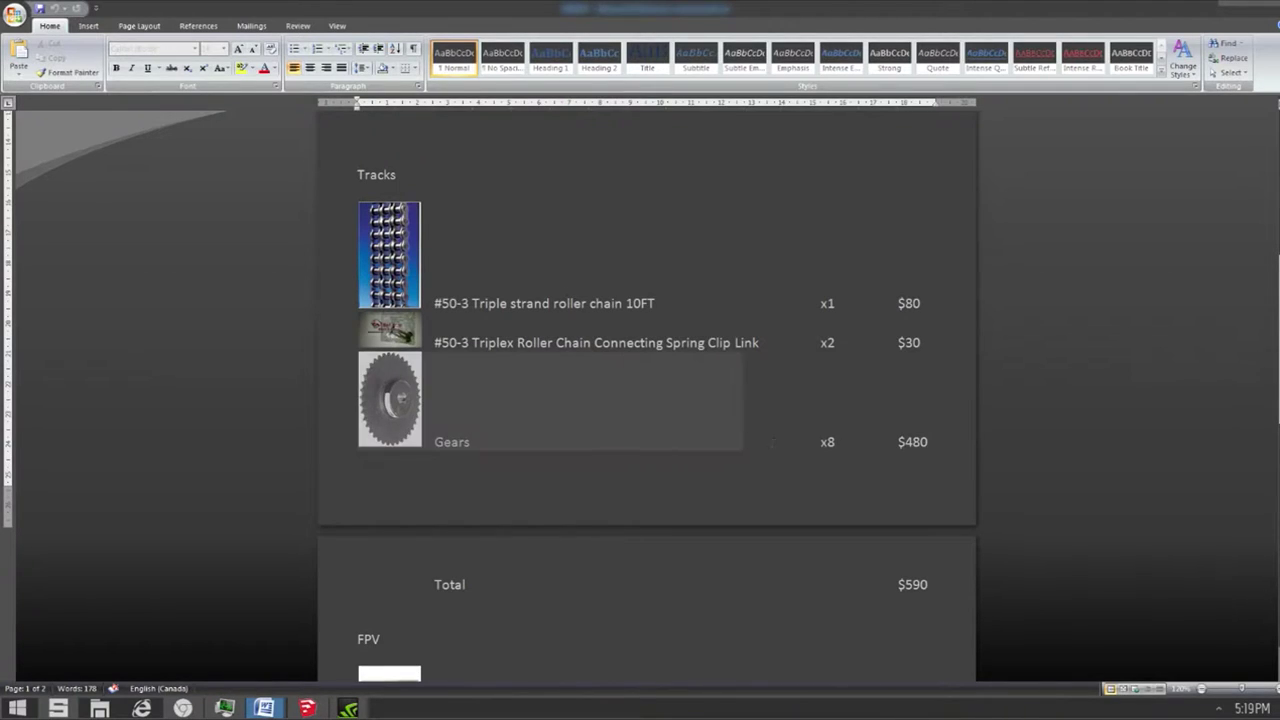
pyautogui.click(930, 441)
# Switch to the SketchUp vehicle and examine the sprocket pairs, their axles and the blue flange bearings at the battery end.
pyautogui.click(310, 708)
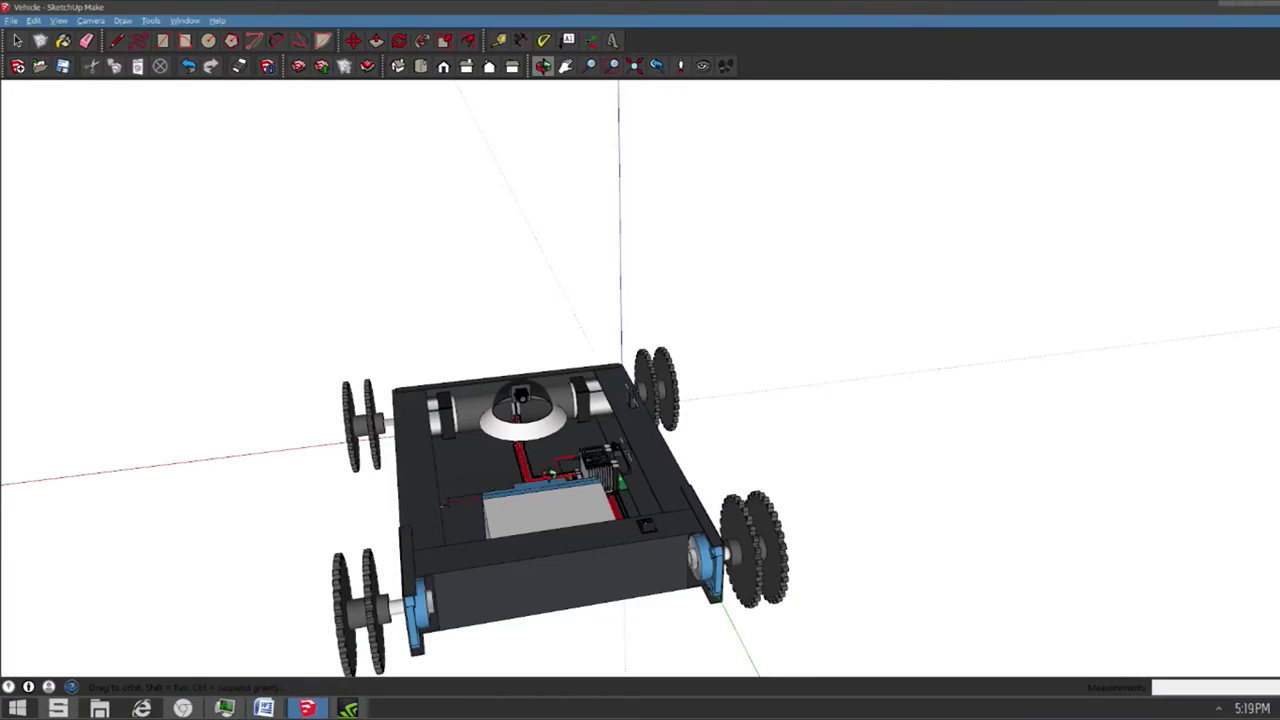
pyautogui.moveTo(400, 572); pyautogui.dragTo(408, 582)
pyautogui.moveTo(404, 581)
pyautogui.mouseDown(button='middle')
pyautogui.moveTo(486, 366)
pyautogui.moveTo(423, 366)
pyautogui.moveTo(452, 465)
pyautogui.moveTo(731, 532)
pyautogui.moveTo(695, 481)
pyautogui.moveTo(640, 473)
pyautogui.mouseUp(button='middle')
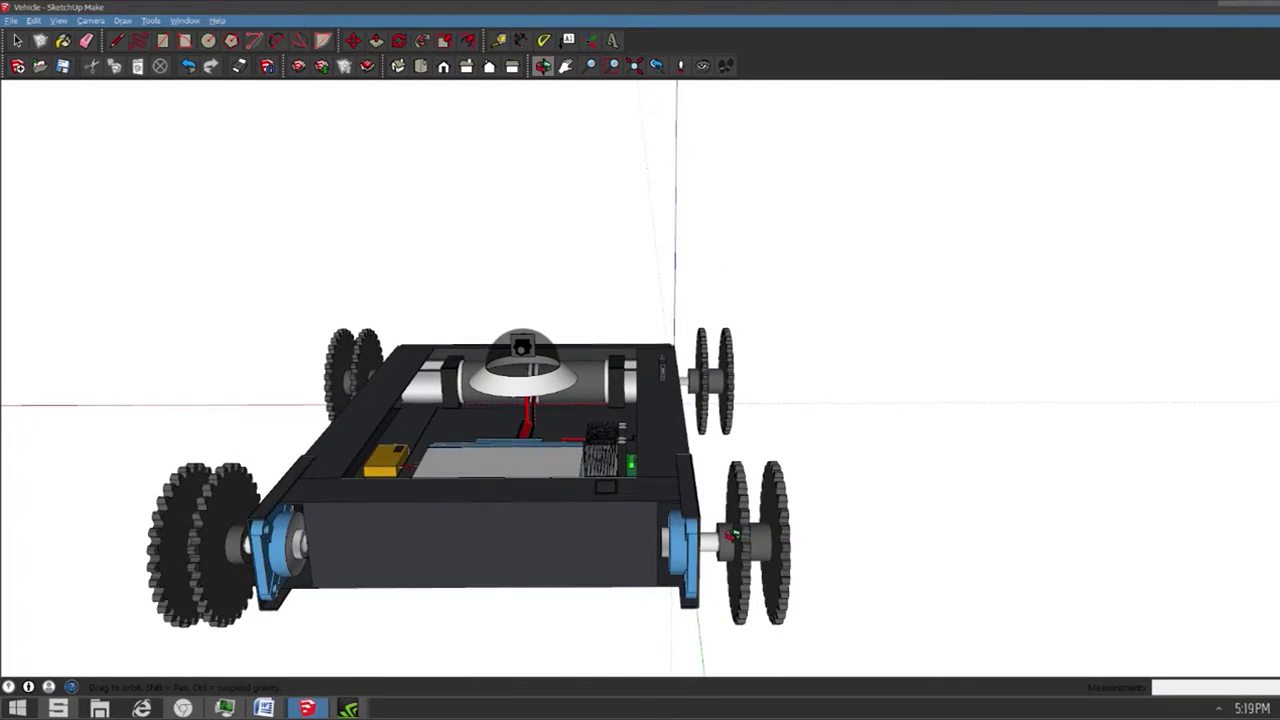
pyautogui.moveTo(733, 535); pyautogui.dragTo(745, 513)
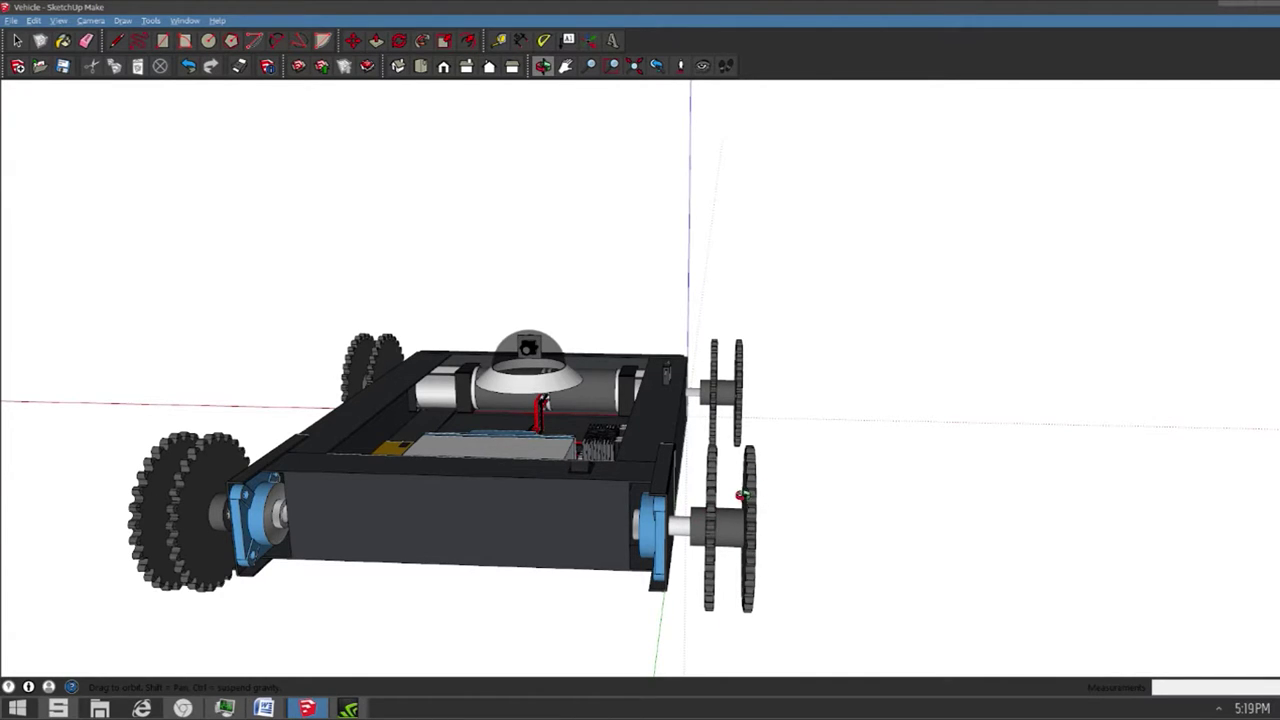
pyautogui.moveTo(743, 495); pyautogui.dragTo(705, 552)
pyautogui.scroll(5, 705, 555)
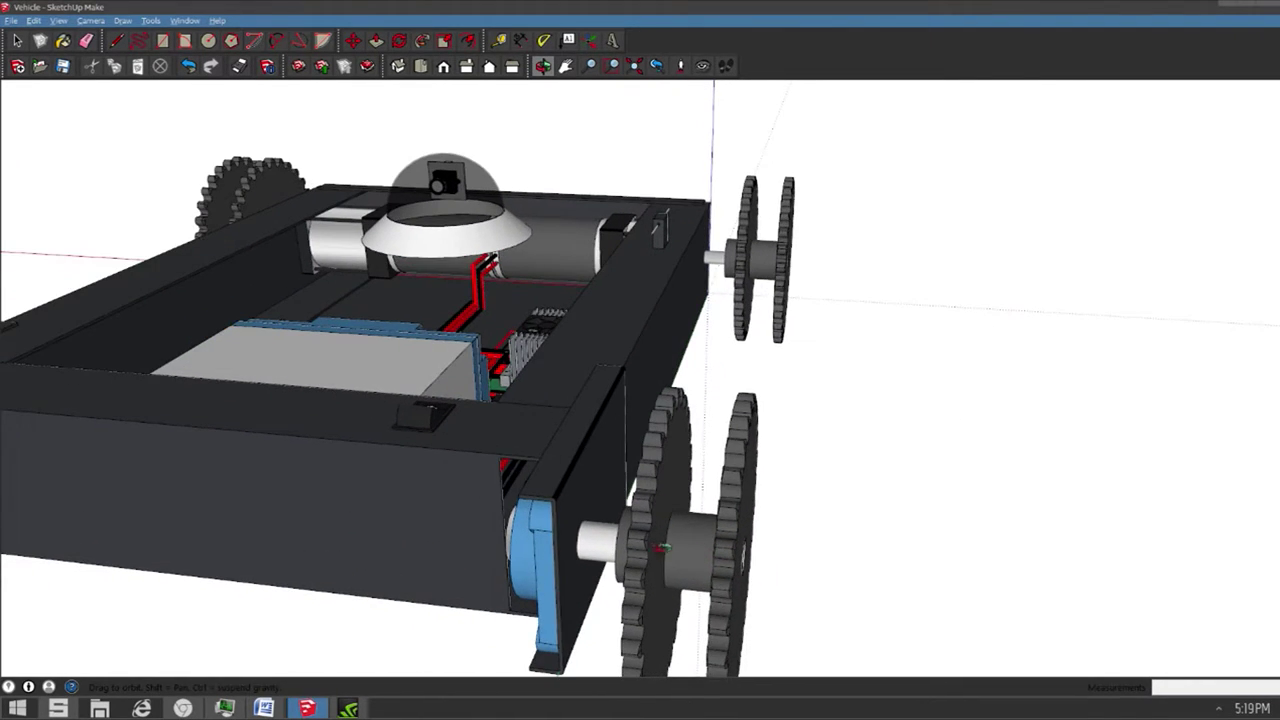
pyautogui.moveTo(760, 519); pyautogui.dragTo(742, 392)
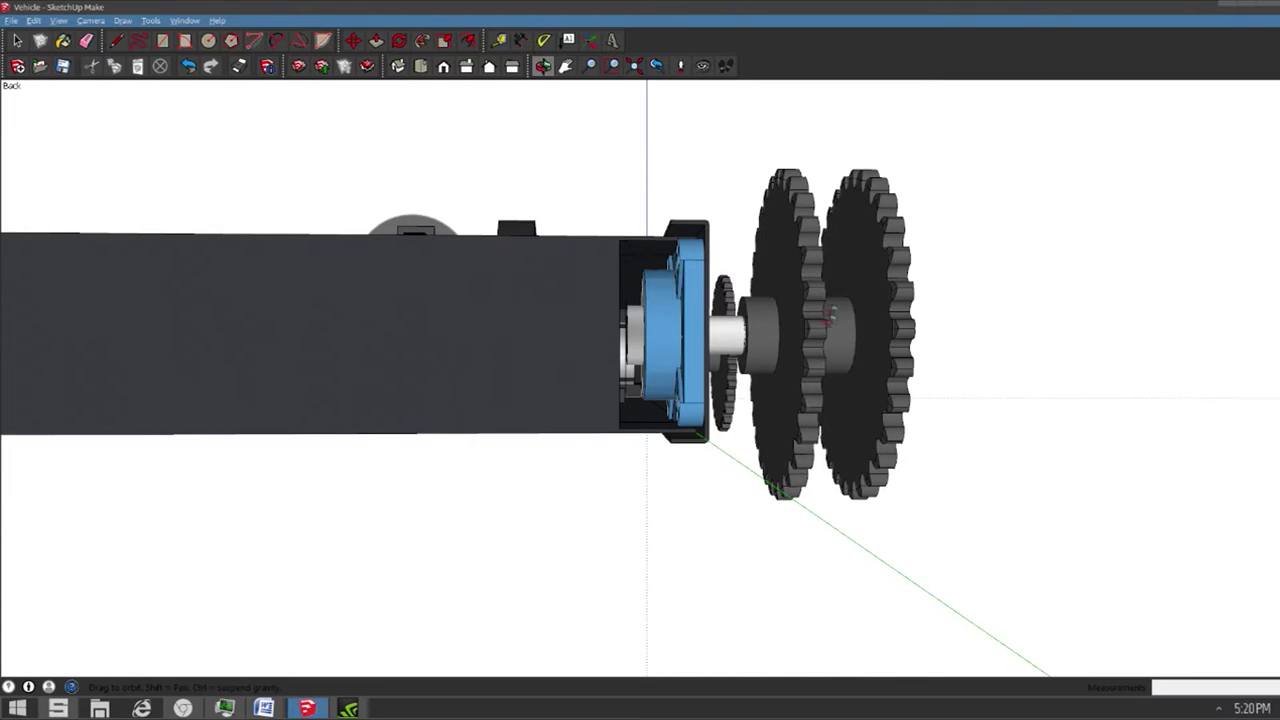
pyautogui.moveTo(842, 308); pyautogui.dragTo(787, 396)
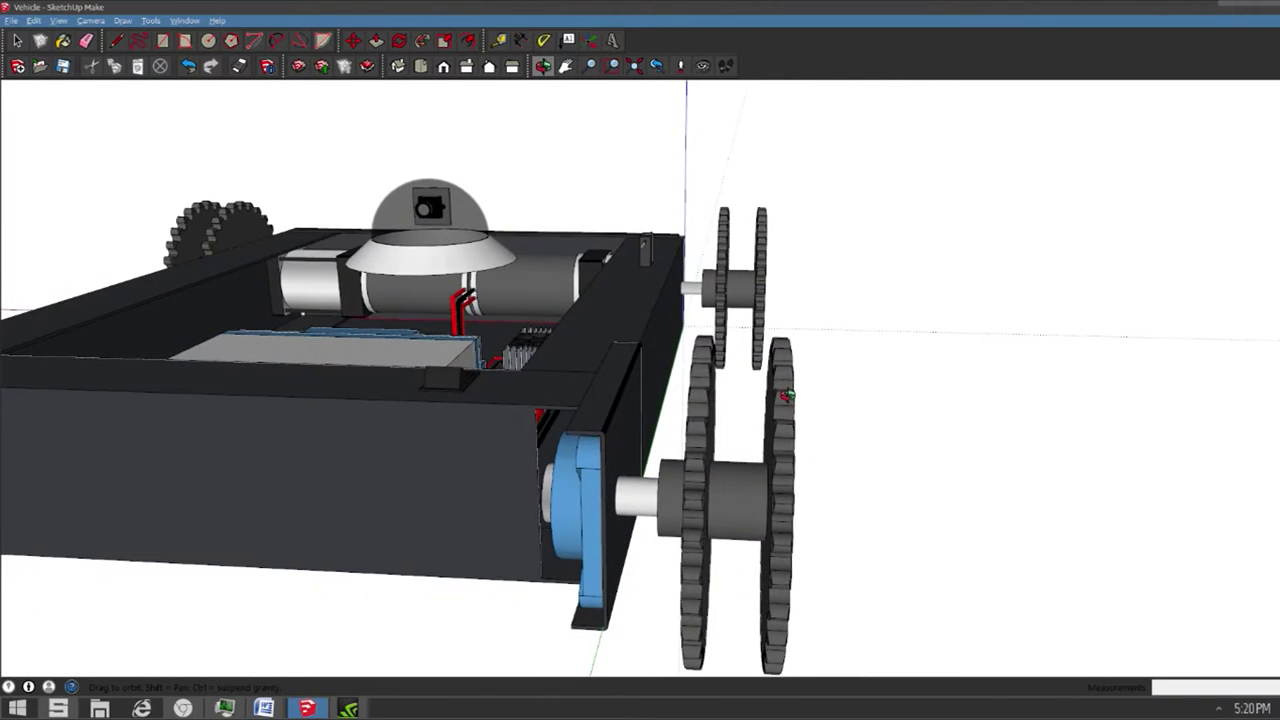
# Switch to the ROBOT document in Word and recheck the chain and gear entries under Tracks.
pyautogui.click(265, 708)
pyautogui.click(323, 651)
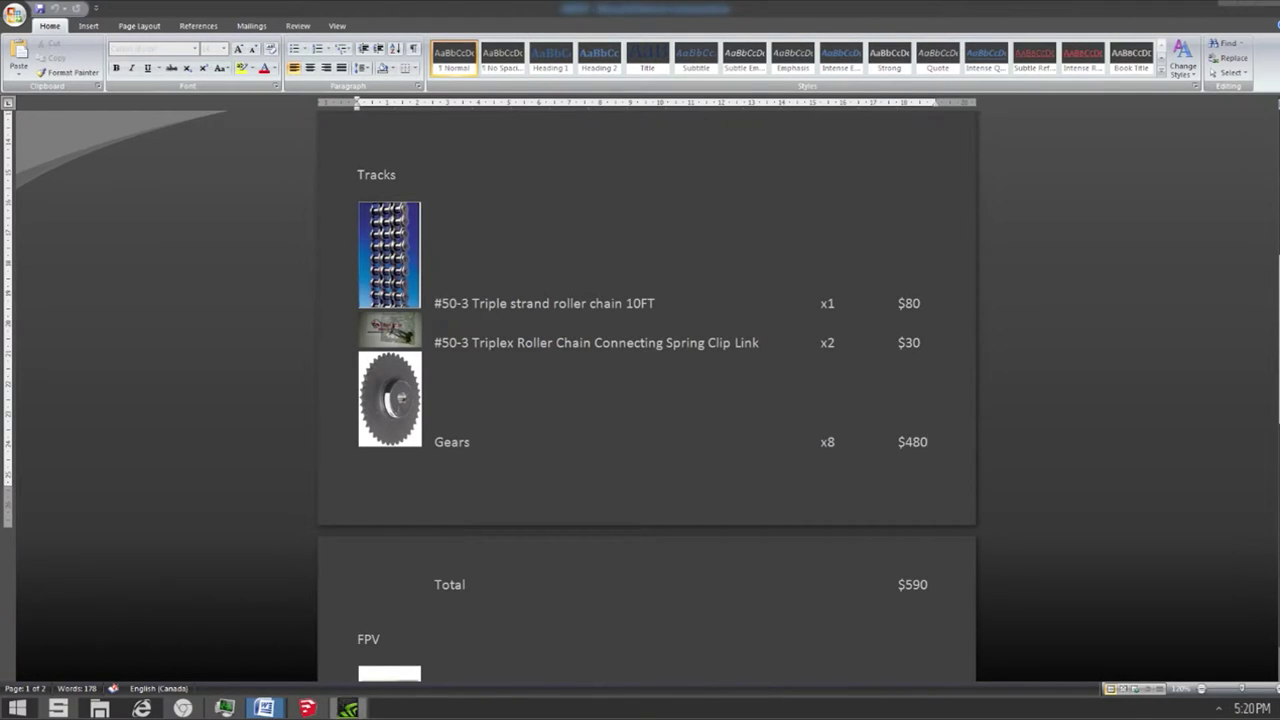
# Switch back to the SketchUp vehicle and view its sprockets from the side and from the motor end.
pyautogui.click(307, 708)
pyautogui.moveTo(666, 578)
pyautogui.mouseDown()
pyautogui.moveTo(737, 380)
pyautogui.moveTo(929, 286)
pyautogui.moveTo(674, 294)
pyautogui.moveTo(900, 172)
pyautogui.mouseUp()
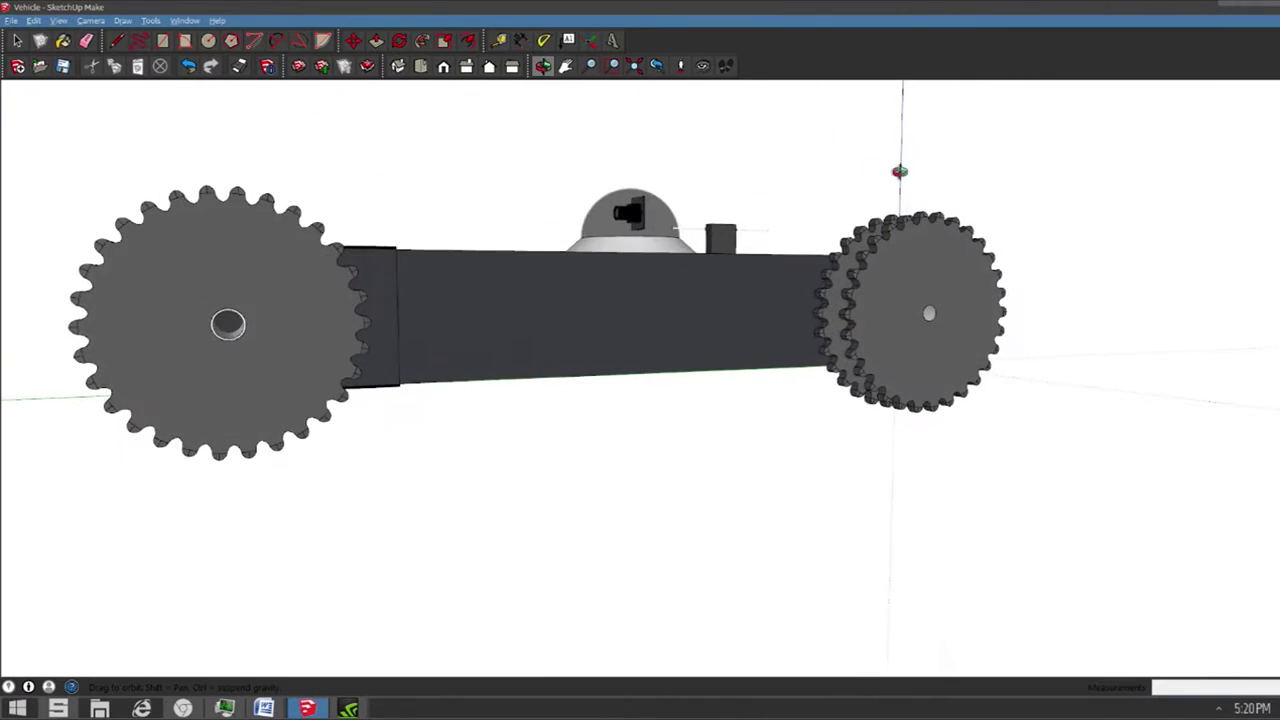
pyautogui.moveTo(415, 373)
pyautogui.mouseDown()
pyautogui.moveTo(775, 293)
pyautogui.moveTo(770, 362)
pyautogui.moveTo(503, 357)
pyautogui.moveTo(679, 385)
pyautogui.moveTo(409, 434)
pyautogui.moveTo(531, 409)
pyautogui.moveTo(600, 322)
pyautogui.moveTo(535, 402)
pyautogui.moveTo(428, 408)
pyautogui.mouseUp()
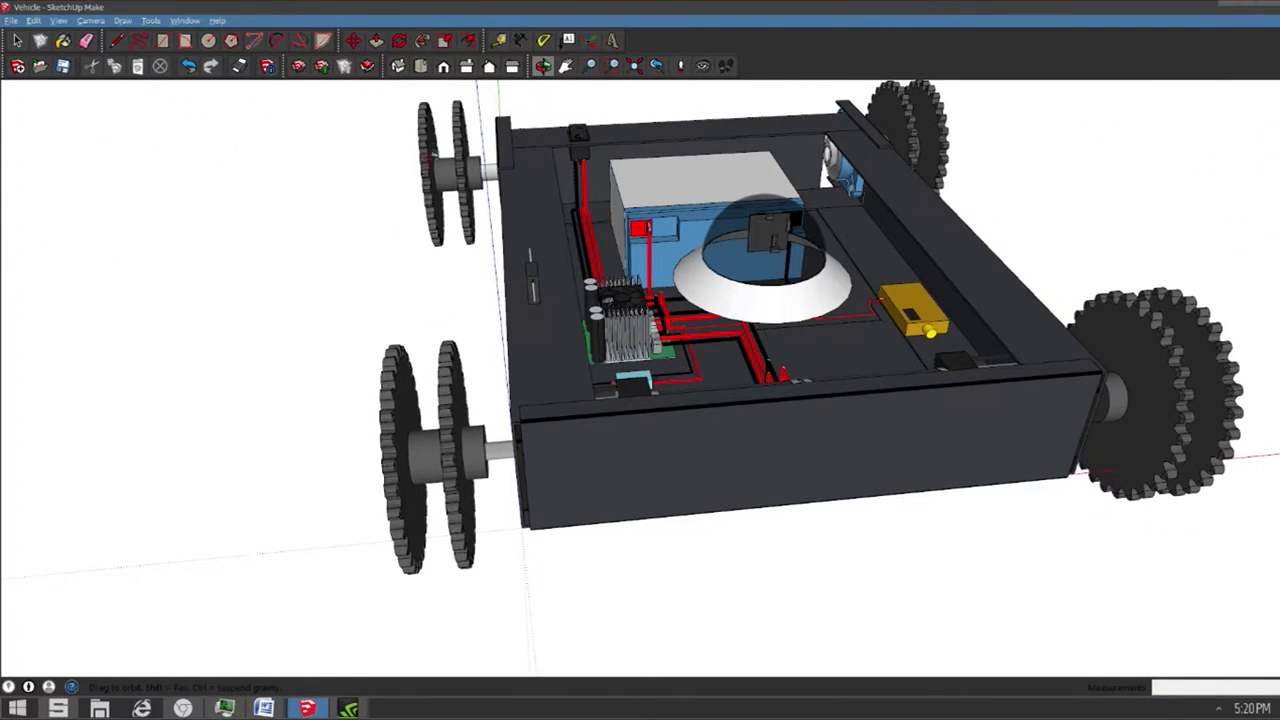
pyautogui.moveTo(403, 236); pyautogui.dragTo(825, 180)
pyautogui.scroll(4, 237, 491)
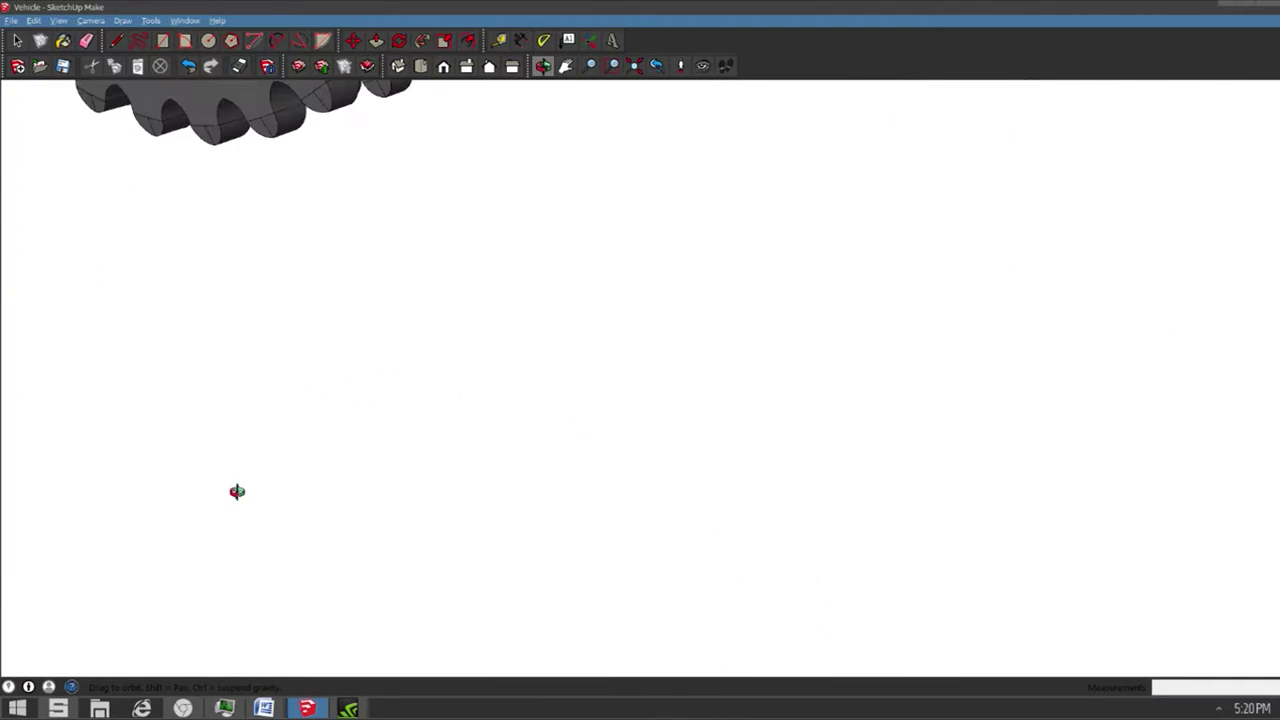
pyautogui.scroll(-10, 318, 200)
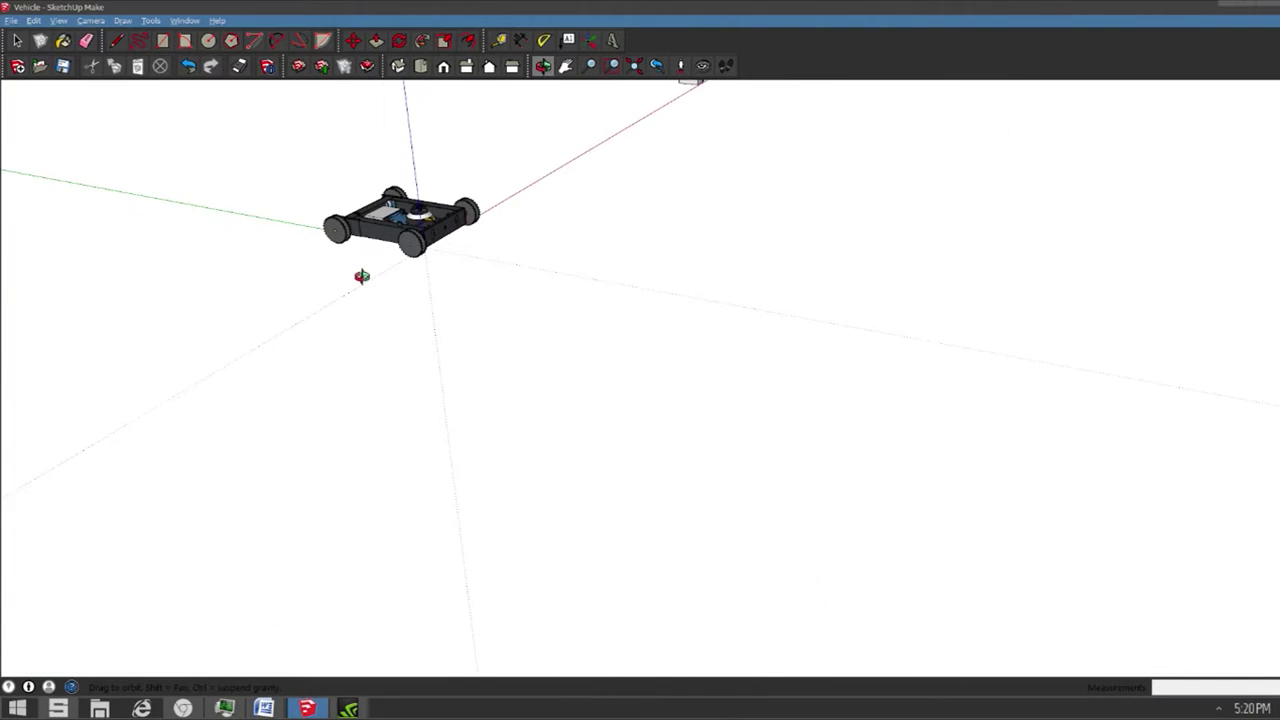
pyautogui.scroll(3, 405, 215)
pyautogui.scroll(4, 406, 214)
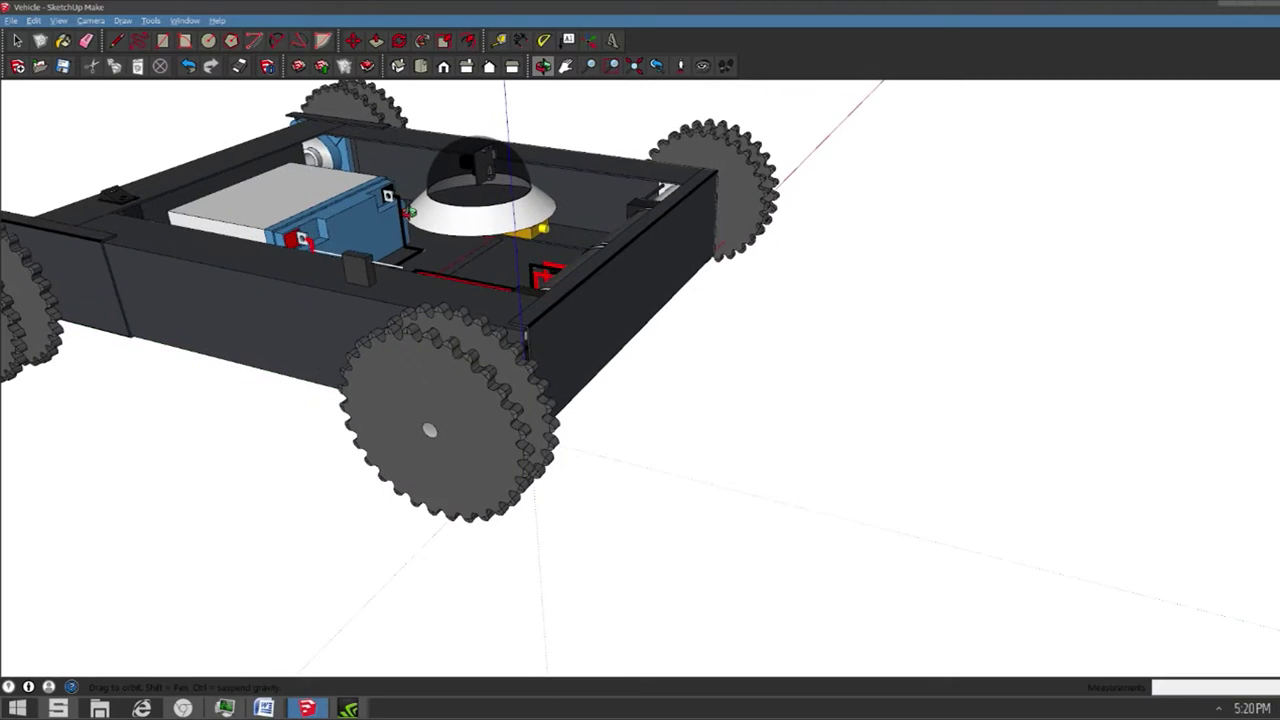
# Orbit around the whole vehicle to inspect all four sprocket pairs, the motors and the open chassis.
pyautogui.moveTo(462, 221); pyautogui.dragTo(588, 206)
pyautogui.scroll(-2, 427, 439)
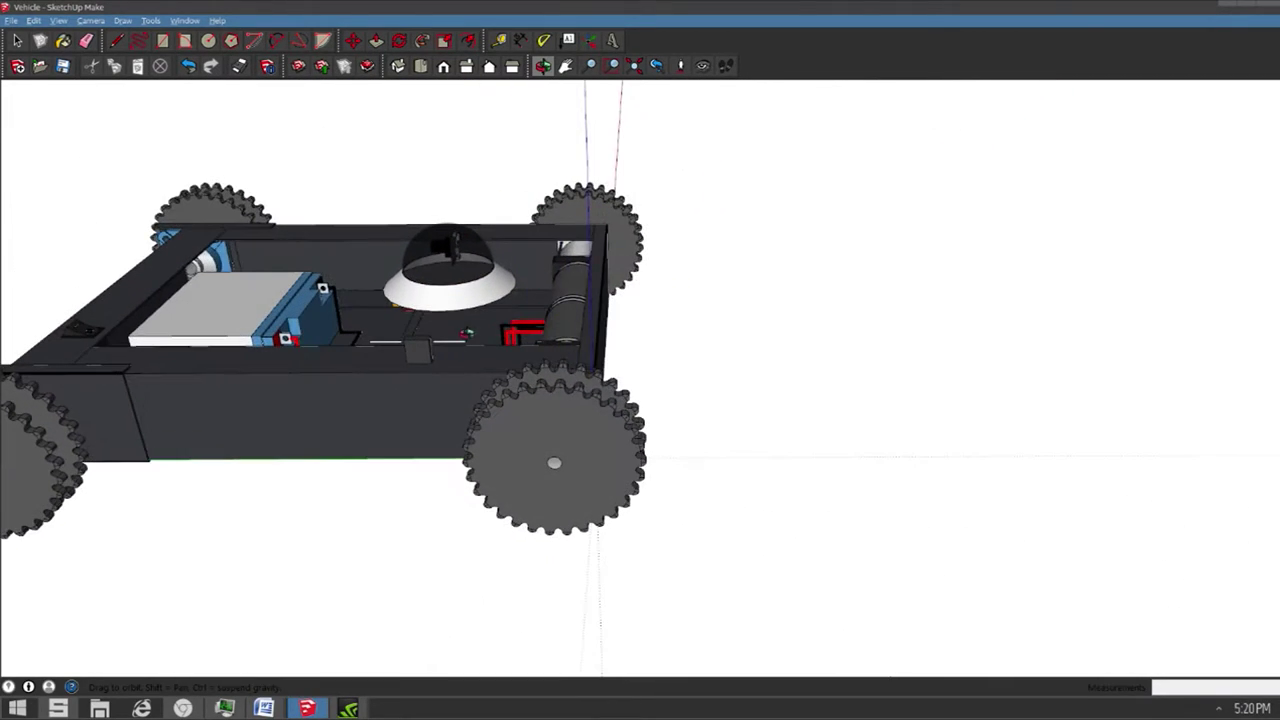
pyautogui.moveTo(467, 332); pyautogui.dragTo(649, 297)
pyautogui.scroll(-2, 546, 371)
pyautogui.moveTo(545, 372); pyautogui.dragTo(606, 337)
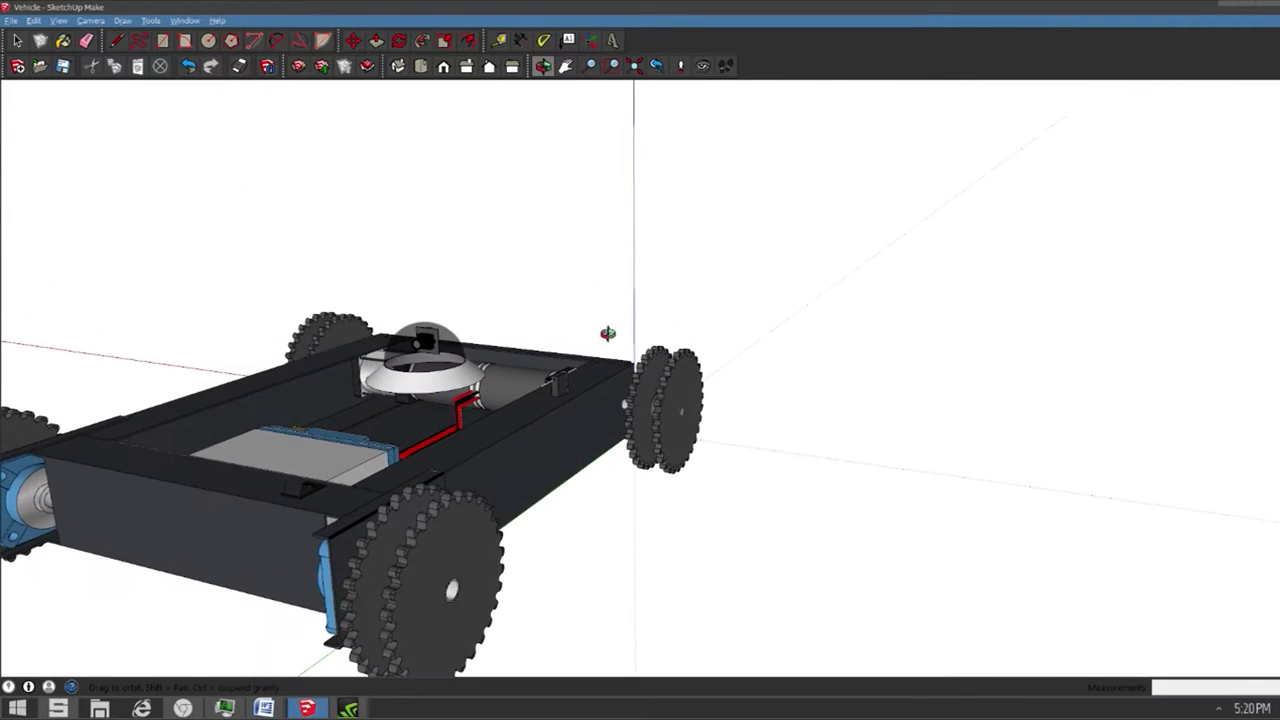
pyautogui.moveTo(504, 440); pyautogui.dragTo(408, 380)
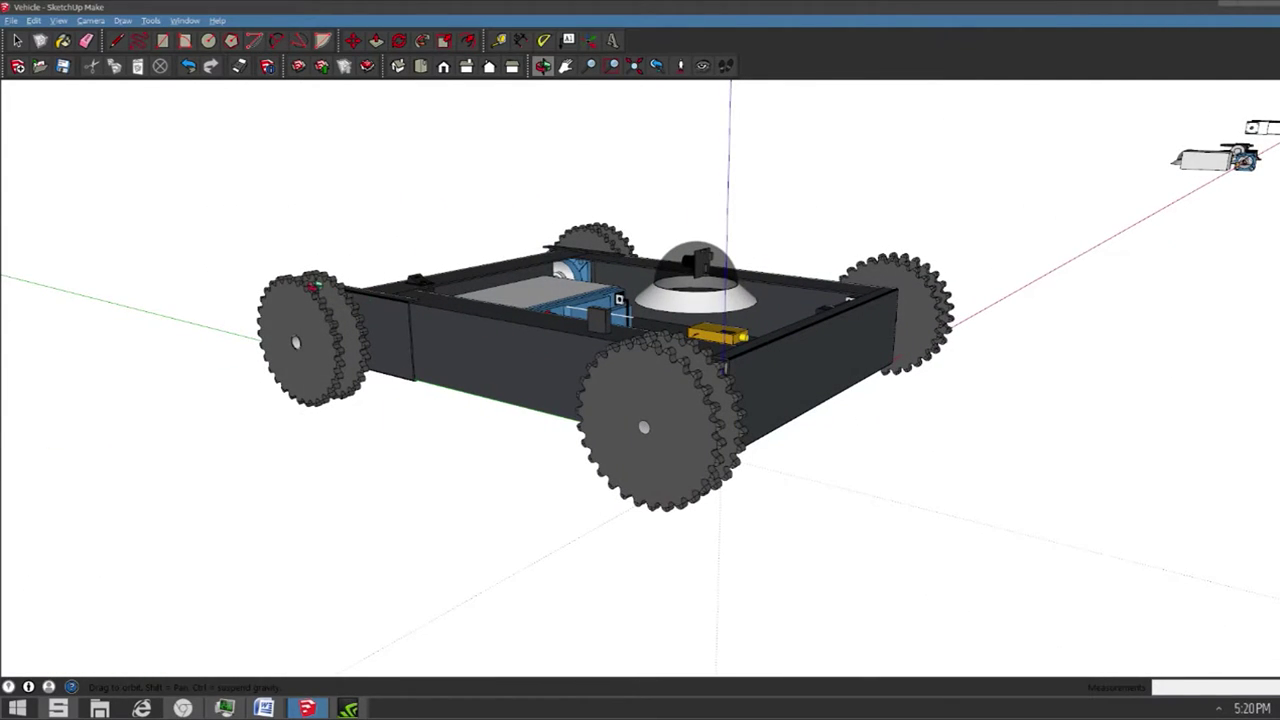
pyautogui.moveTo(793, 316); pyautogui.dragTo(534, 387)
pyautogui.moveTo(845, 380); pyautogui.dragTo(915, 362)
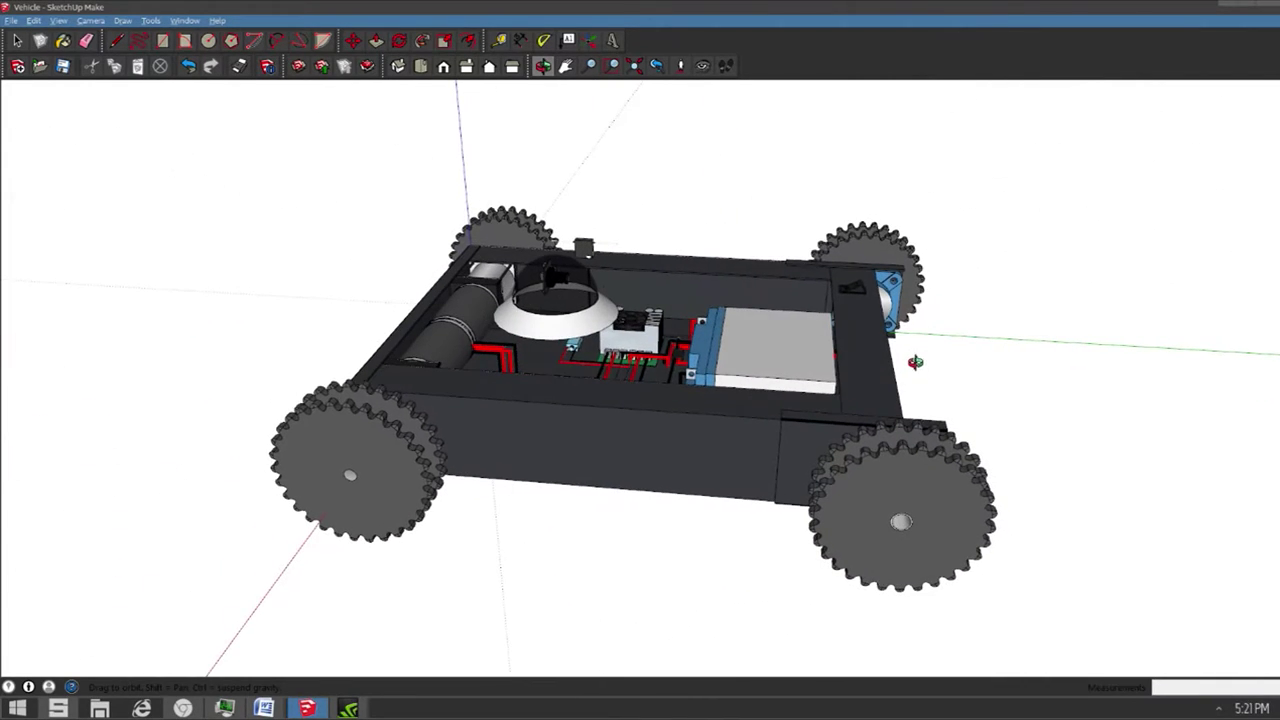
# Switch to the ROBOT document in Word and review the start of the FPV list, from the 10.1'' LCD display onward.
pyautogui.moveTo(264, 708)
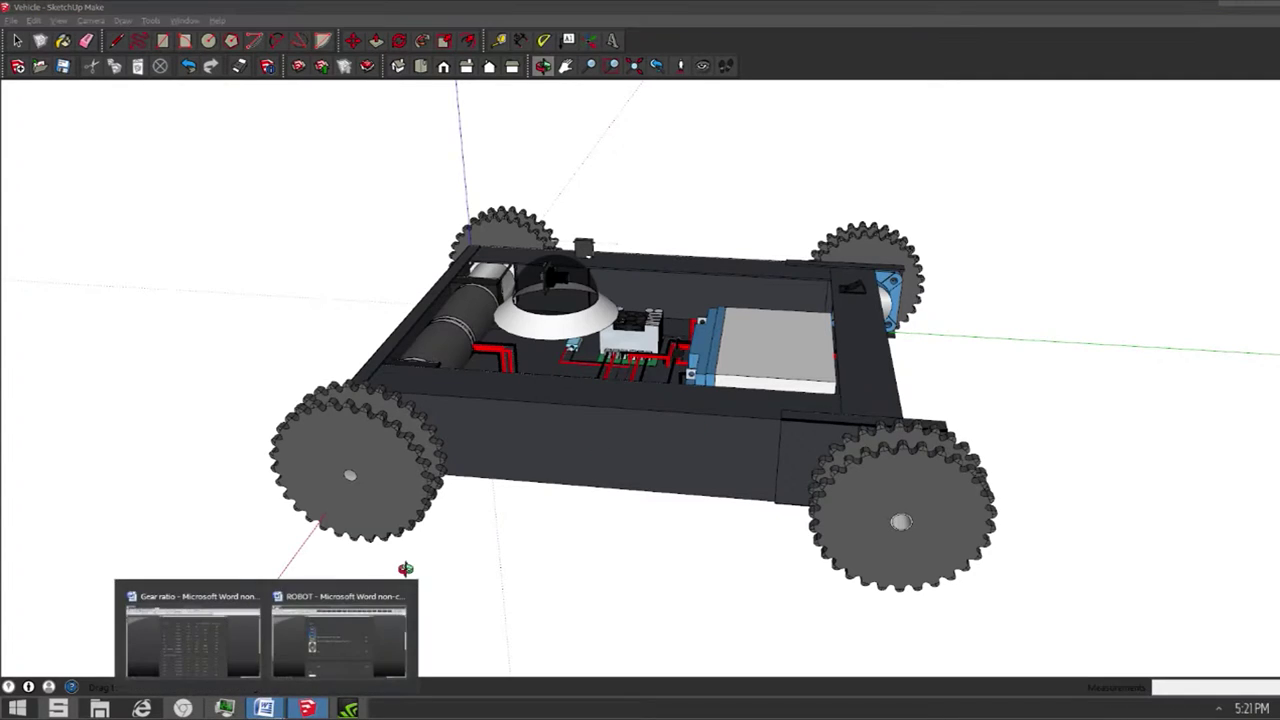
pyautogui.click(339, 630)
pyautogui.scroll(-4, 606, 421)
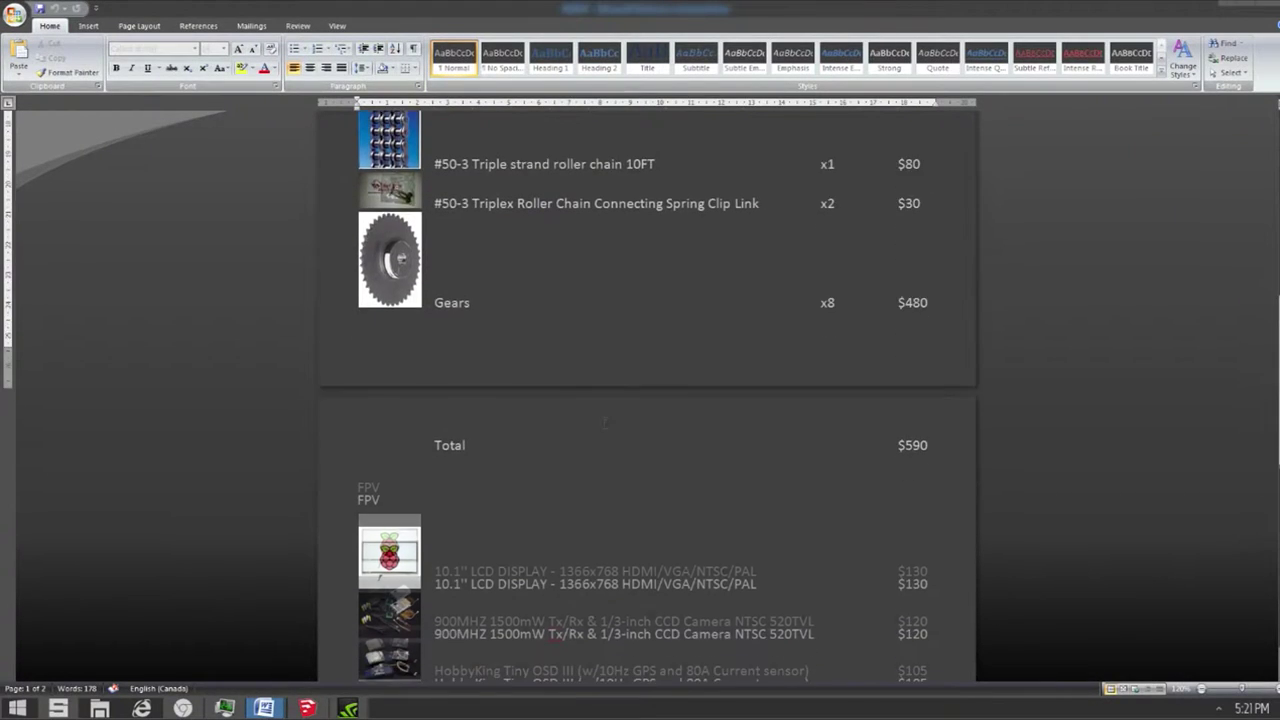
pyautogui.click(514, 489)
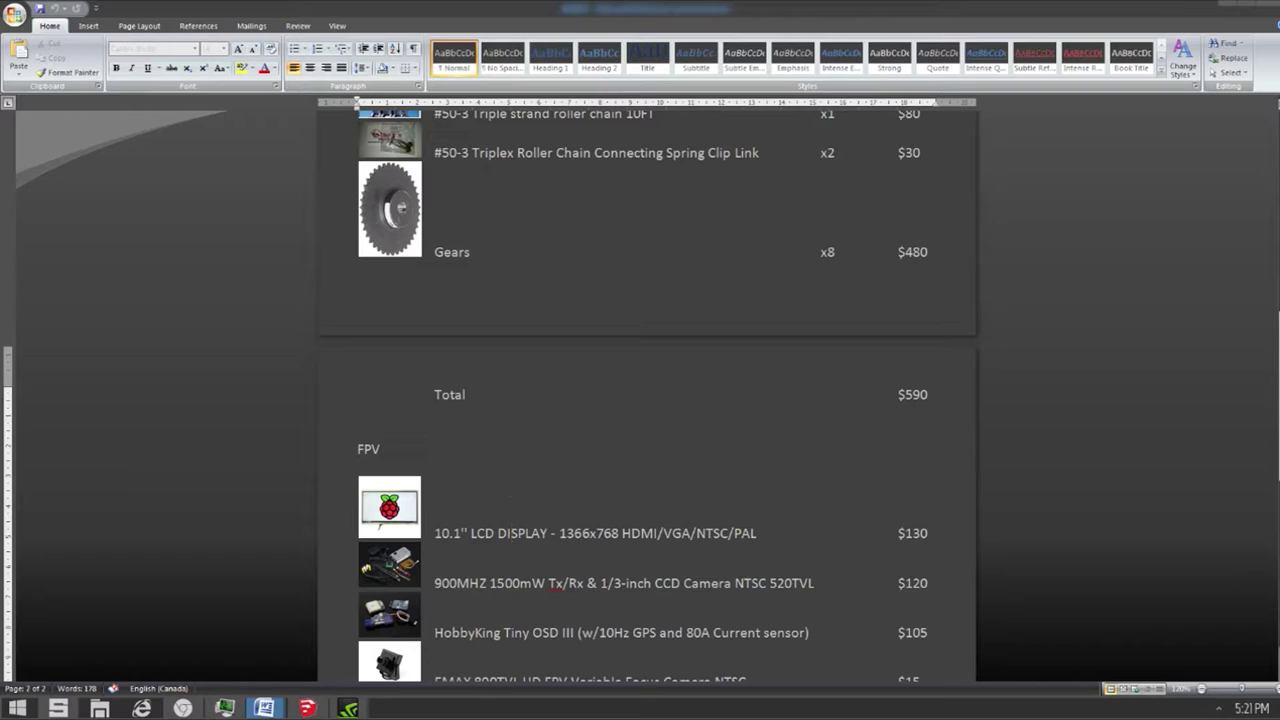
pyautogui.scroll(-3, 783, 533)
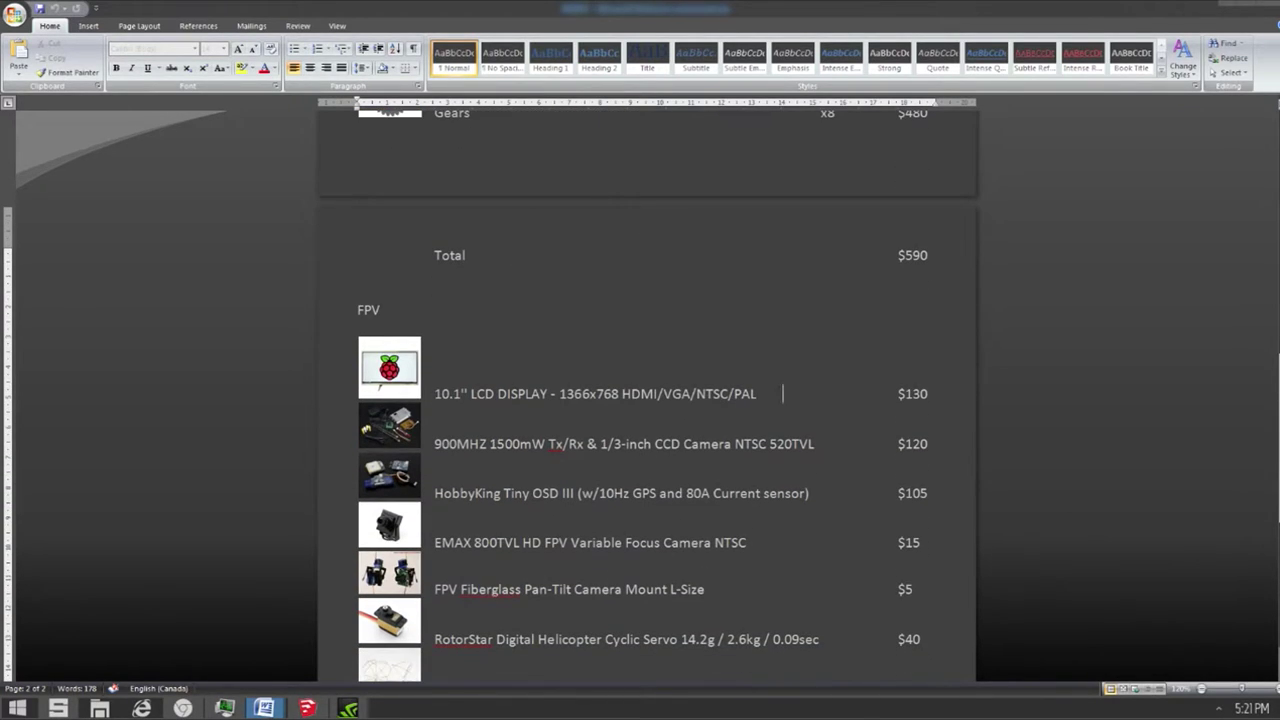
pyautogui.scroll(-1, 783, 393)
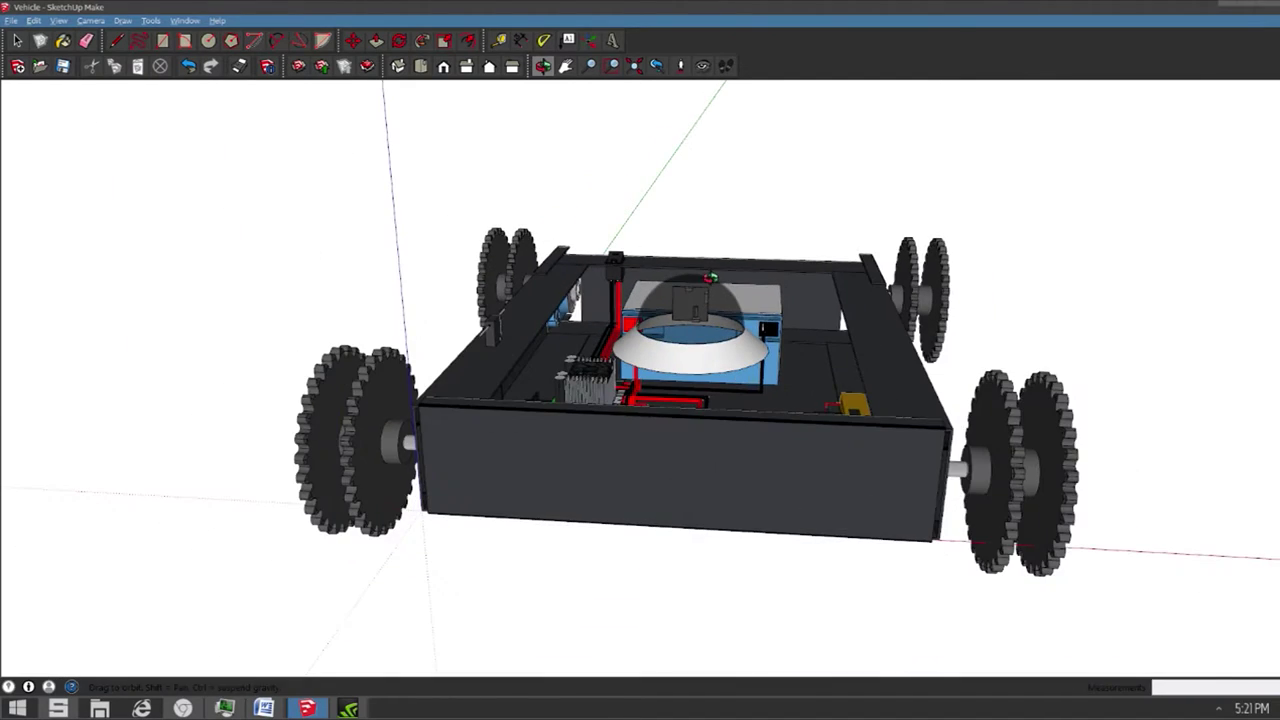
# Switch to the SketchUp vehicle and view the camera dome and internal electronics from a raised corner angle.
pyautogui.moveTo(711, 271); pyautogui.dragTo(545, 305)
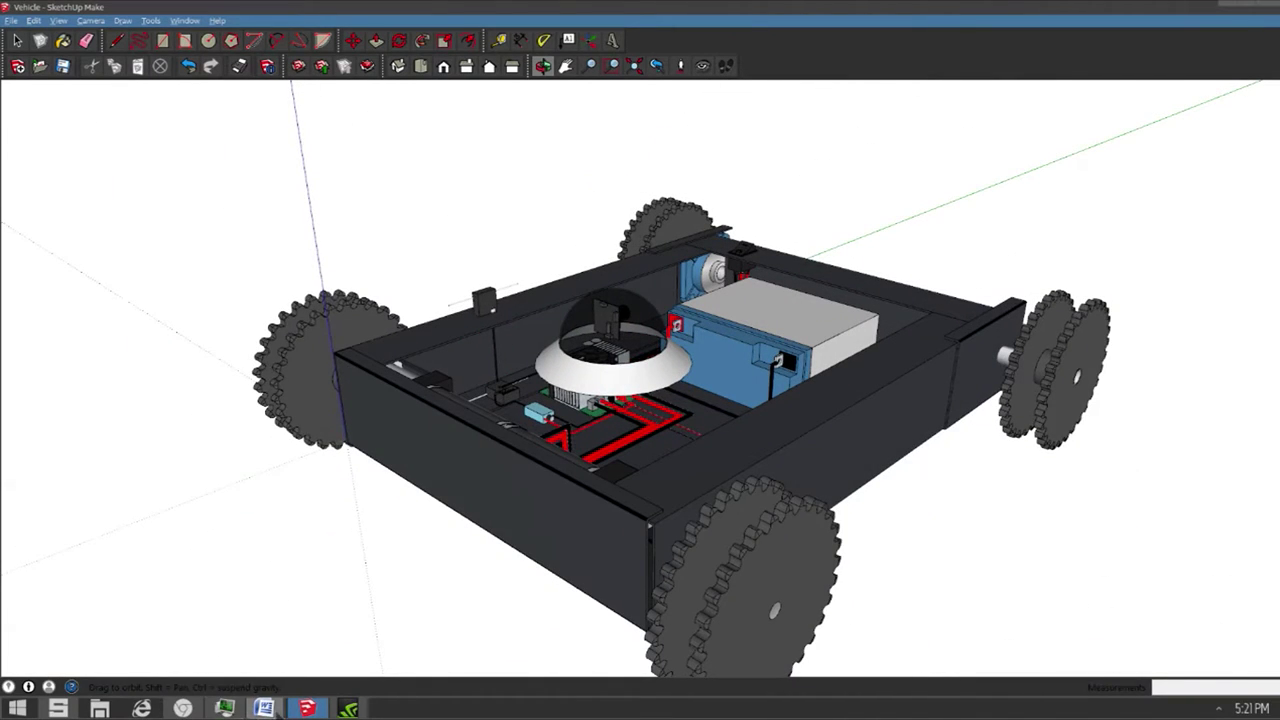
# Return to the ROBOT document in Word and review the FPV cameras, pan-tilt mount, servo and antenna entries.
pyautogui.moveTo(264, 708)
pyautogui.click(340, 630)
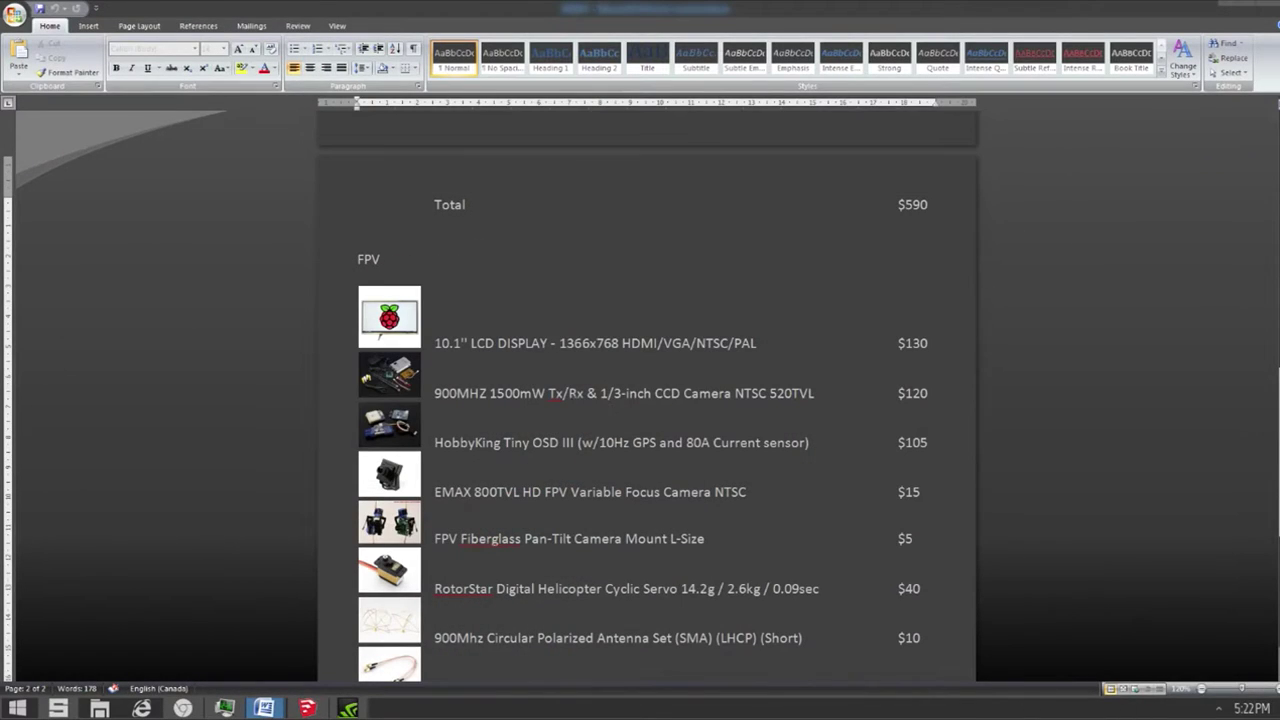
pyautogui.scroll(-1, 1007, 390)
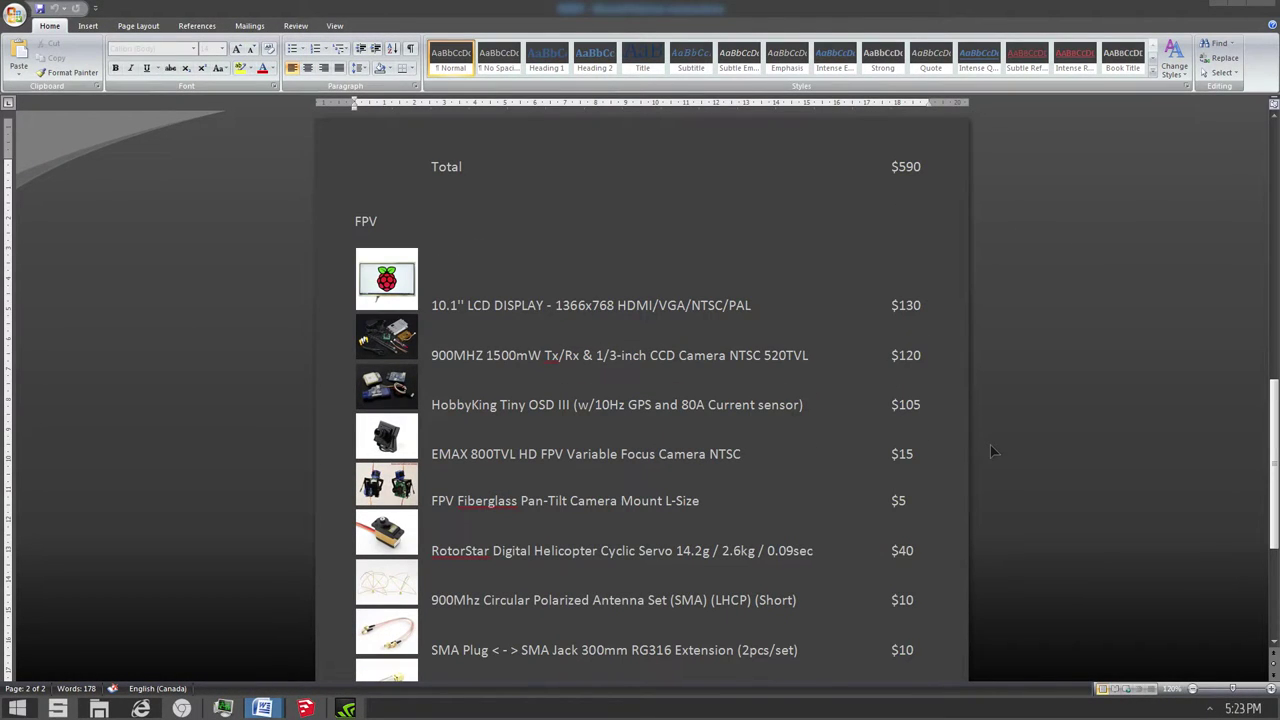
# Delete the empty line above the Tracks heading in the parts list.
pyautogui.scroll(3, 990, 445)
pyautogui.scroll(8, 992, 452)
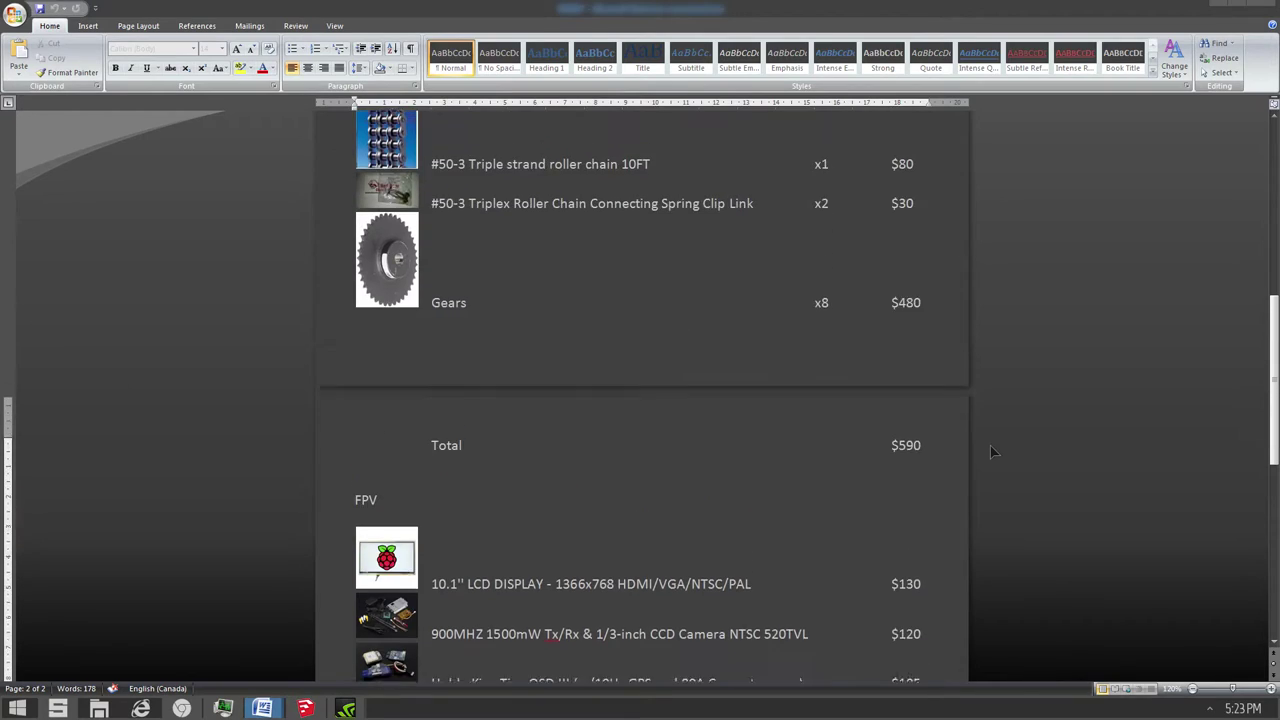
pyautogui.doubleClick(371, 205)
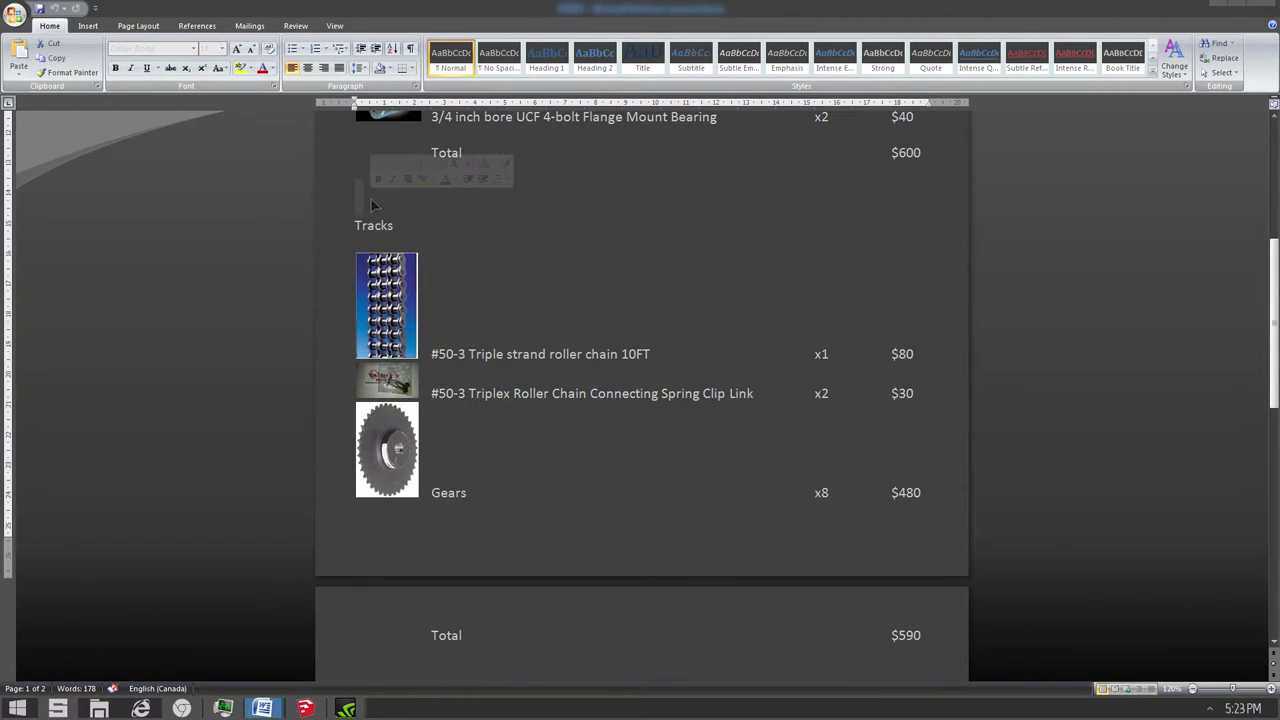
pyautogui.click(399, 238)
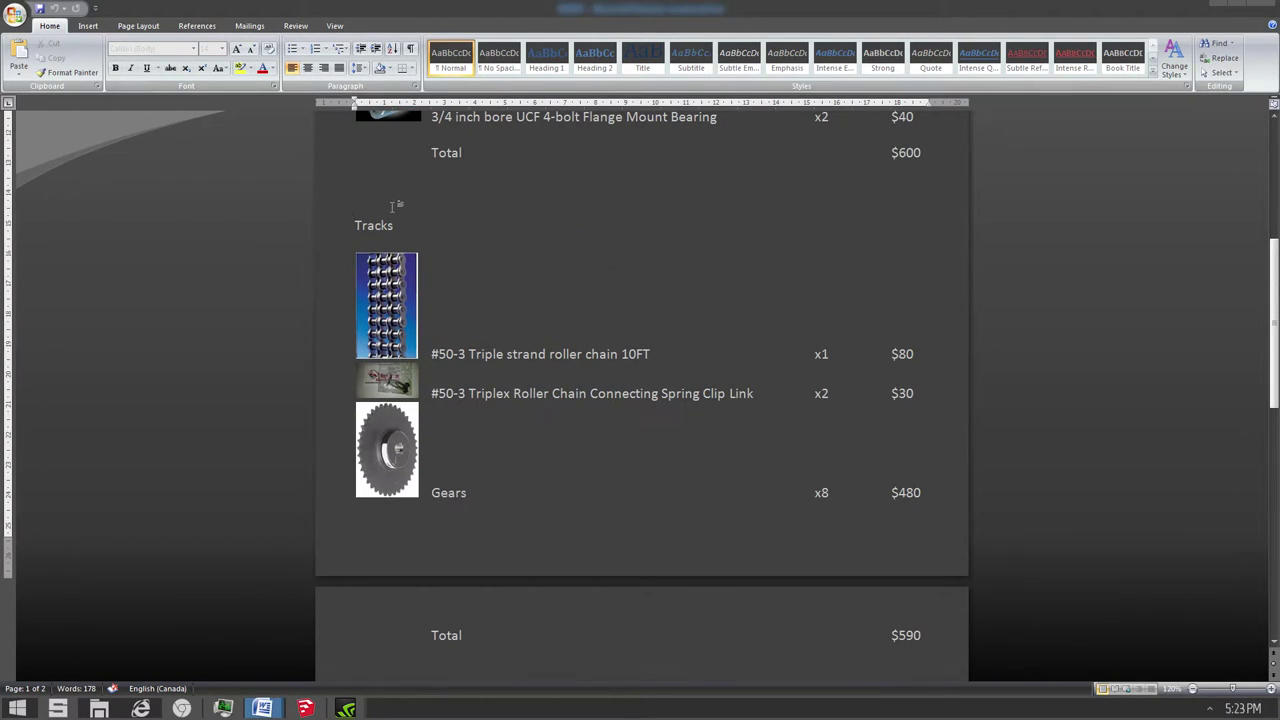
pyautogui.press('Delete')
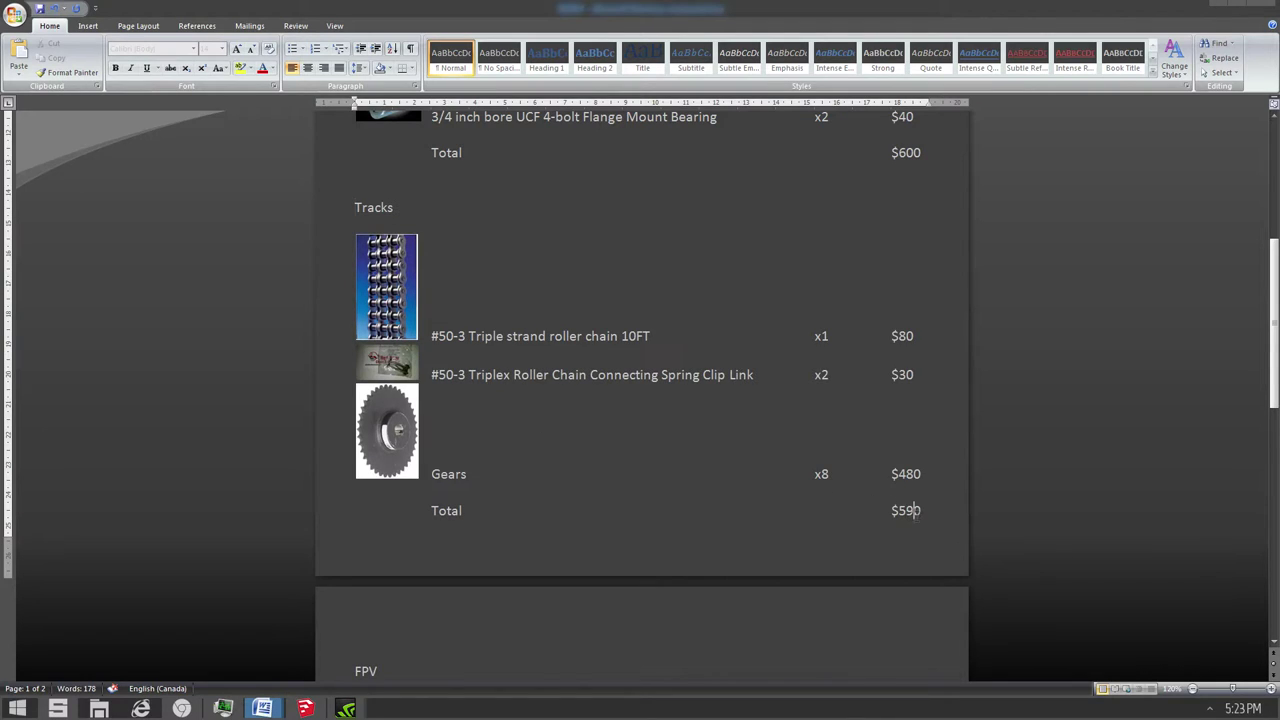
# Highlight the Gears row under Tracks to review its cost alongside the section total.
pyautogui.scroll(1, 506, 470)
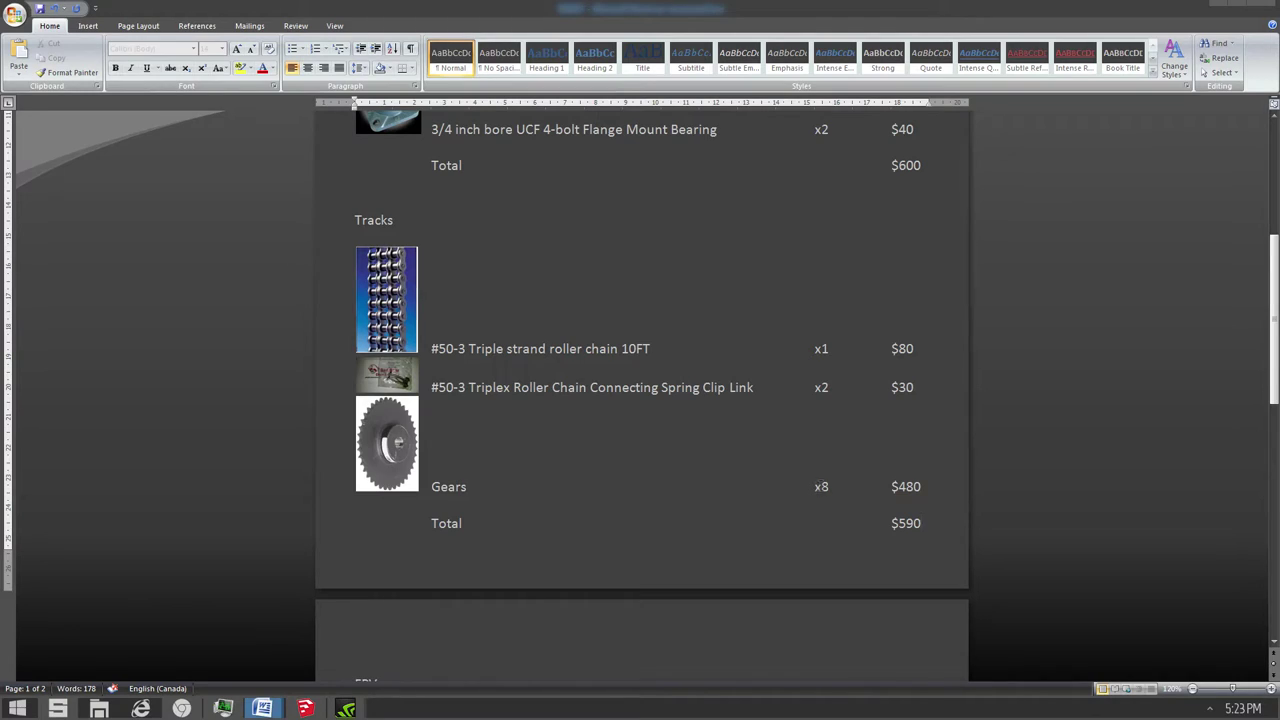
pyautogui.moveTo(926, 486); pyautogui.dragTo(390, 470)
pyautogui.click(935, 486)
pyautogui.scroll(1, 937, 395)
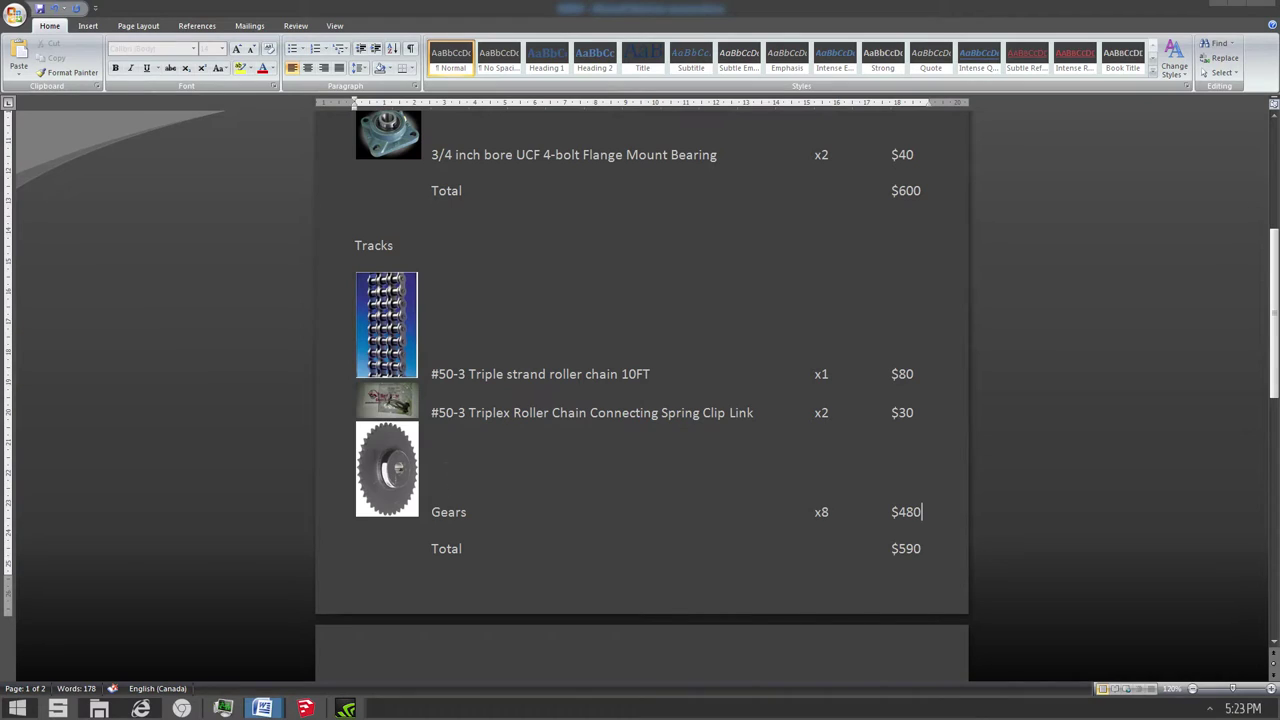
# Review the FPV parts list down to the board lens, pointing out the 80A current sensor of the HobbyKing Tiny OSD III.
pyautogui.scroll(-10, 510, 540)
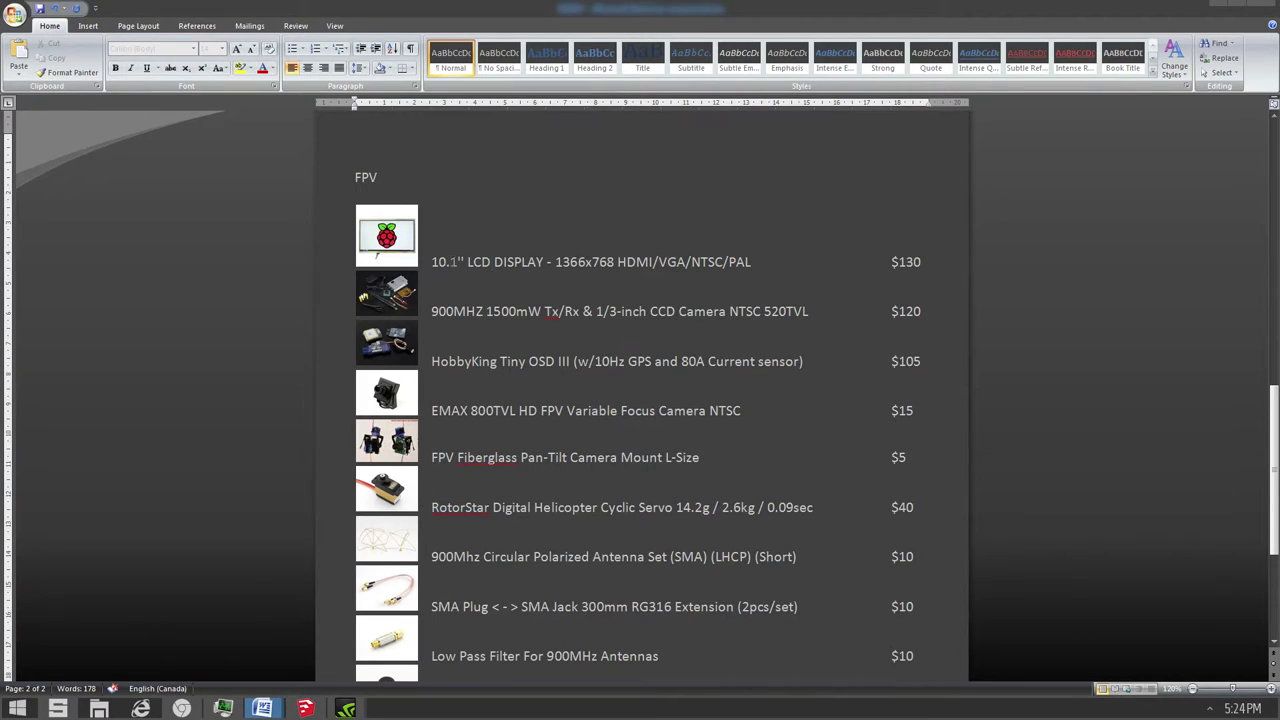
pyautogui.scroll(-1, 641, 400)
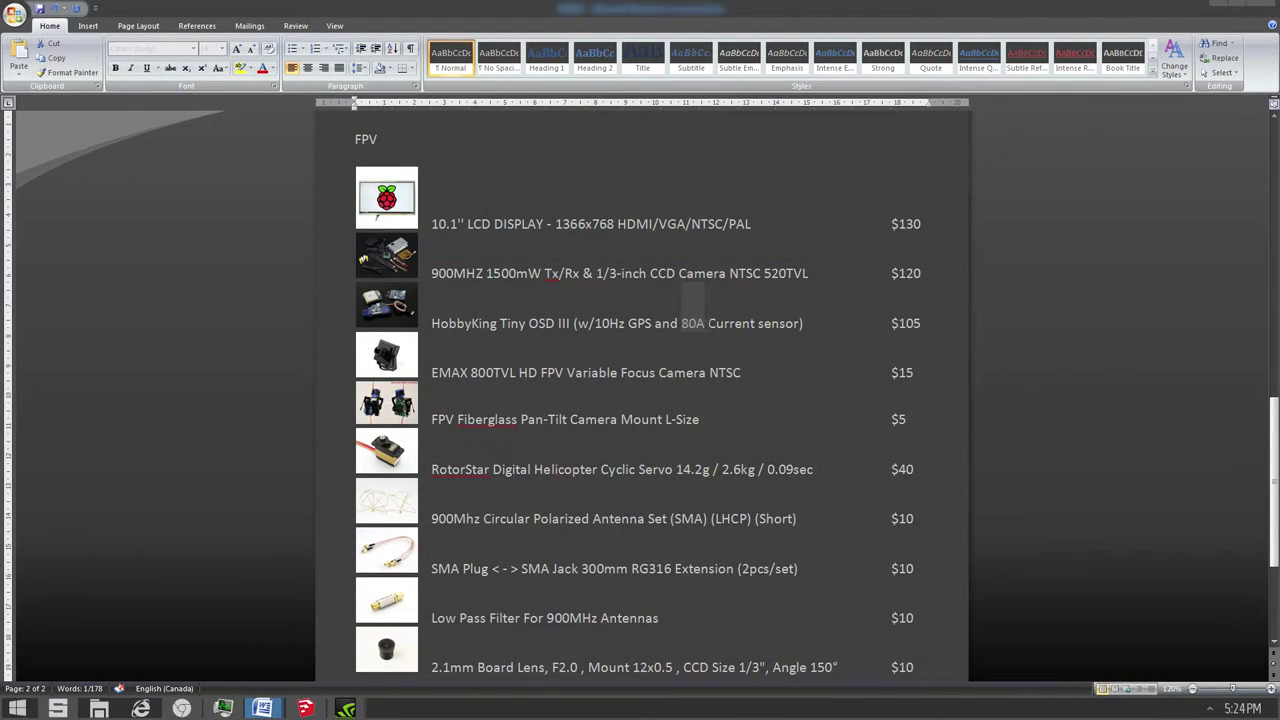
pyautogui.click(708, 323)
pyautogui.click(702, 323)
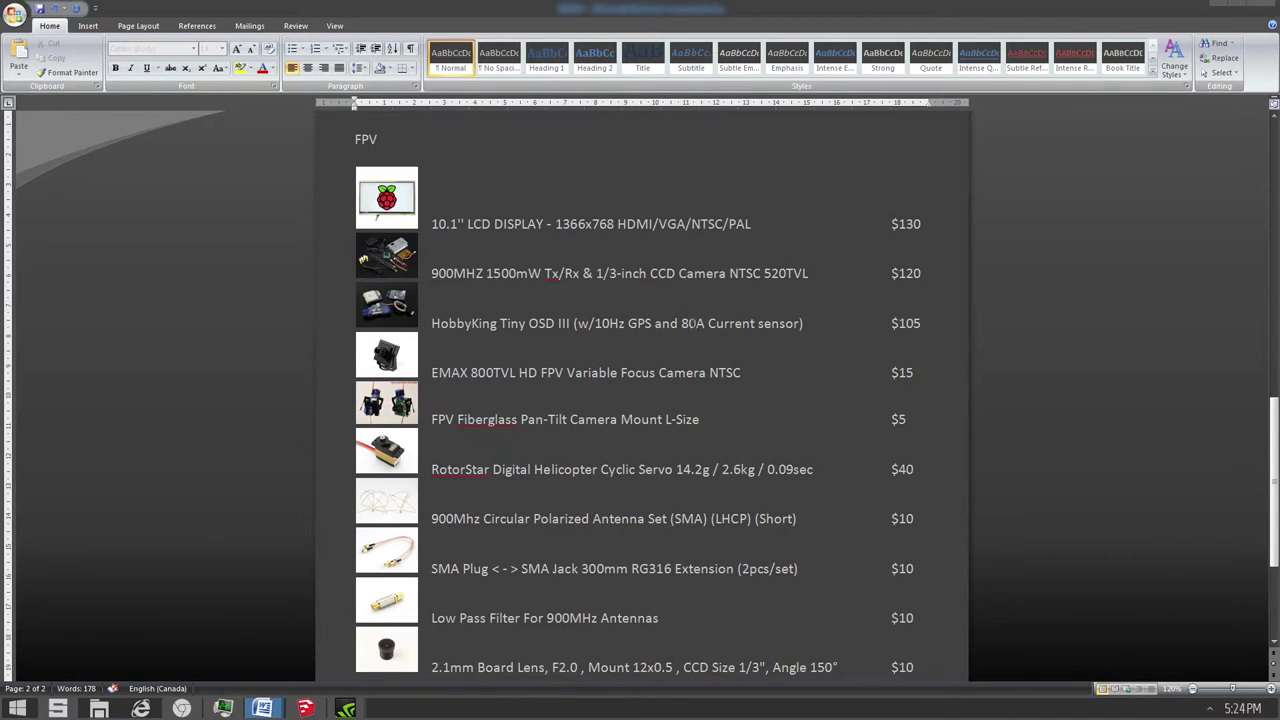
# Switch to SketchUp and examine the vehicle's camera dome, battery, wiring and yellow transmitter from several sides.
pyautogui.click(305, 708)
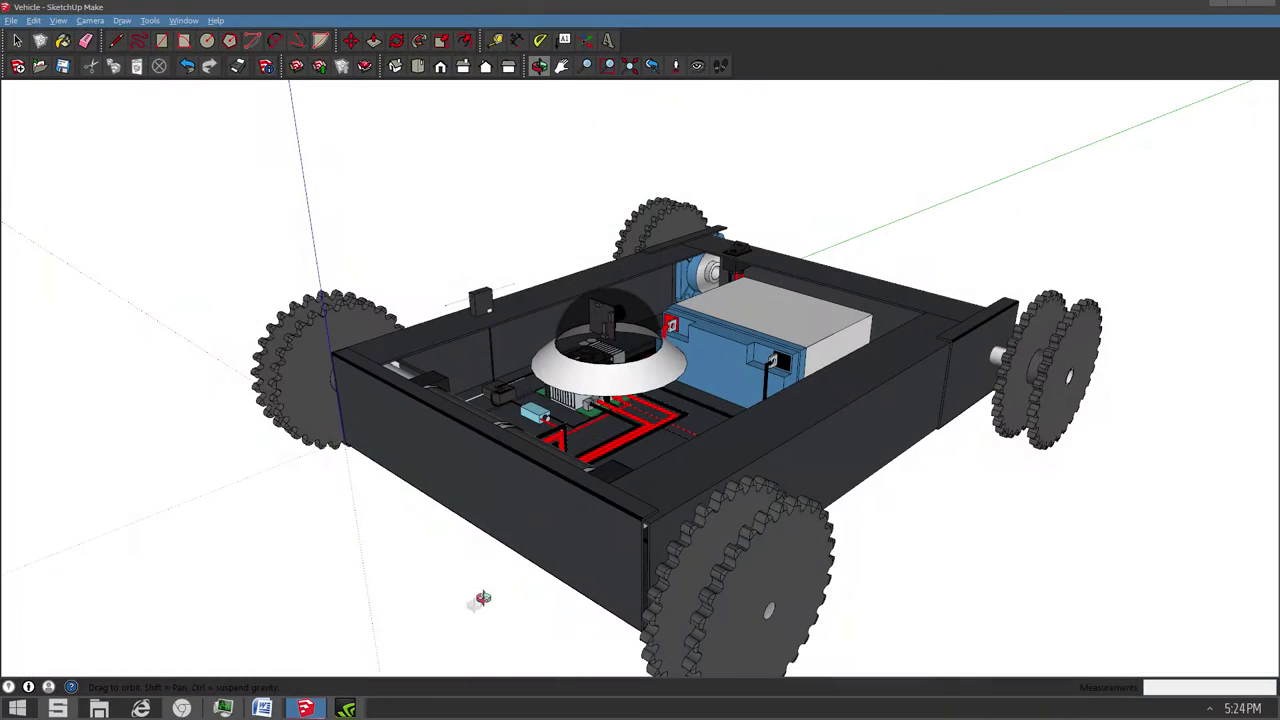
pyautogui.scroll(2, 625, 412)
pyautogui.moveTo(625, 412); pyautogui.dragTo(507, 463)
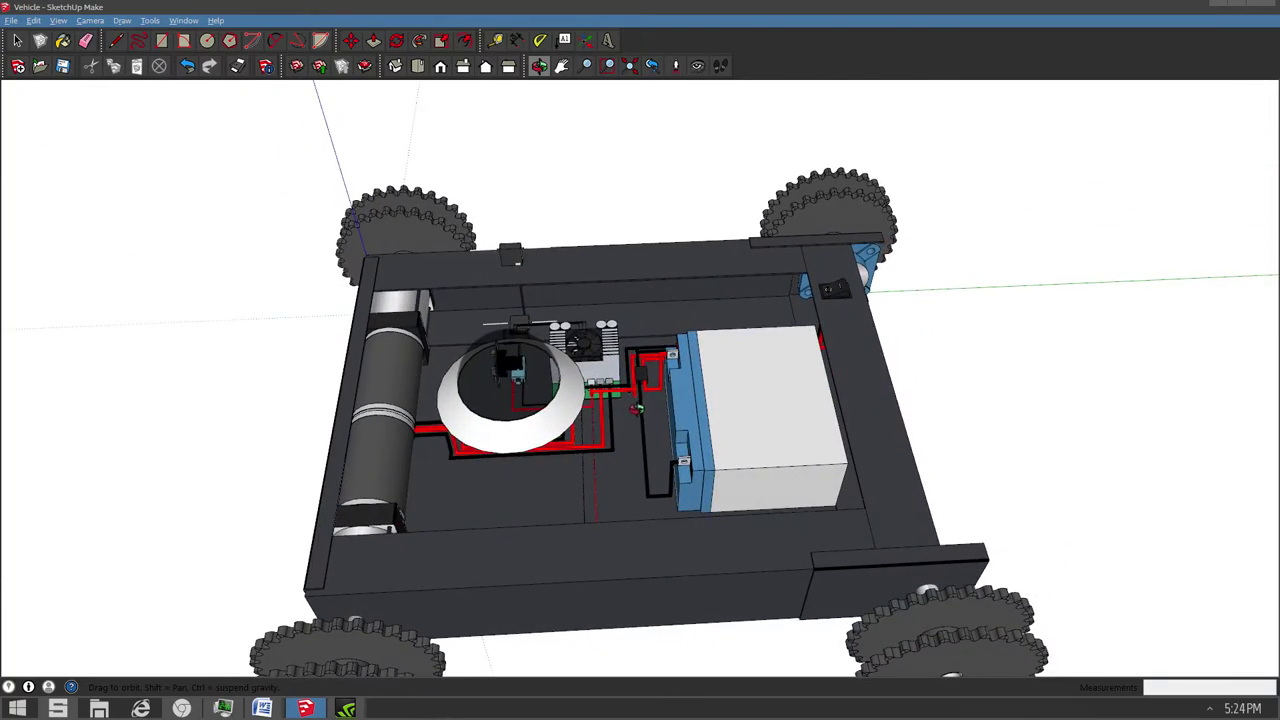
pyautogui.moveTo(637, 409); pyautogui.dragTo(520, 508)
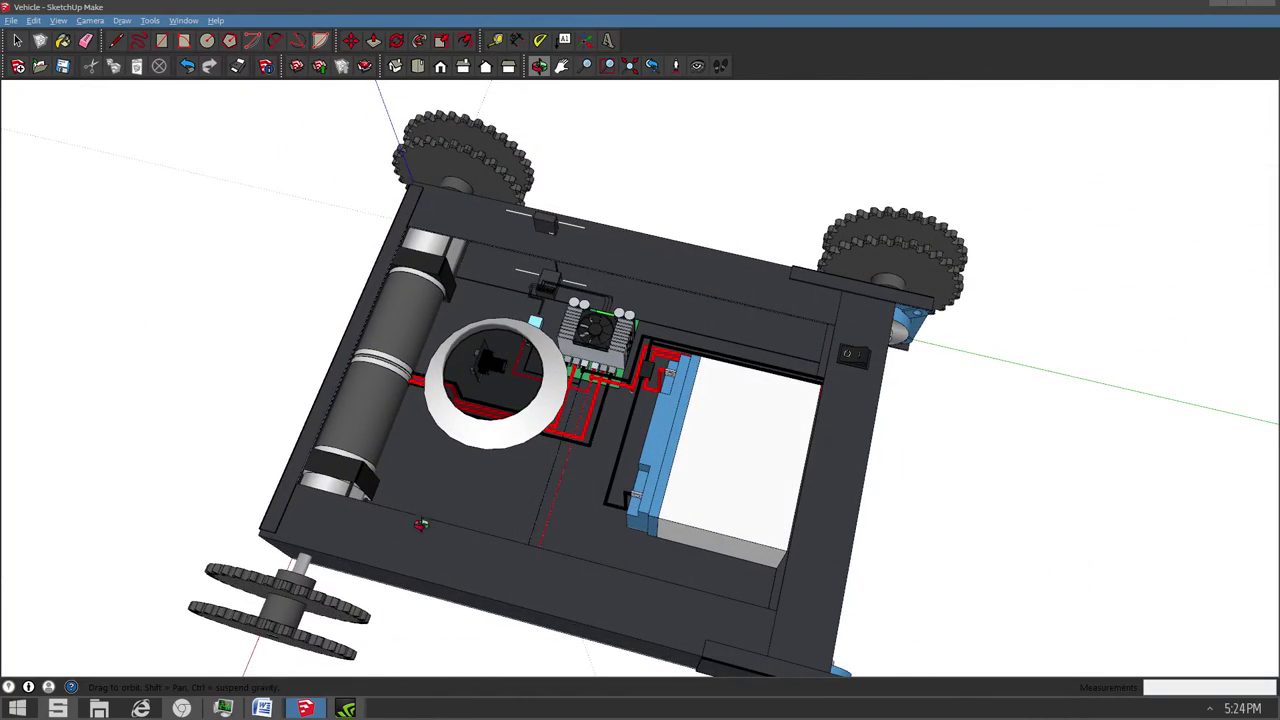
pyautogui.moveTo(396, 526); pyautogui.dragTo(920, 330)
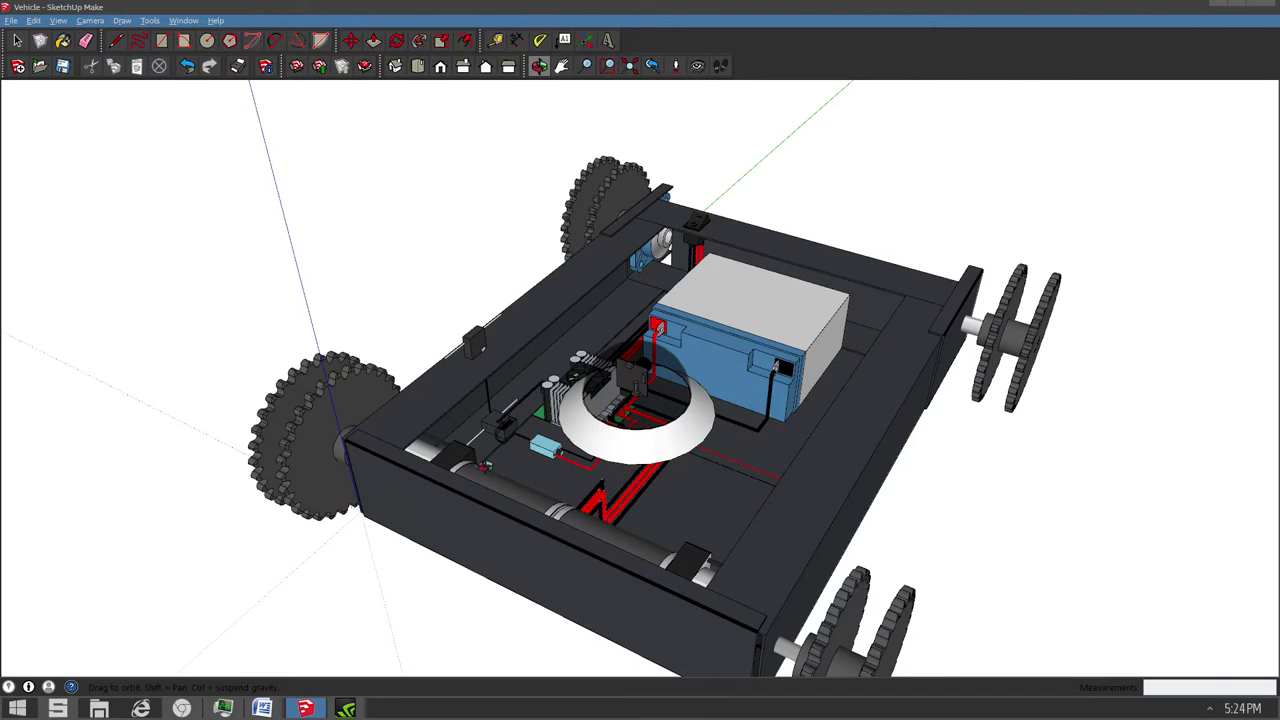
pyautogui.moveTo(485, 466); pyautogui.dragTo(690, 449)
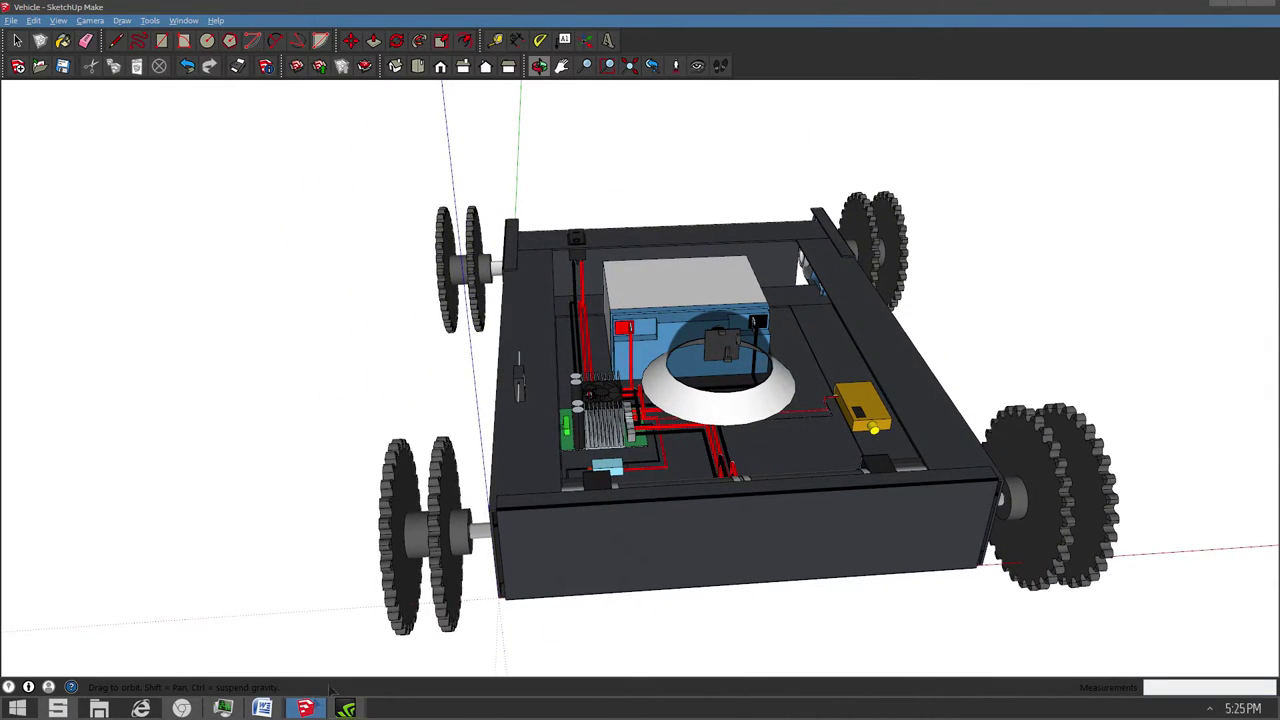
# Go back to the Word parts list and review the FPV display, transmitter, camera and pan-tilt mount entries.
pyautogui.moveTo(262, 708)
pyautogui.click(330, 630)
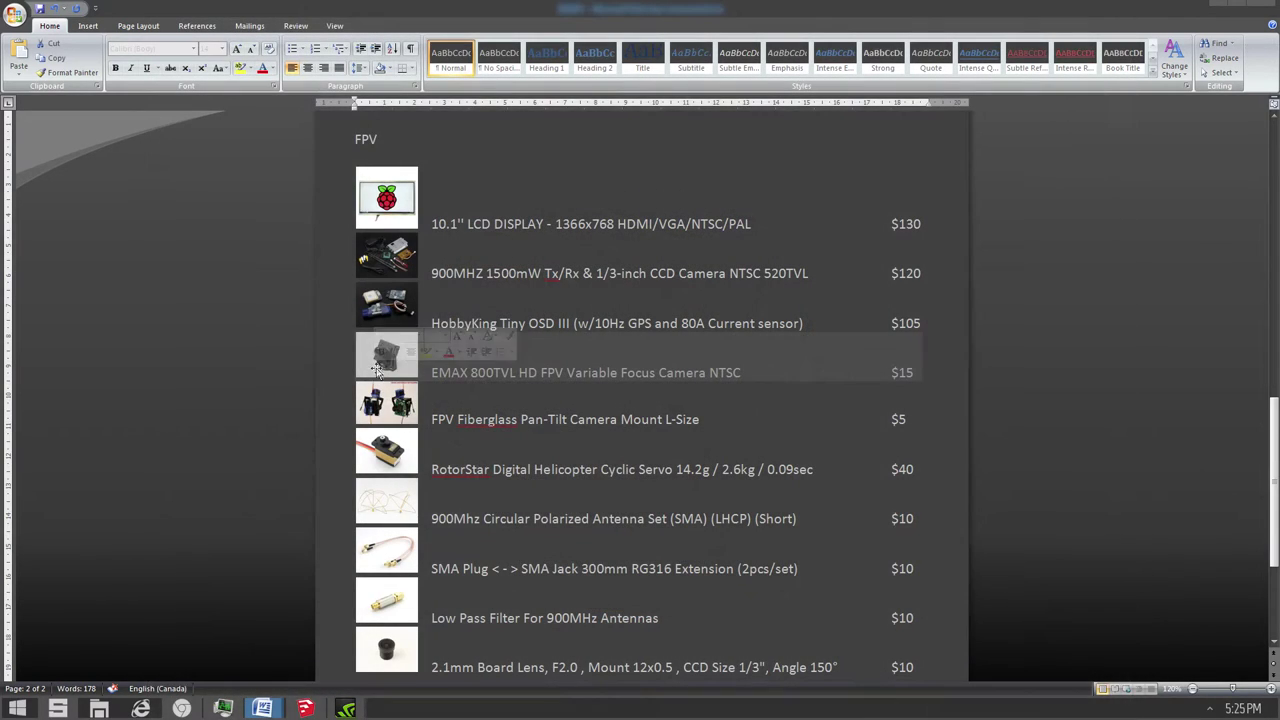
pyautogui.click(538, 372)
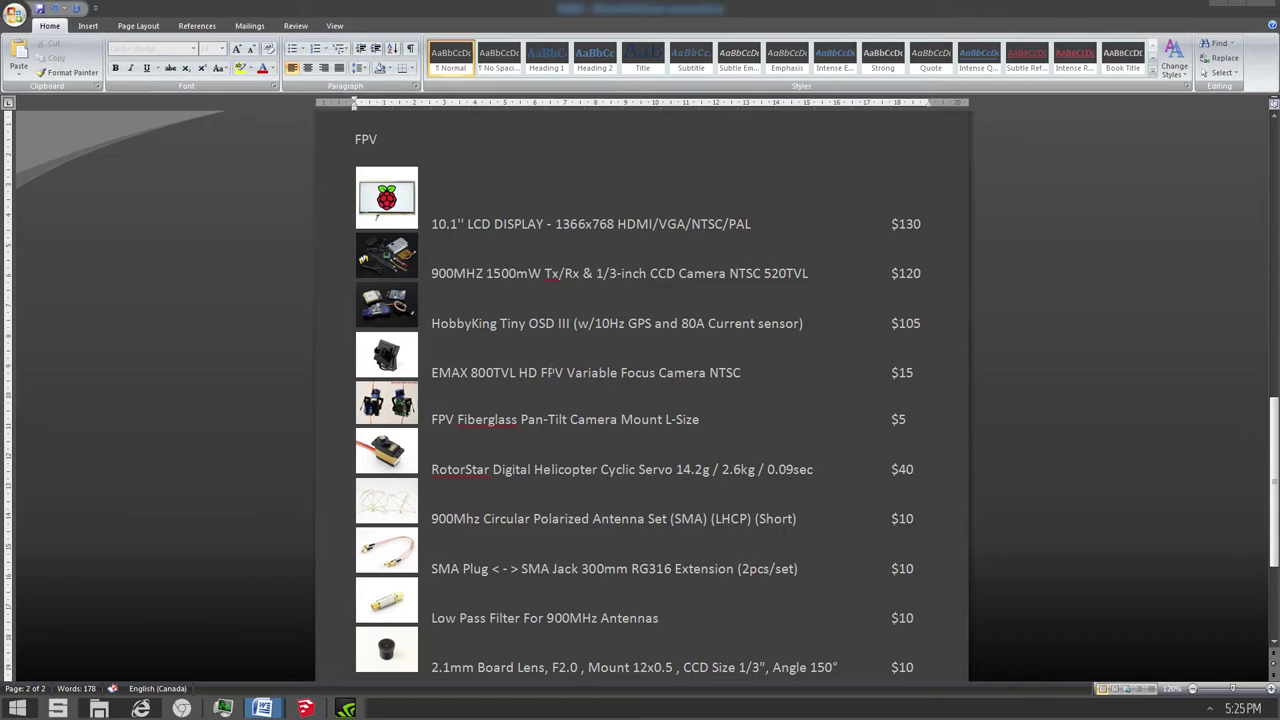
pyautogui.scroll(-1, 538, 372)
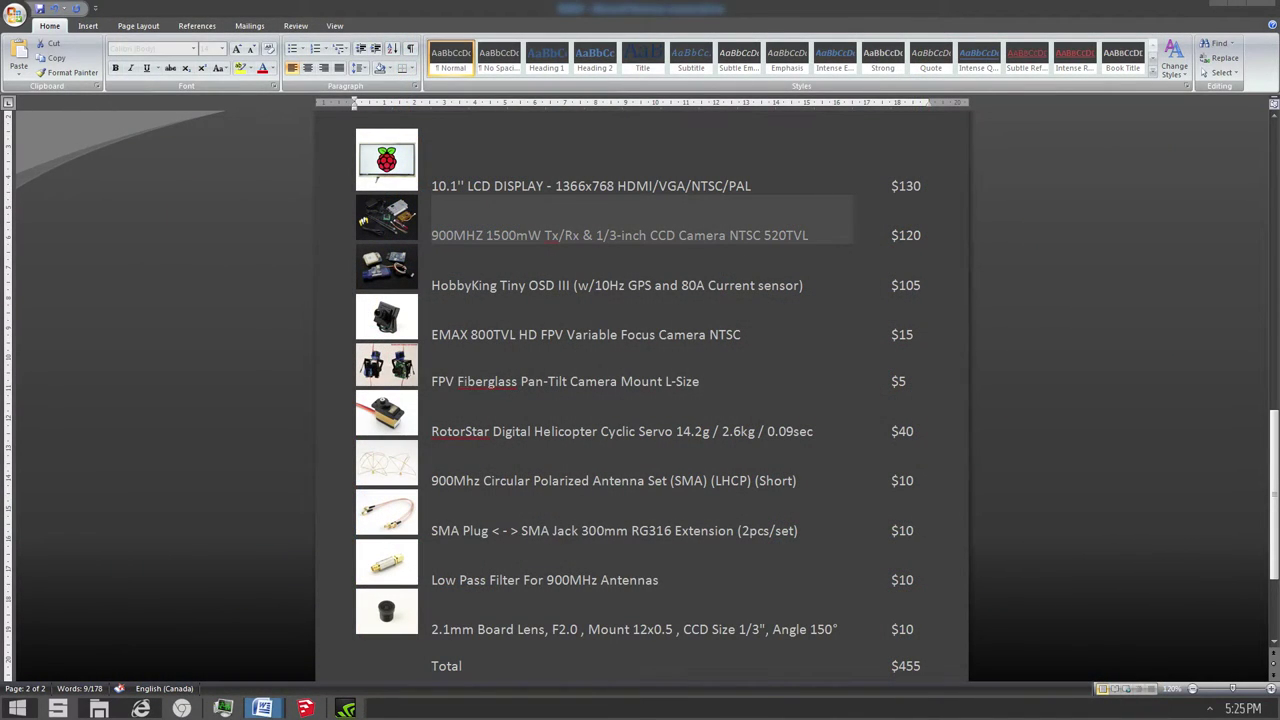
pyautogui.click(446, 381)
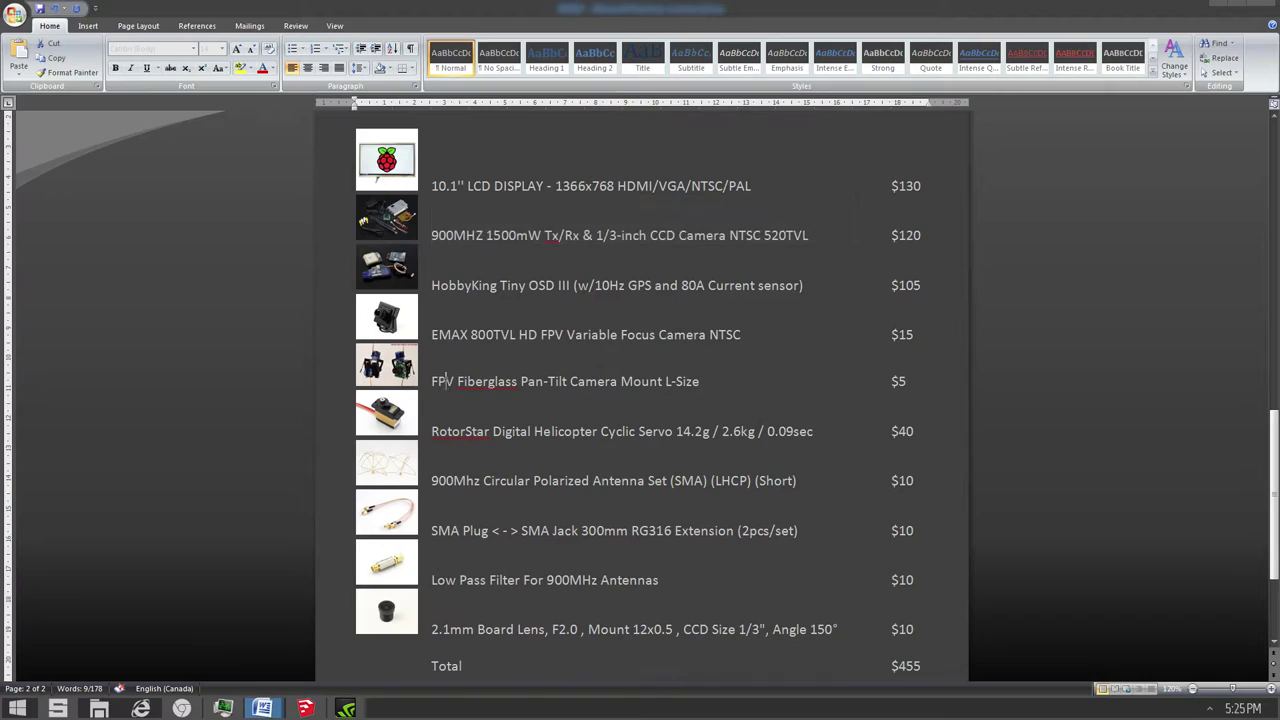
# Return to the SketchUp vehicle and examine the camera inside its transparent dome up close.
pyautogui.click(305, 707)
pyautogui.scroll(3, 703, 365)
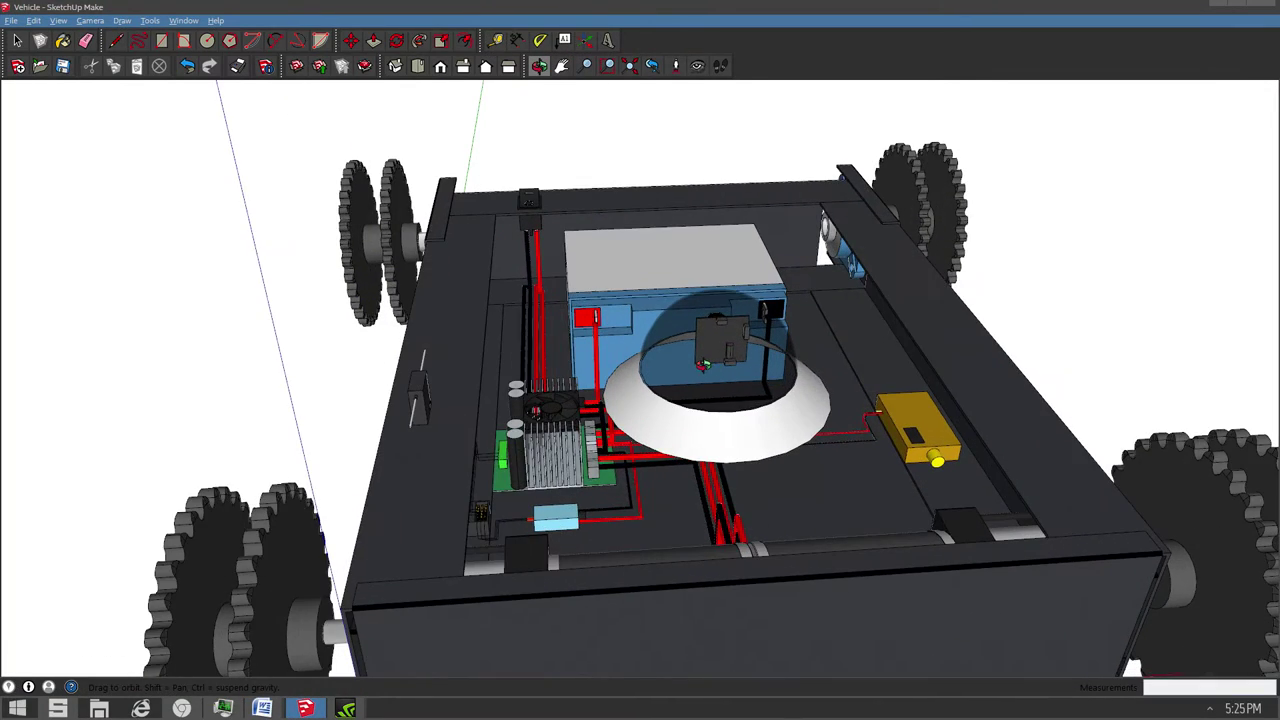
pyautogui.moveTo(703, 365); pyautogui.dragTo(482, 291)
pyautogui.scroll(2, 460, 232)
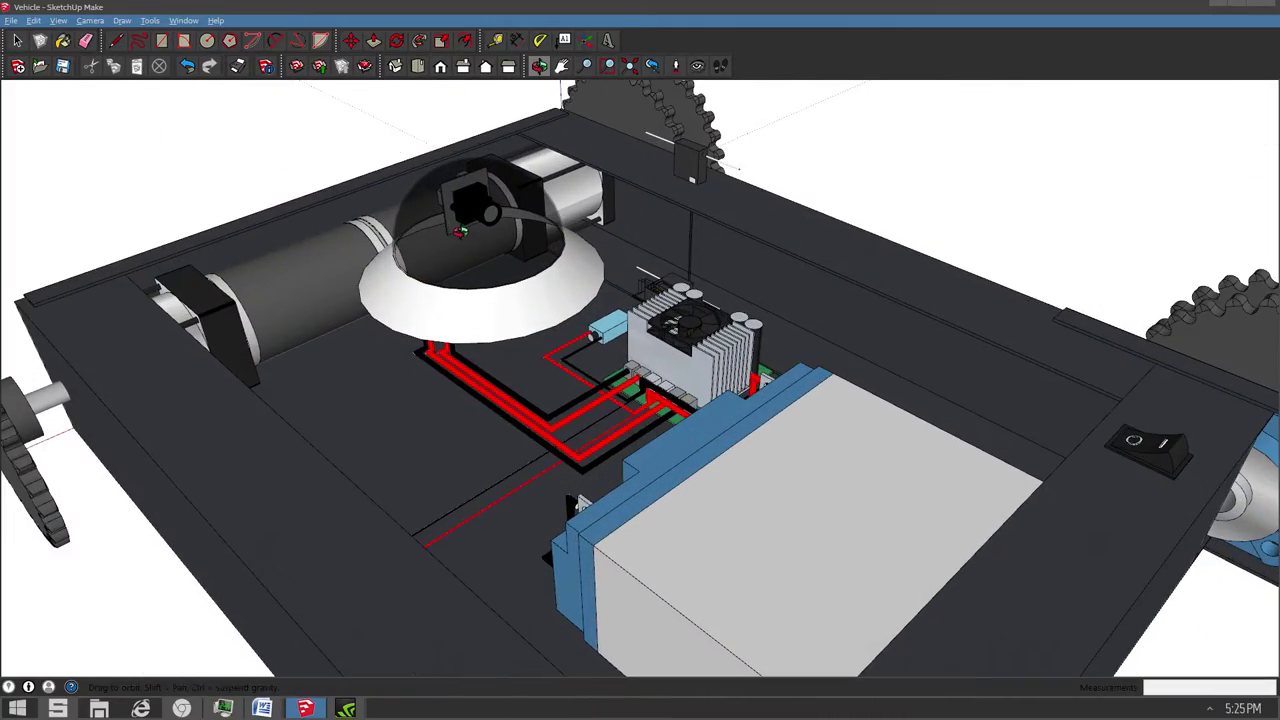
pyautogui.moveTo(484, 180); pyautogui.dragTo(990, 330)
pyautogui.moveTo(712, 409); pyautogui.dragTo(623, 401)
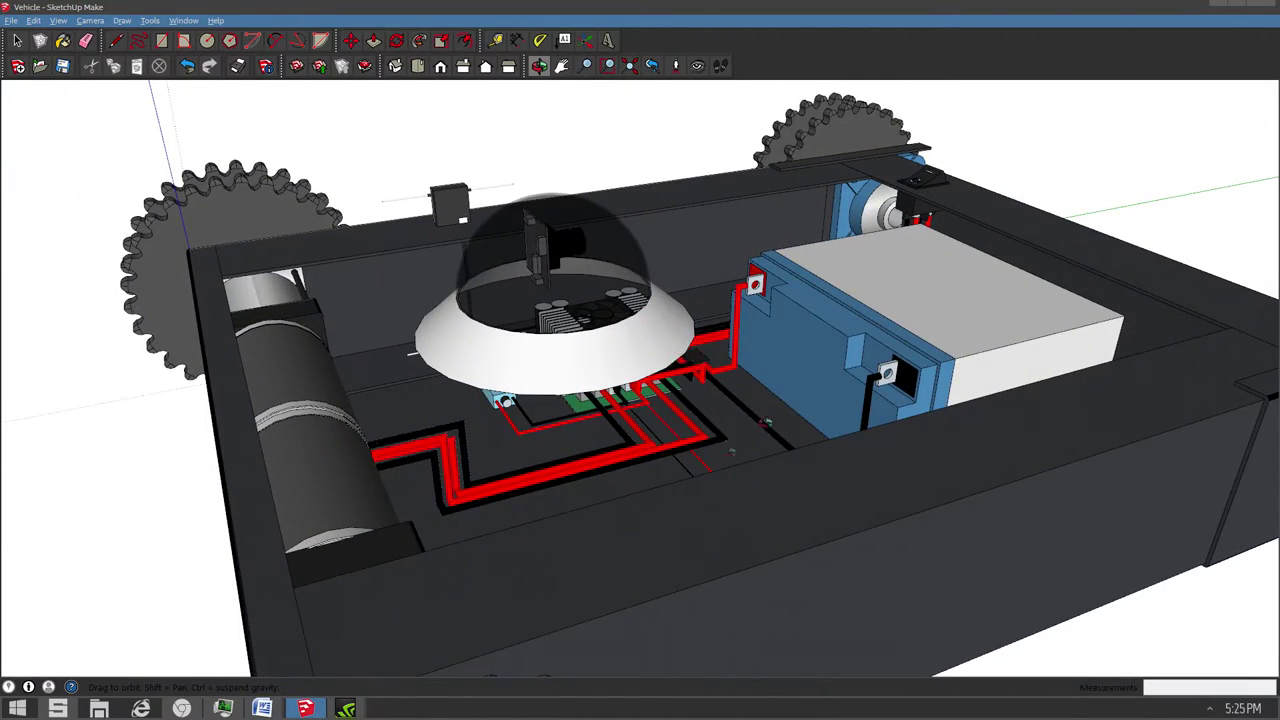
# Check the 900MHZ Tx/Rx entry in Word, and examine the antenna and transmitter among the separate SketchUp components along the red axis.
pyautogui.moveTo(286, 707)
pyautogui.click(330, 640)
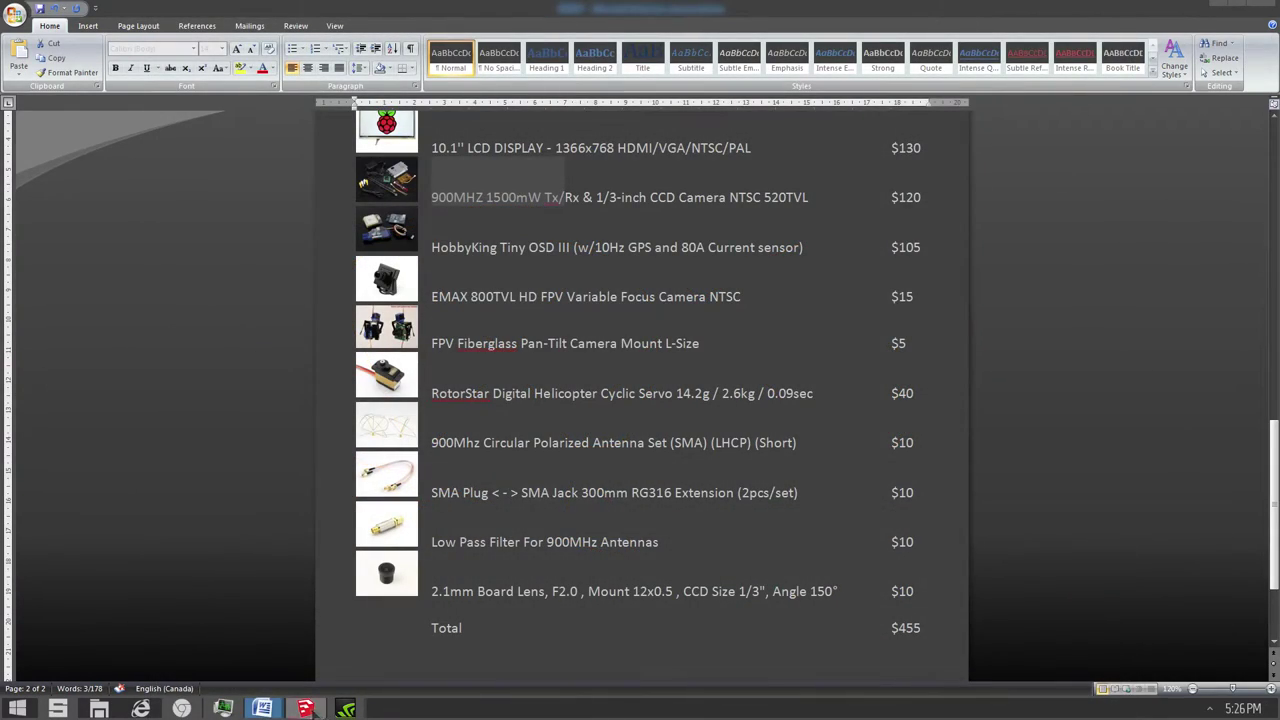
pyautogui.click(306, 708)
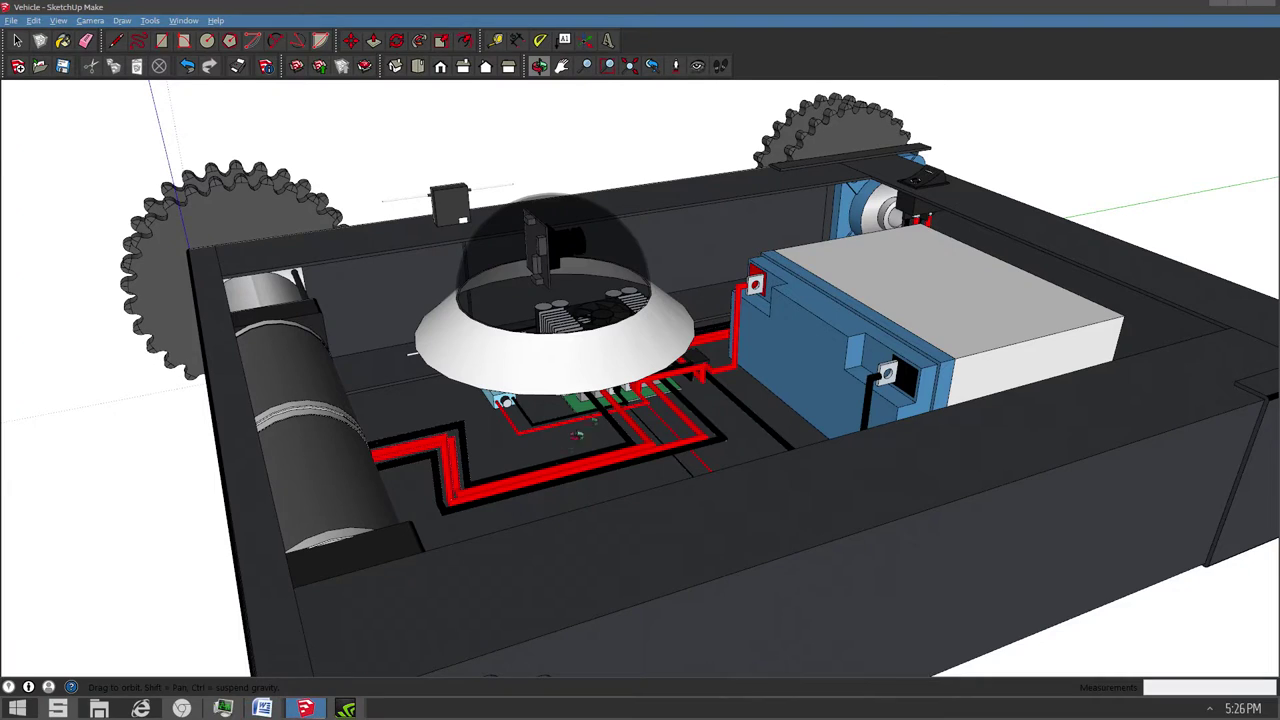
pyautogui.moveTo(678, 339)
pyautogui.mouseDown()
pyautogui.moveTo(680, 350)
pyautogui.moveTo(1026, 345)
pyautogui.mouseUp()
pyautogui.scroll(-3, 914, 431)
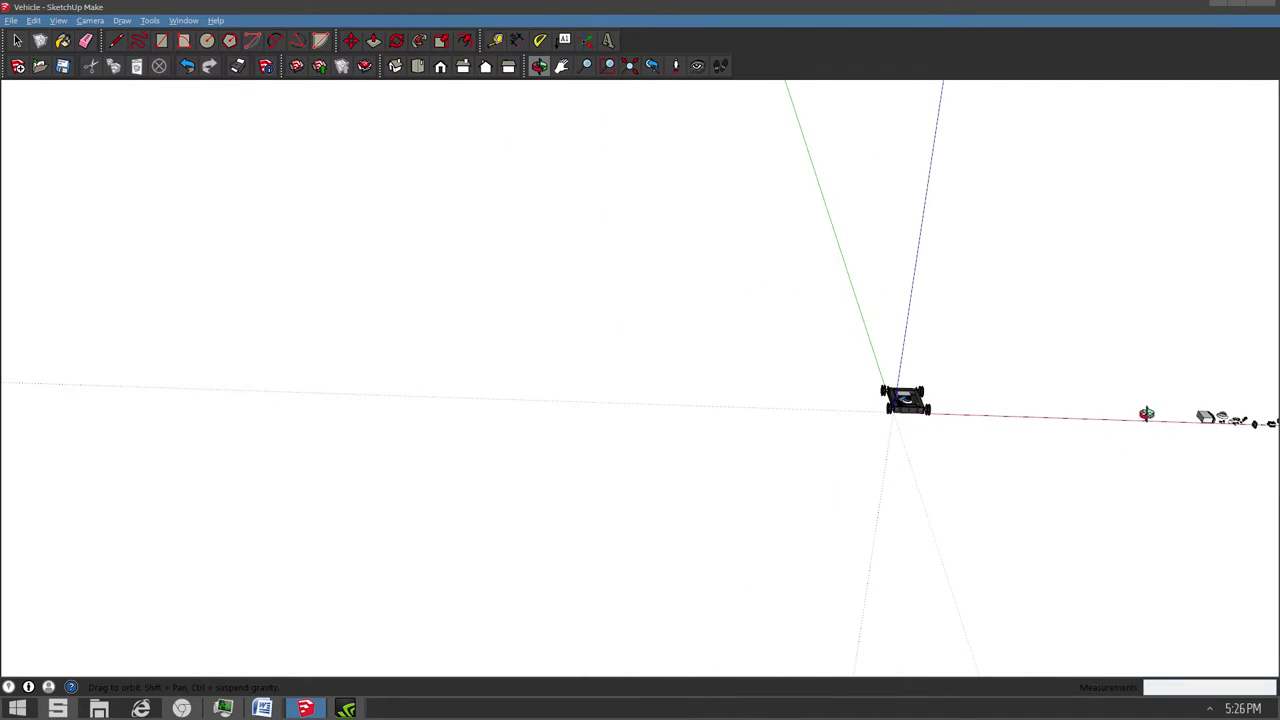
pyautogui.moveTo(1146, 413); pyautogui.dragTo(1195, 429)
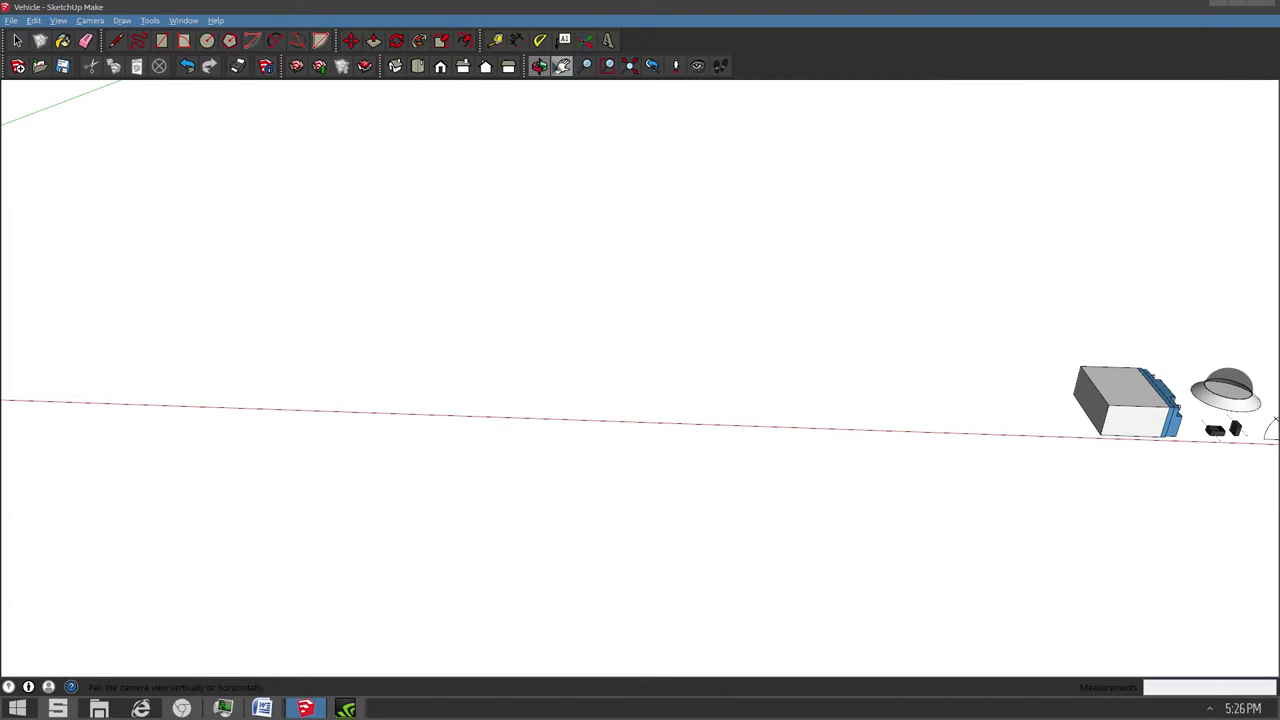
pyautogui.click(561, 65)
pyautogui.moveTo(1000, 371); pyautogui.dragTo(353, 277)
pyautogui.scroll(6, 571, 361)
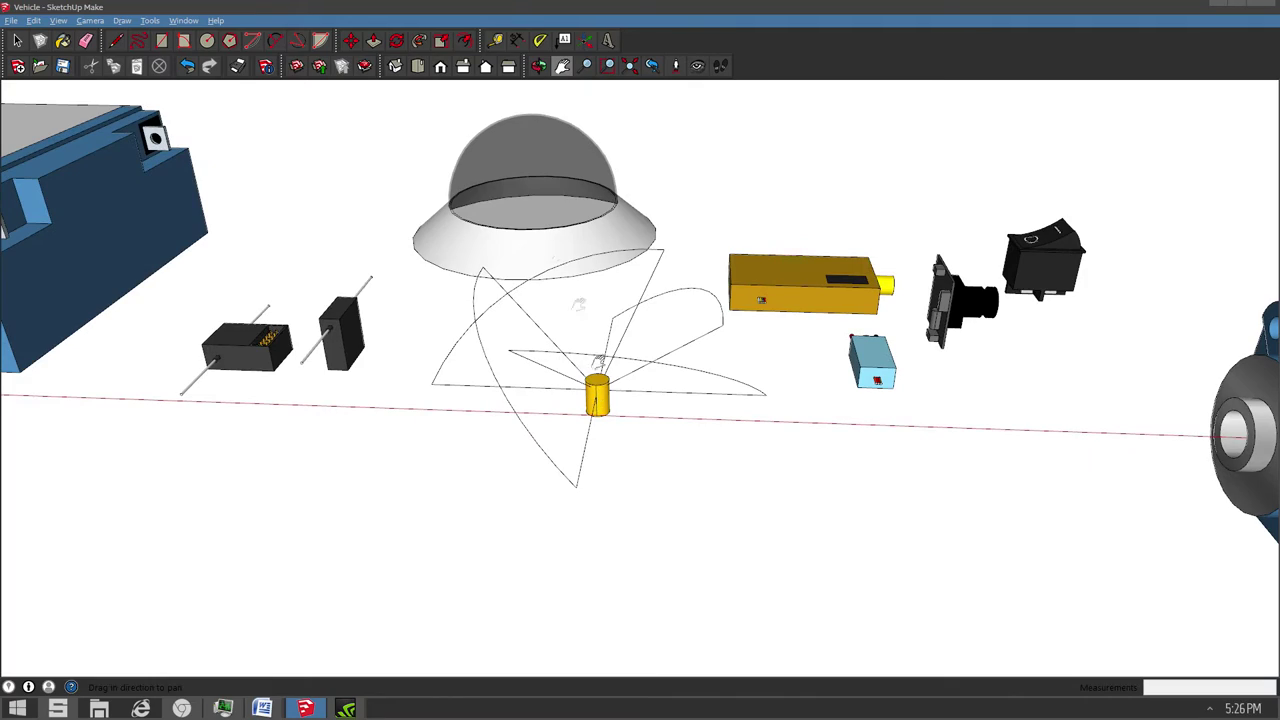
pyautogui.click(538, 65)
pyautogui.moveTo(598, 232); pyautogui.dragTo(854, 360)
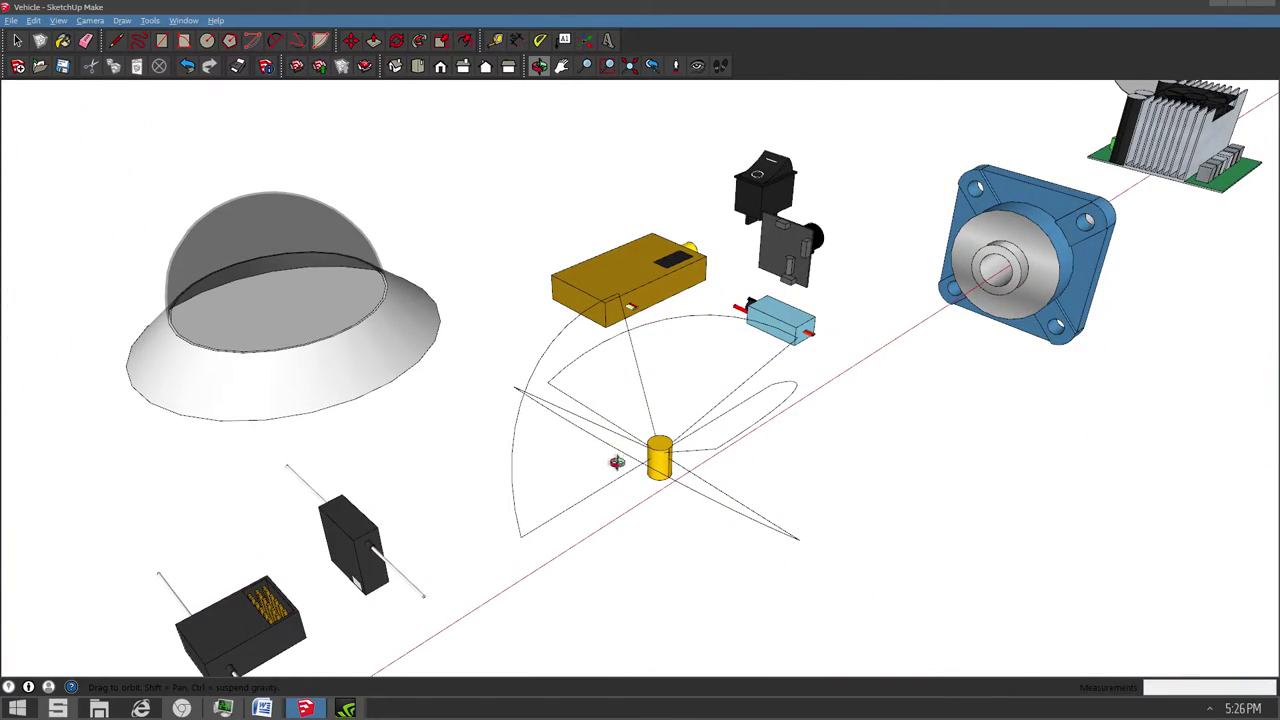
# Return from the separate components to the assembled vehicle and view its interior from above.
pyautogui.scroll(-10, 664, 462)
pyautogui.scroll(-5, 672, 461)
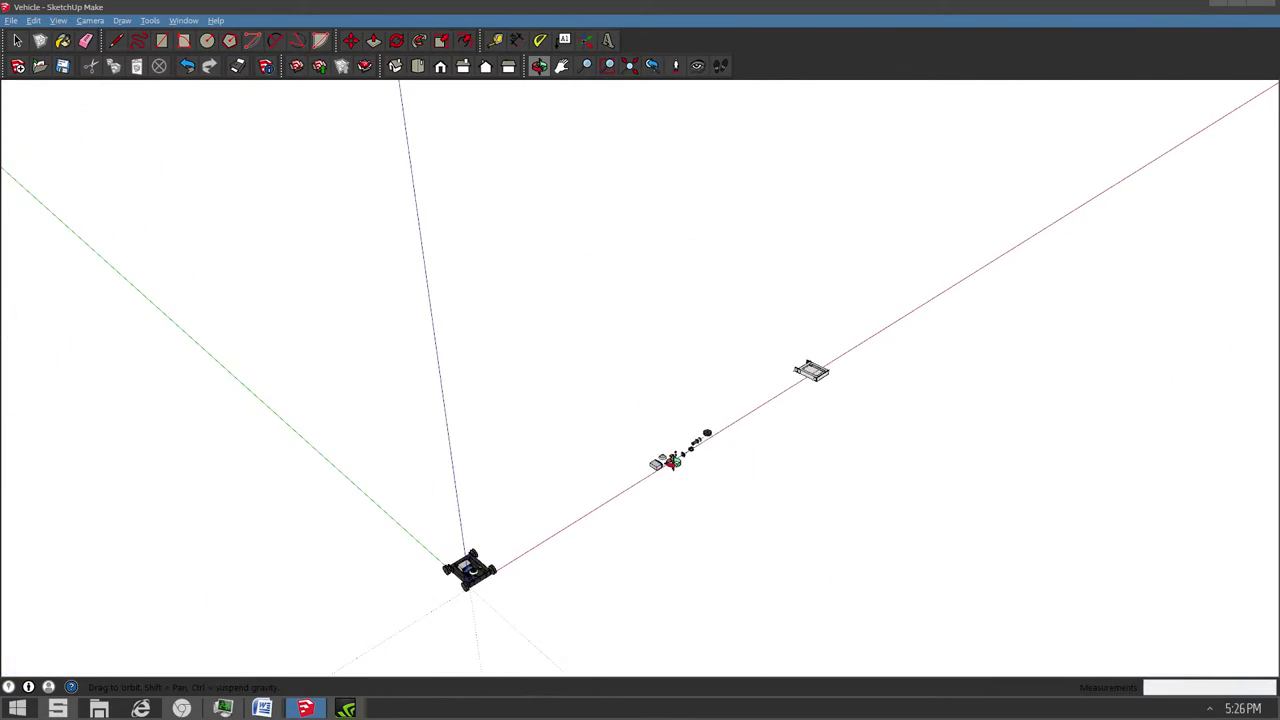
pyautogui.scroll(10, 484, 561)
pyautogui.moveTo(507, 563); pyautogui.dragTo(562, 461)
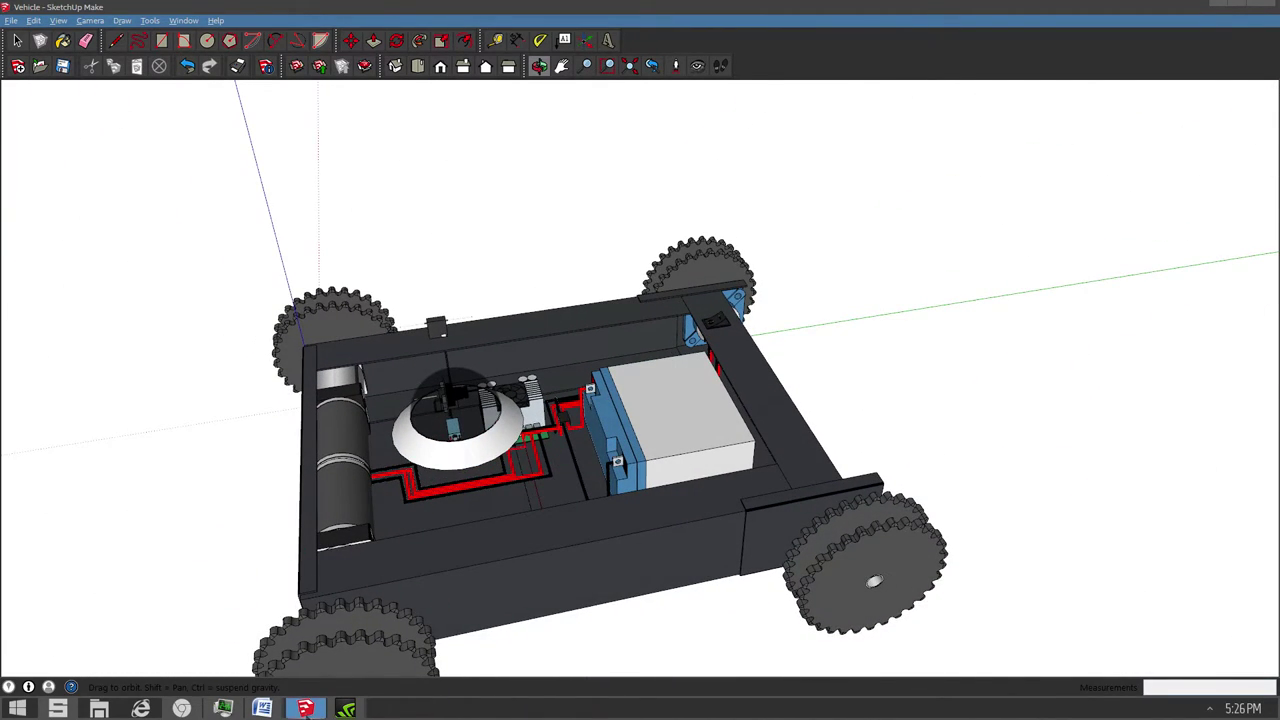
# Review the remaining FPV entries in Word, from the antenna accessories to the board lens and total, and return to the Electronics list.
pyautogui.moveTo(262, 708)
pyautogui.click(350, 638)
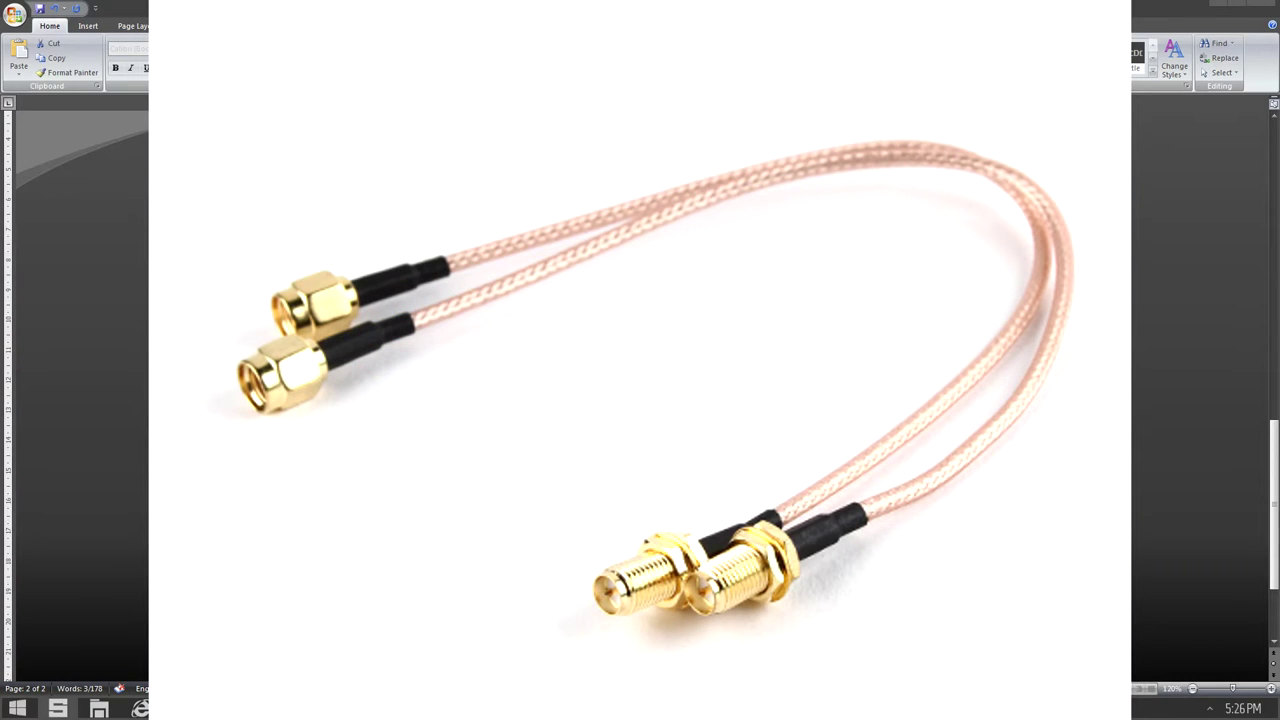
pyautogui.scroll(2, 640, 360)
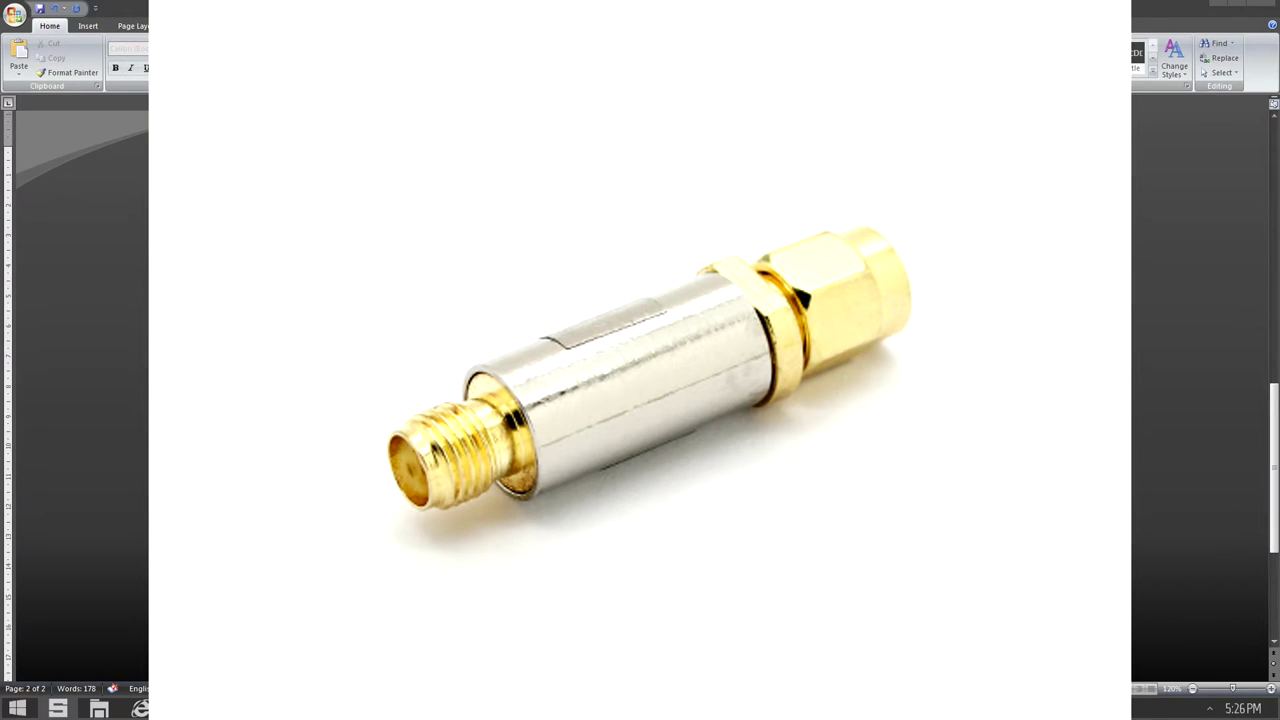
pyautogui.scroll(-4, 640, 400)
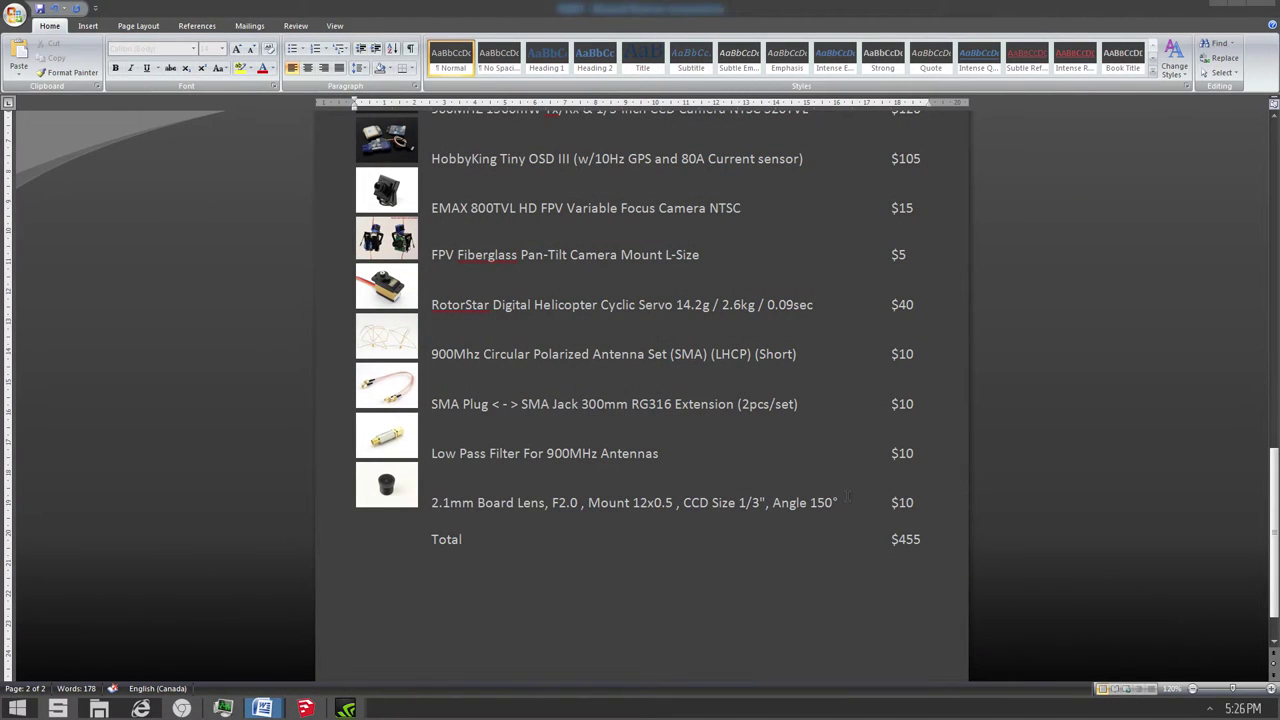
pyautogui.scroll(3, 640, 400)
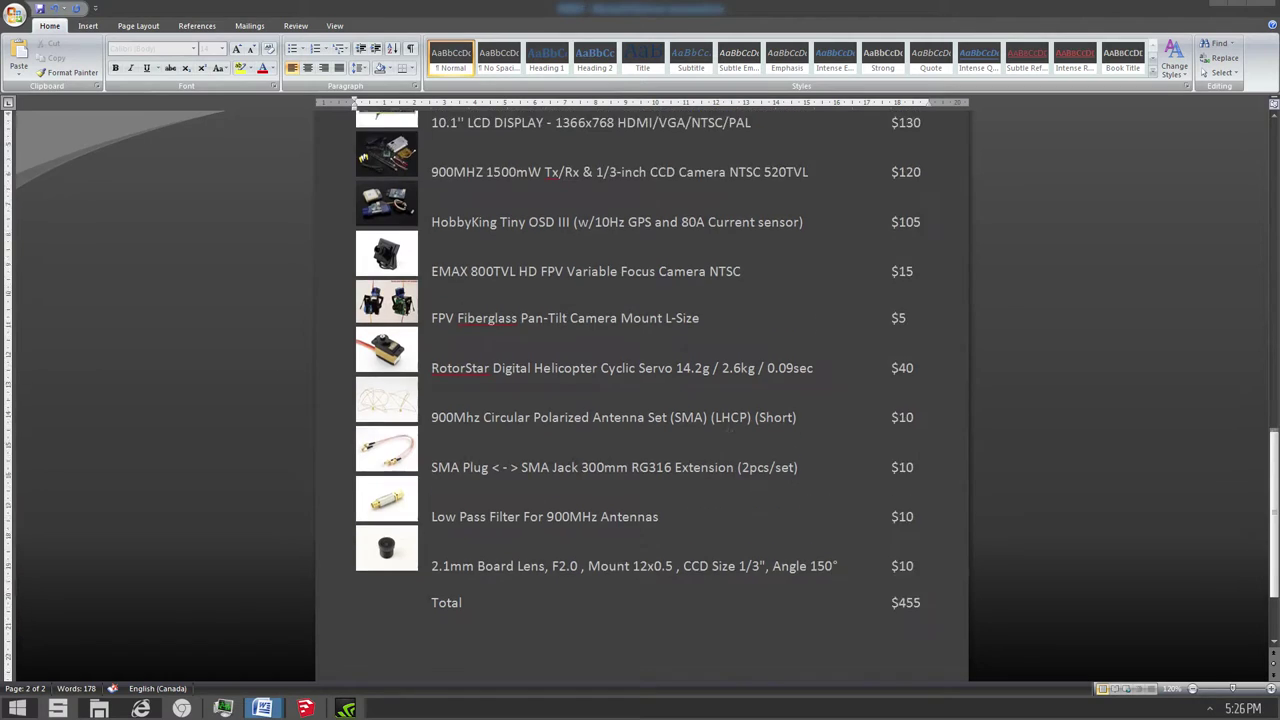
pyautogui.scroll(-2, 676, 408)
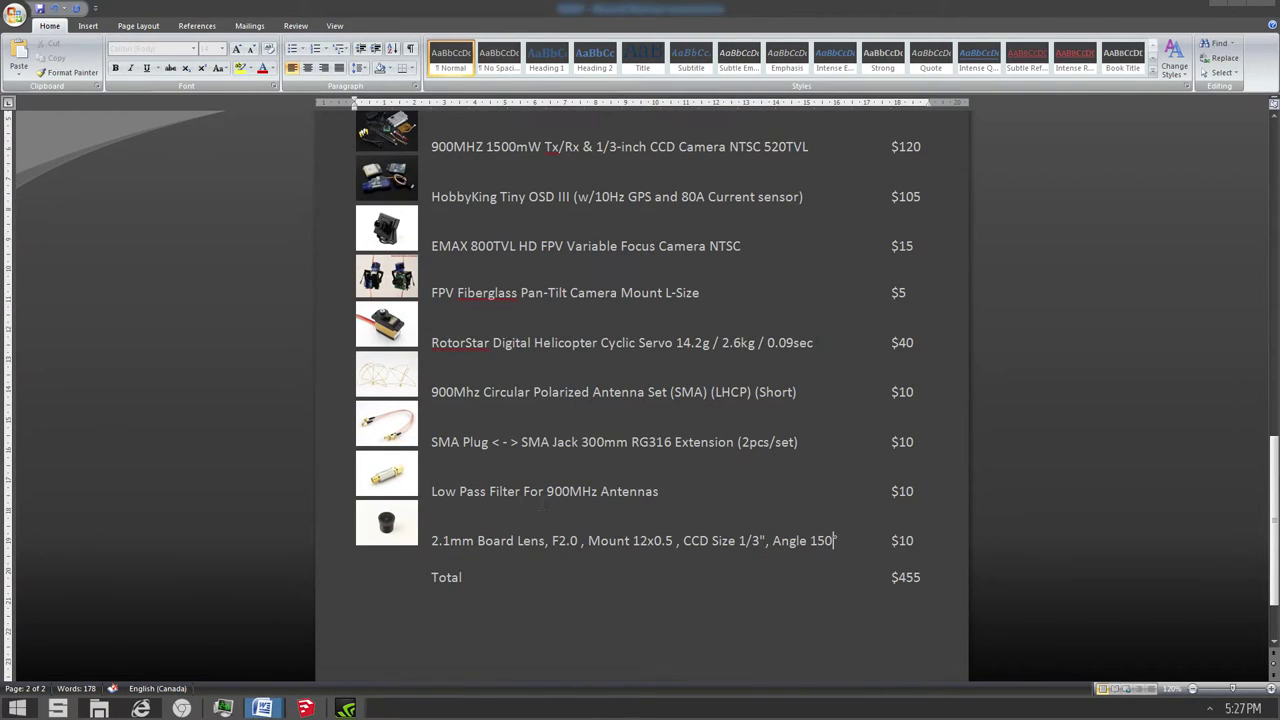
pyautogui.scroll(-2, 594, 502)
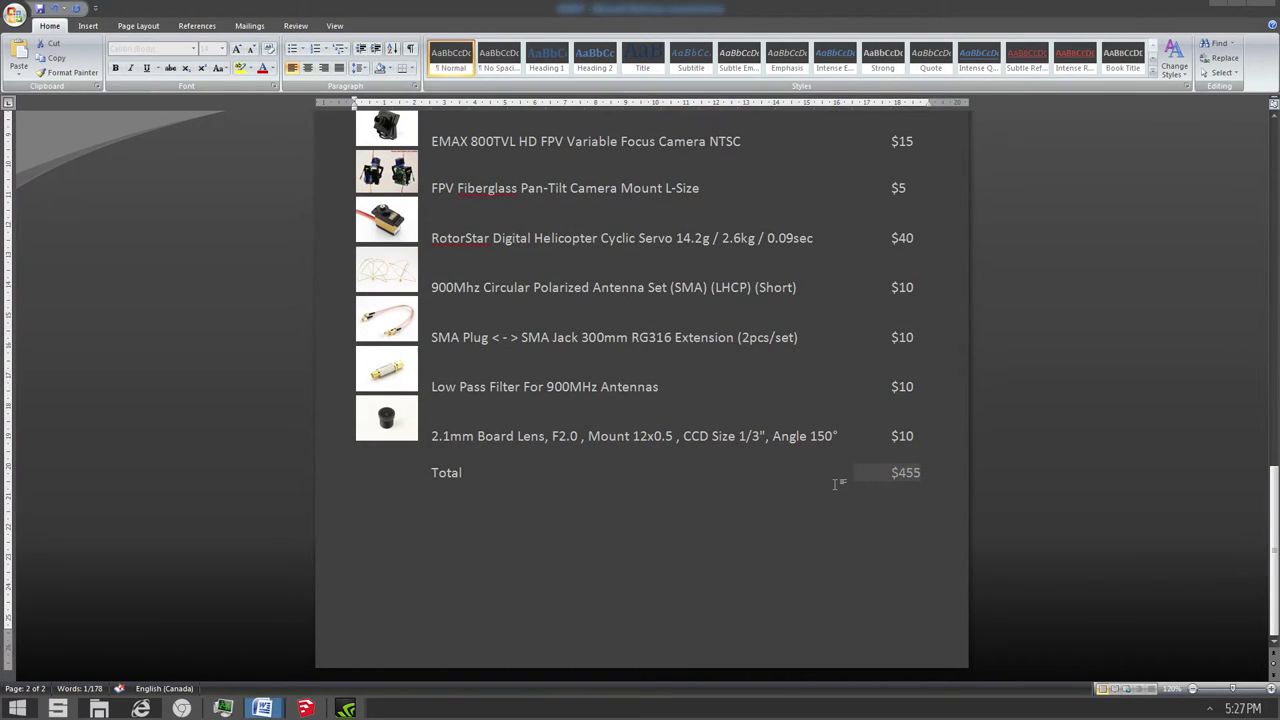
pyautogui.click(856, 480)
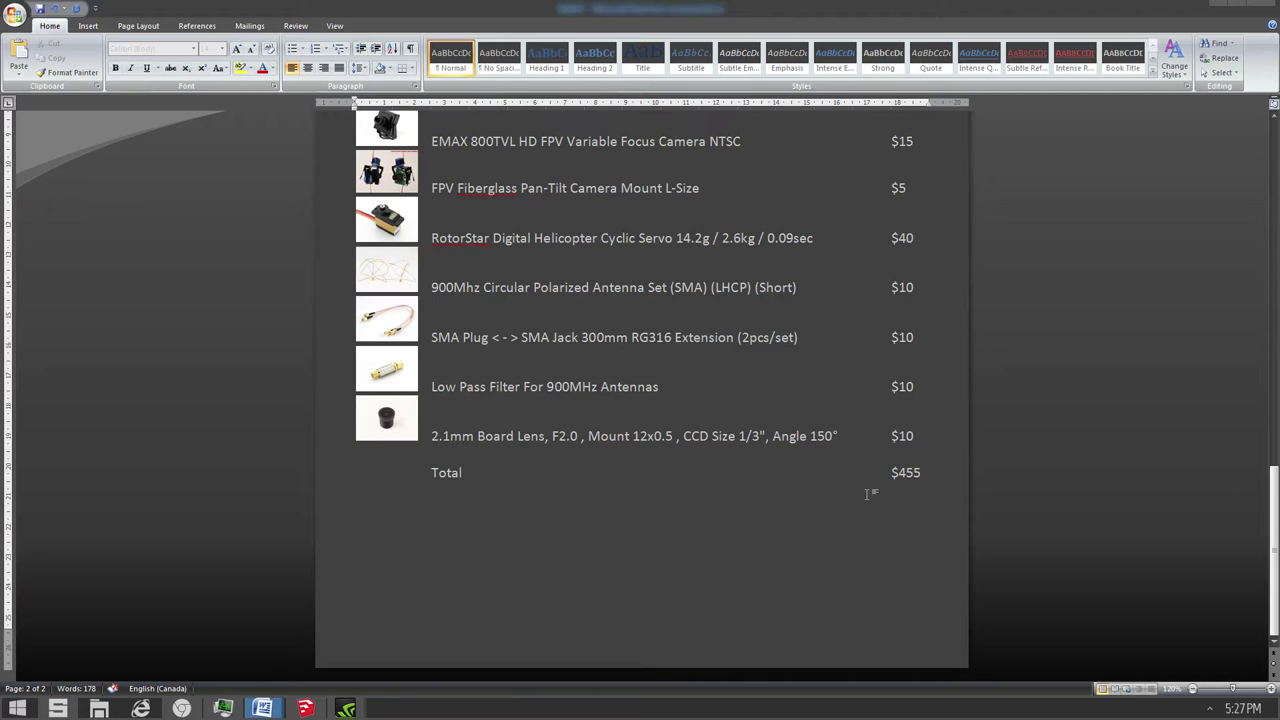
pyautogui.scroll(20, 870, 493)
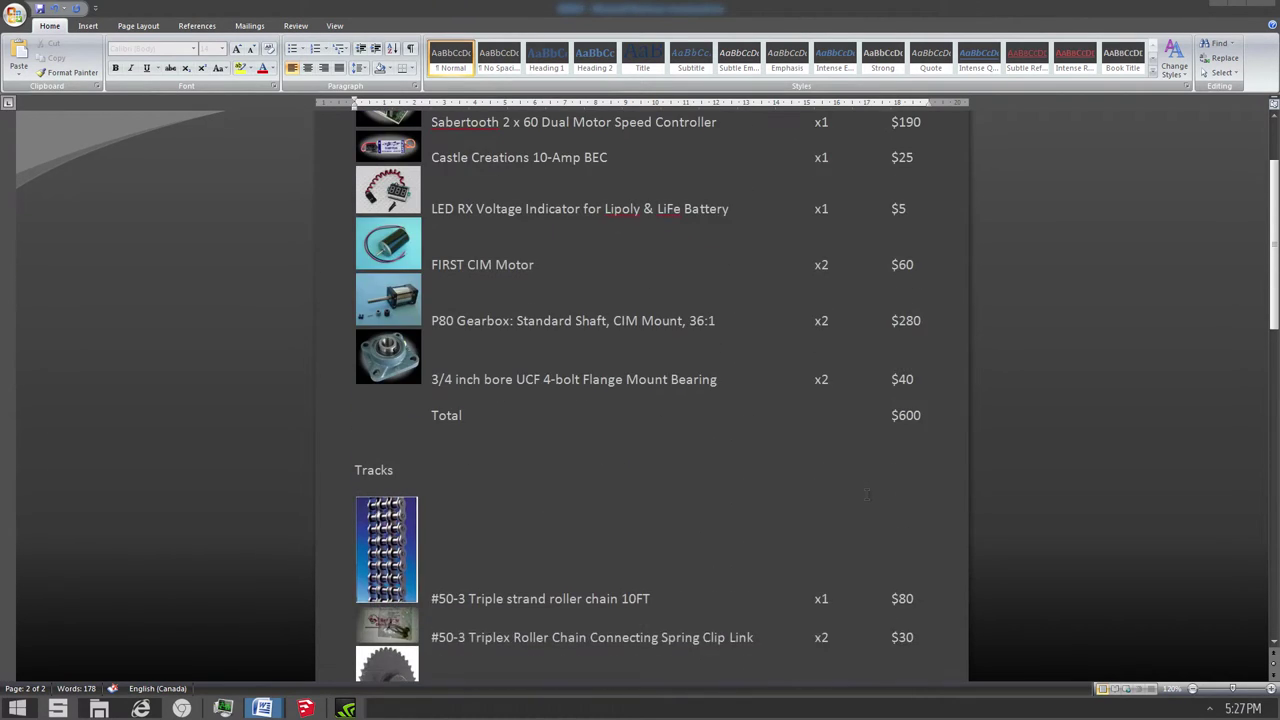
pyautogui.scroll(2, 866, 493)
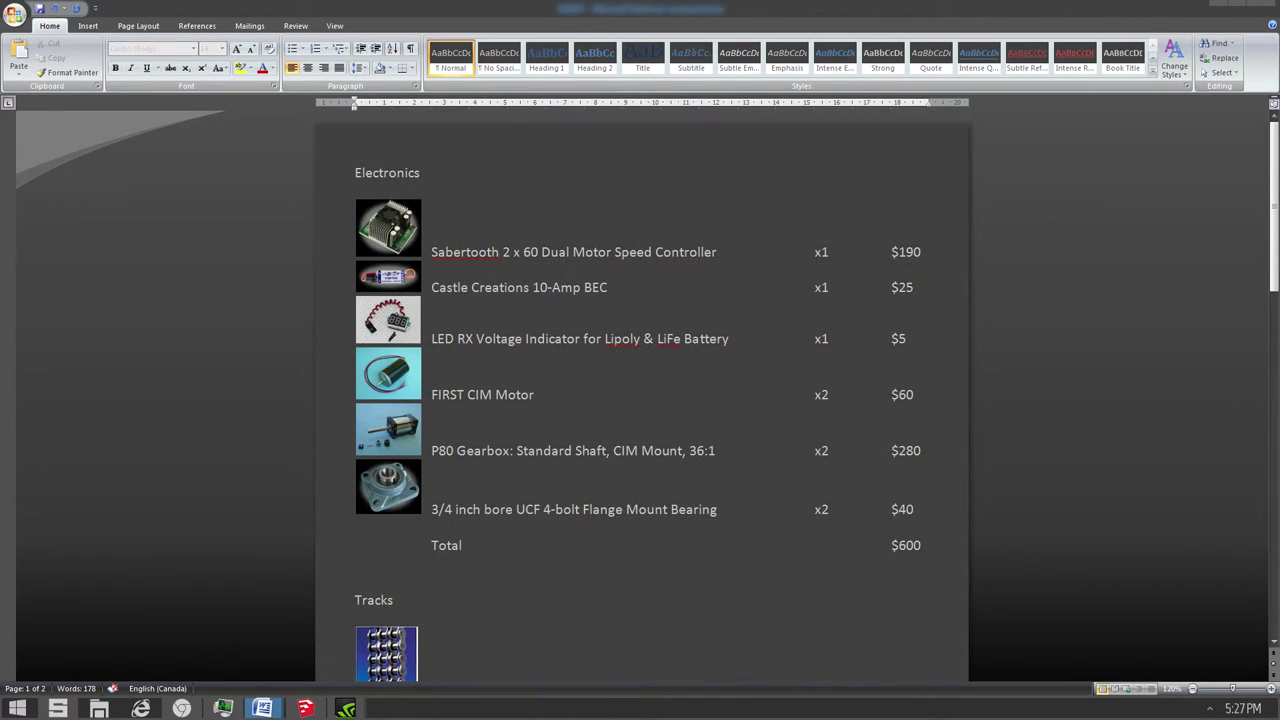
# Switch to SketchUp and examine the vehicle's motors, speed controller, BEC and receiver wiring up close.
pyautogui.click(305, 708)
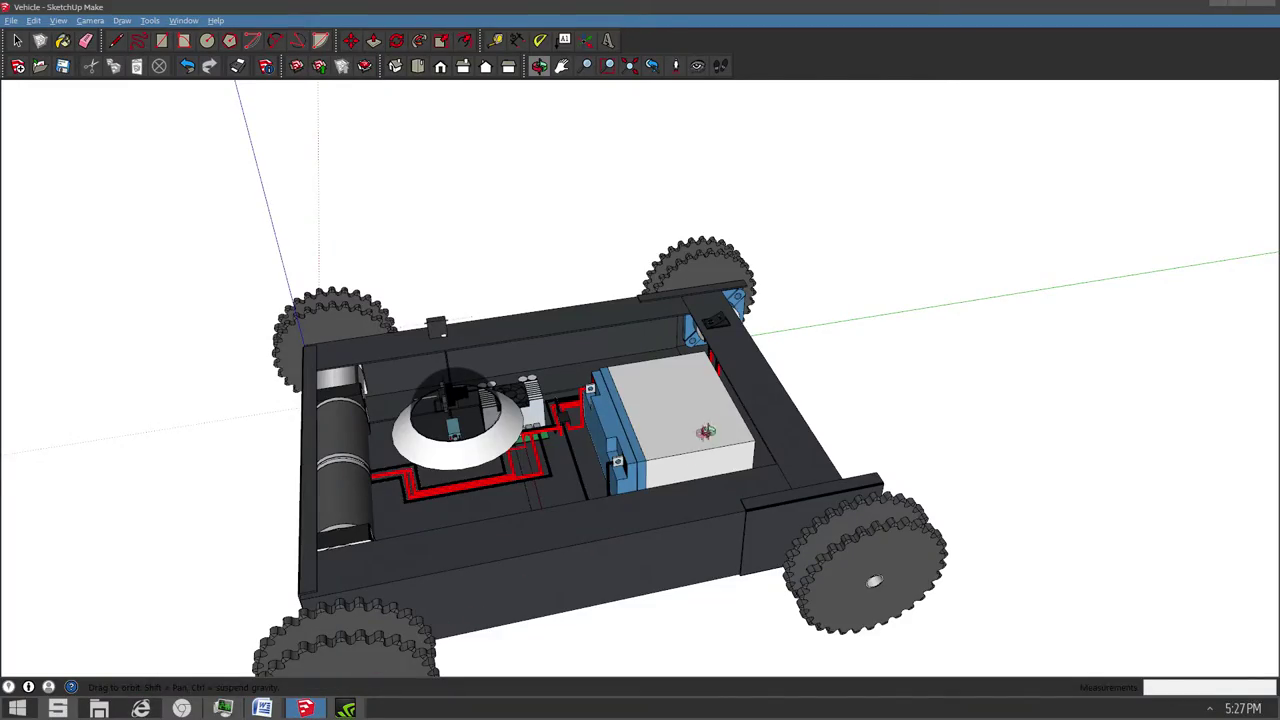
pyautogui.moveTo(706, 431); pyautogui.dragTo(552, 421)
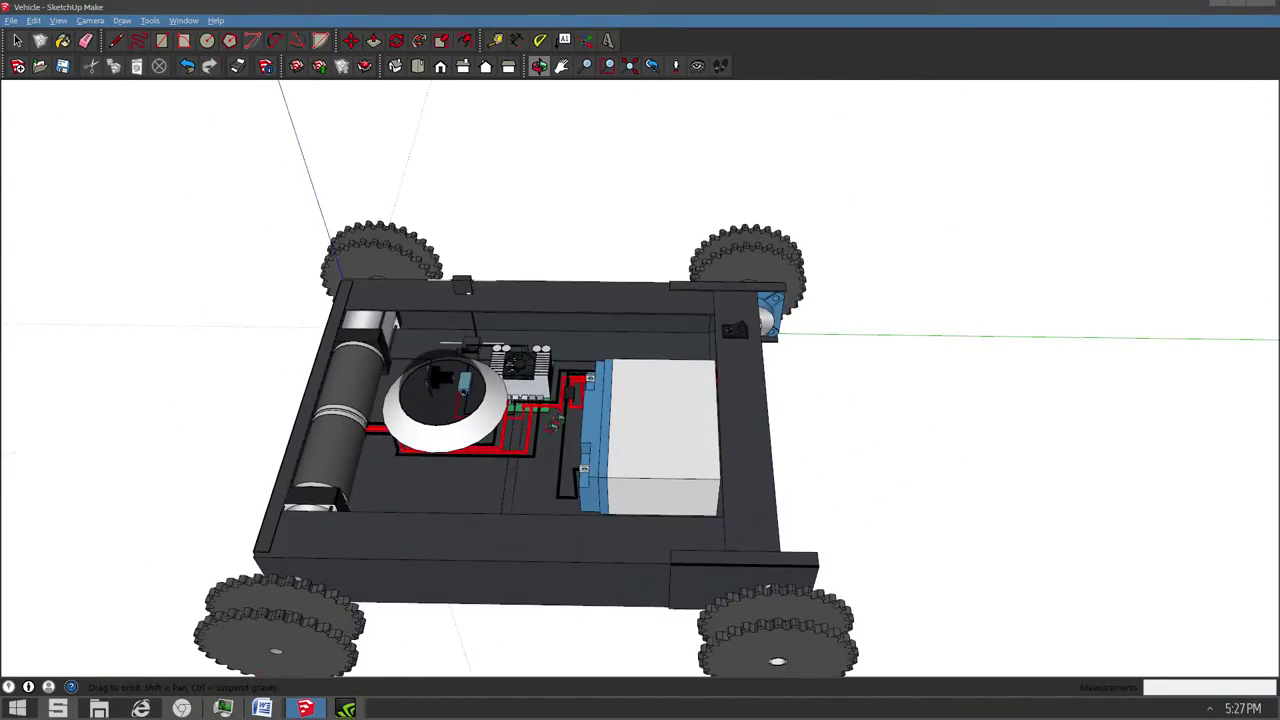
pyautogui.moveTo(732, 303); pyautogui.dragTo(582, 352)
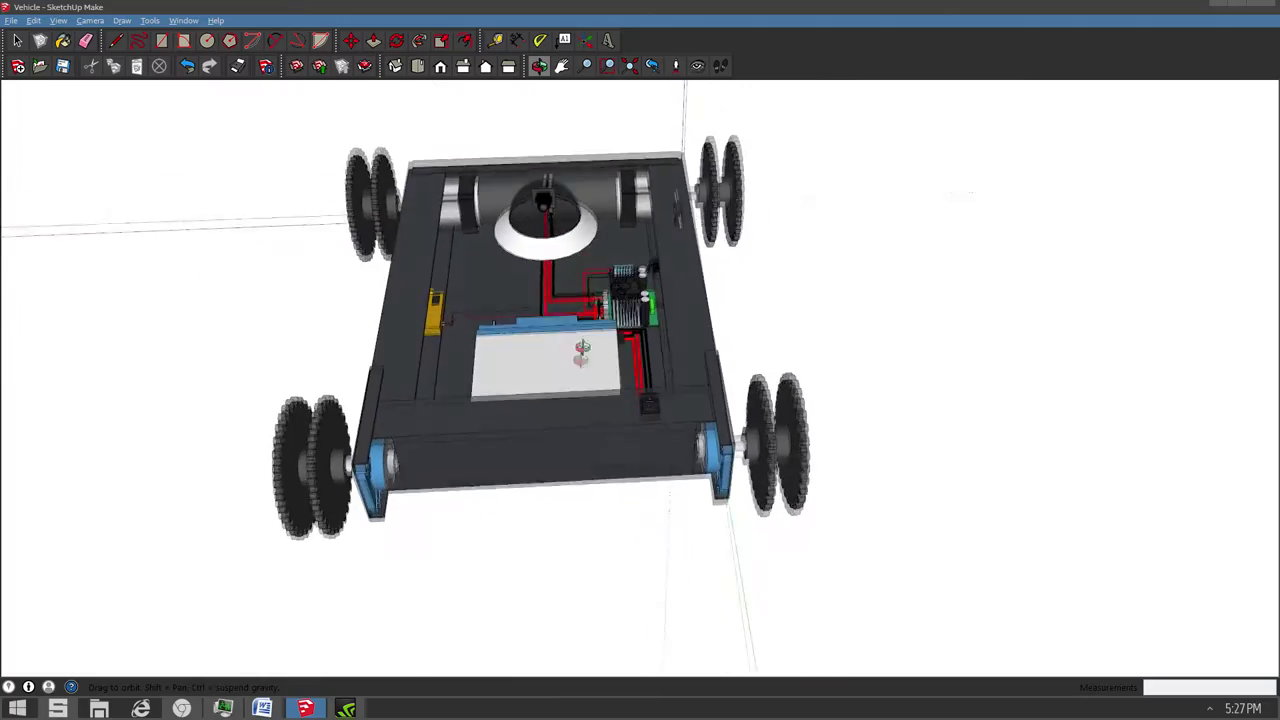
pyautogui.scroll(6, 555, 230)
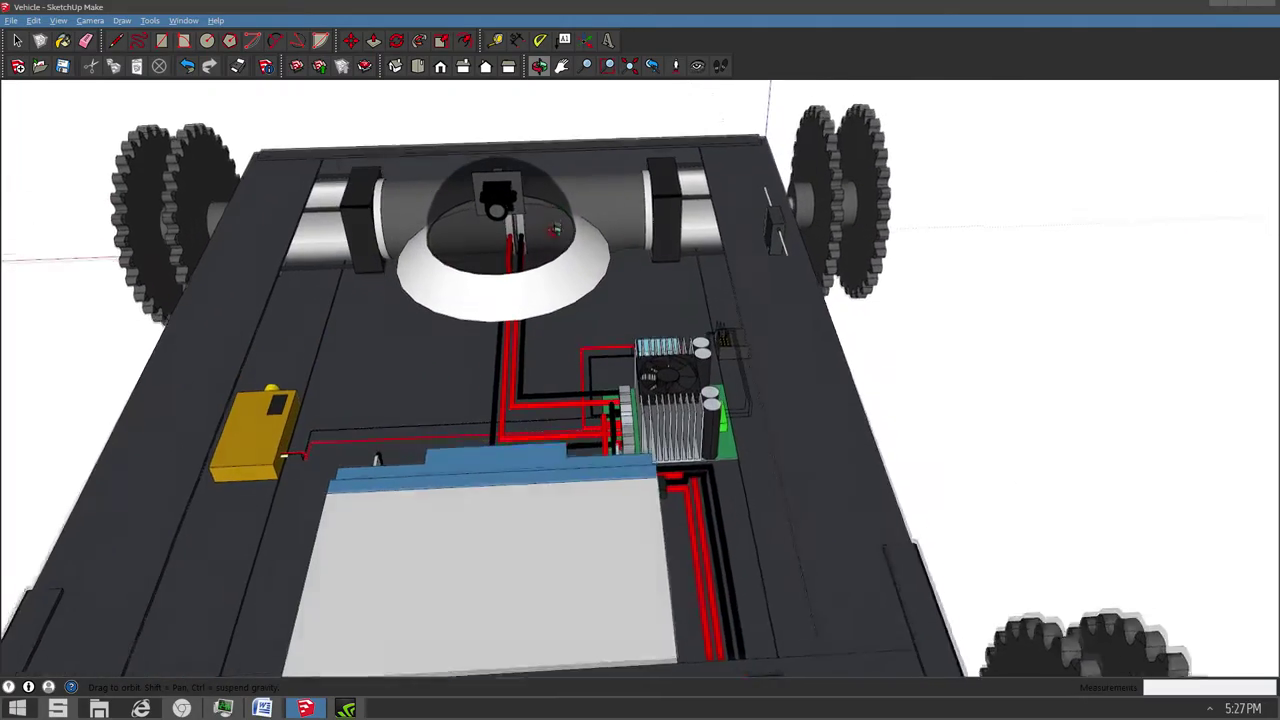
pyautogui.moveTo(555, 230); pyautogui.dragTo(398, 312)
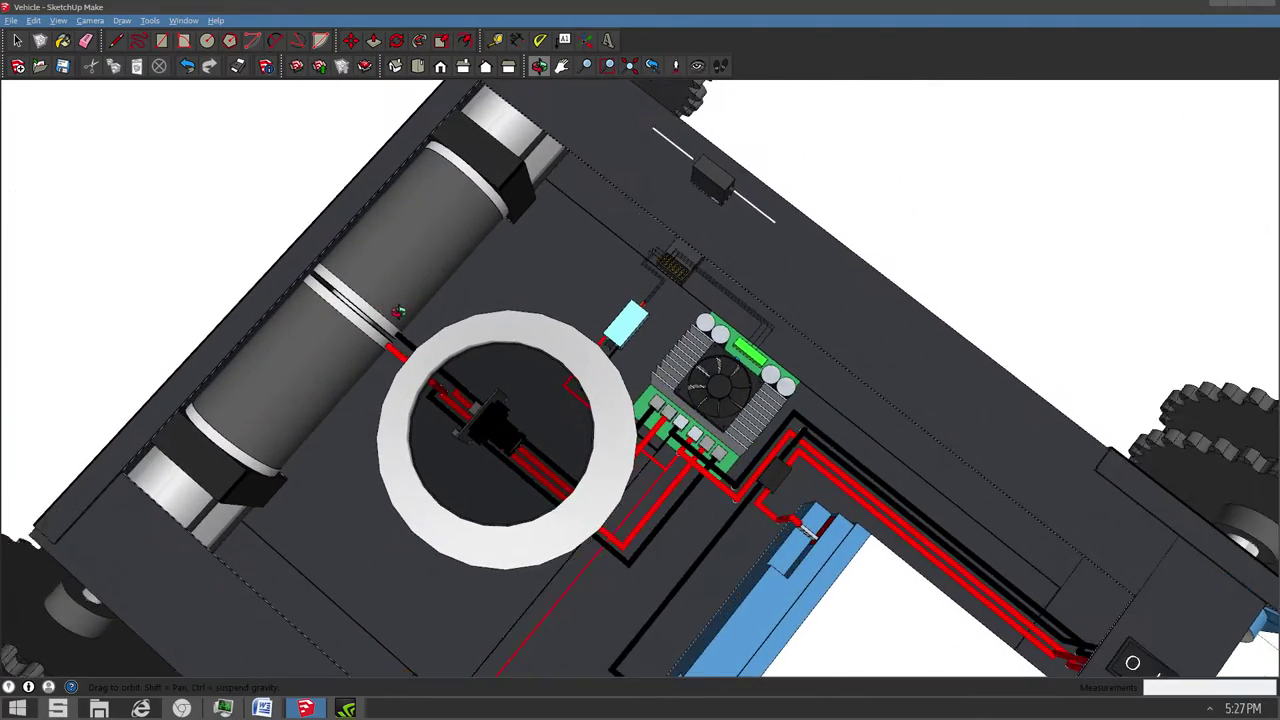
pyautogui.scroll(2, 398, 312)
pyautogui.moveTo(304, 438); pyautogui.dragTo(125, 368)
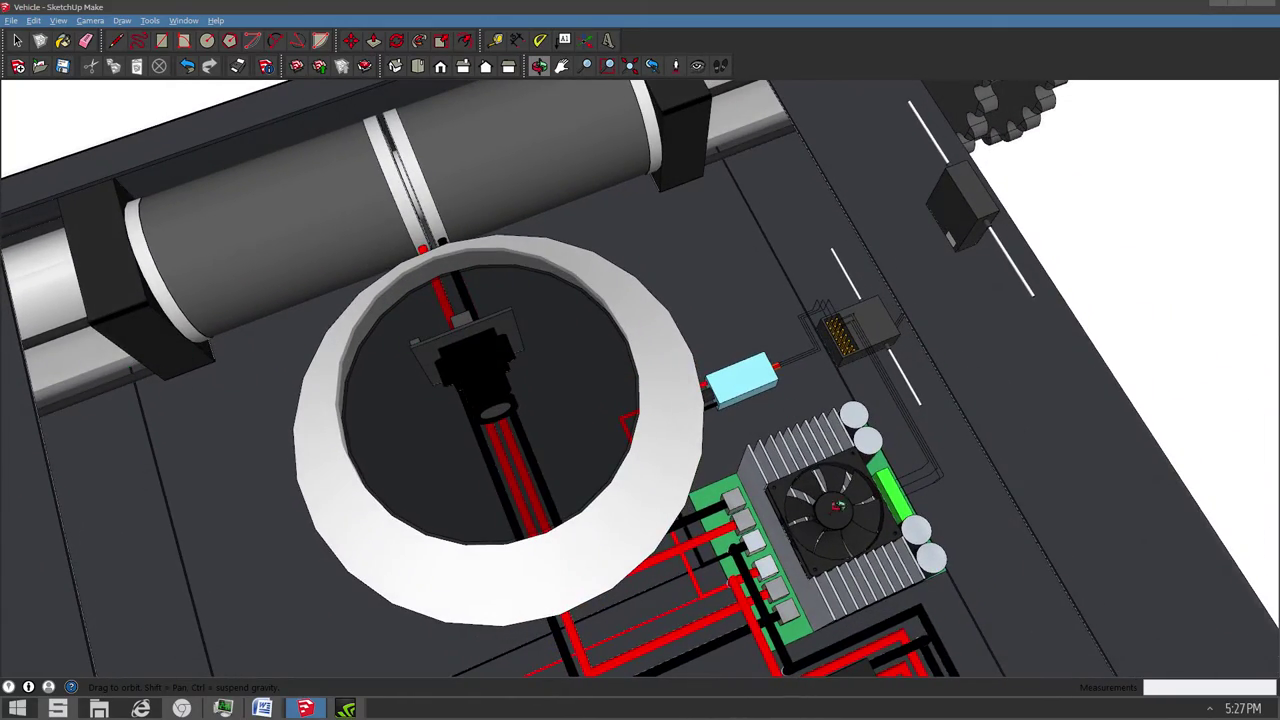
# Examine the two drive motors, their mounting brackets and the power wires running beneath the camera dome.
pyautogui.moveTo(838, 506); pyautogui.dragTo(675, 512)
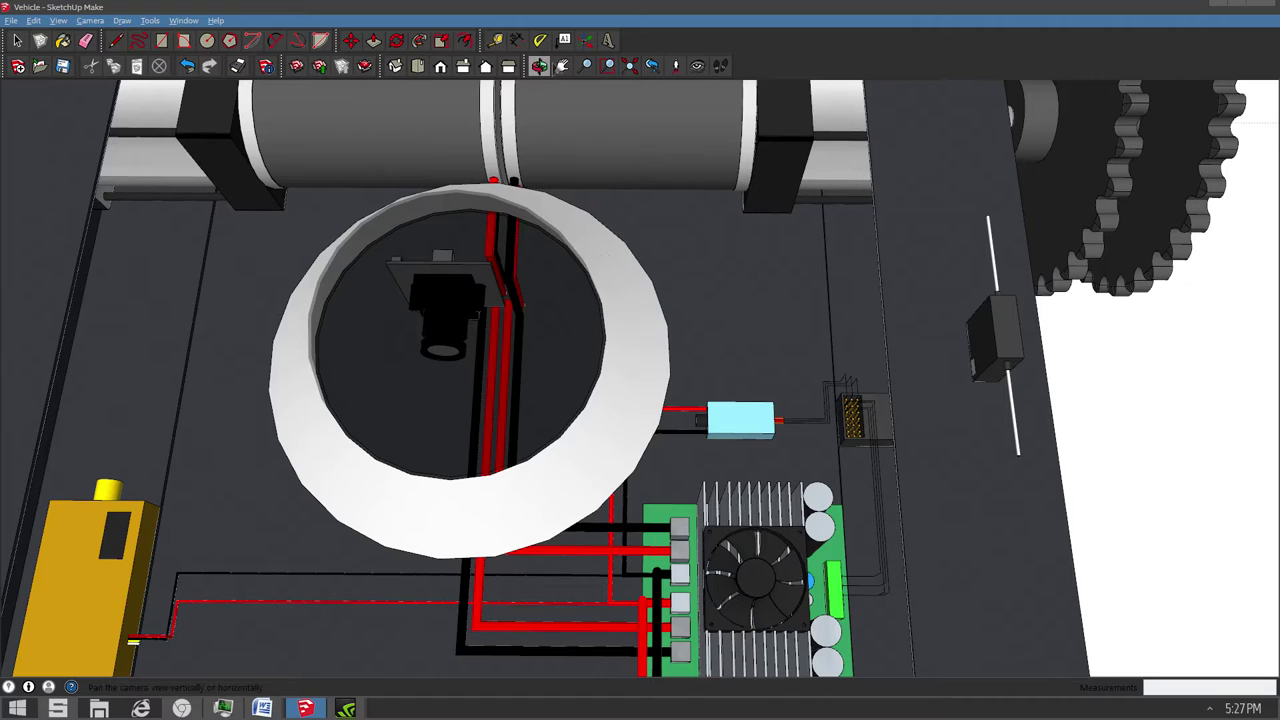
pyautogui.press('h')
pyautogui.moveTo(613, 303); pyautogui.dragTo(665, 334)
pyautogui.scroll(3, 545, 378)
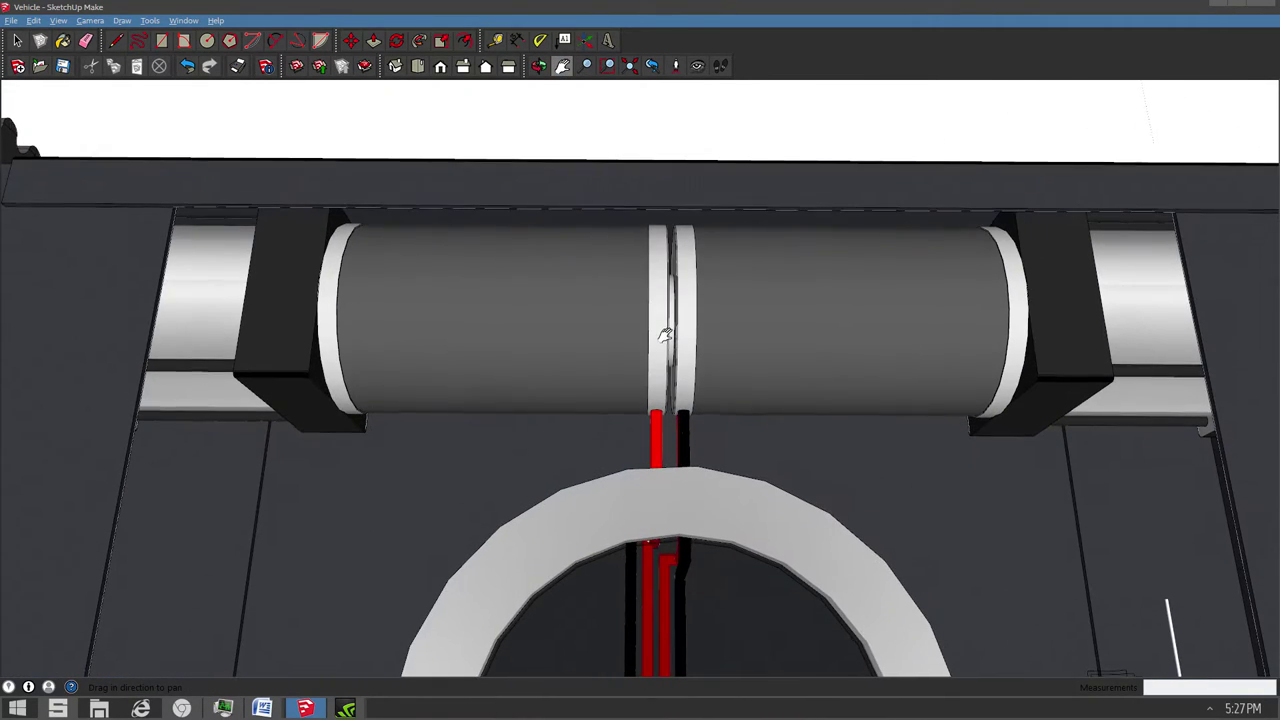
pyautogui.moveTo(729, 382); pyautogui.dragTo(709, 337)
pyautogui.moveTo(775, 302); pyautogui.dragTo(509, 258)
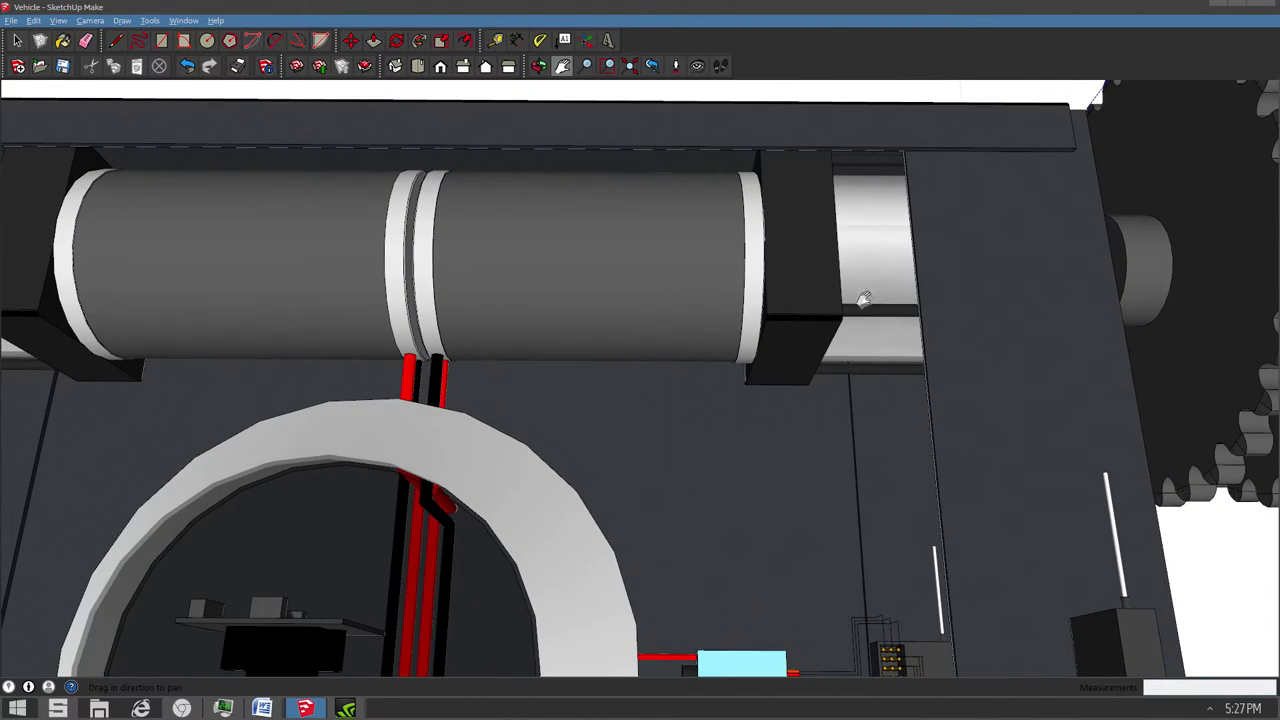
pyautogui.moveTo(446, 282); pyautogui.dragTo(516, 283)
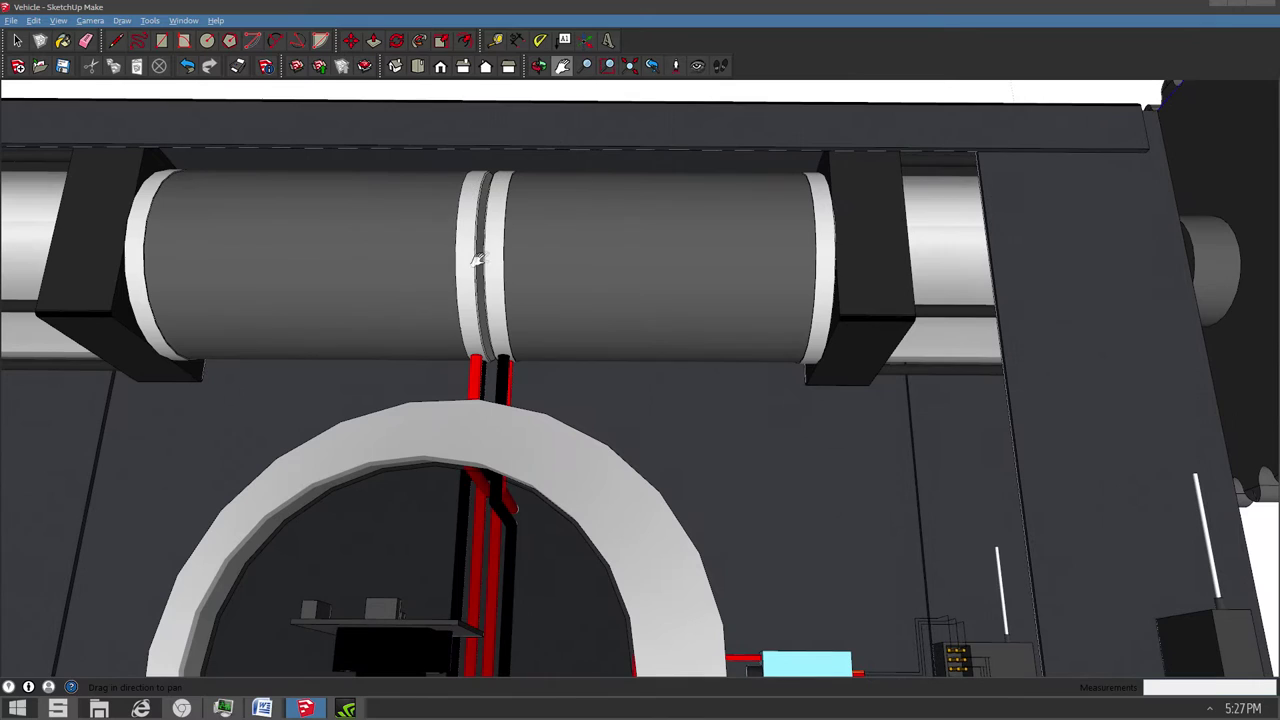
pyautogui.moveTo(648, 333); pyautogui.dragTo(676, 174)
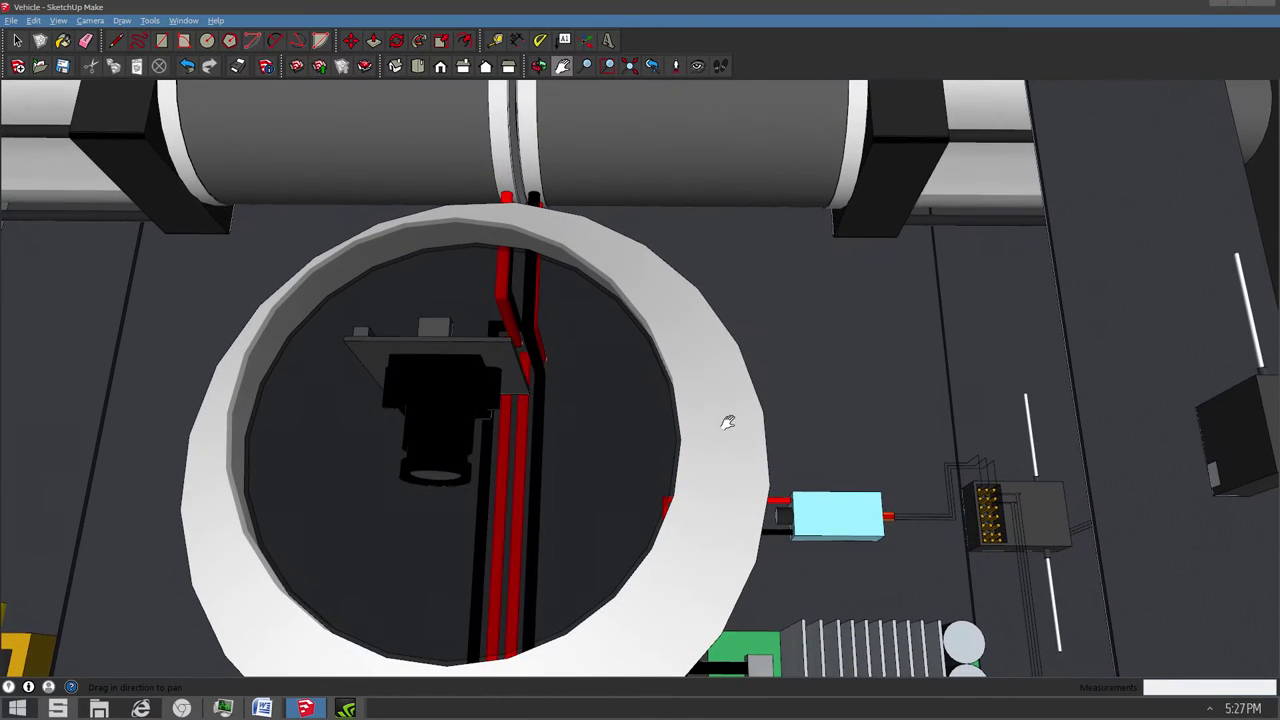
# Inspect the light-blue BEC, the receiver pins and their wiring beside the fan-cooled speed controller up close.
pyautogui.scroll(-2, 728, 422)
pyautogui.scroll(-1, 728, 422)
pyautogui.moveTo(886, 554); pyautogui.dragTo(828, 430)
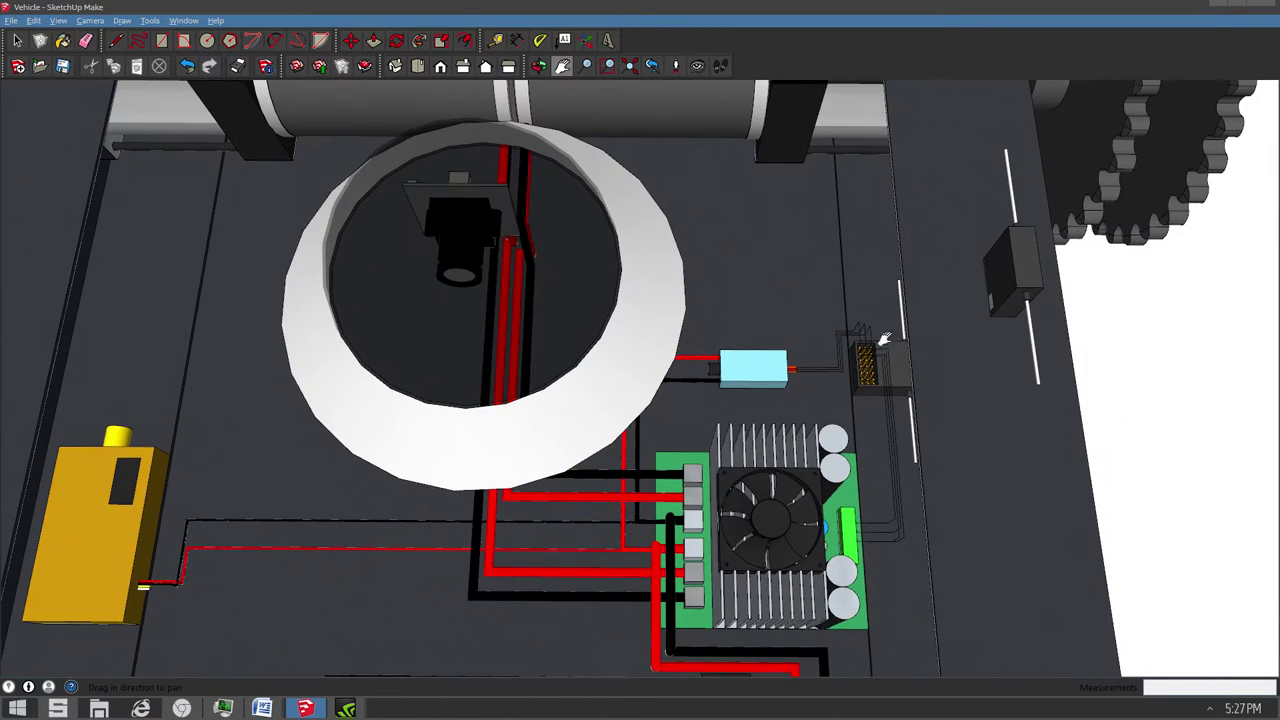
pyautogui.click(539, 66)
pyautogui.moveTo(710, 269); pyautogui.dragTo(996, 247)
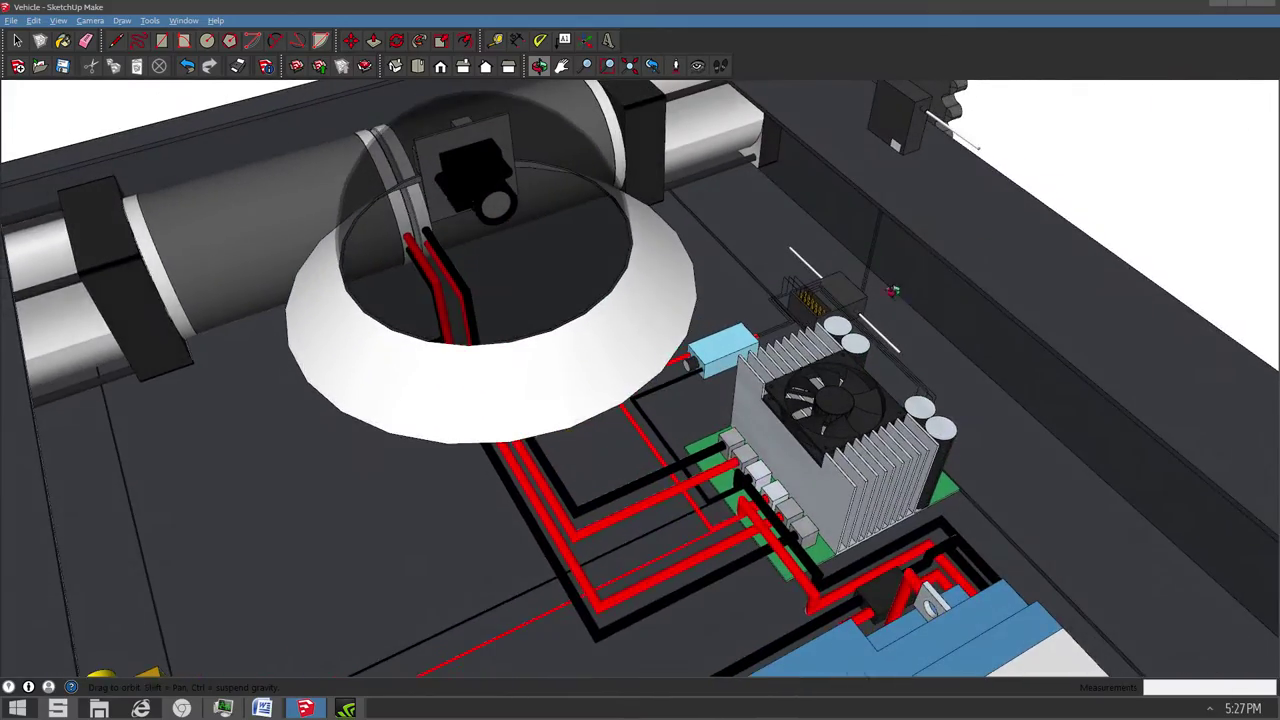
pyautogui.scroll(2, 880, 292)
pyautogui.scroll(3, 773, 286)
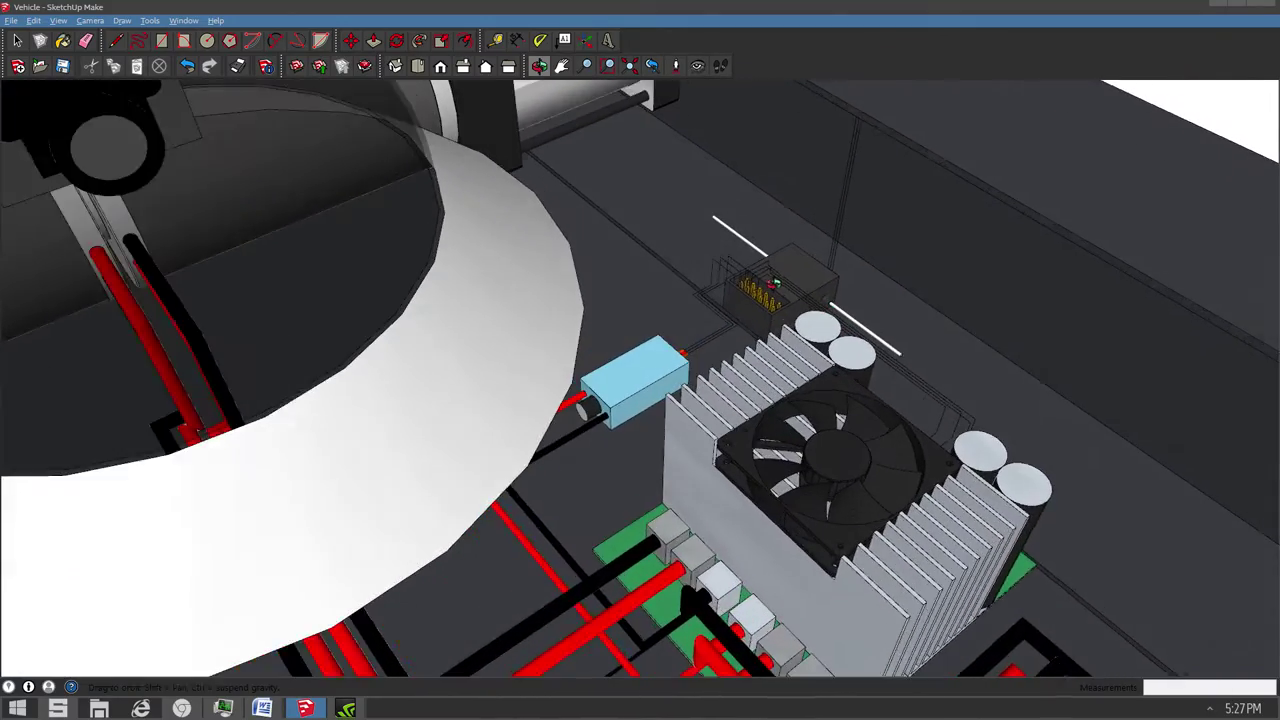
pyautogui.scroll(1, 775, 286)
pyautogui.moveTo(788, 318); pyautogui.dragTo(667, 360)
pyautogui.moveTo(577, 364); pyautogui.dragTo(648, 383)
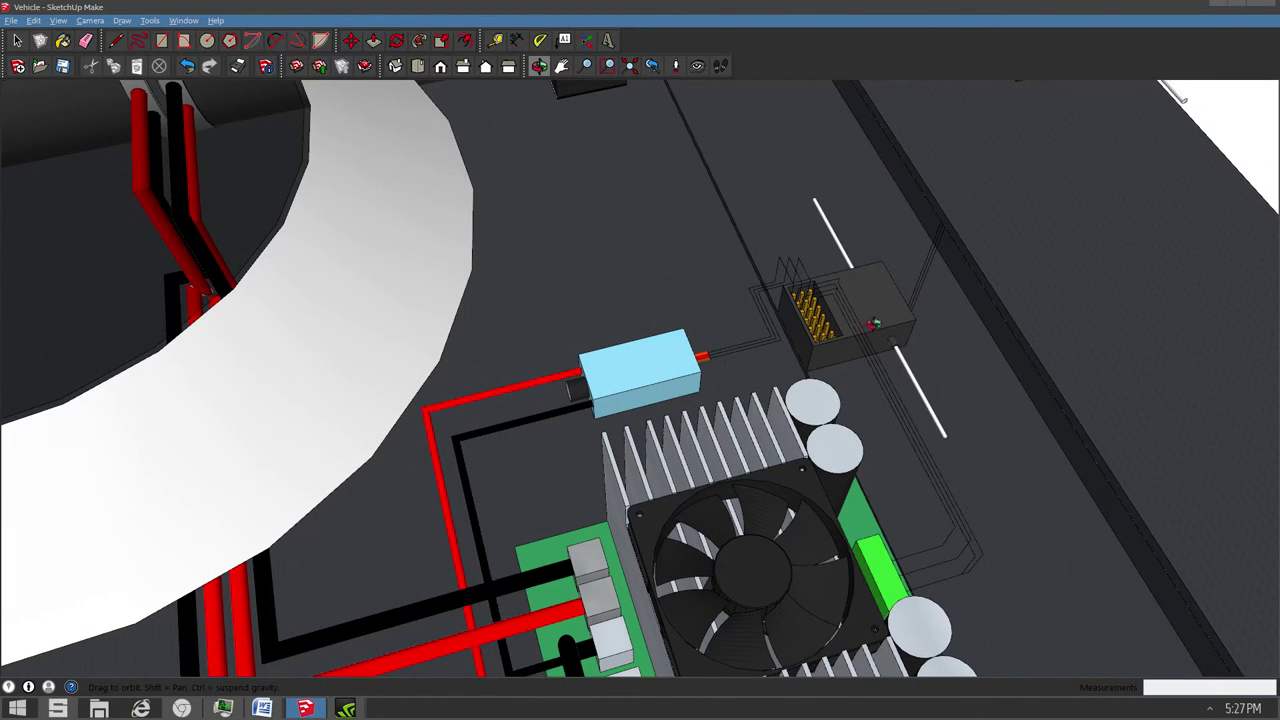
pyautogui.scroll(5, 843, 293)
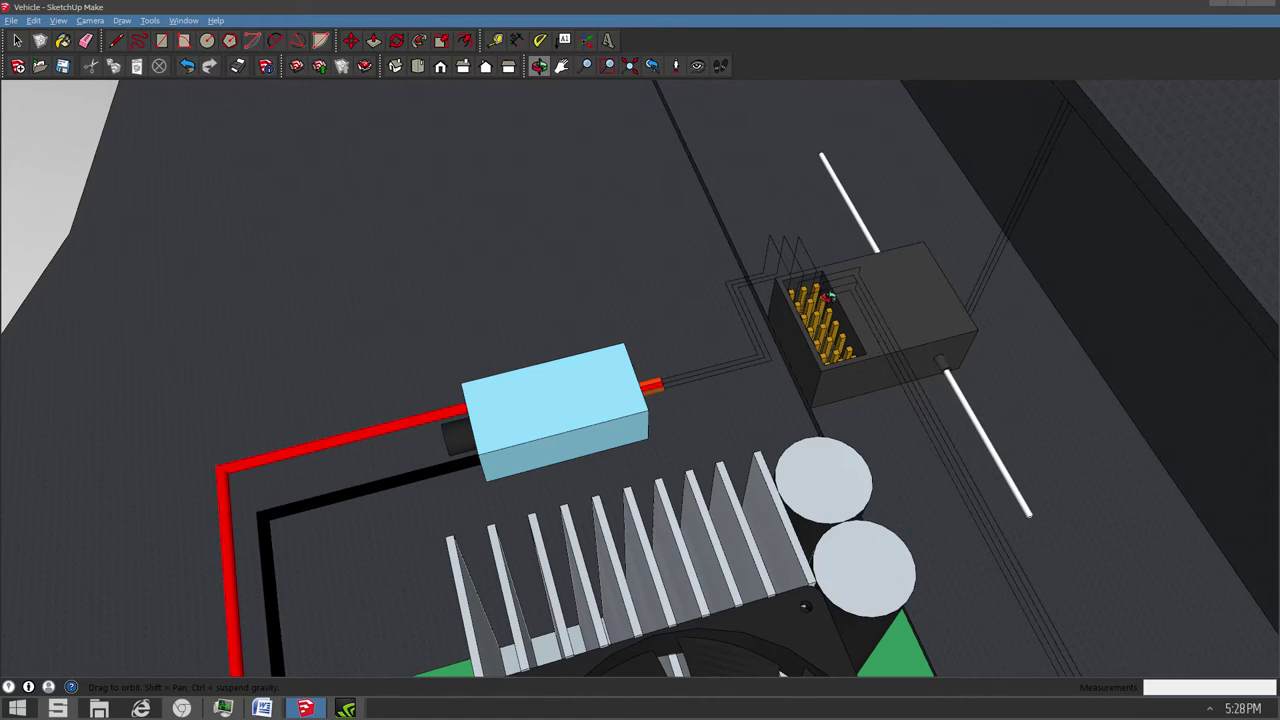
pyautogui.moveTo(578, 401)
pyautogui.mouseDown(button='middle')
pyautogui.moveTo(774, 347)
pyautogui.moveTo(571, 374)
pyautogui.moveTo(575, 404)
pyautogui.mouseUp(button='middle')
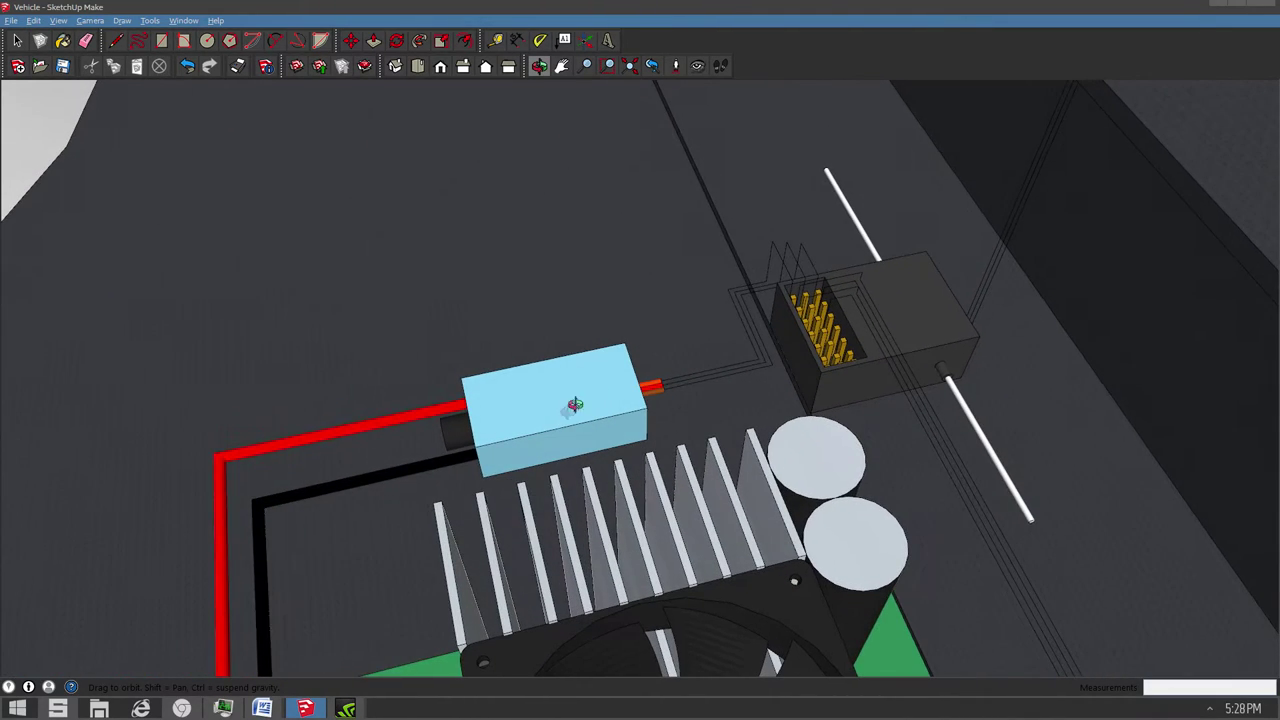
pyautogui.moveTo(551, 423); pyautogui.dragTo(784, 270)
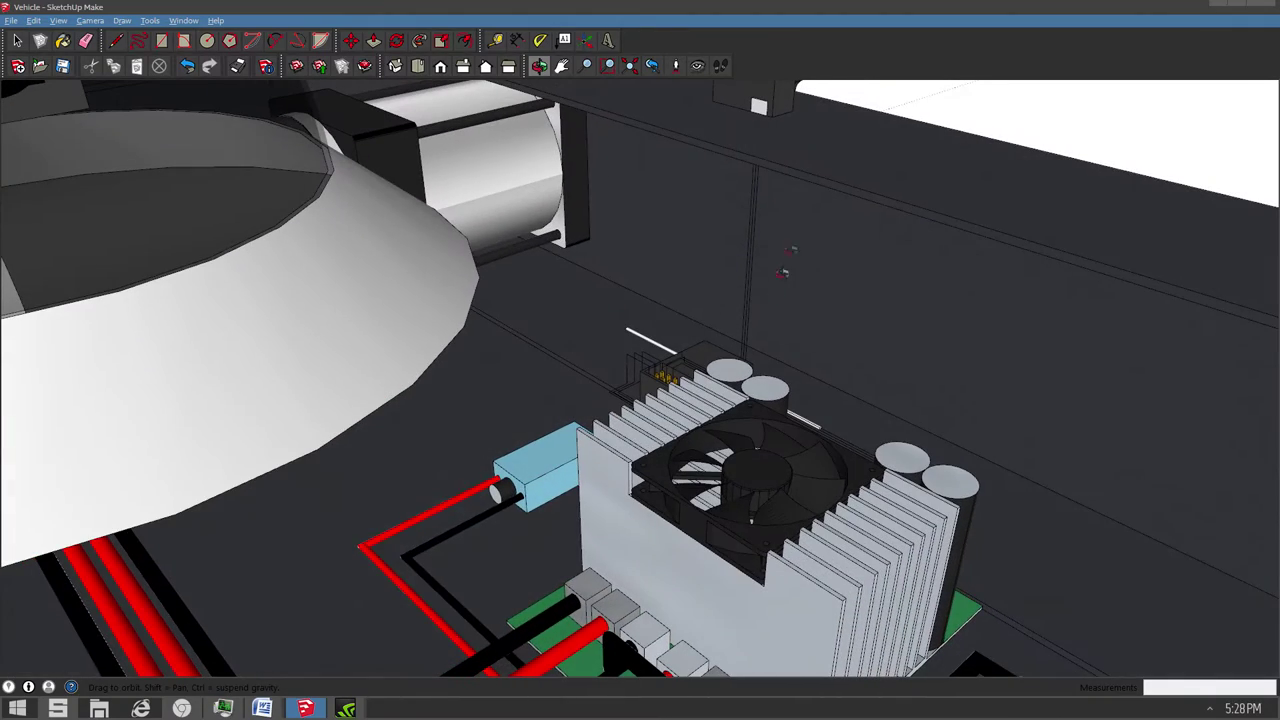
pyautogui.moveTo(777, 160); pyautogui.dragTo(776, 207)
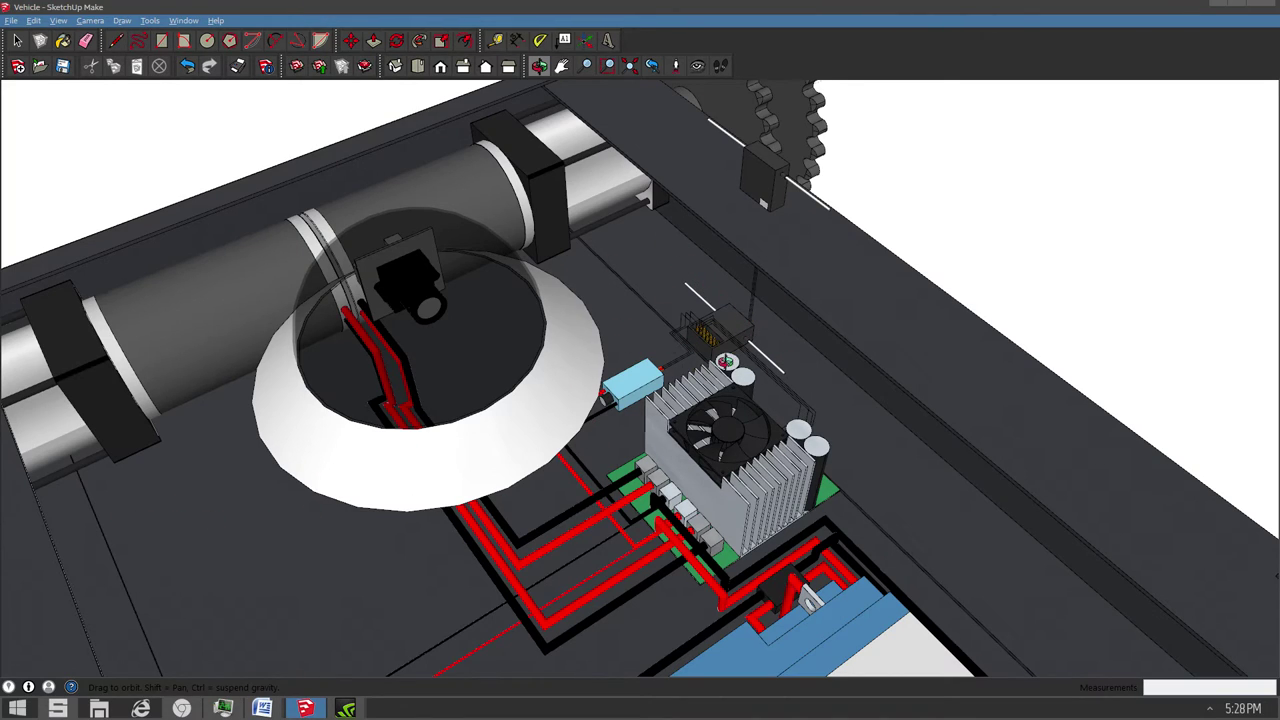
# Trace the wiring around the speed controller, from the receiver and BEC to the motor and battery connections.
pyautogui.moveTo(738, 366); pyautogui.dragTo(755, 162)
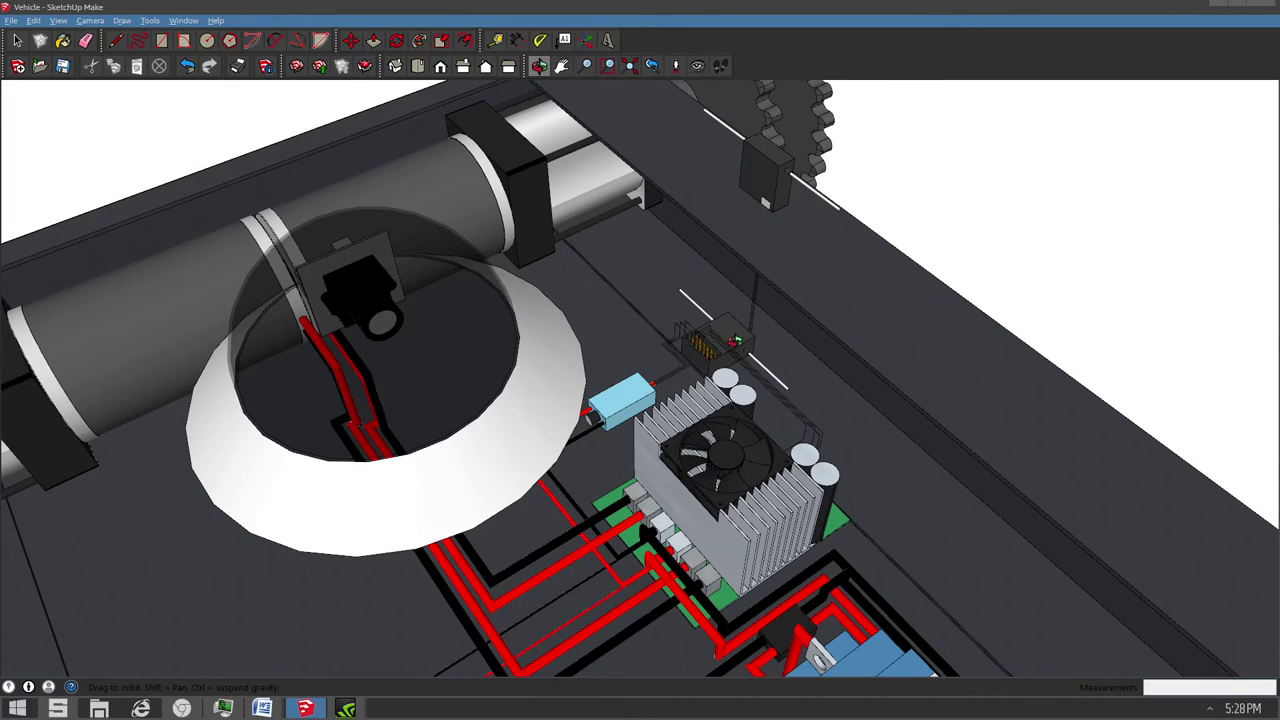
pyautogui.moveTo(735, 341); pyautogui.dragTo(640, 326)
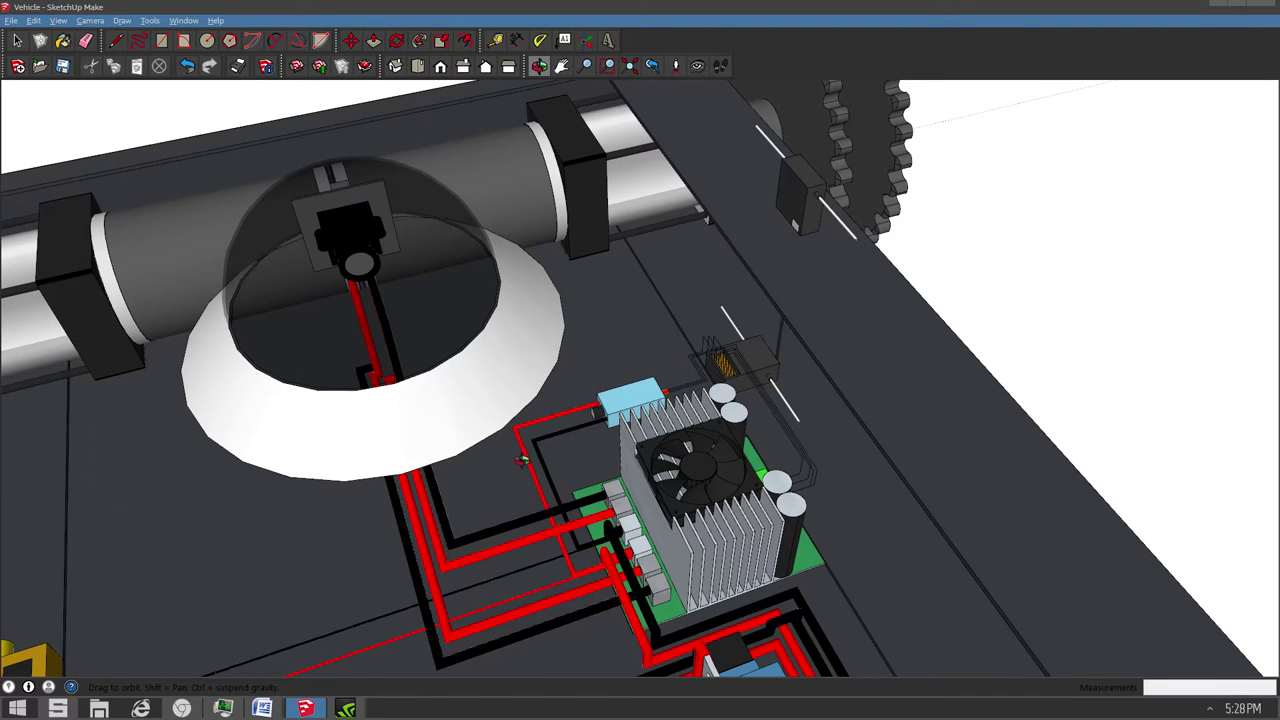
pyautogui.moveTo(747, 527); pyautogui.dragTo(708, 527)
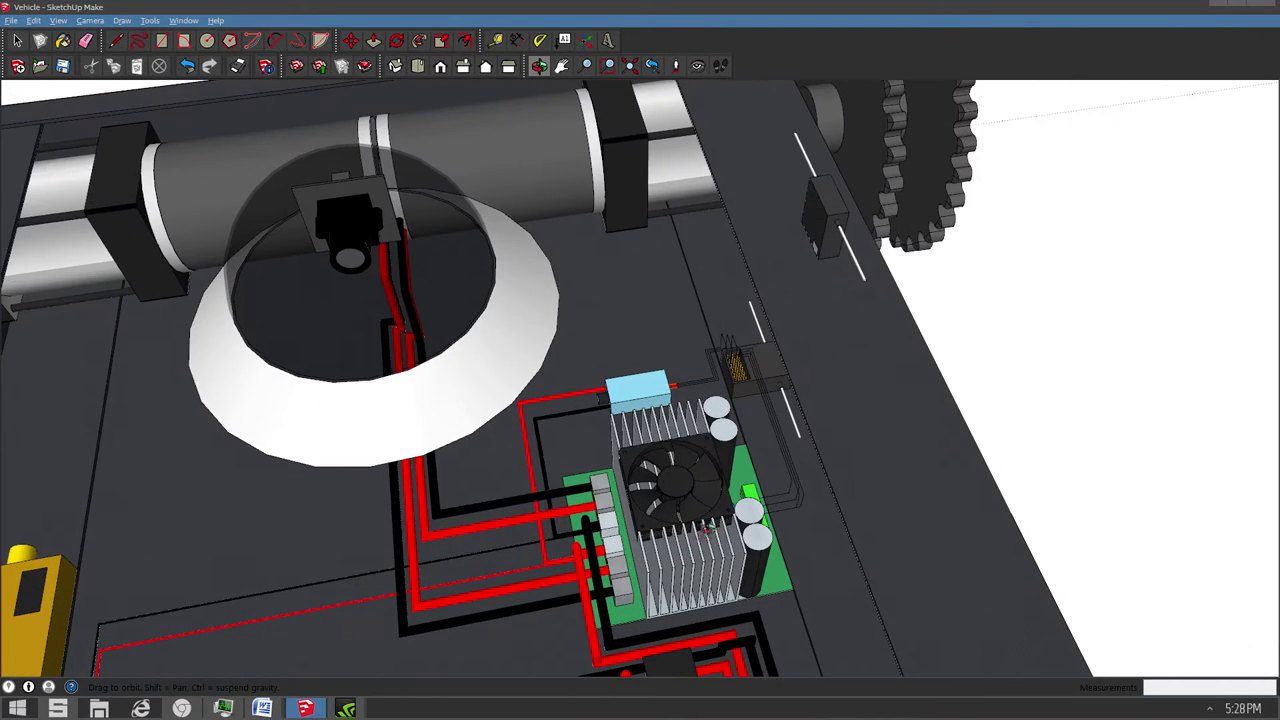
pyautogui.scroll(4, 782, 540)
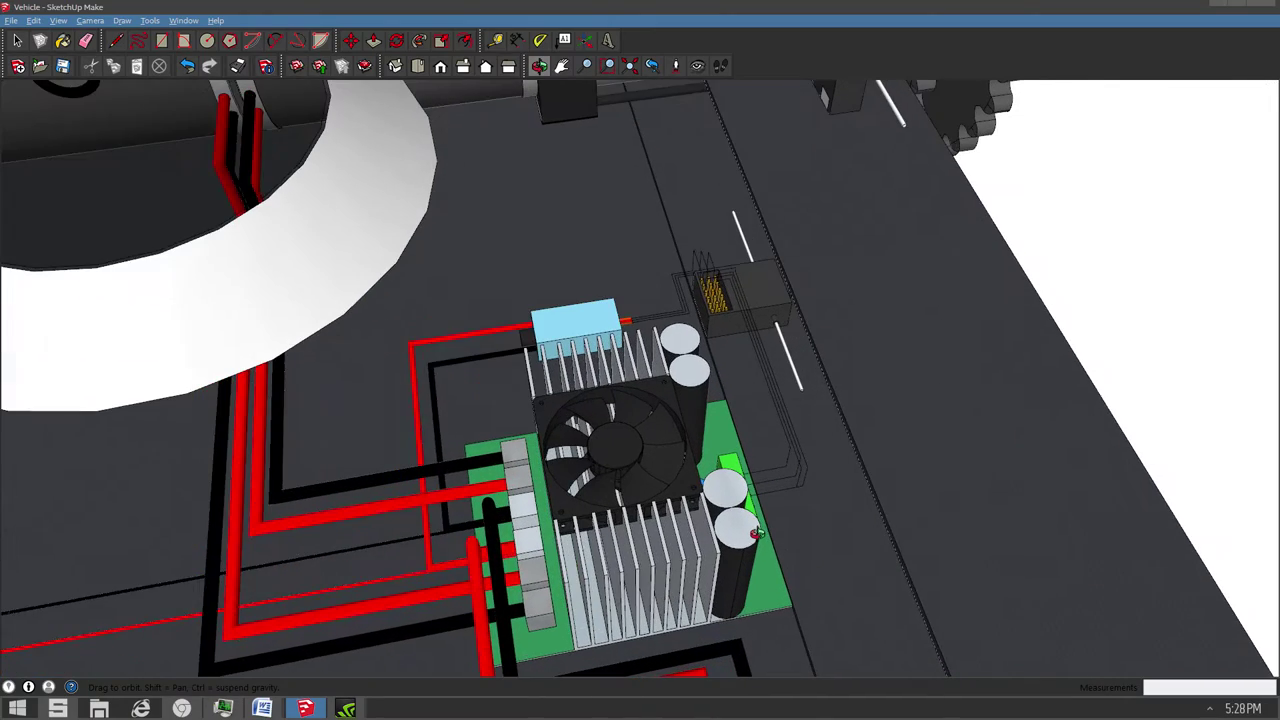
pyautogui.moveTo(777, 529); pyautogui.dragTo(704, 518)
pyautogui.moveTo(628, 415); pyautogui.dragTo(538, 416)
pyautogui.scroll(3, 538, 414)
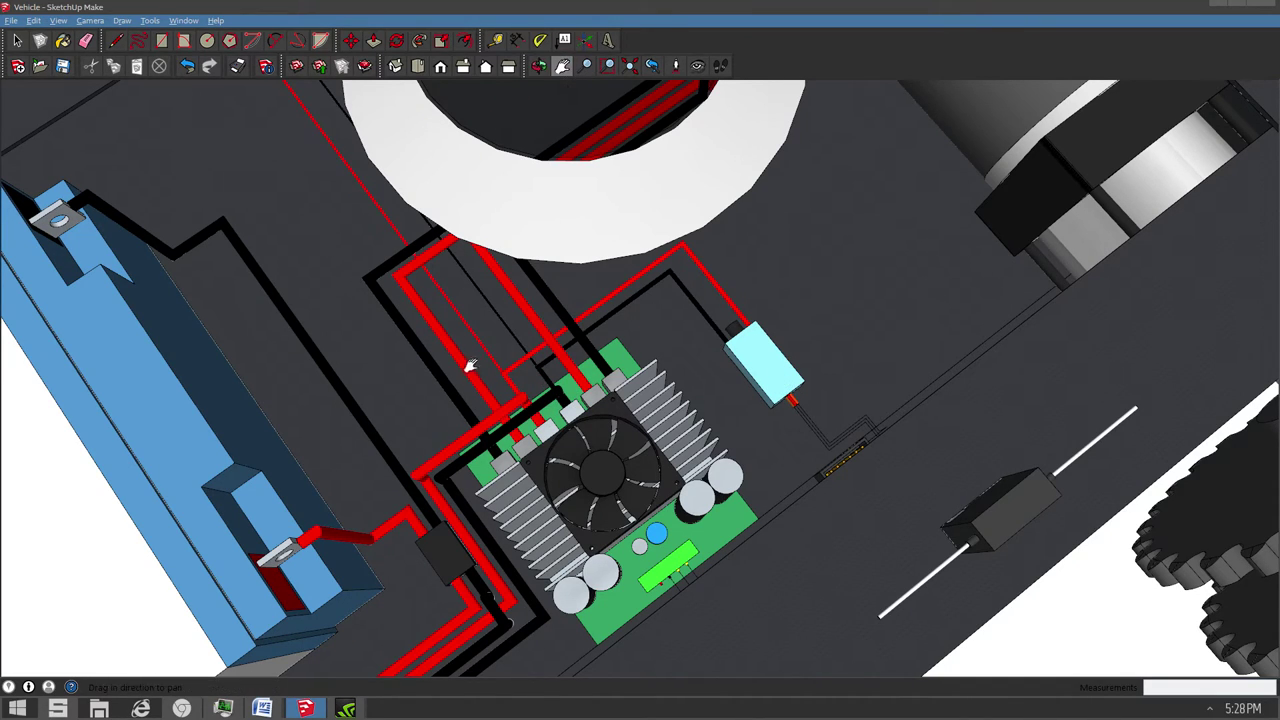
# Follow the thin red and black wires to the yellow transmitter and examine its power connection.
pyautogui.moveTo(470, 366); pyautogui.dragTo(783, 573)
pyautogui.moveTo(553, 240); pyautogui.dragTo(496, 343)
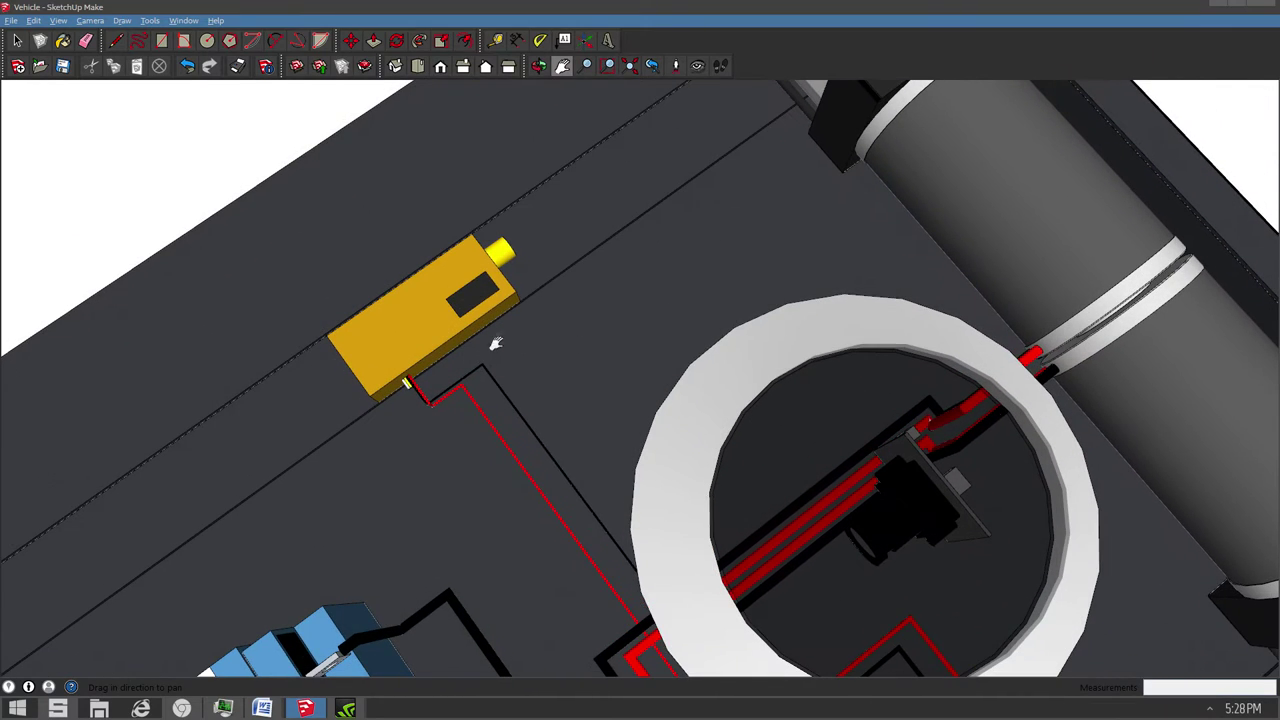
pyautogui.click(538, 65)
pyautogui.moveTo(505, 300); pyautogui.dragTo(512, 275)
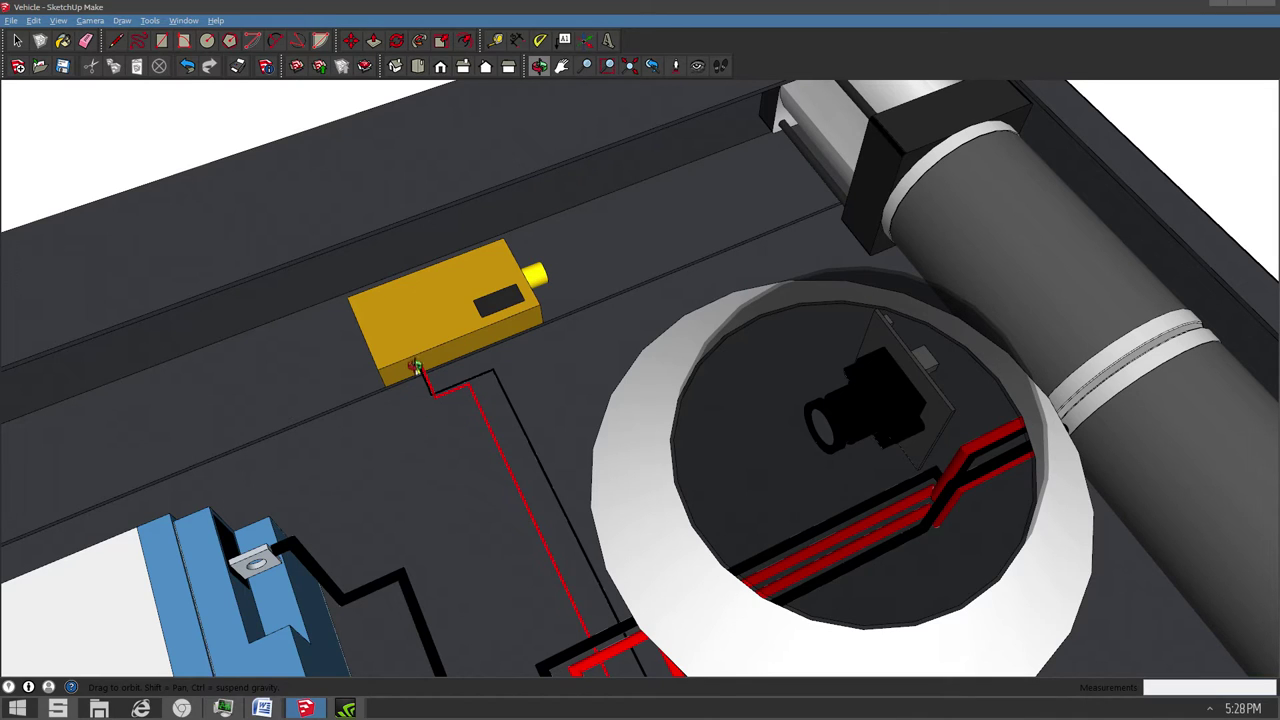
# Examine the battery and its red and black terminals from several angles.
pyautogui.scroll(-5, 938, 484)
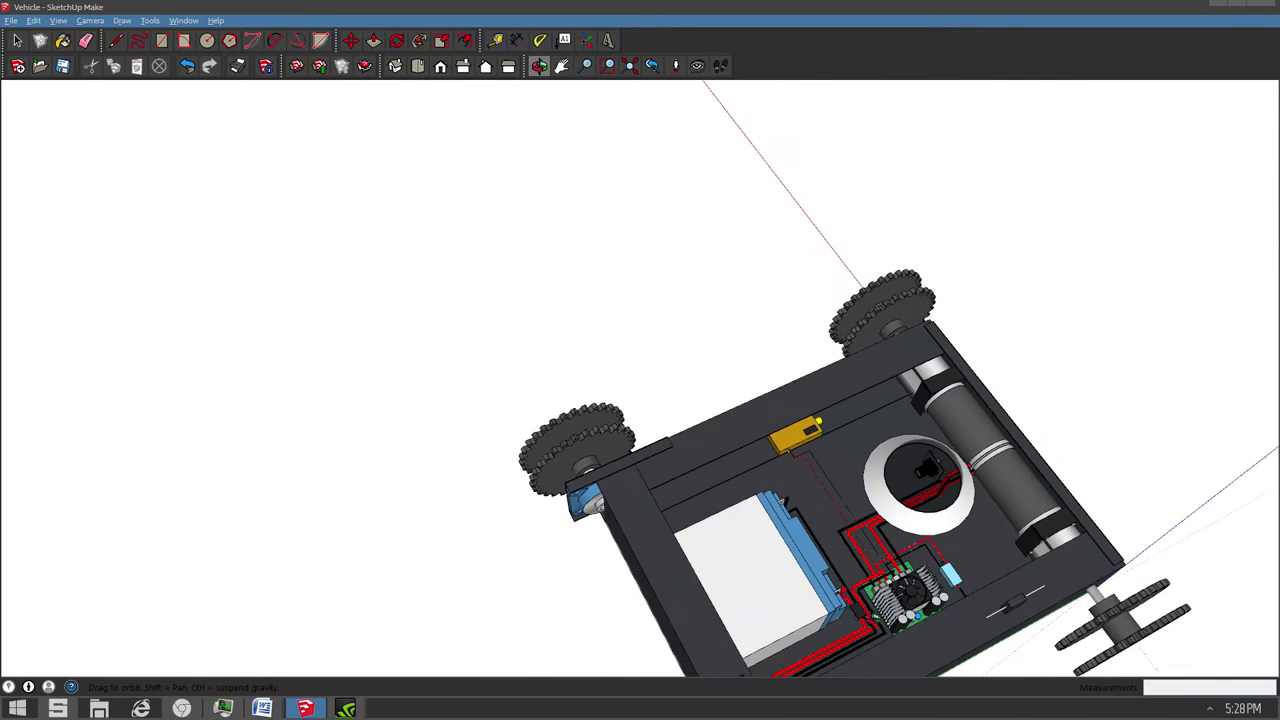
pyautogui.moveTo(938, 484); pyautogui.dragTo(508, 552)
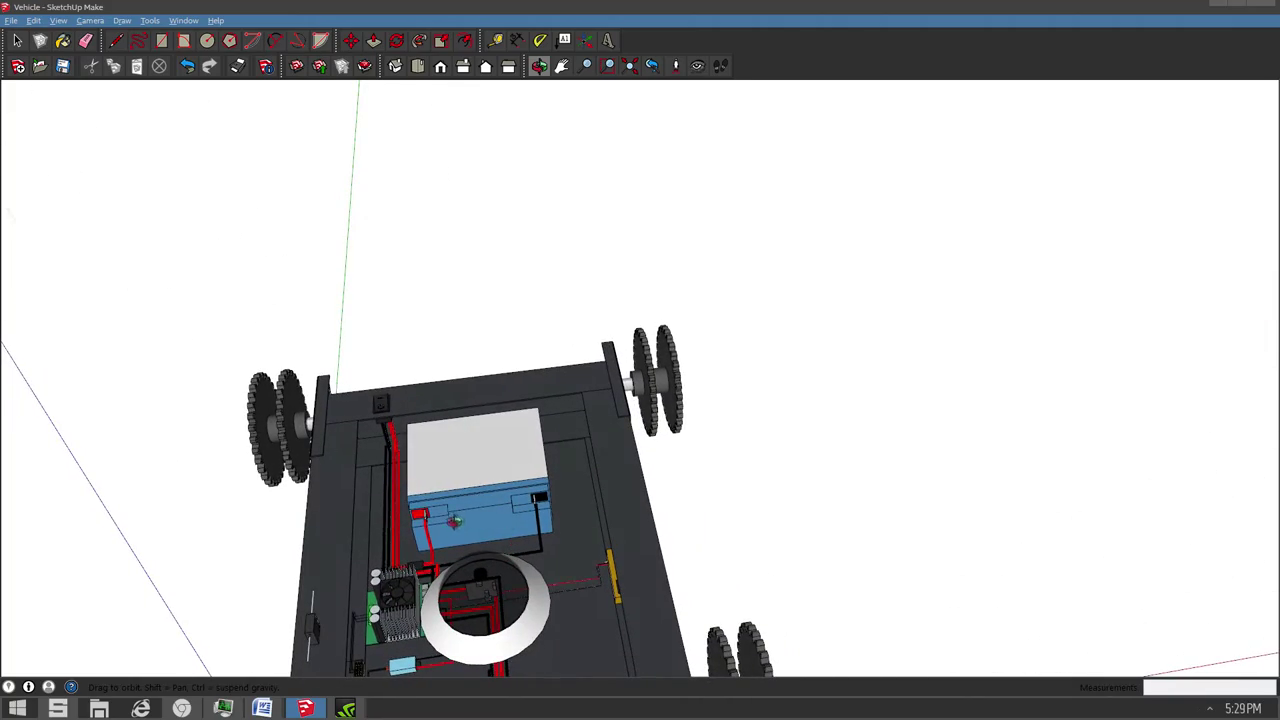
pyautogui.scroll(4, 335, 520)
pyautogui.moveTo(546, 526); pyautogui.dragTo(768, 496)
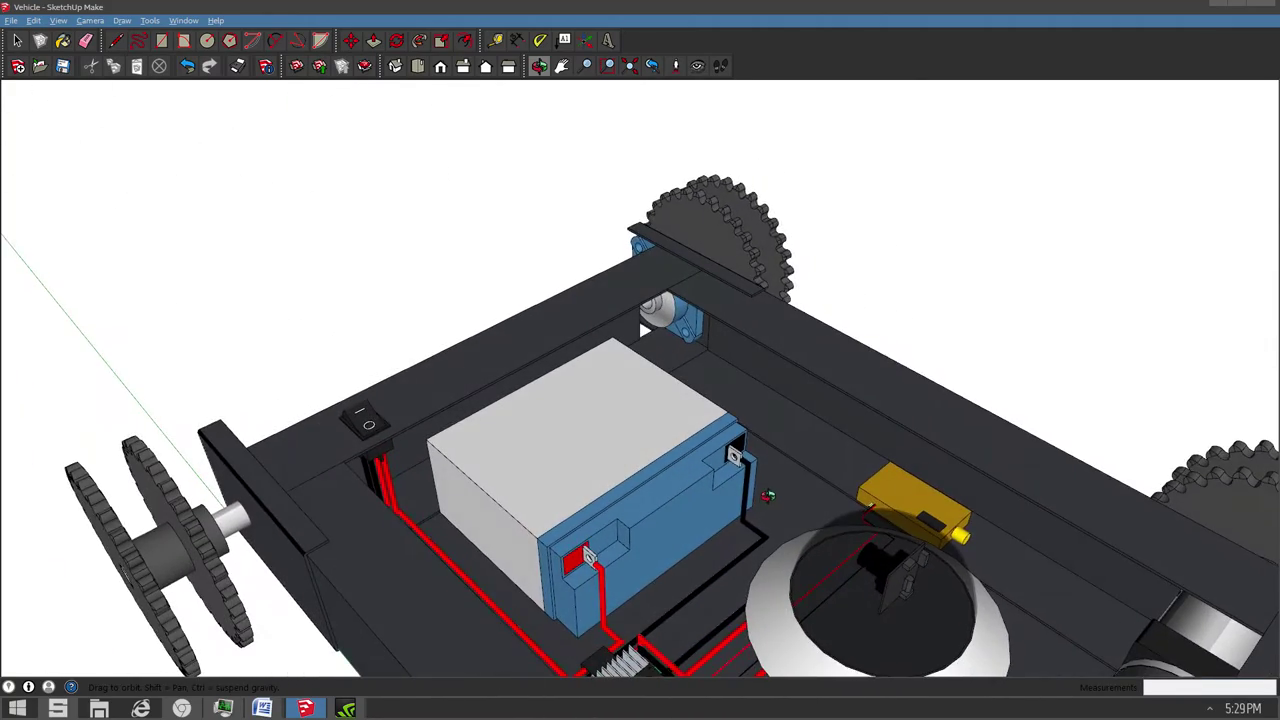
pyautogui.moveTo(768, 496); pyautogui.dragTo(721, 499, button='middle')
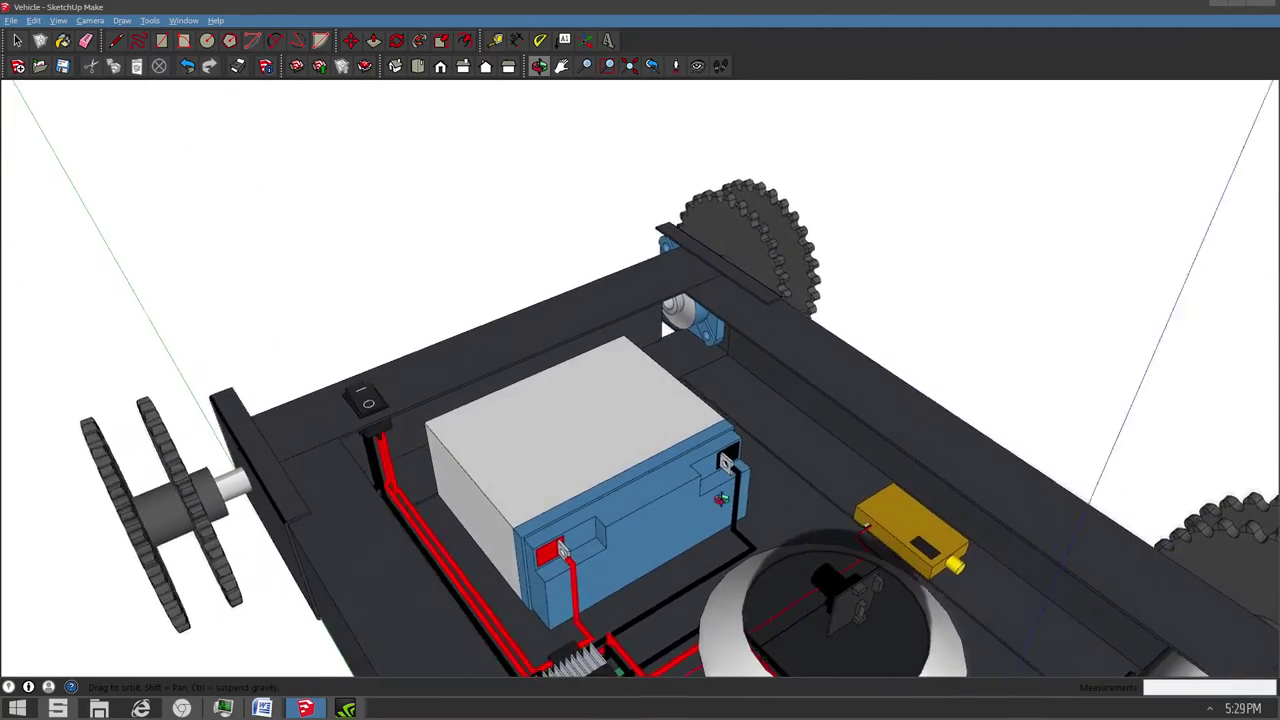
pyautogui.moveTo(721, 499); pyautogui.dragTo(386, 558)
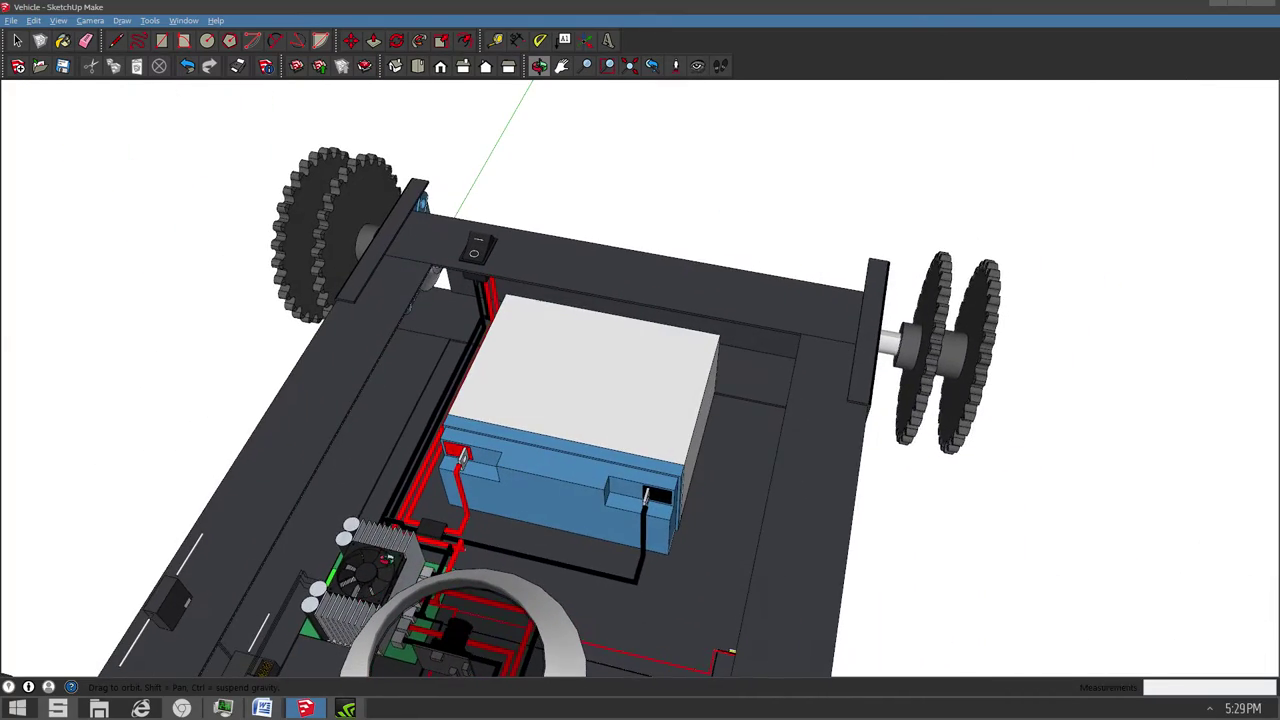
# Trace the power wires between the battery and the rocker switch on the frame, and inspect the switch up close.
pyautogui.scroll(4, 444, 533)
pyautogui.moveTo(444, 519); pyautogui.dragTo(498, 331)
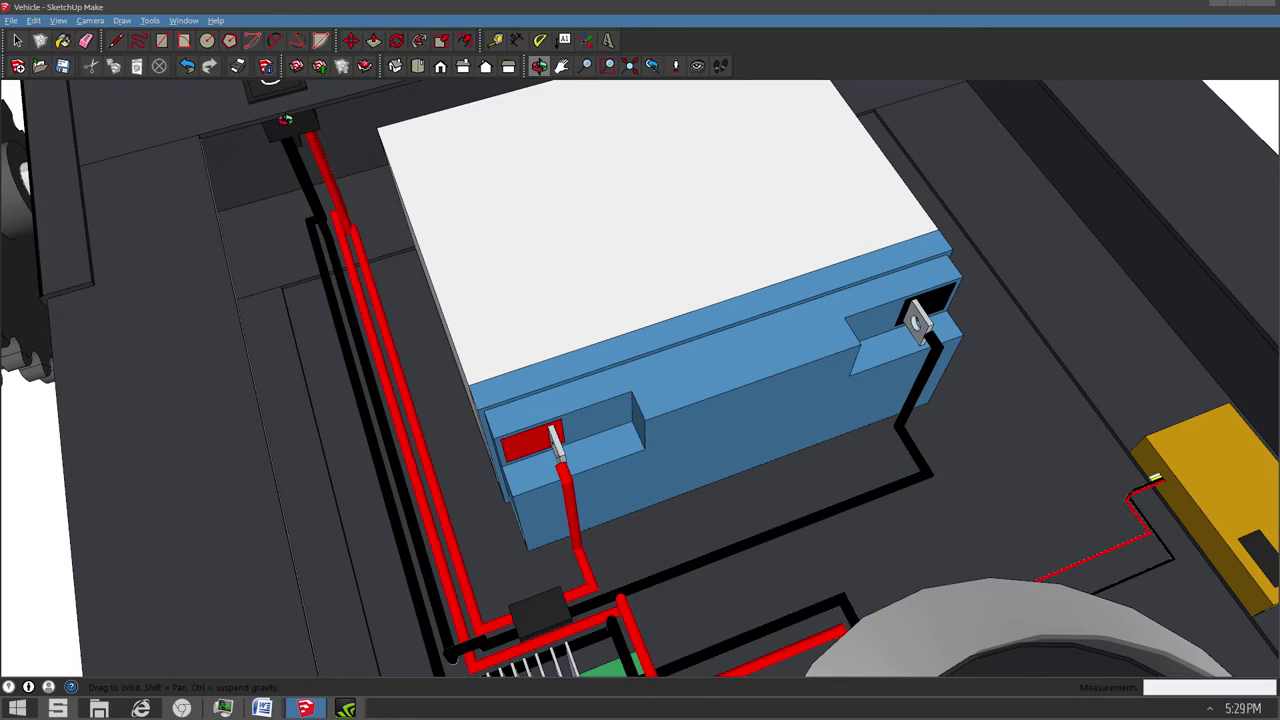
pyautogui.scroll(-4, 285, 120)
pyautogui.scroll(4, 316, 200)
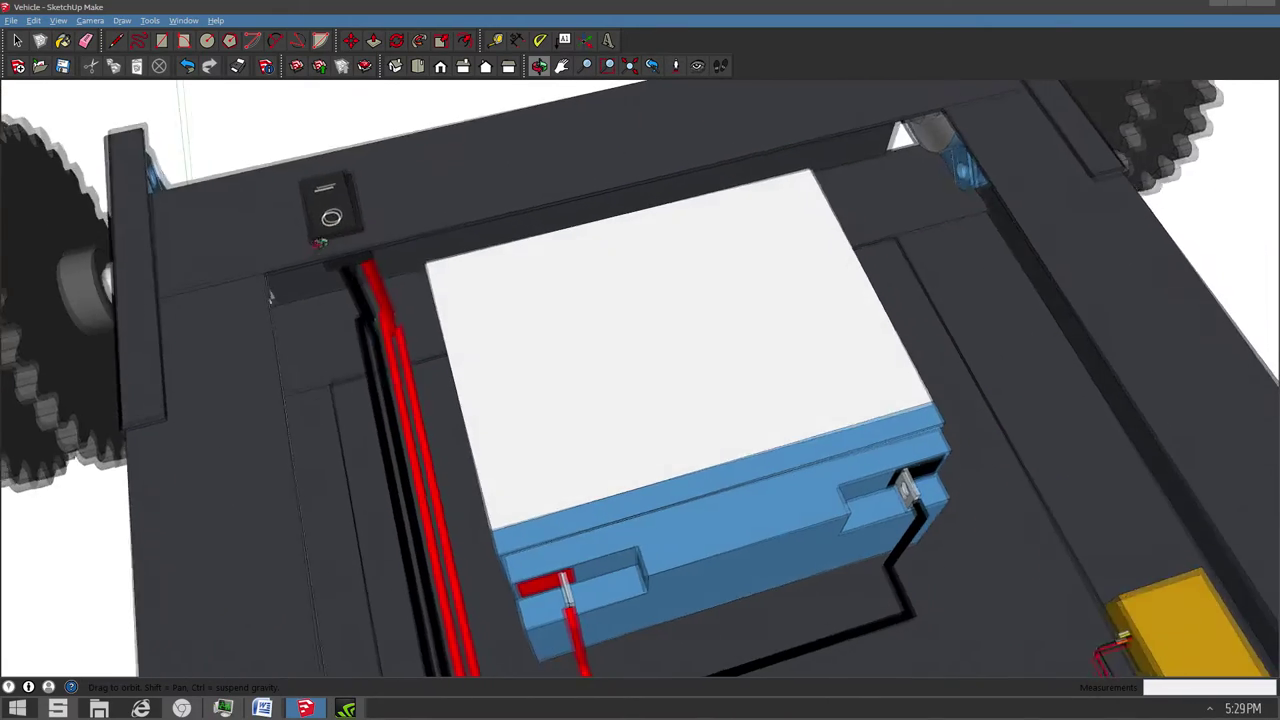
pyautogui.moveTo(320, 243); pyautogui.dragTo(291, 362)
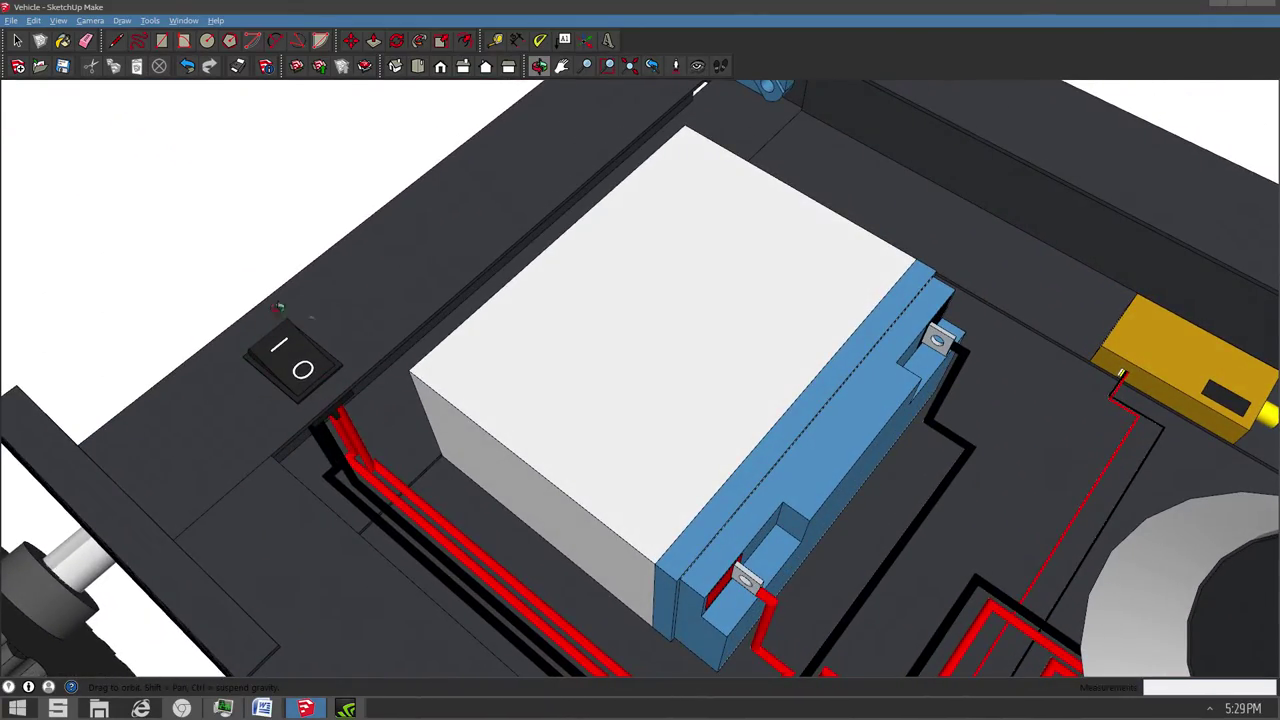
pyautogui.moveTo(757, 452); pyautogui.dragTo(565, 458)
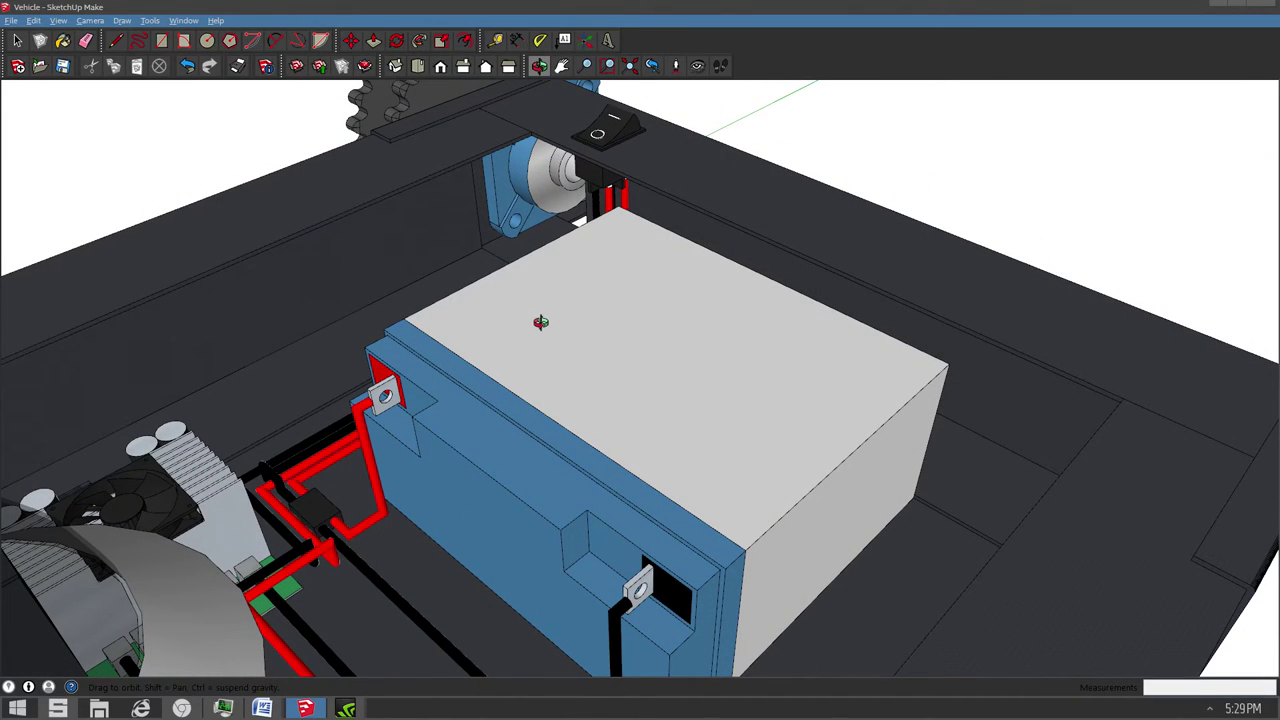
# Review the vehicle's complete interior layout, from the battery to the motors, from above and at an angle.
pyautogui.scroll(-2, 753, 408)
pyautogui.moveTo(732, 417); pyautogui.dragTo(665, 290)
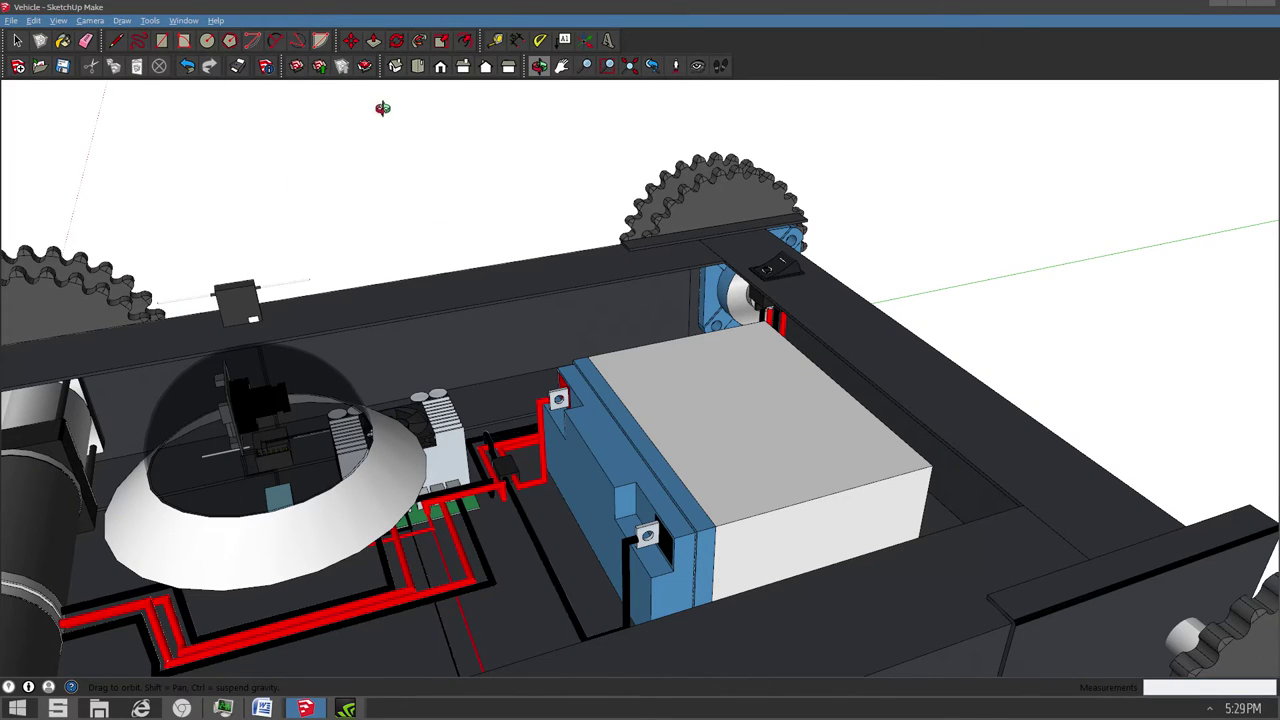
pyautogui.scroll(-2, 660, 481)
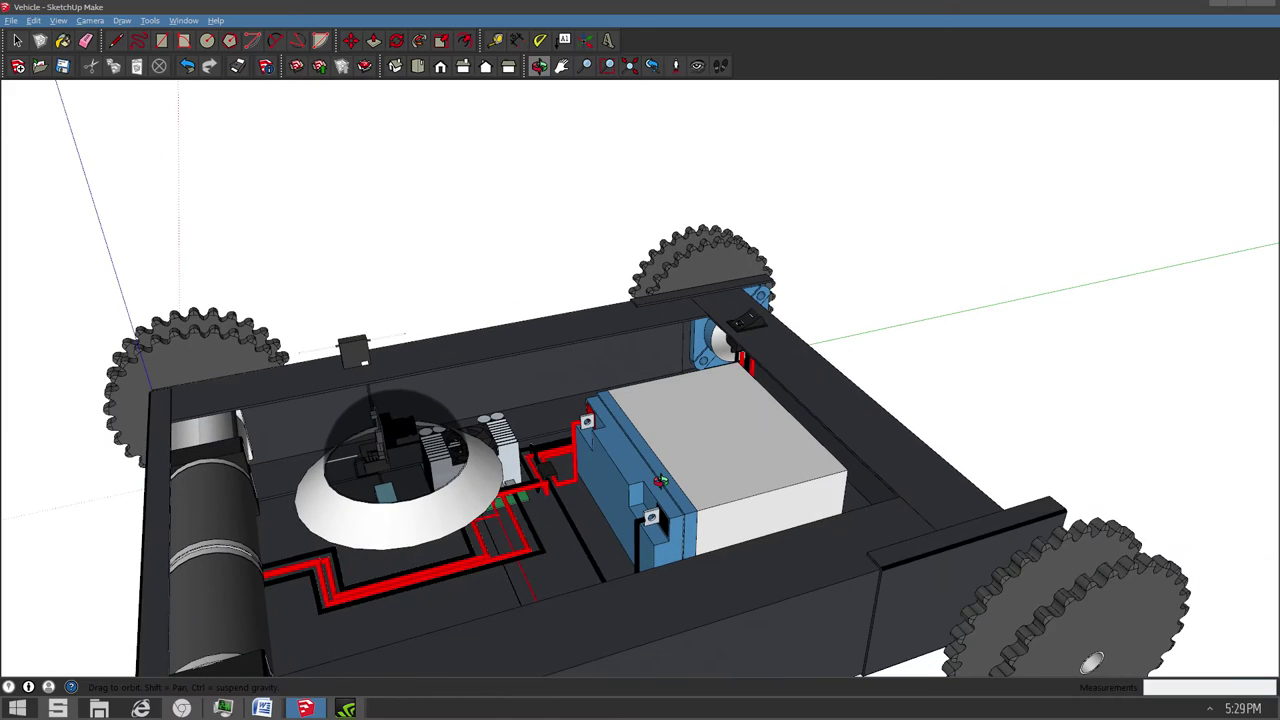
pyautogui.moveTo(688, 450); pyautogui.dragTo(517, 314)
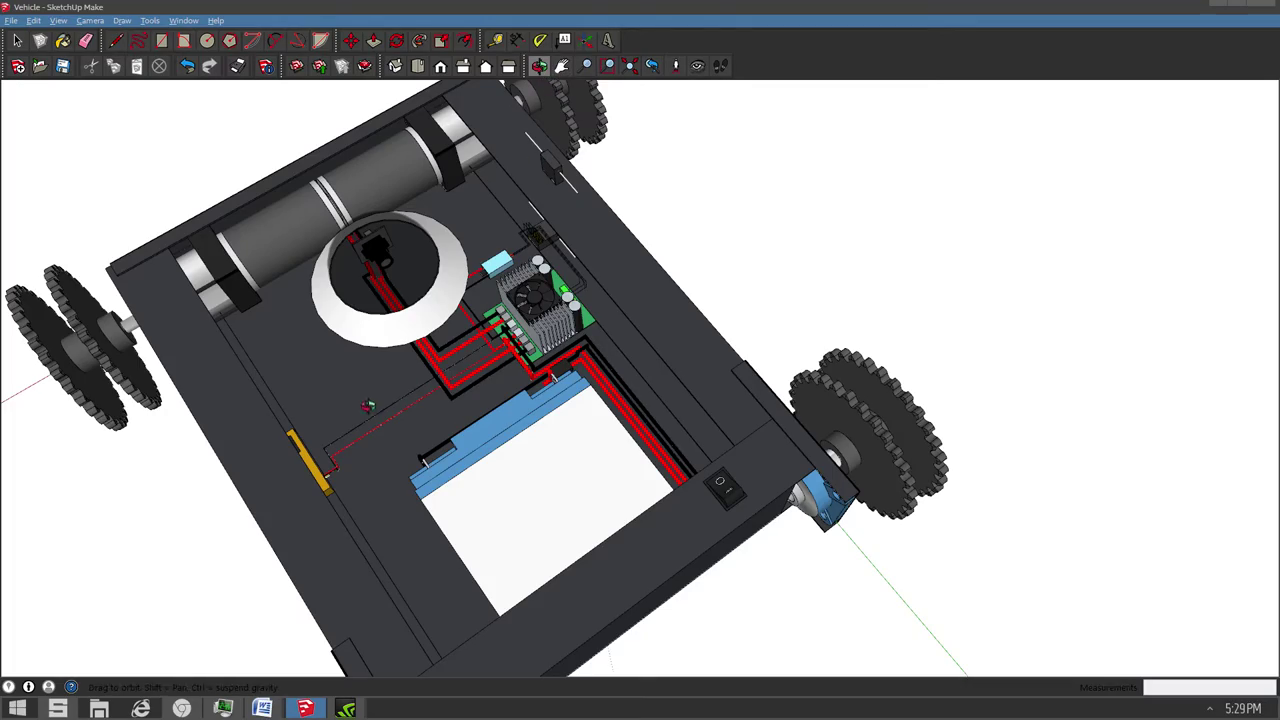
pyautogui.moveTo(368, 405); pyautogui.dragTo(731, 490)
pyautogui.moveTo(774, 445); pyautogui.dragTo(610, 452)
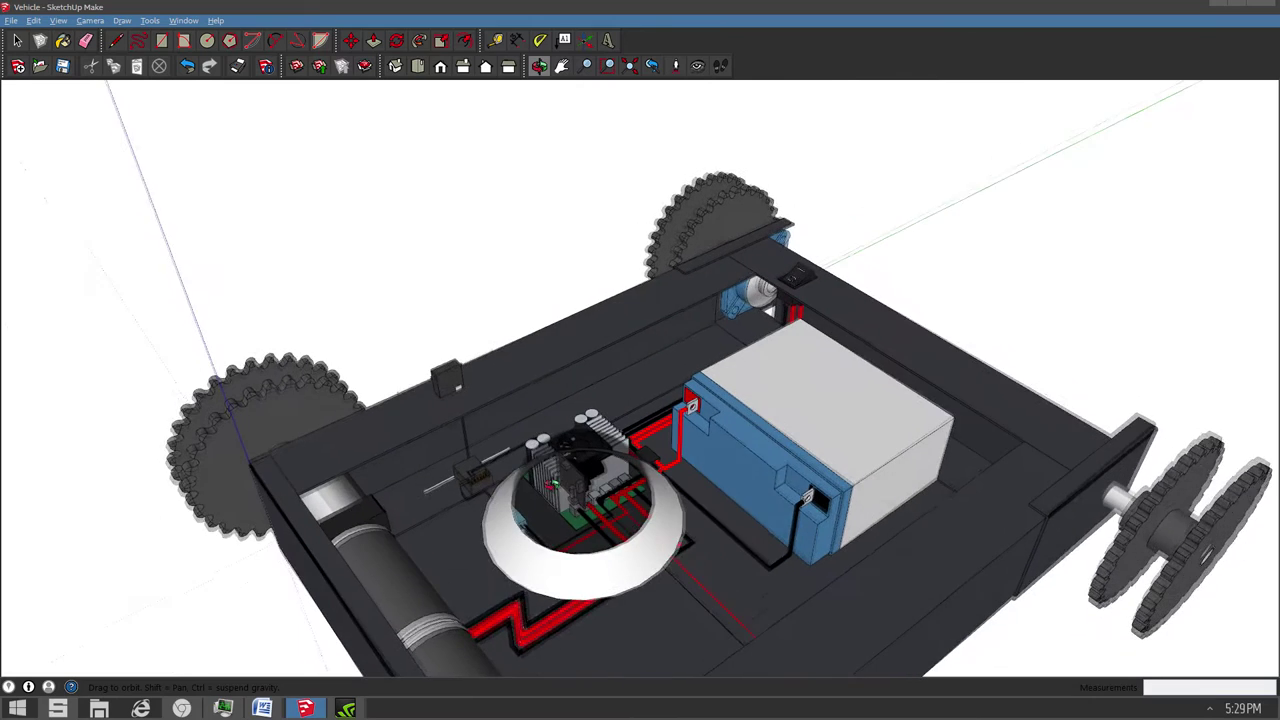
# View the whole vehicle at frame height from the bearing end and from the side with its sprockets.
pyautogui.scroll(-3, 818, 448)
pyautogui.moveTo(818, 448); pyautogui.dragTo(541, 352)
pyautogui.moveTo(736, 508); pyautogui.dragTo(505, 250)
pyautogui.moveTo(694, 557); pyautogui.dragTo(660, 350)
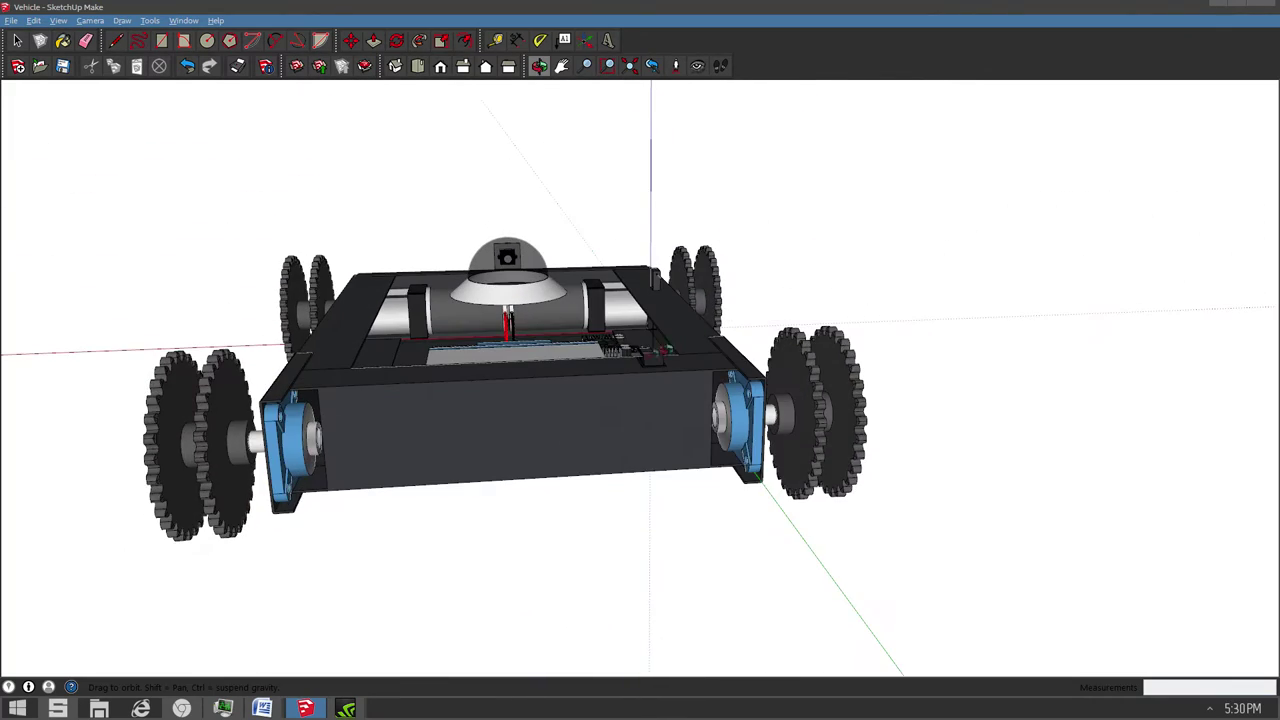
pyautogui.moveTo(455, 310); pyautogui.dragTo(980, 284)
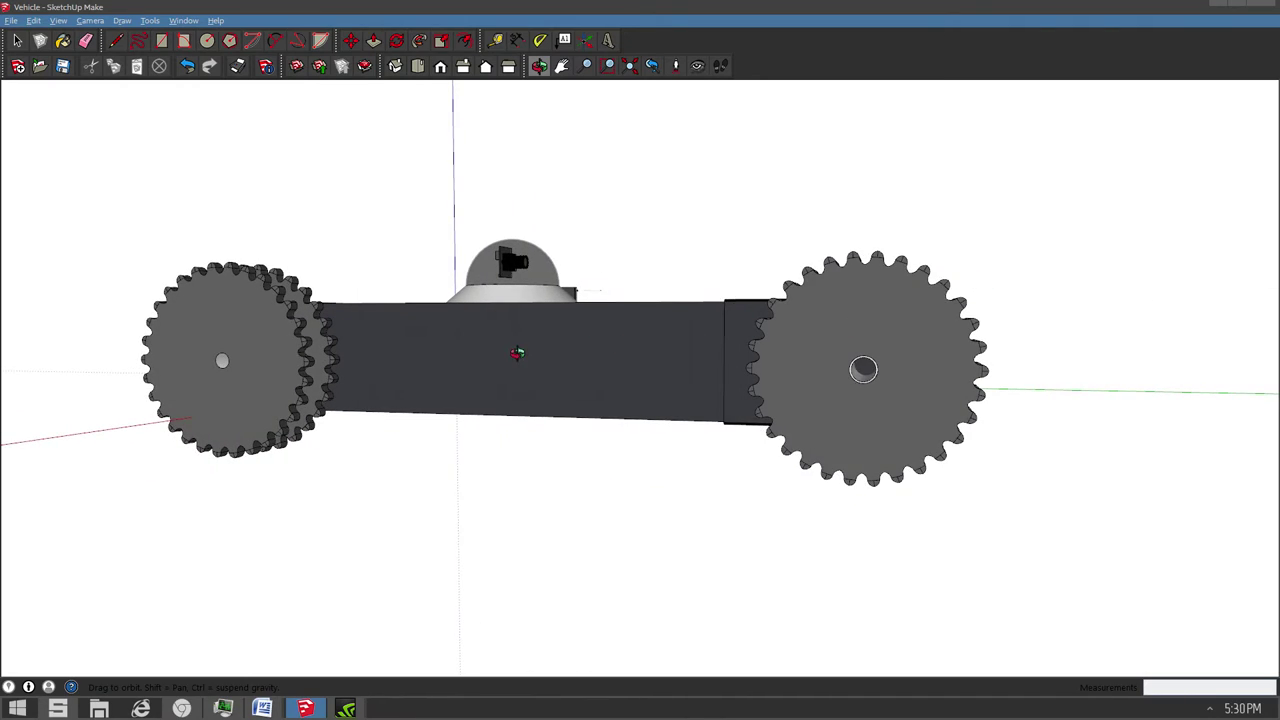
# Examine the assembled vehicle from all sides and from above, covering the sprockets, frame, motors, wiring, camera dome and battery.
pyautogui.moveTo(517, 353); pyautogui.dragTo(594, 356)
pyautogui.moveTo(891, 340); pyautogui.dragTo(800, 416)
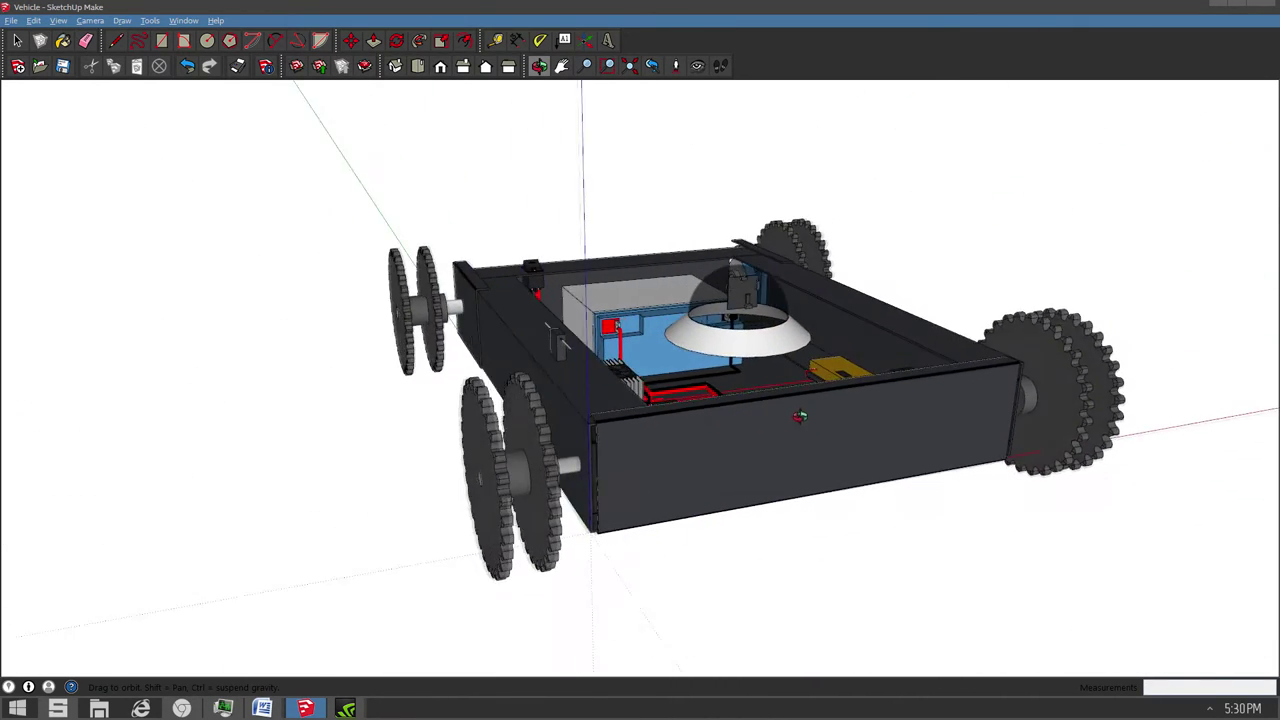
pyautogui.moveTo(419, 416); pyautogui.dragTo(817, 440)
pyautogui.moveTo(267, 422); pyautogui.dragTo(441, 459)
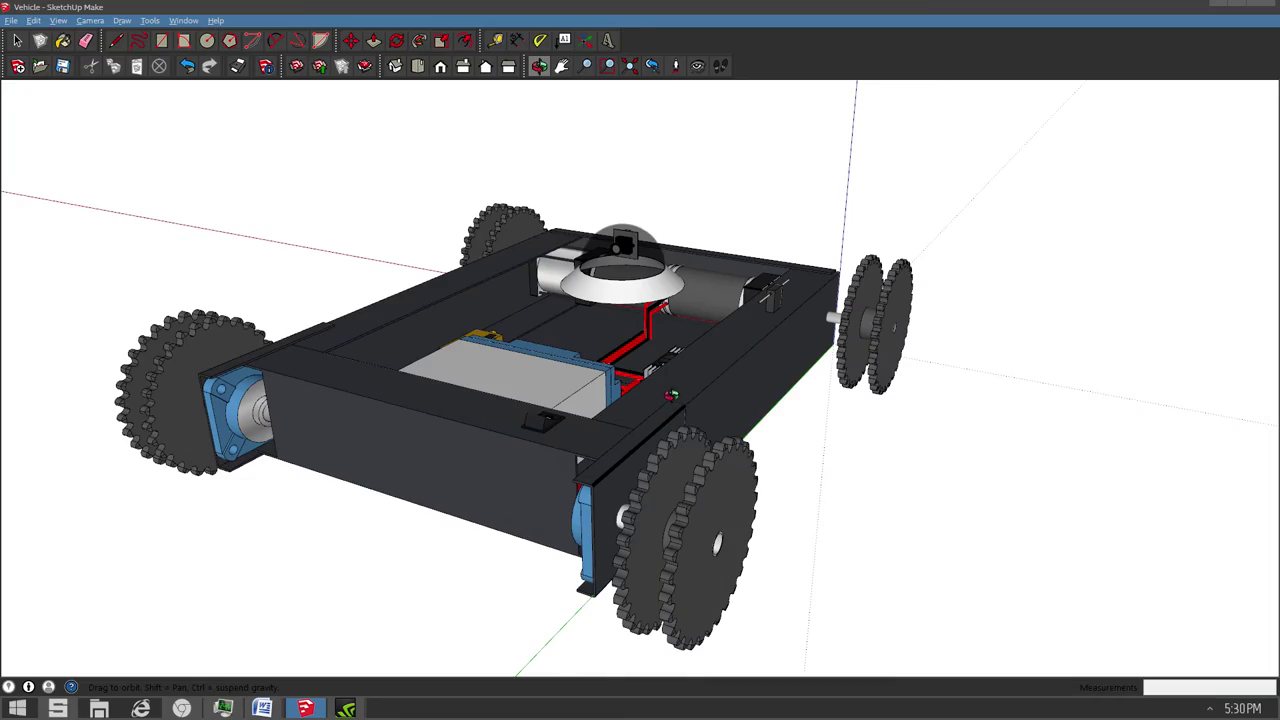
pyautogui.moveTo(670, 395); pyautogui.dragTo(282, 375)
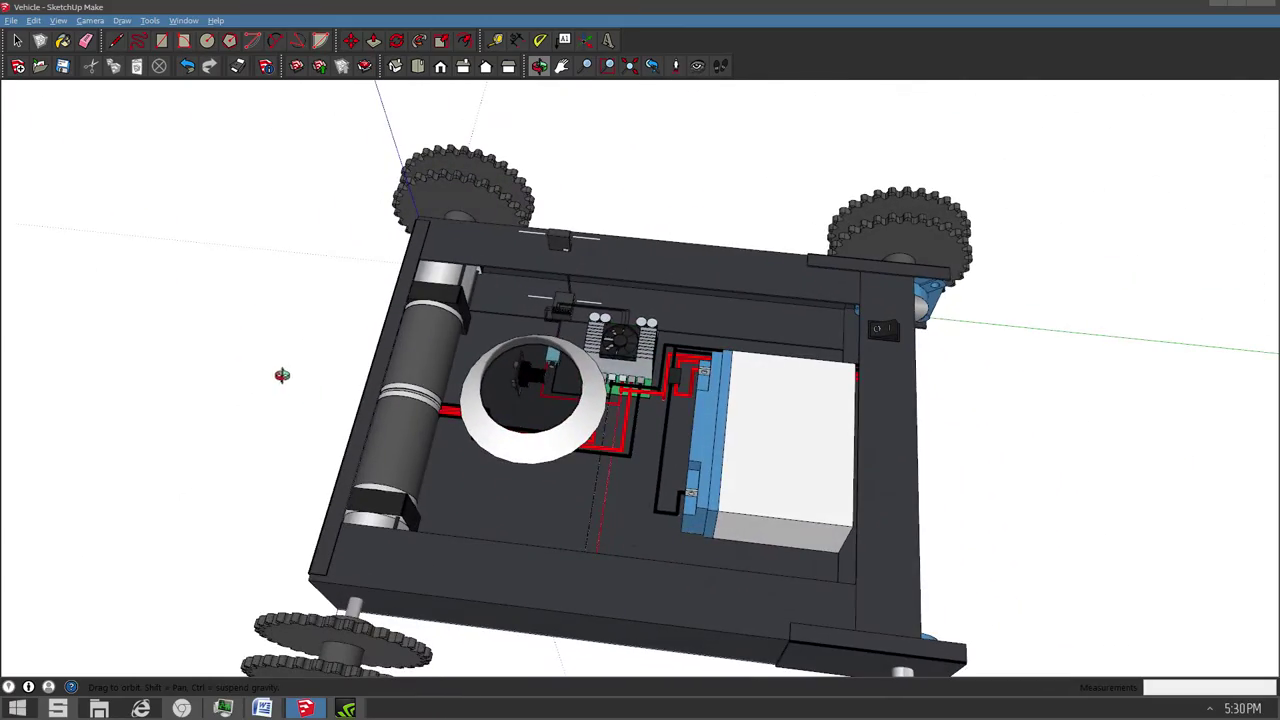
pyautogui.moveTo(871, 427); pyautogui.dragTo(402, 220)
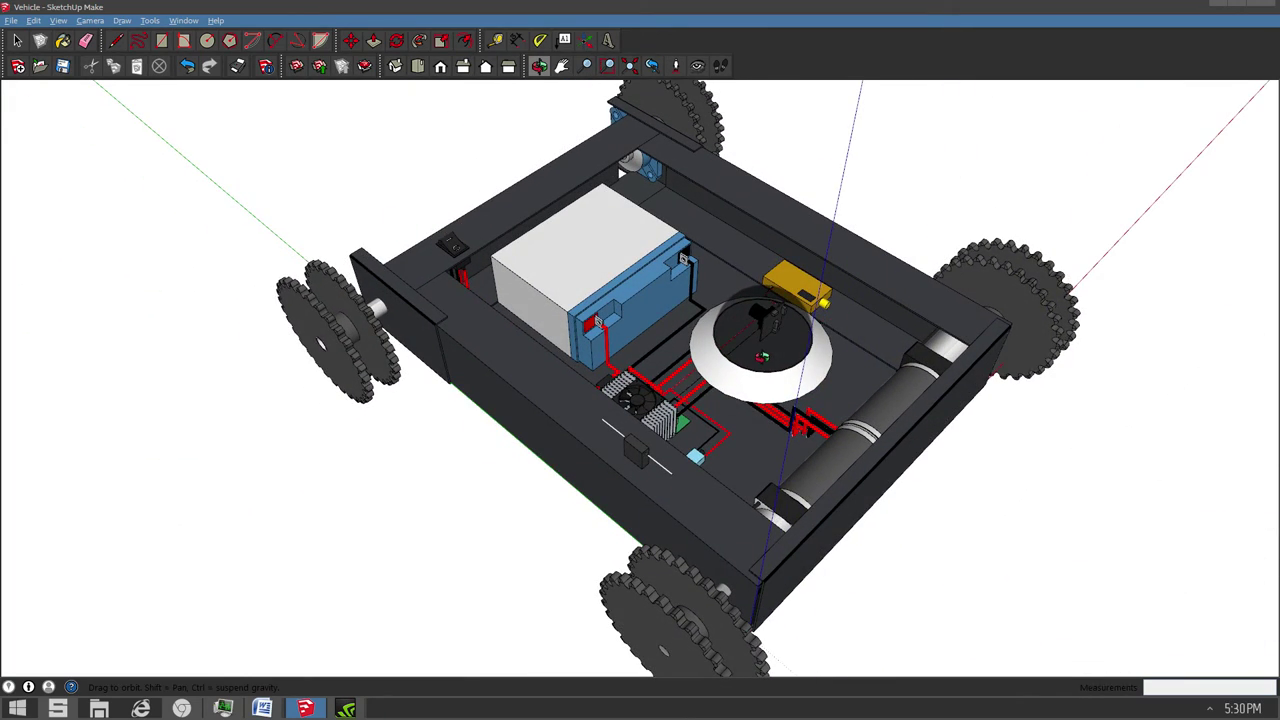
pyautogui.scroll(-5, 758, 331)
pyautogui.scroll(5, 762, 356)
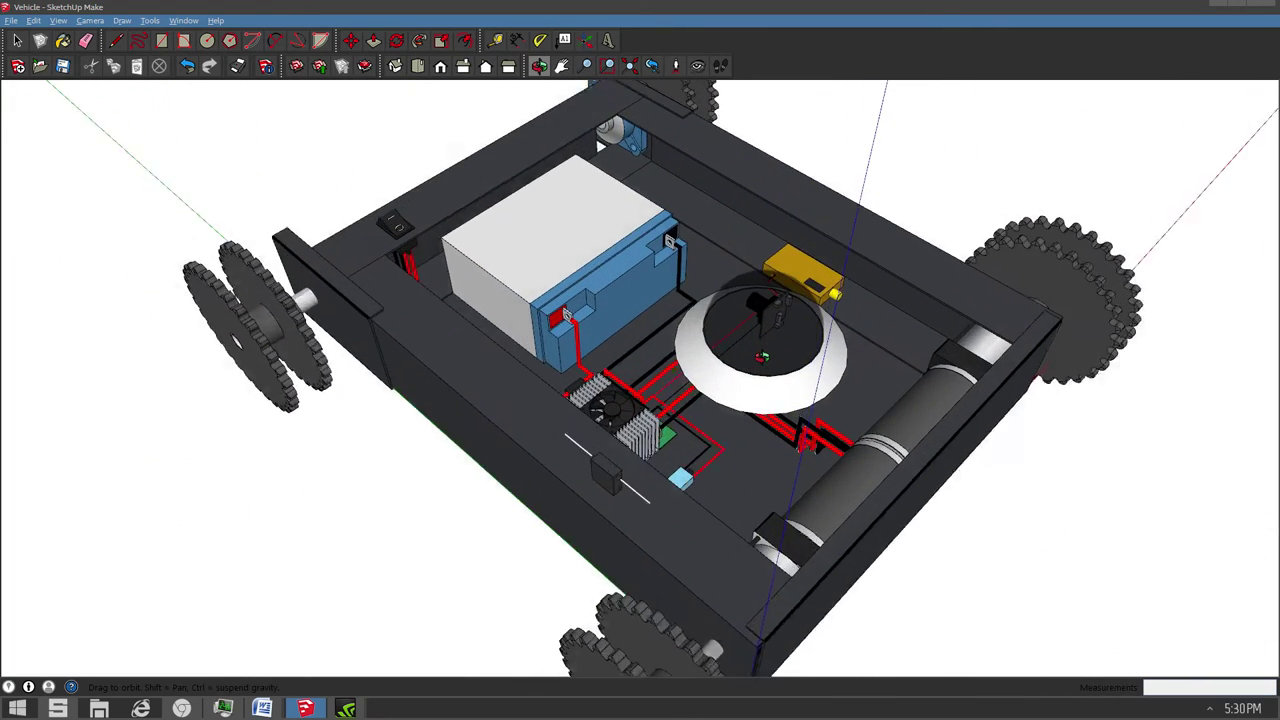
pyautogui.moveTo(466, 342); pyautogui.dragTo(631, 368)
pyautogui.scroll(-6, 631, 368)
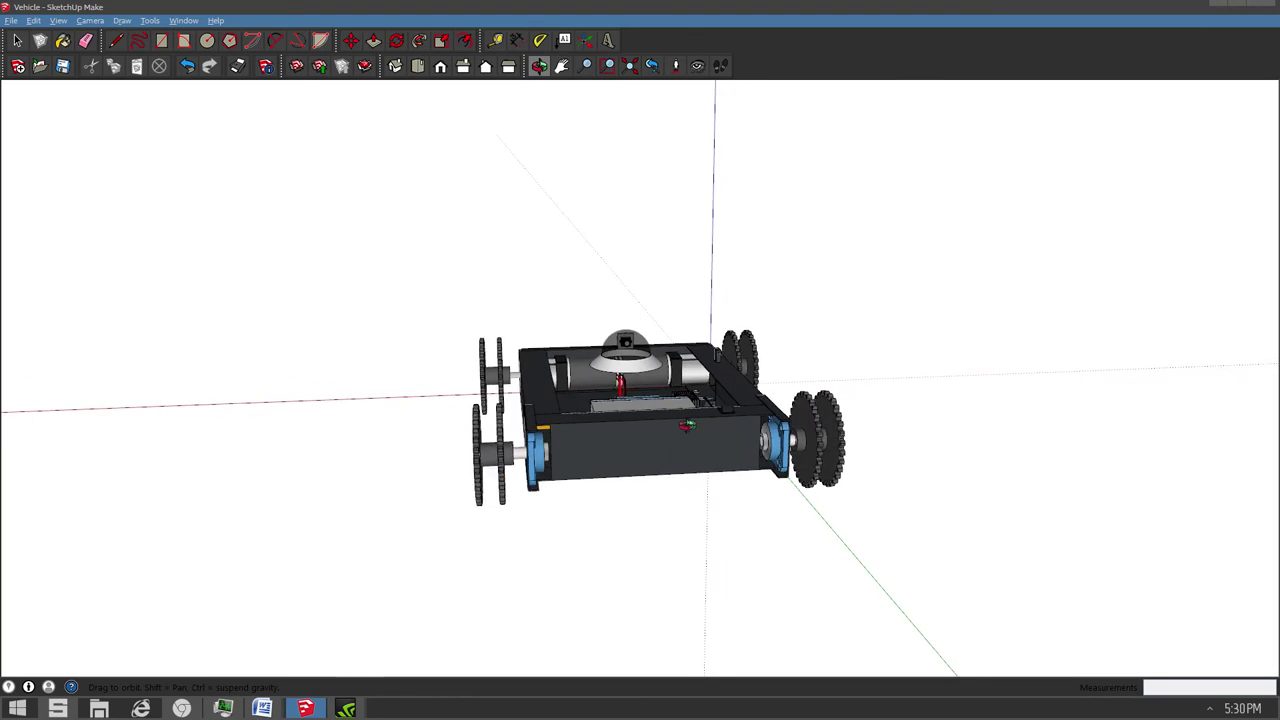
# Review the separate components laid out along the red axis, from the battery and camera dome to the motor and sprocket.
pyautogui.moveTo(706, 386); pyautogui.dragTo(562, 452)
pyautogui.moveTo(640, 430); pyautogui.dragTo(482, 392)
pyautogui.scroll(-2, 645, 418)
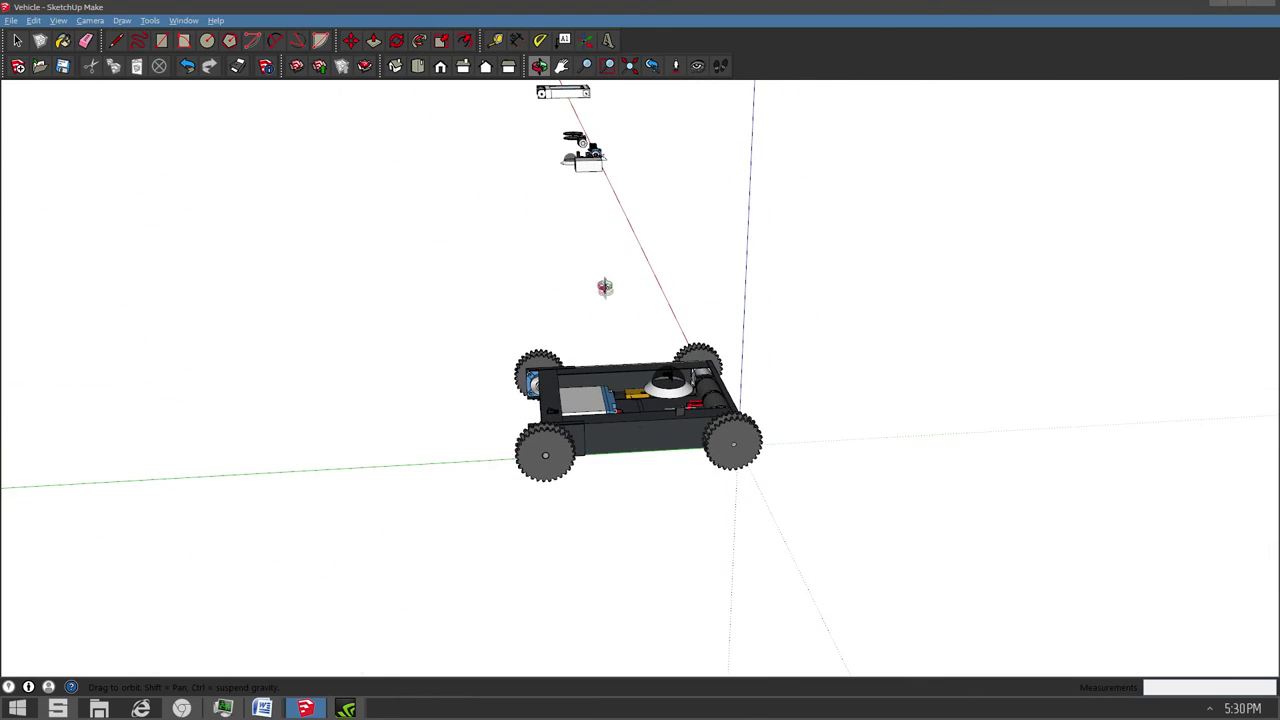
pyautogui.scroll(2, 596, 155)
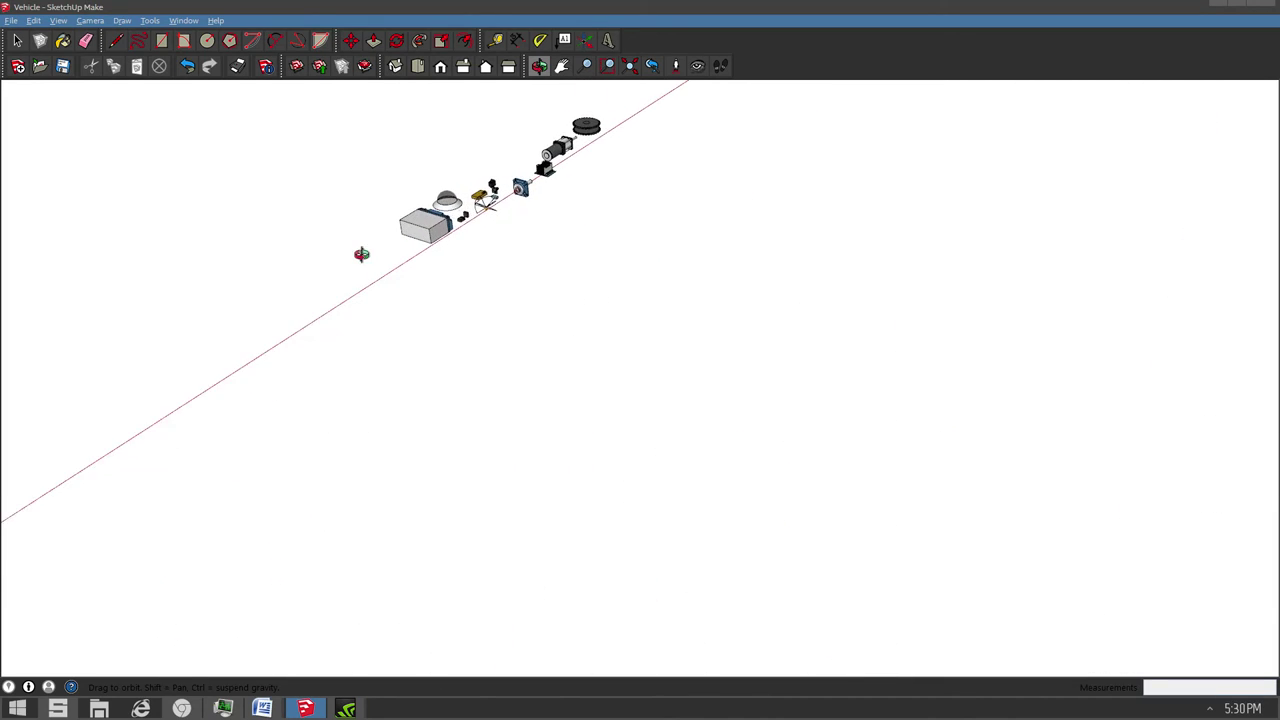
pyautogui.moveTo(517, 243); pyautogui.dragTo(420, 120)
pyautogui.scroll(3, 762, 114)
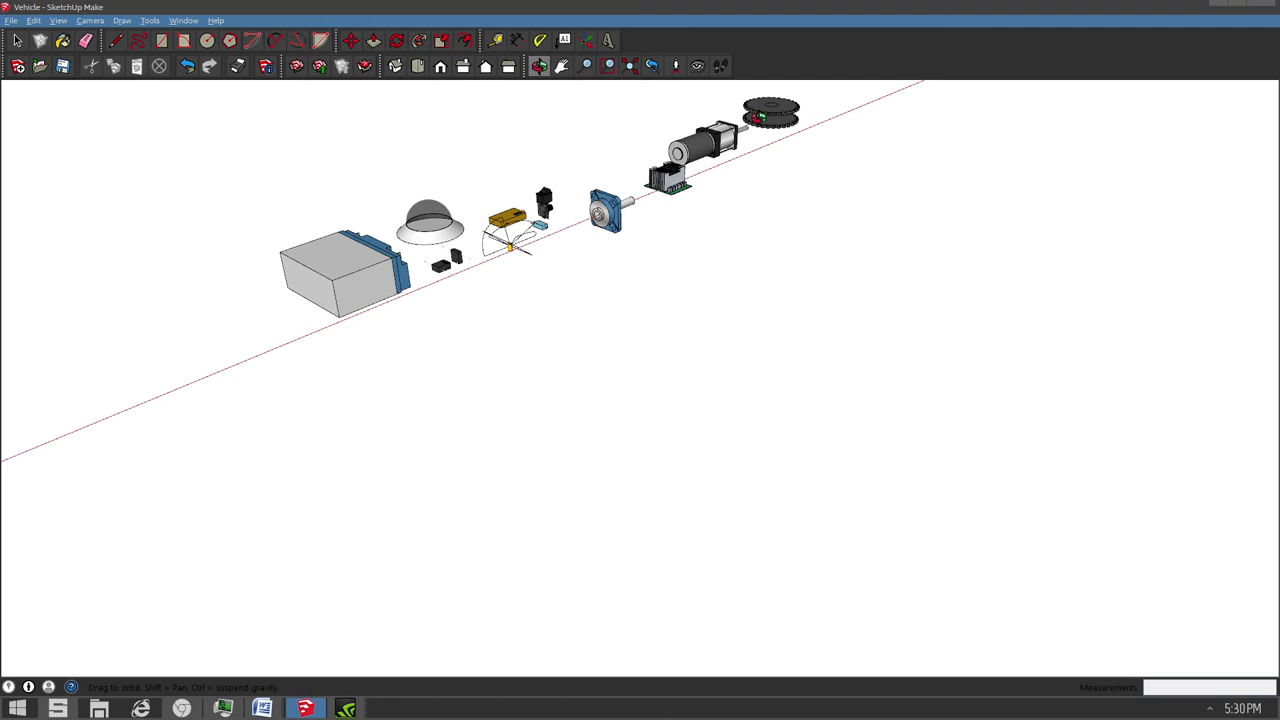
pyautogui.scroll(-4, 719, 438)
pyautogui.scroll(-3, 719, 441)
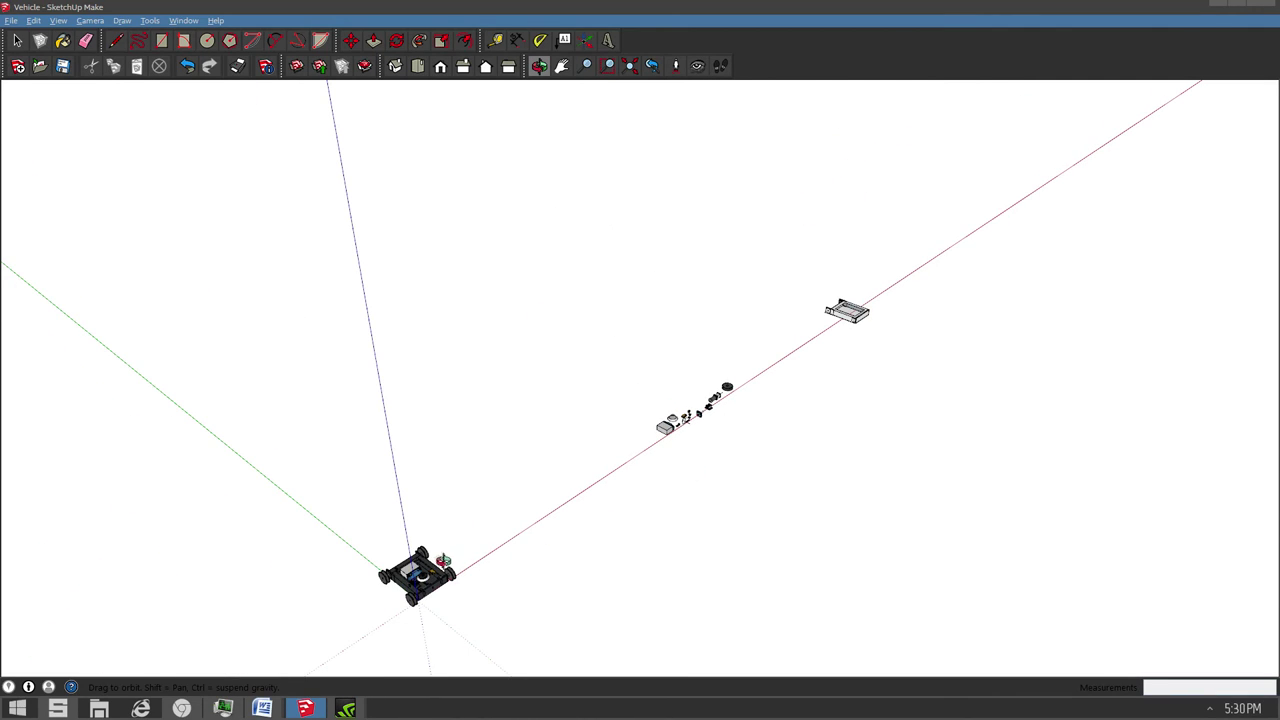
# Return to the assembled vehicle and view it all around at a low angle, from the motor end to the bearing end.
pyautogui.moveTo(443, 561); pyautogui.dragTo(738, 343)
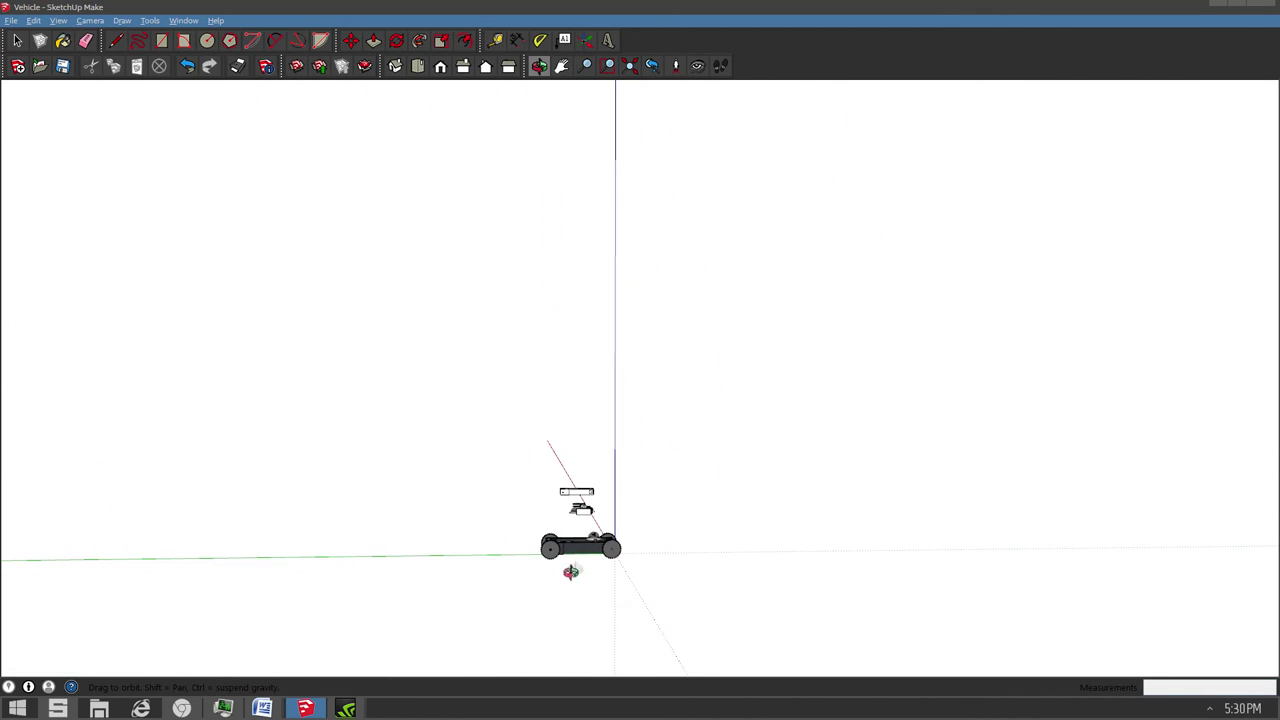
pyautogui.moveTo(531, 553); pyautogui.dragTo(386, 594)
pyautogui.scroll(6, 430, 550)
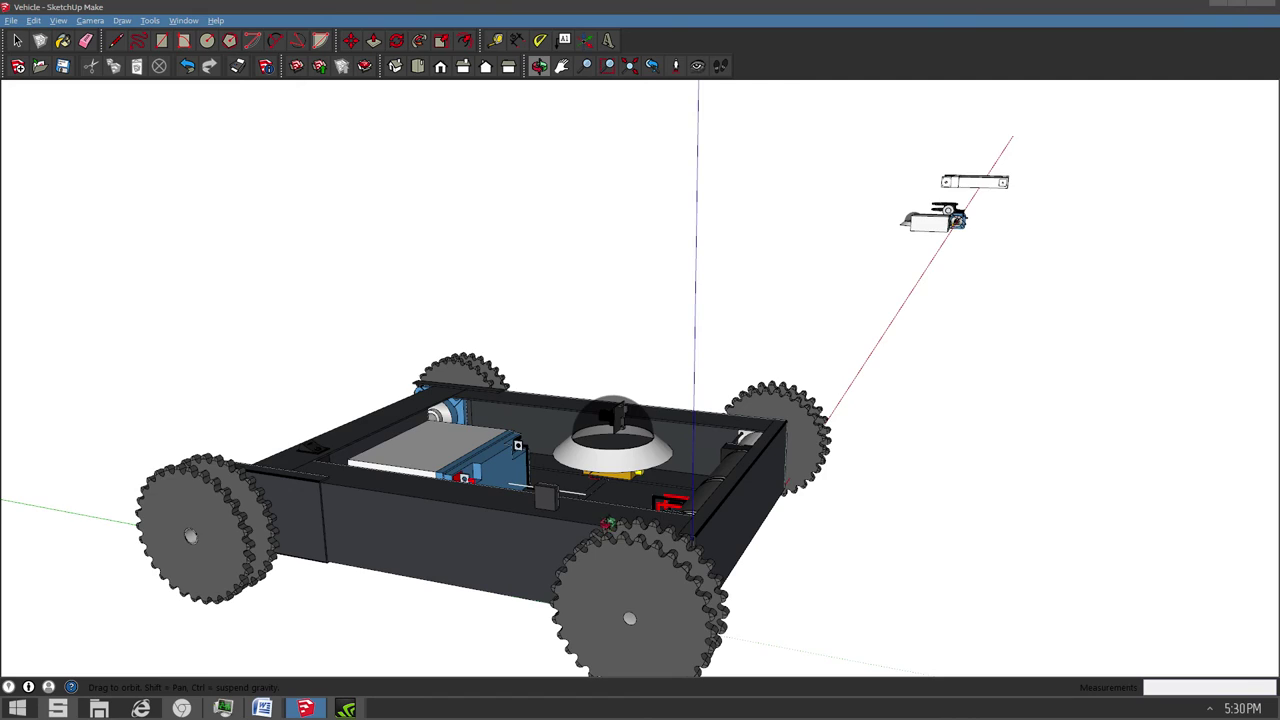
pyautogui.moveTo(608, 523); pyautogui.dragTo(555, 560)
pyautogui.moveTo(579, 291); pyautogui.dragTo(672, 211)
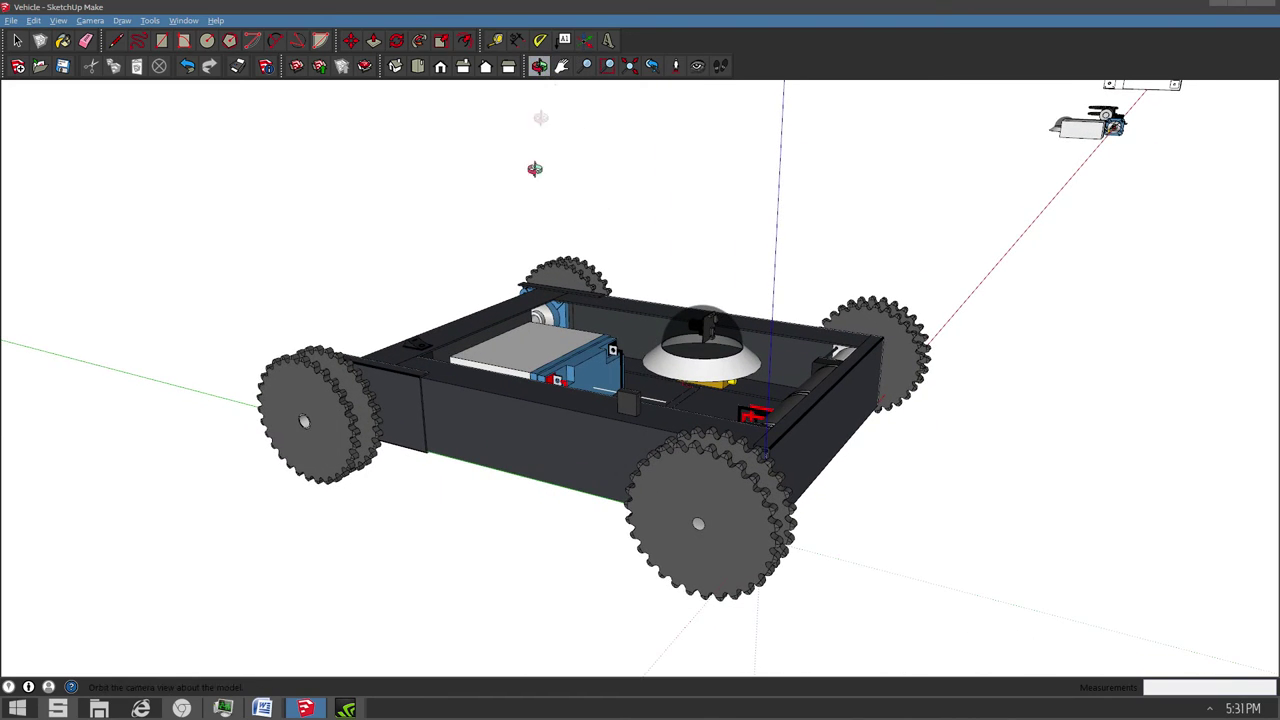
pyautogui.moveTo(462, 403); pyautogui.dragTo(764, 409)
pyautogui.moveTo(403, 399); pyautogui.dragTo(672, 513)
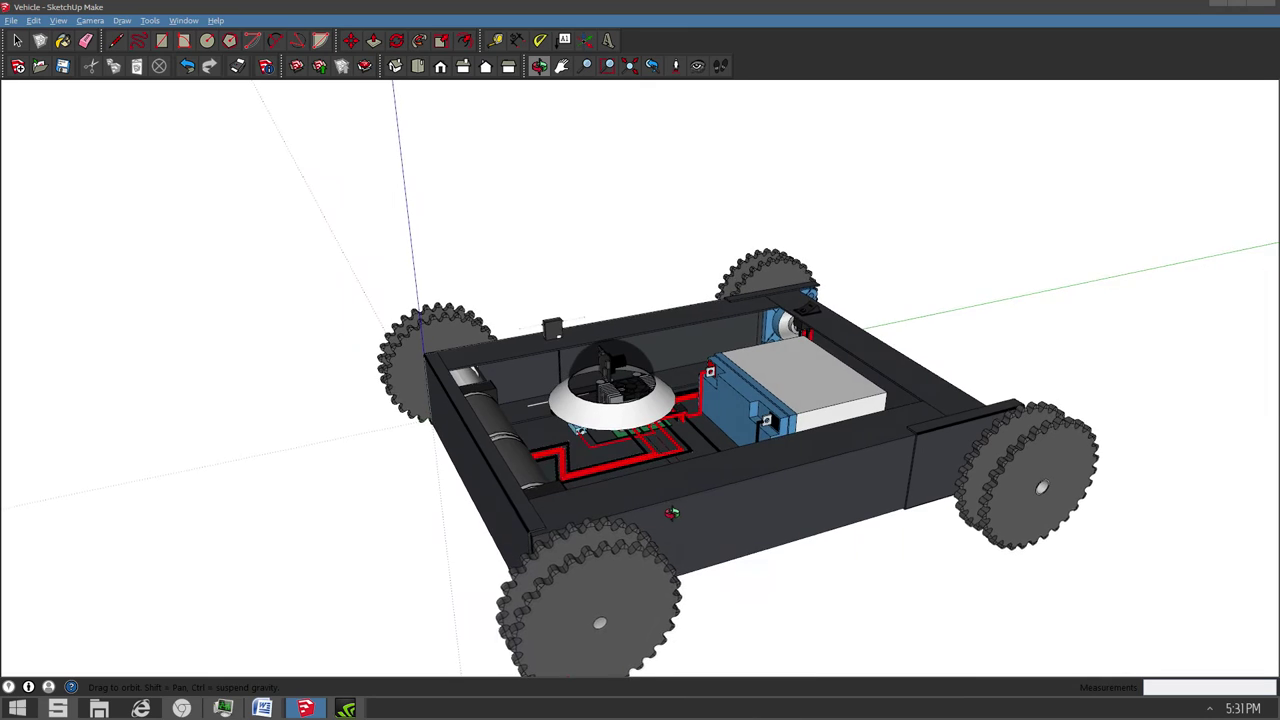
pyautogui.scroll(-4, 756, 409)
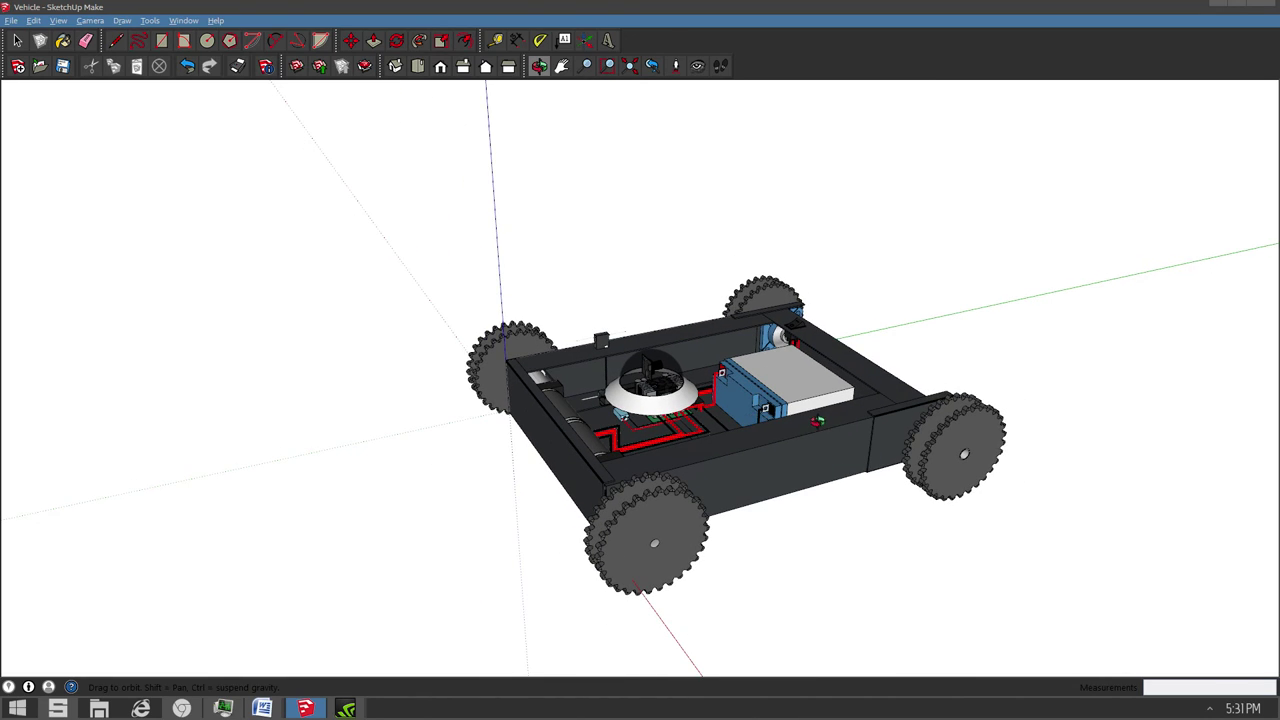
pyautogui.moveTo(818, 421); pyautogui.dragTo(746, 443)
pyautogui.moveTo(502, 452); pyautogui.dragTo(391, 329)
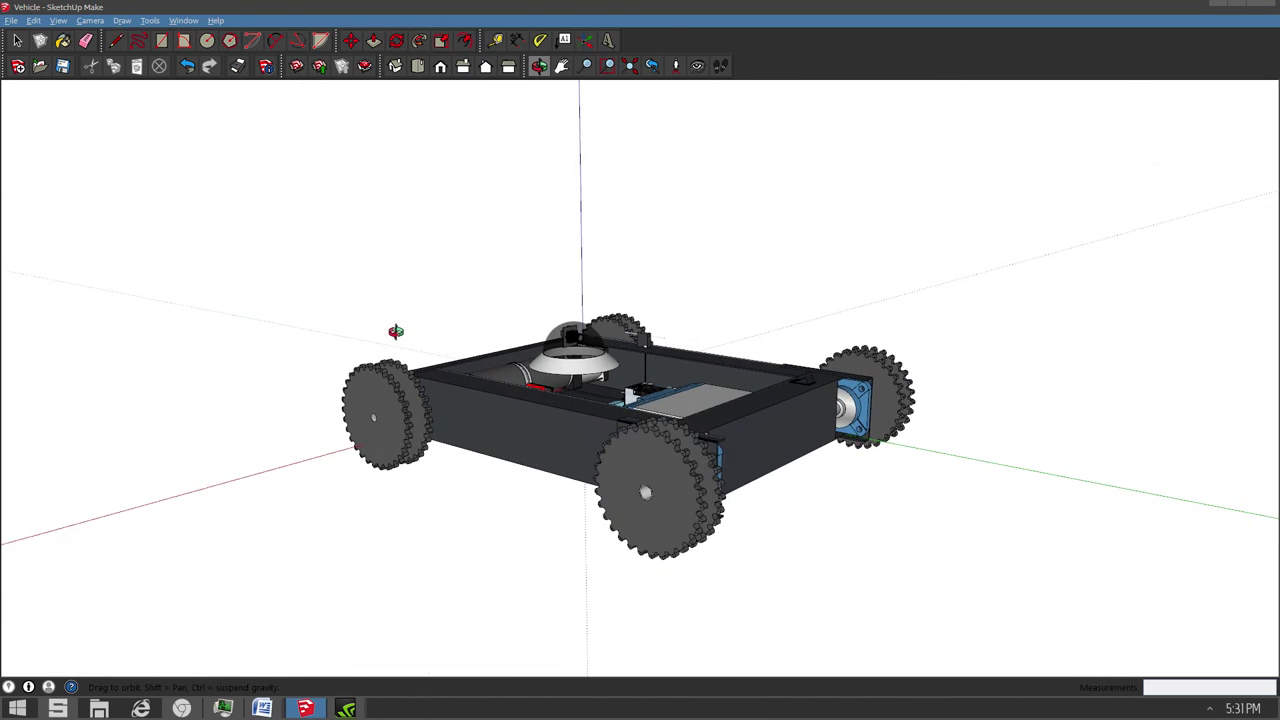
pyautogui.moveTo(835, 411); pyautogui.dragTo(183, 483)
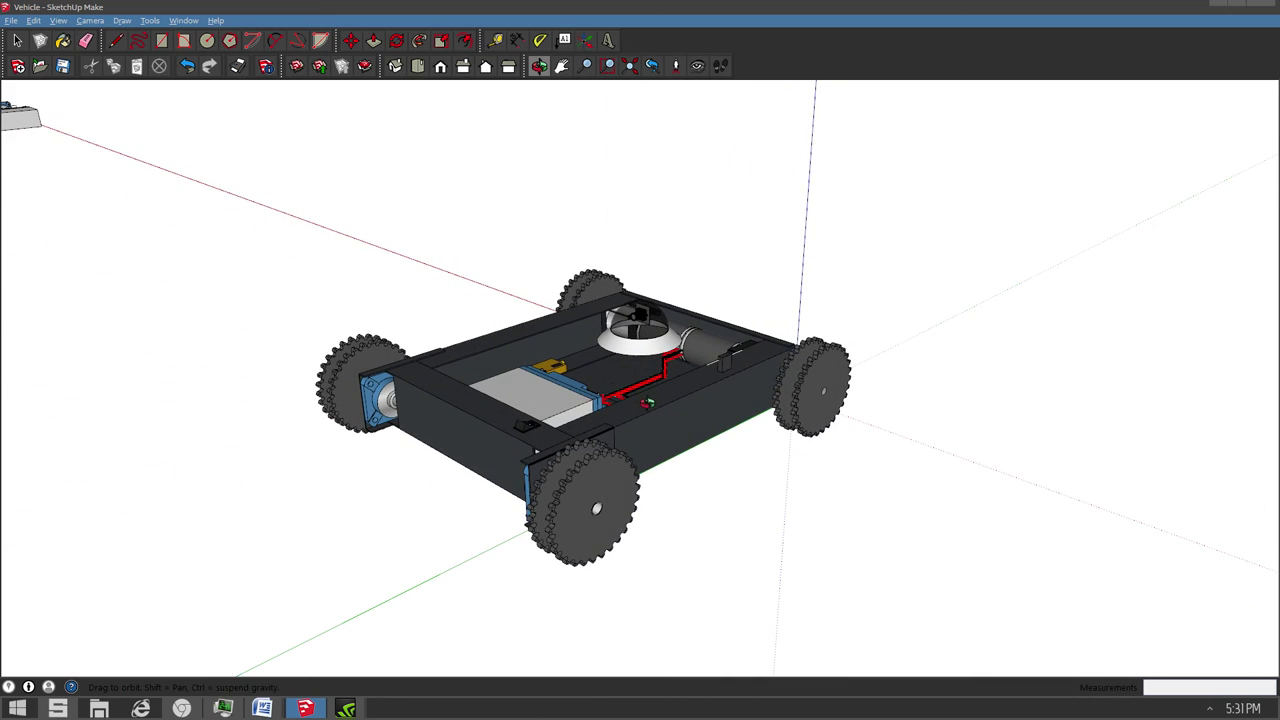